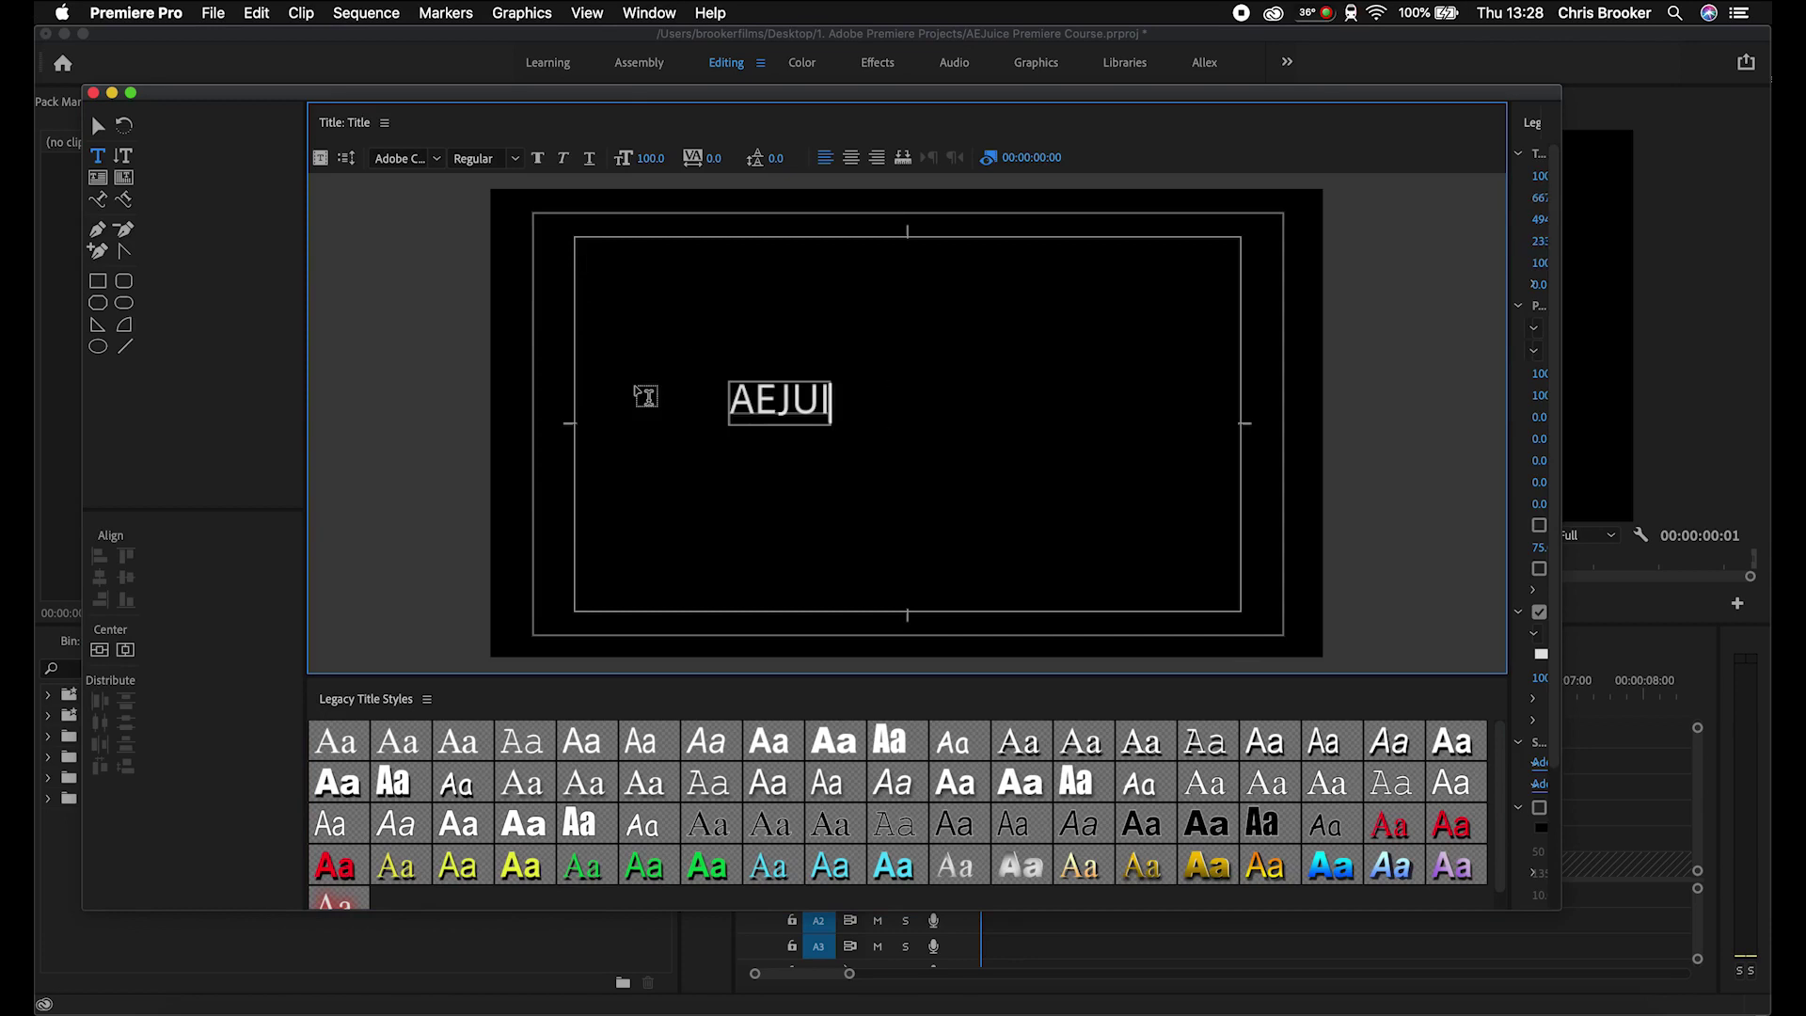
Step: Set the whole AEJUICE title text to the Avenir font in the Black style
key(super+a)
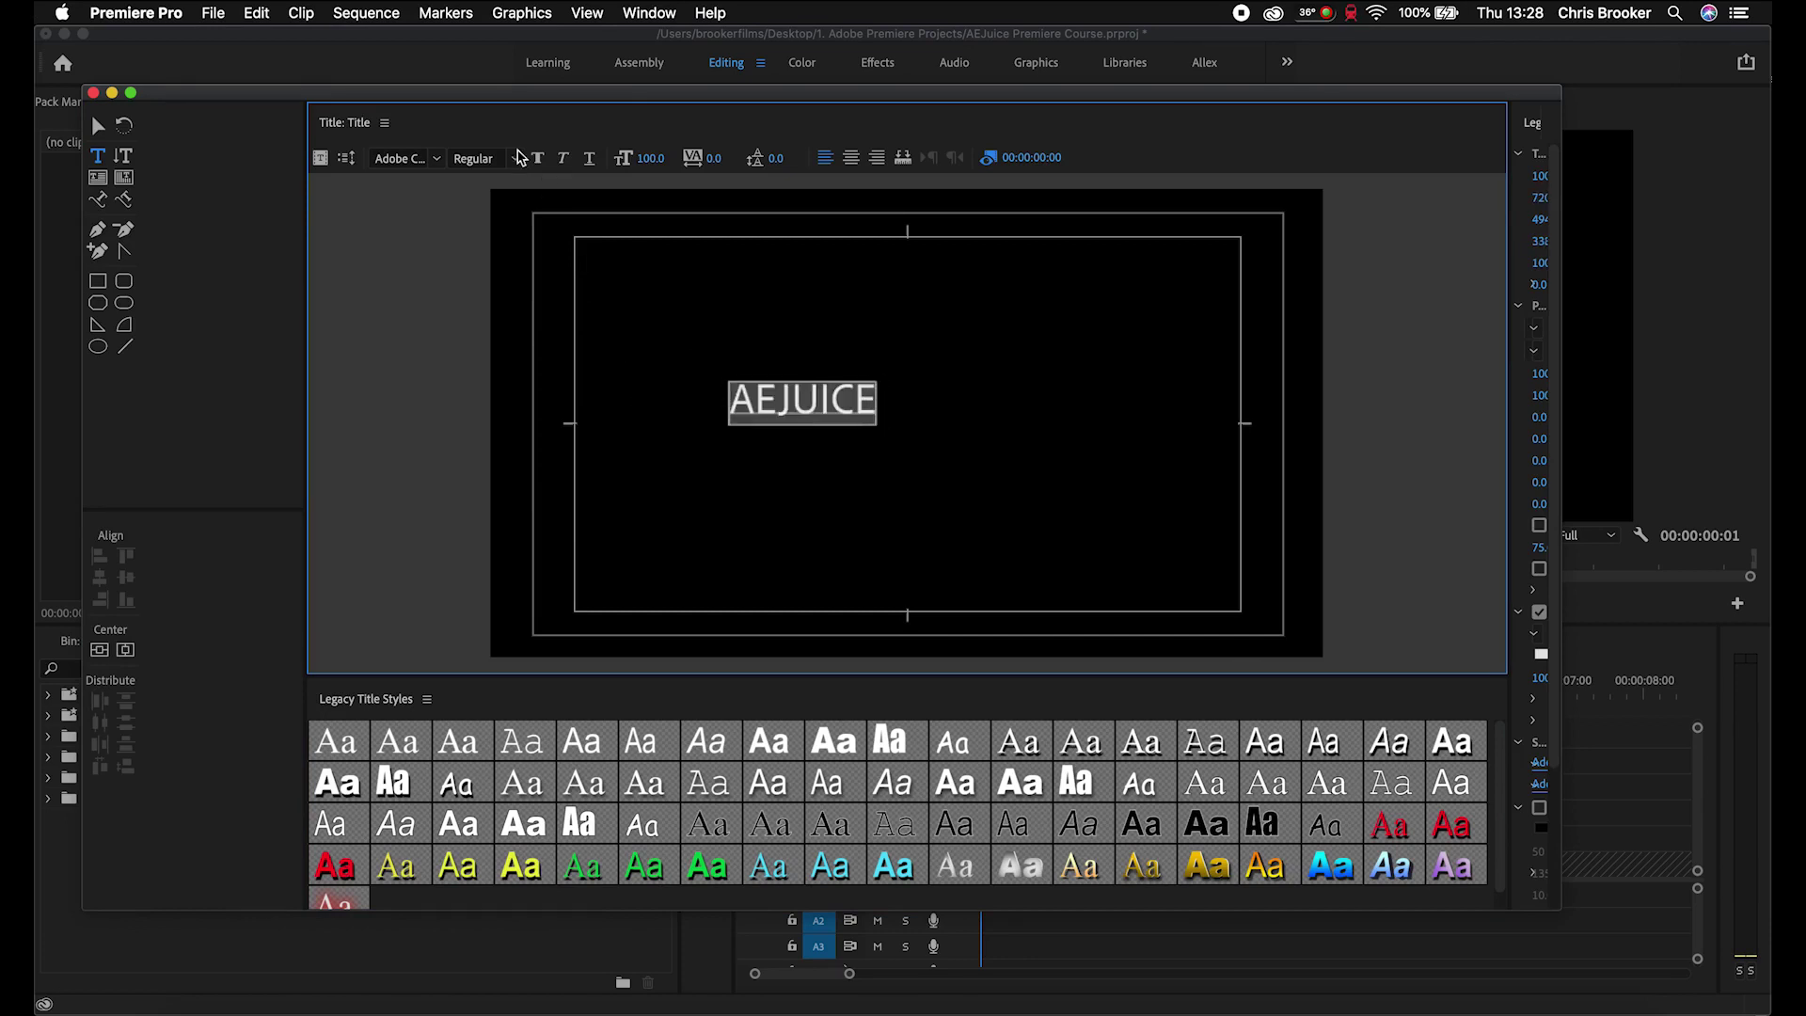
click(419, 159)
click(419, 159)
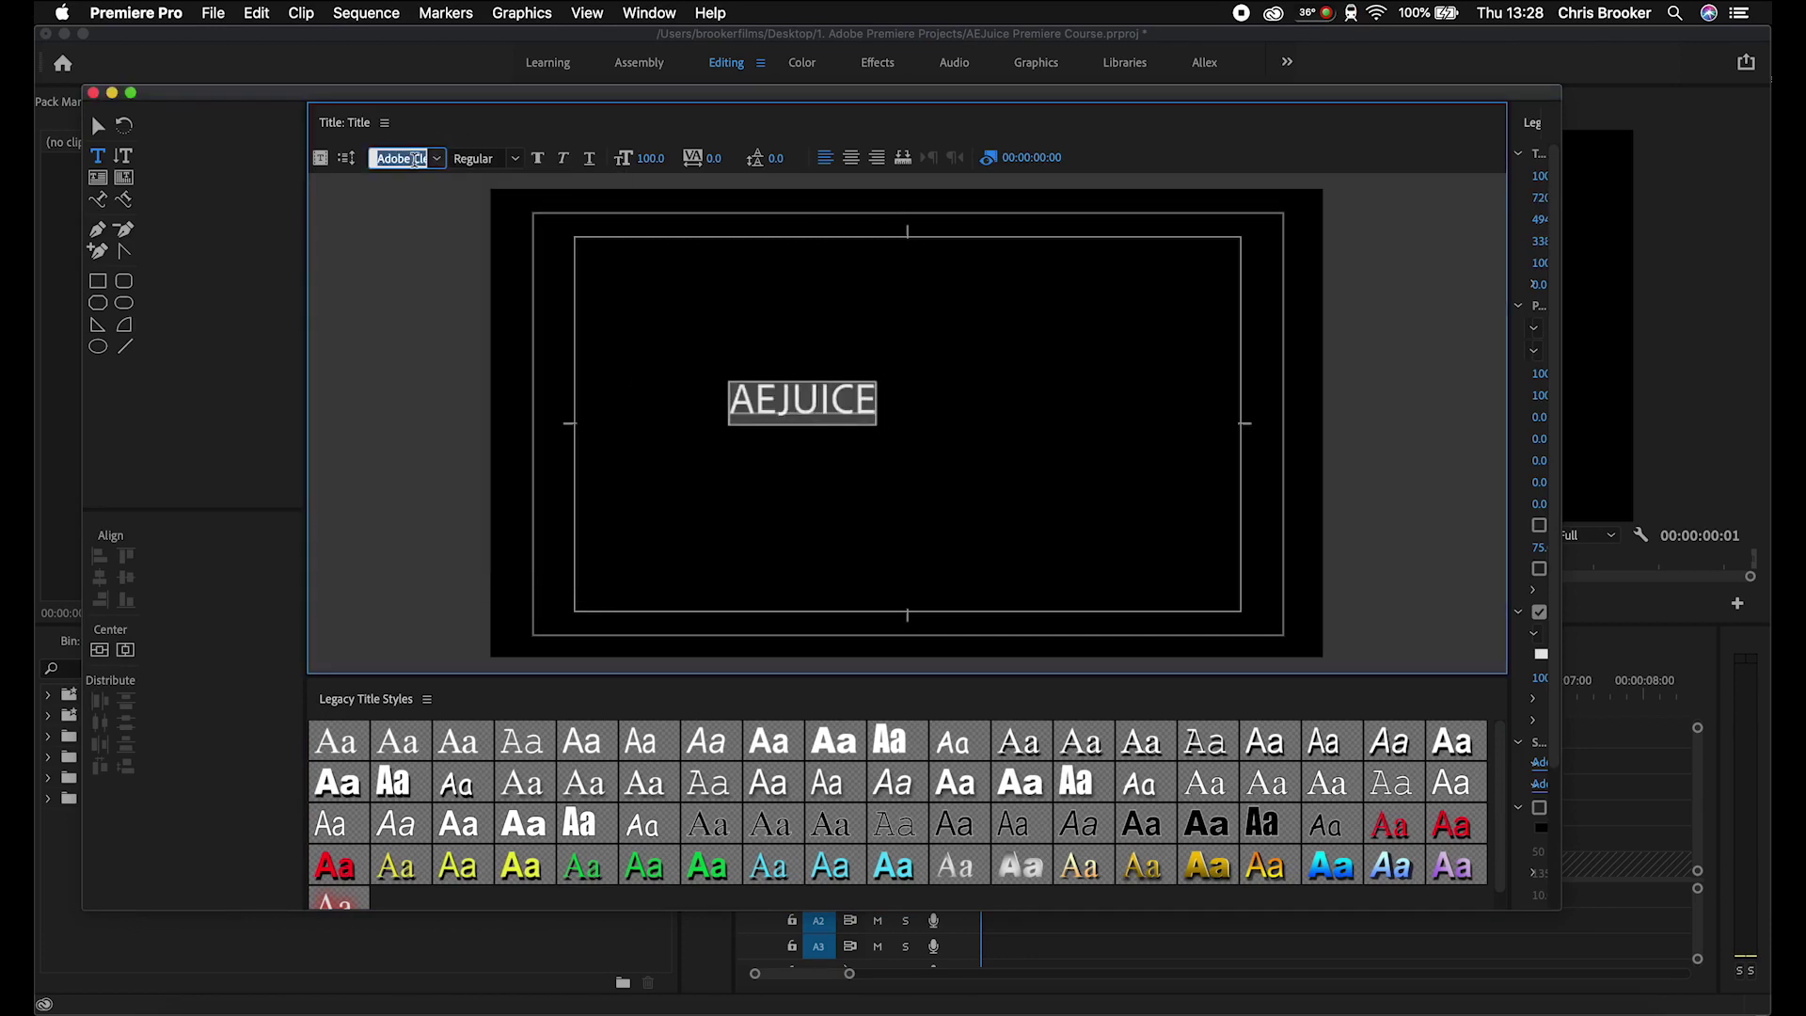
text(Avenir)
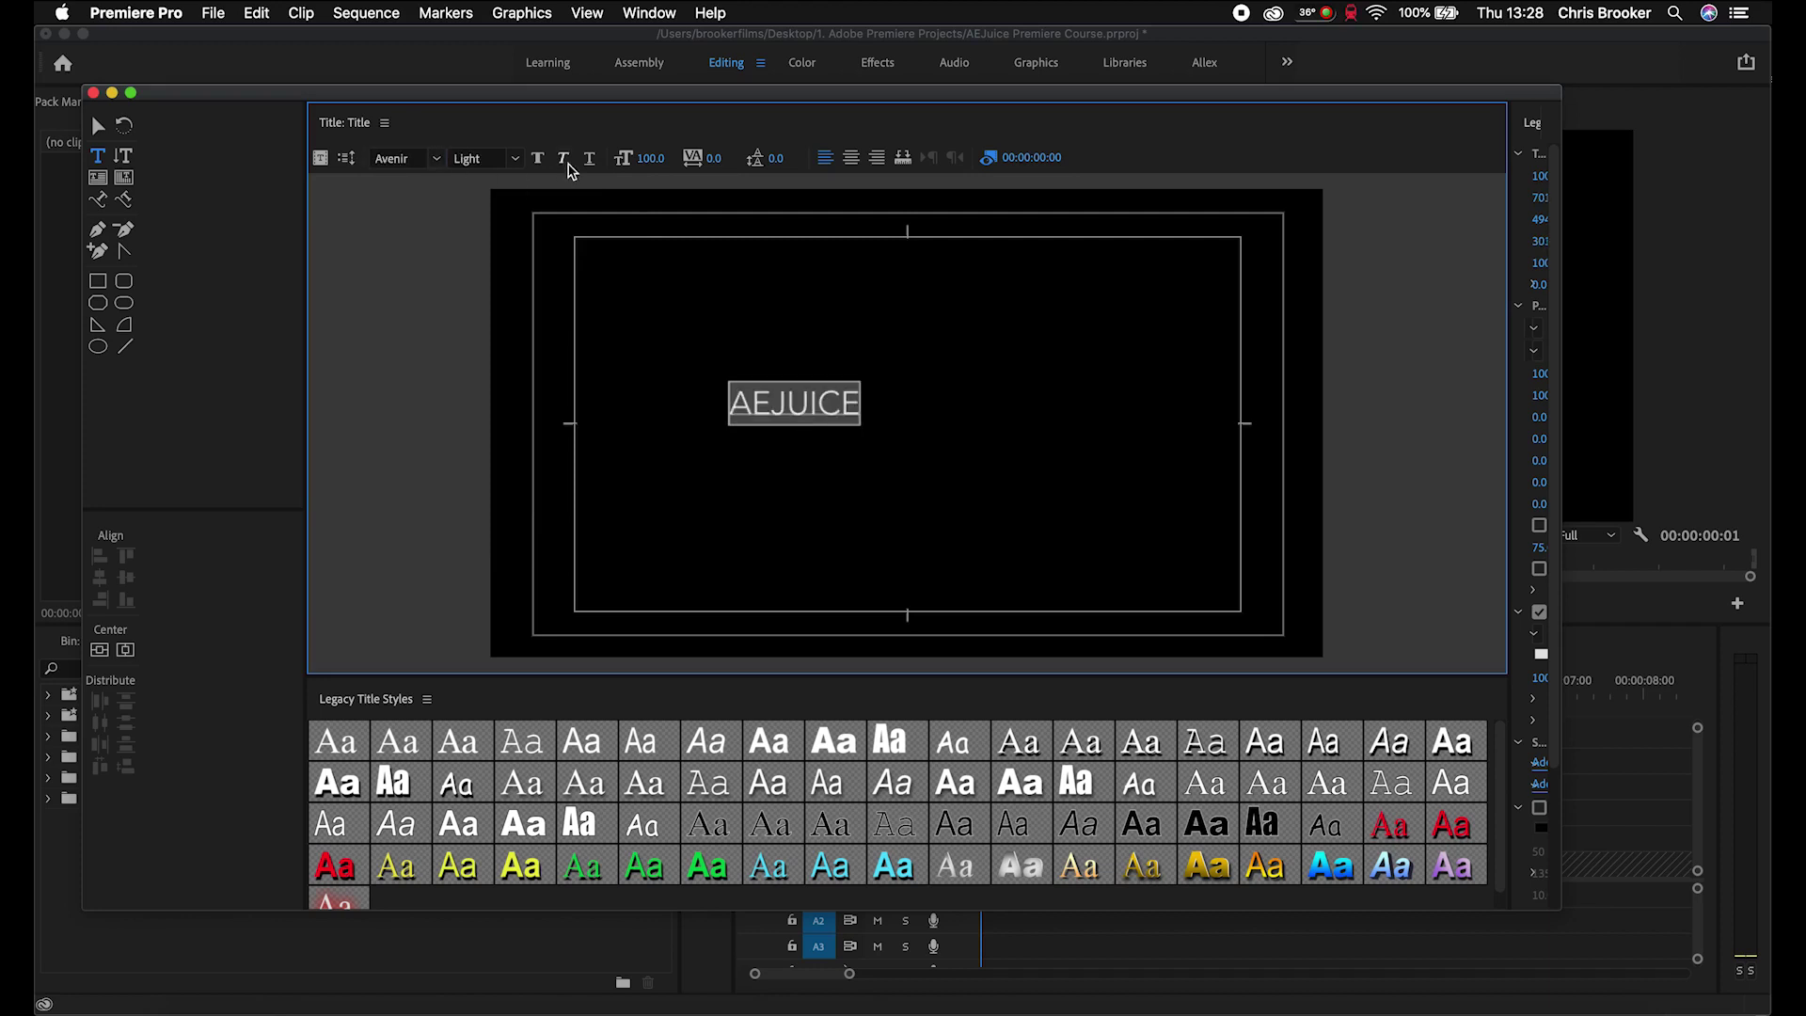
click(514, 161)
click(498, 233)
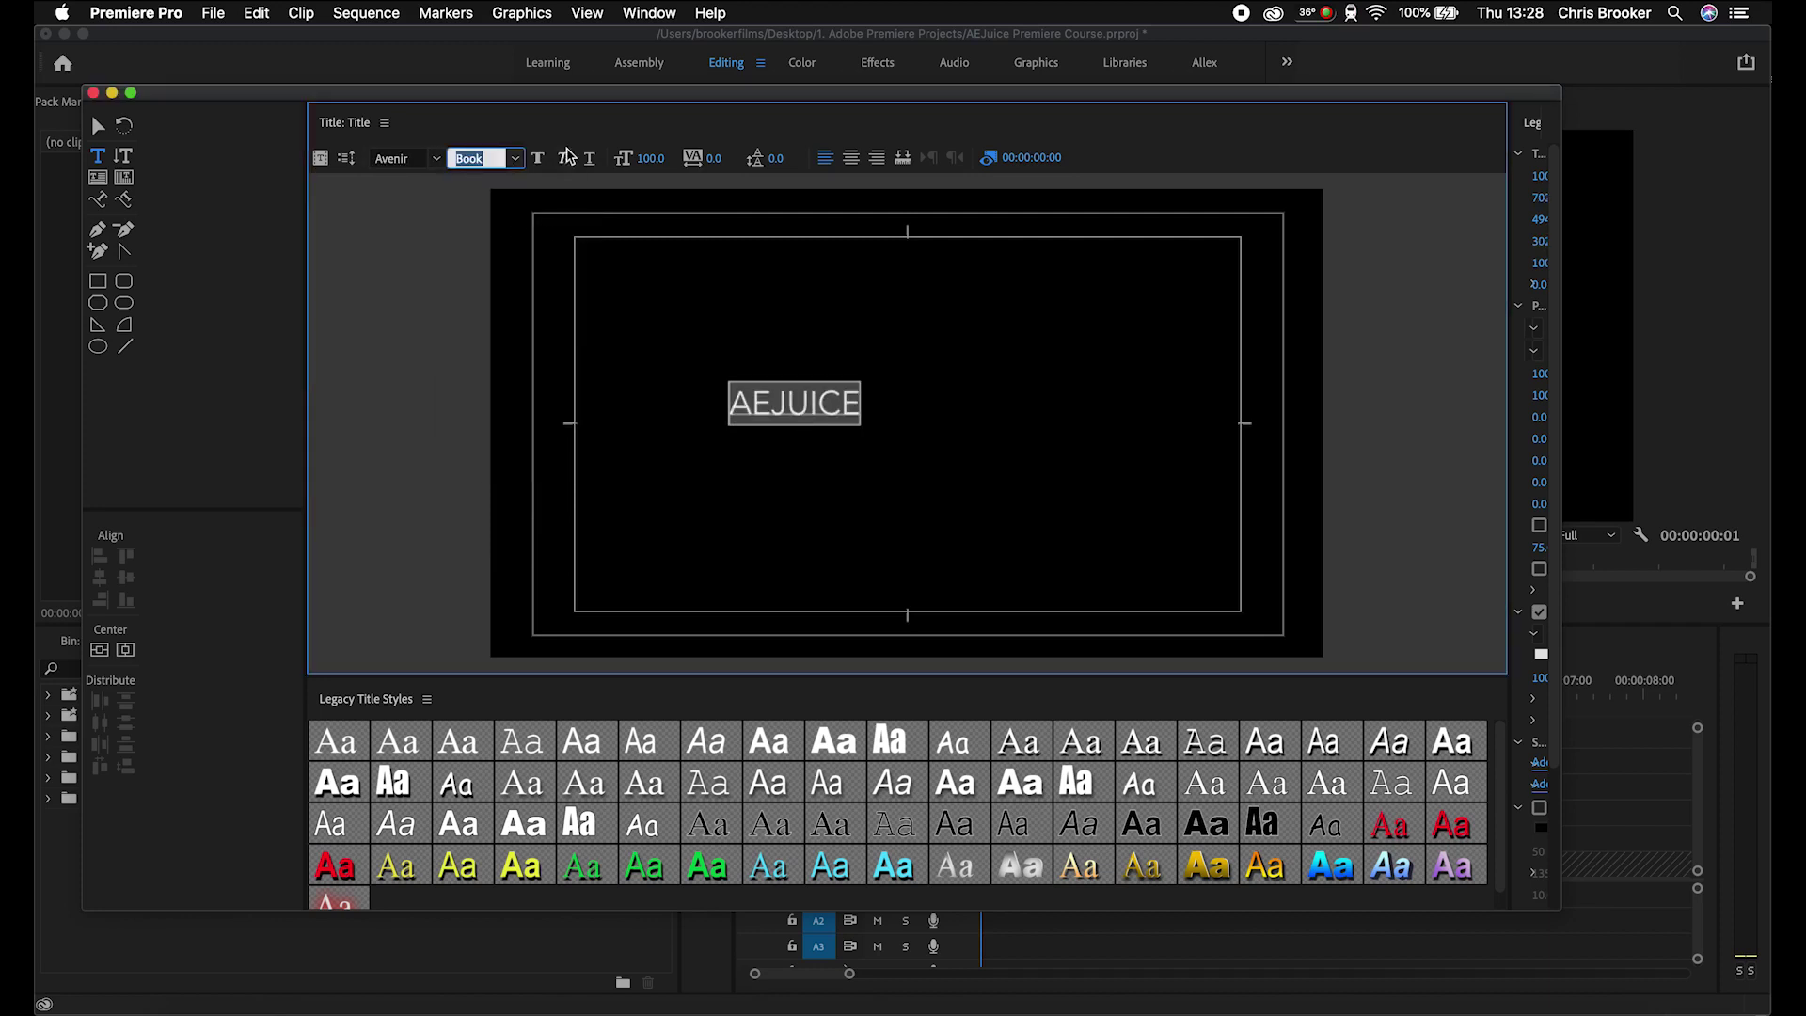
text(Black)
key(Return)
Step: Enlarge the title text to size 172 with kerning 32 and leading 34, and center it horizontally and vertically in the frame
drag(649, 158, 735, 167)
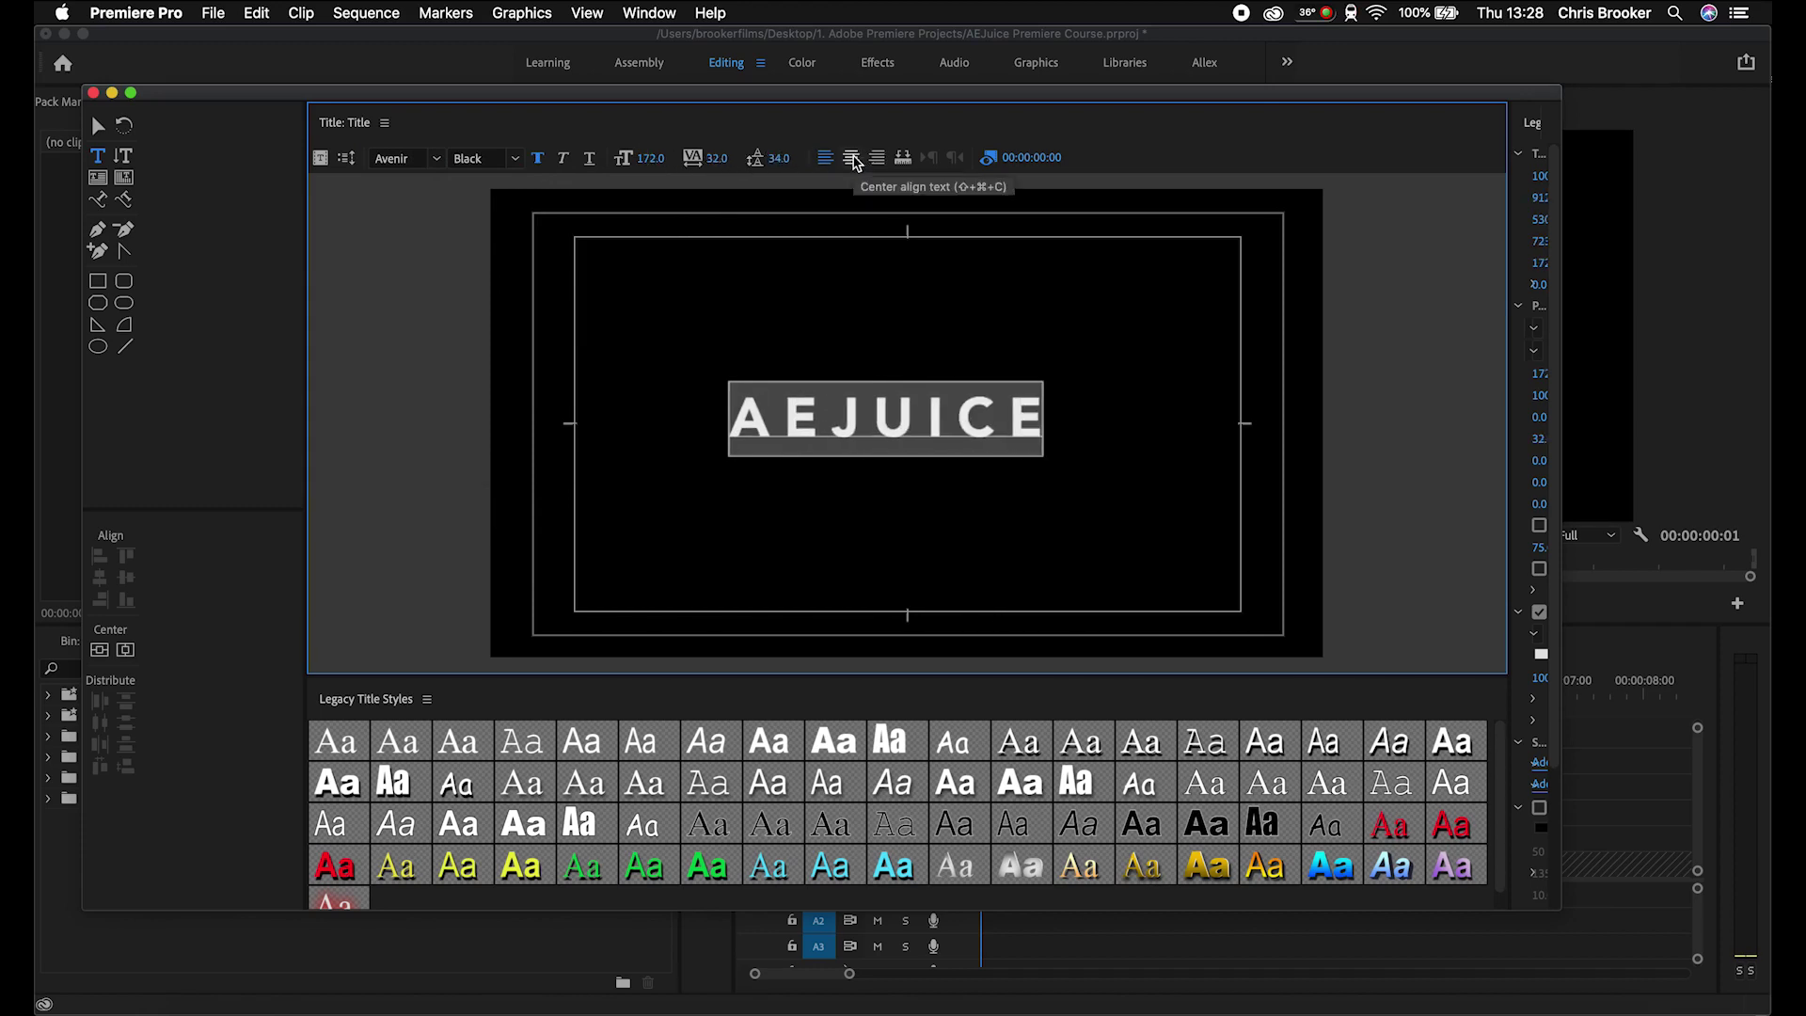
click(852, 160)
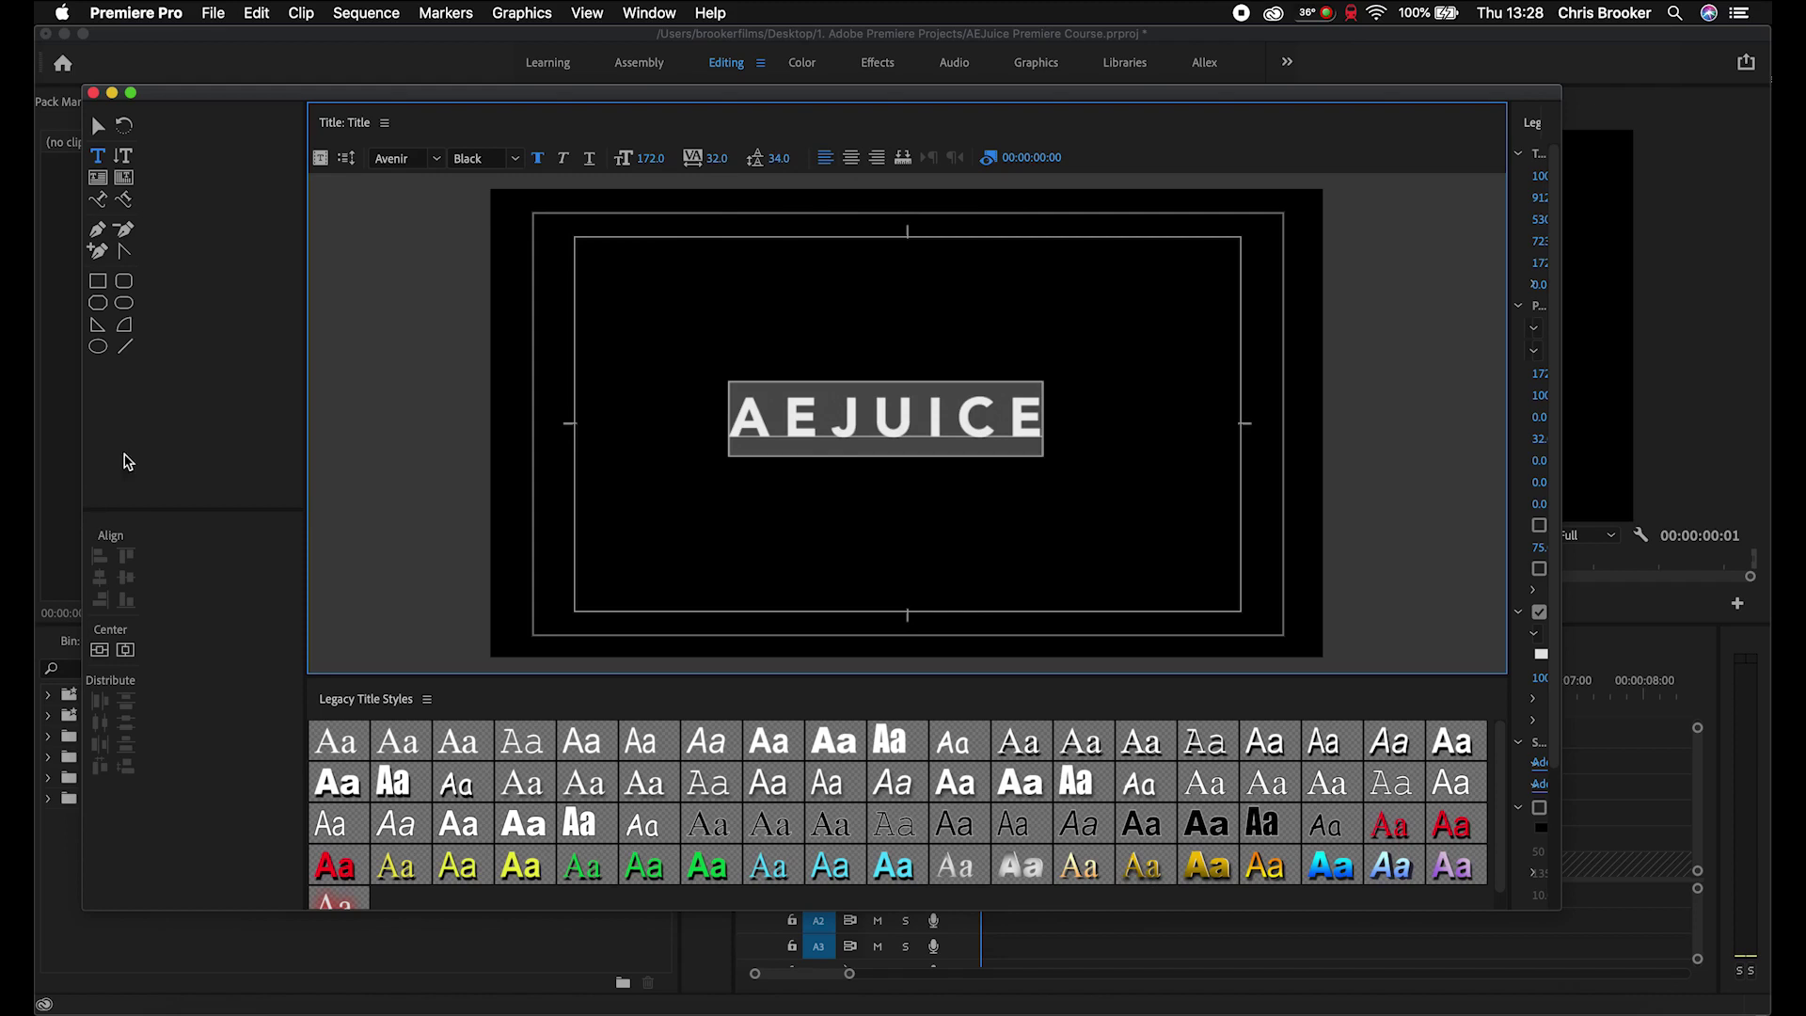
click(125, 649)
click(98, 649)
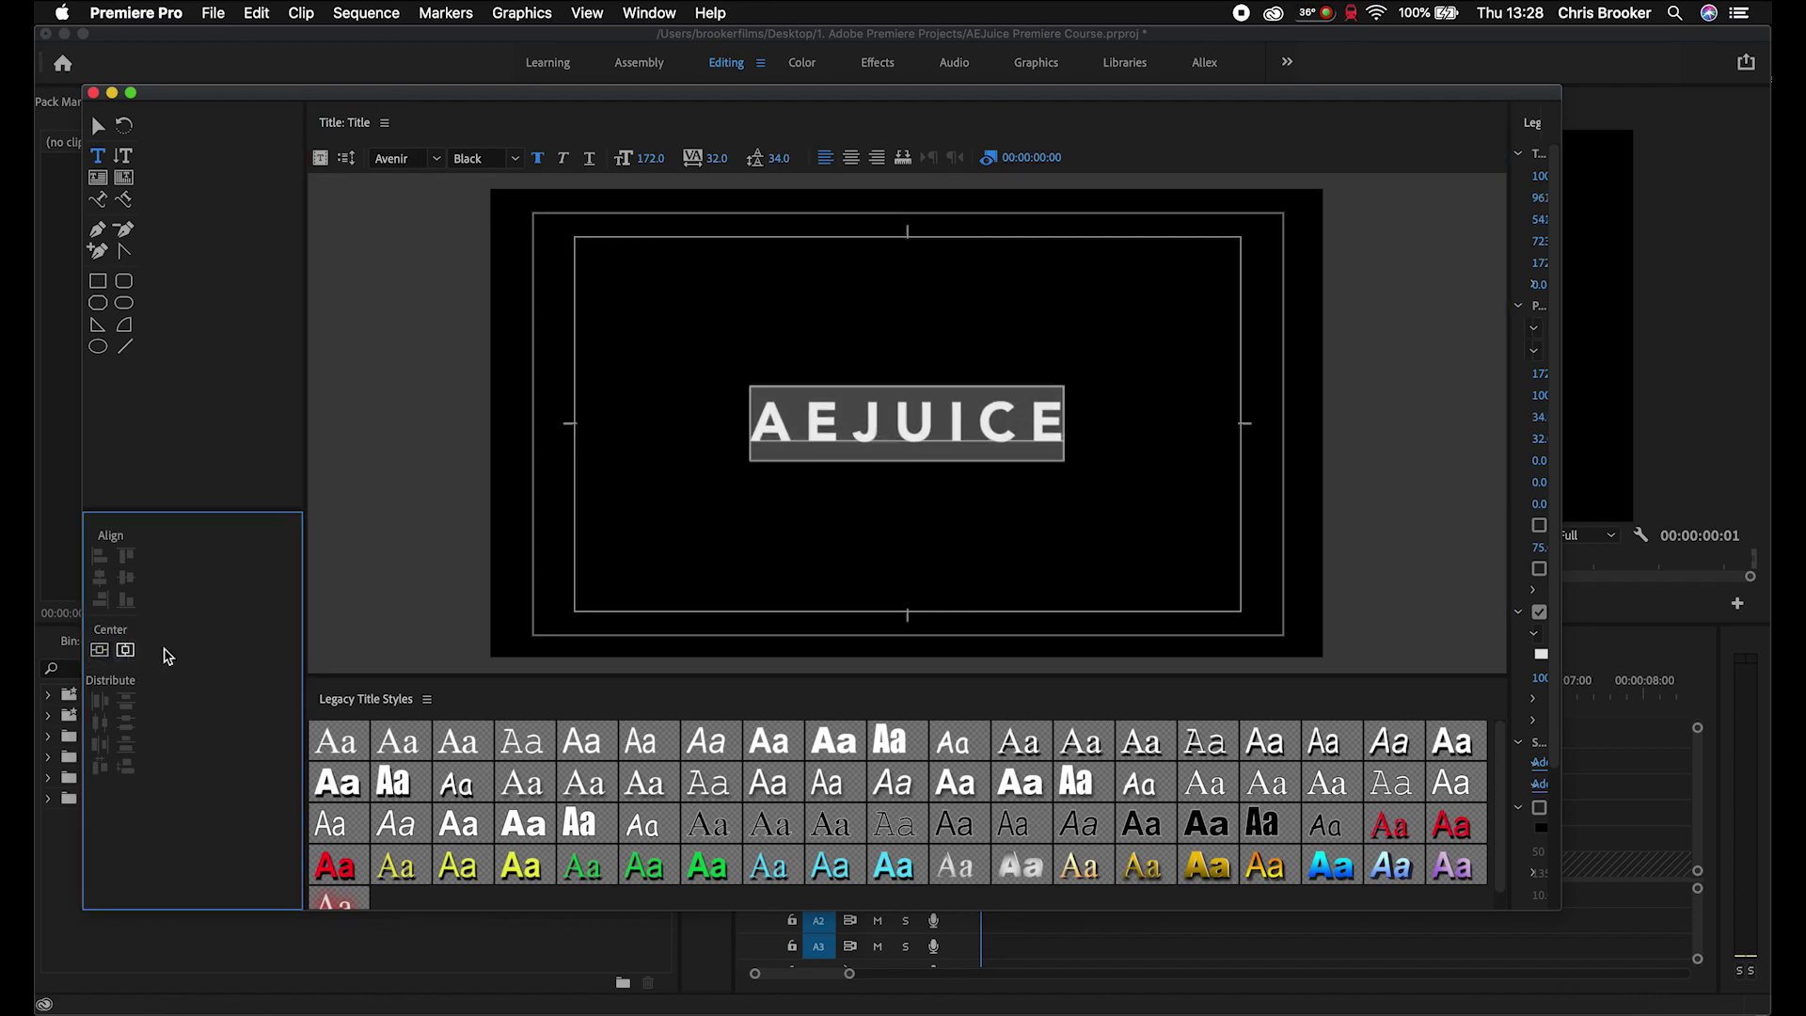
Step: Widen the title properties area and add an inner stroke to the AEJUICE text in bright green 91FF00
drag(1510, 366, 1282, 354)
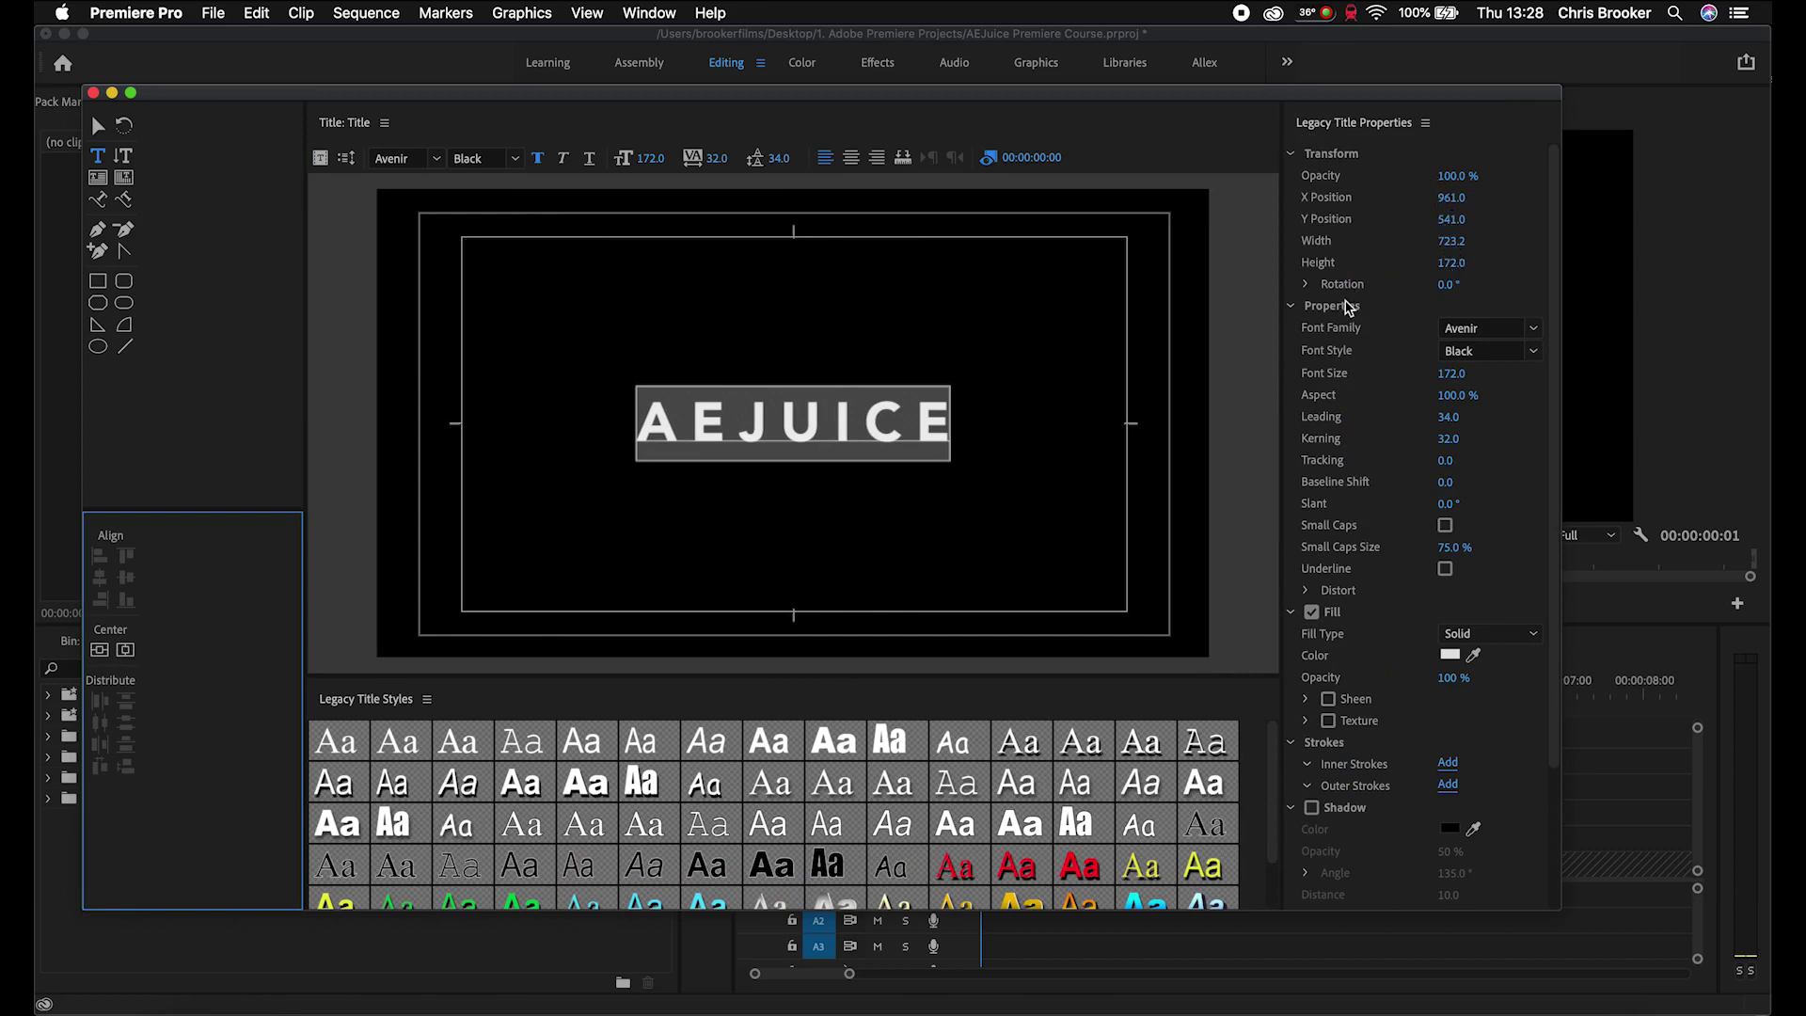
scroll(1352, 397, down, 5)
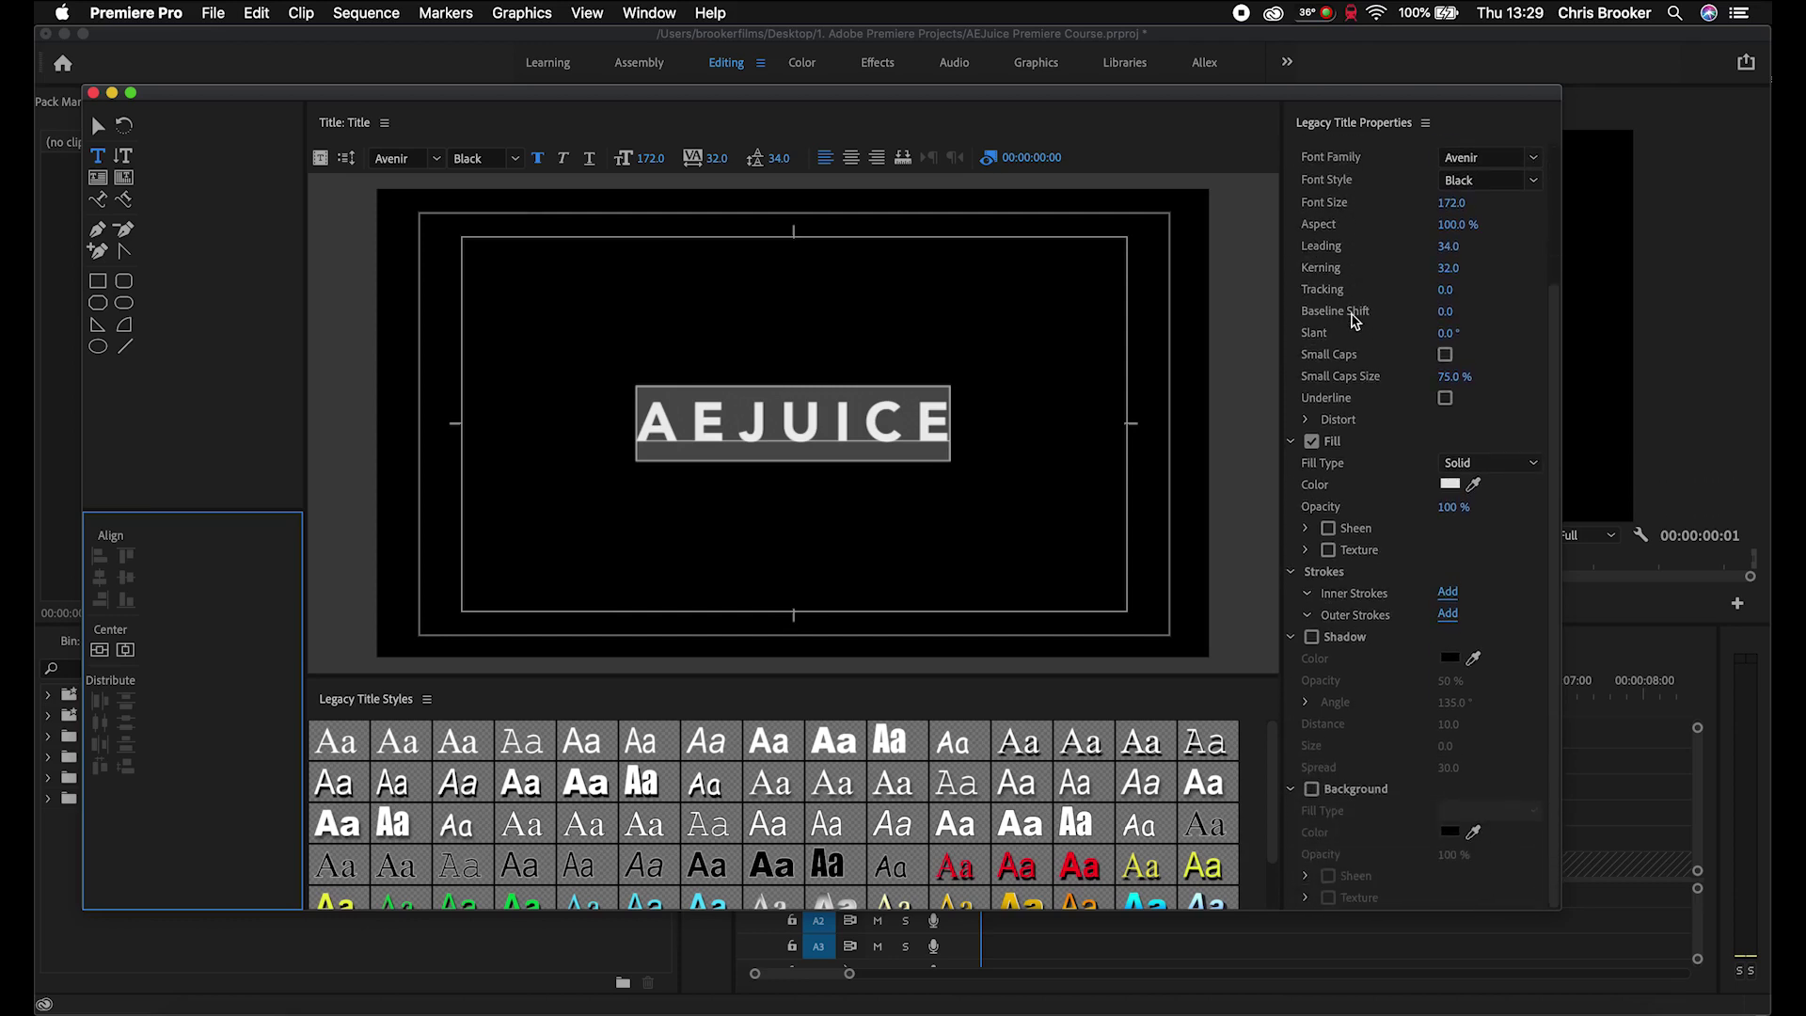
click(1311, 441)
click(1448, 593)
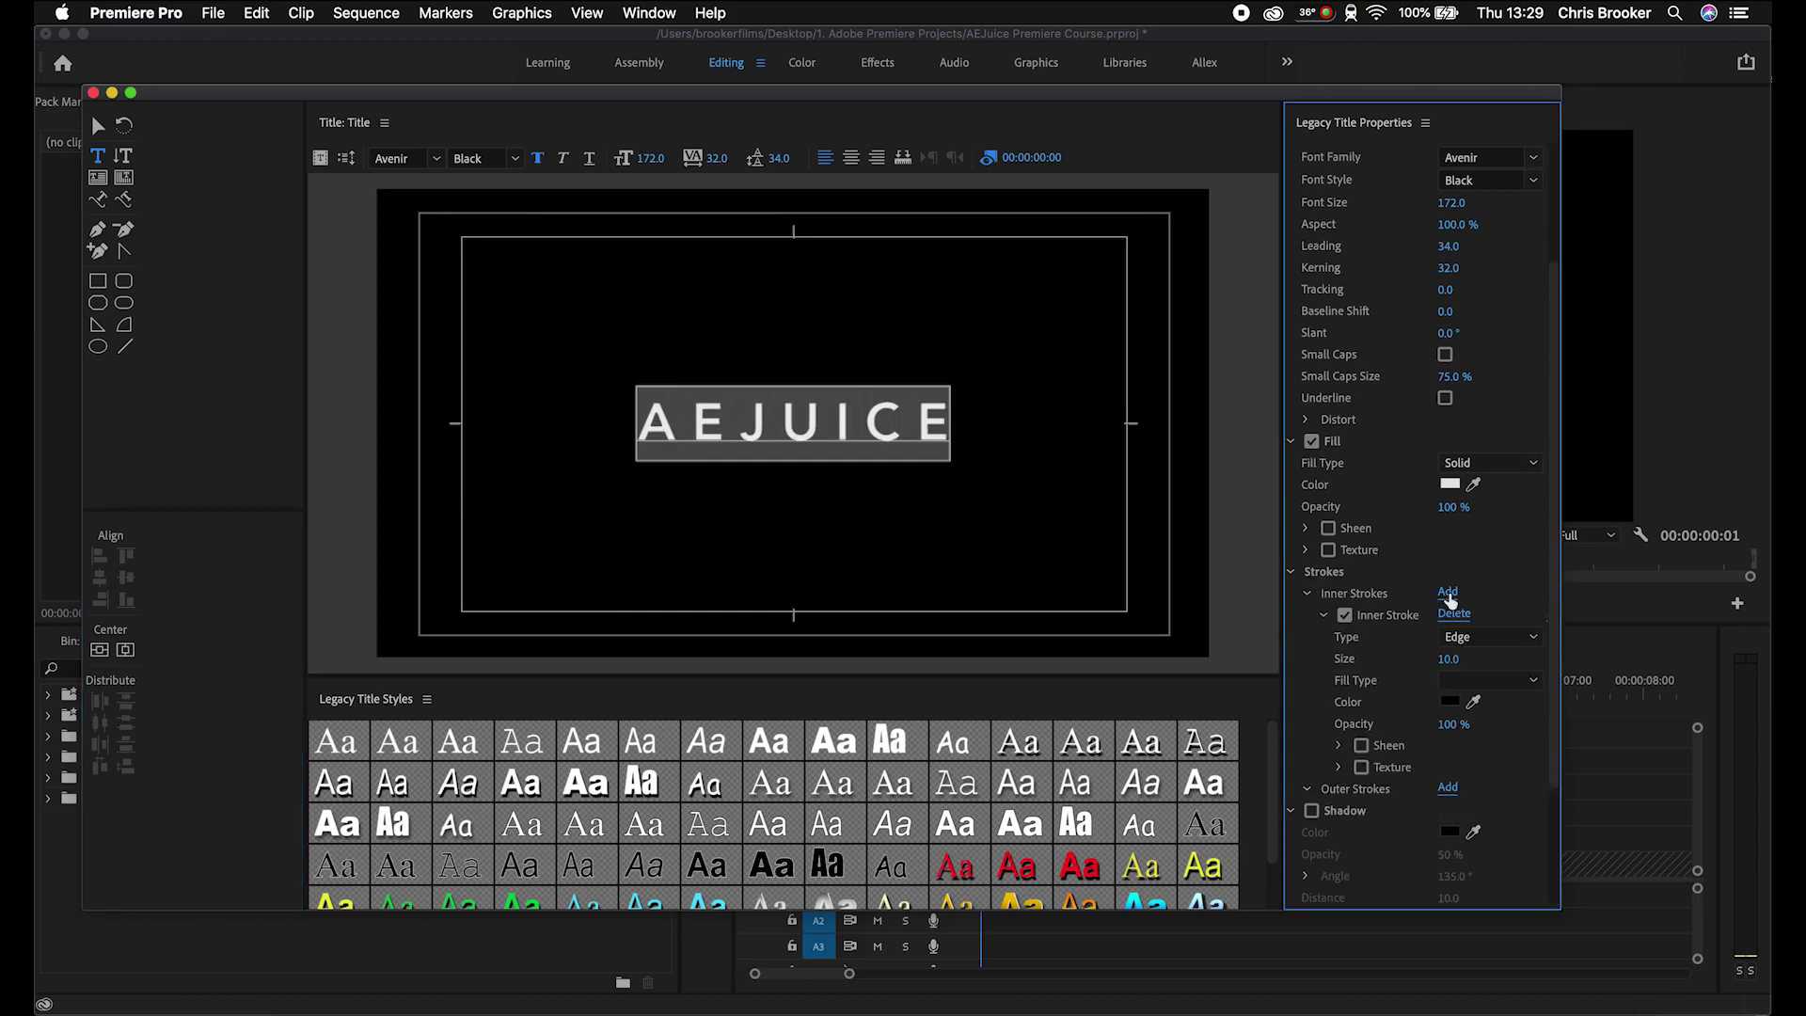
click(1449, 702)
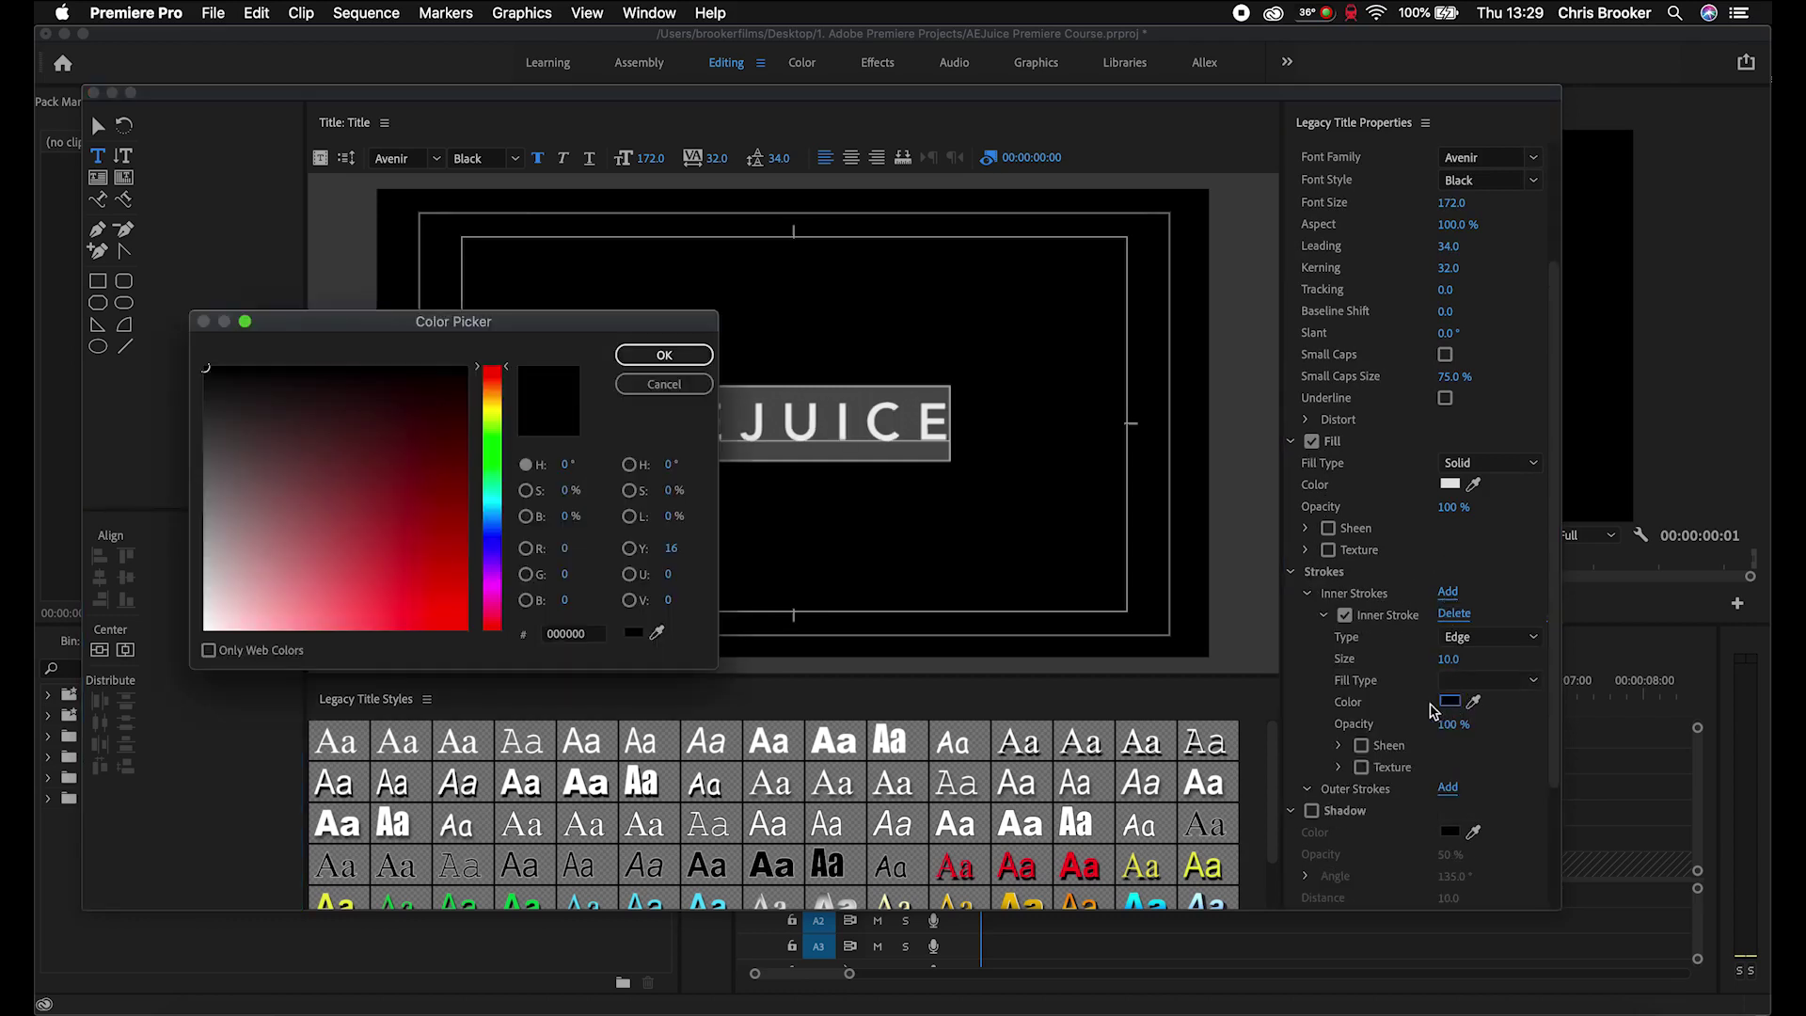
drag(491, 442, 500, 513)
click(465, 369)
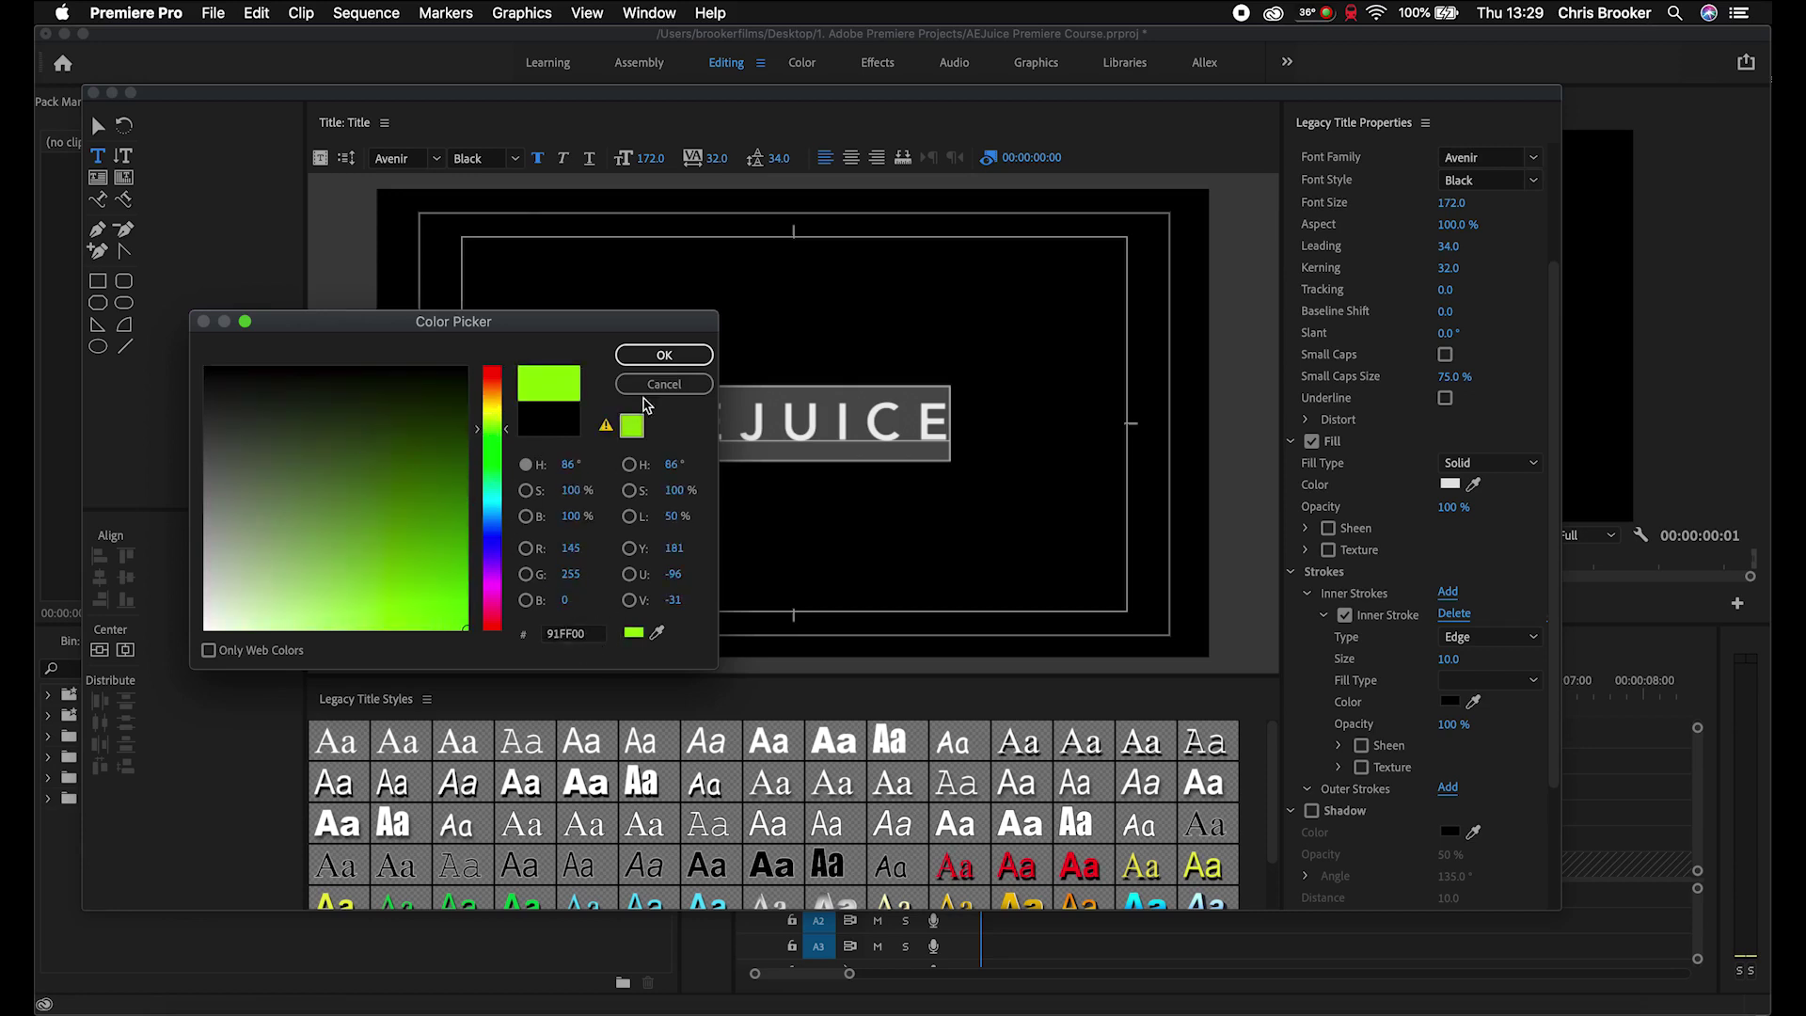
click(664, 354)
scroll(1392, 593, down, 5)
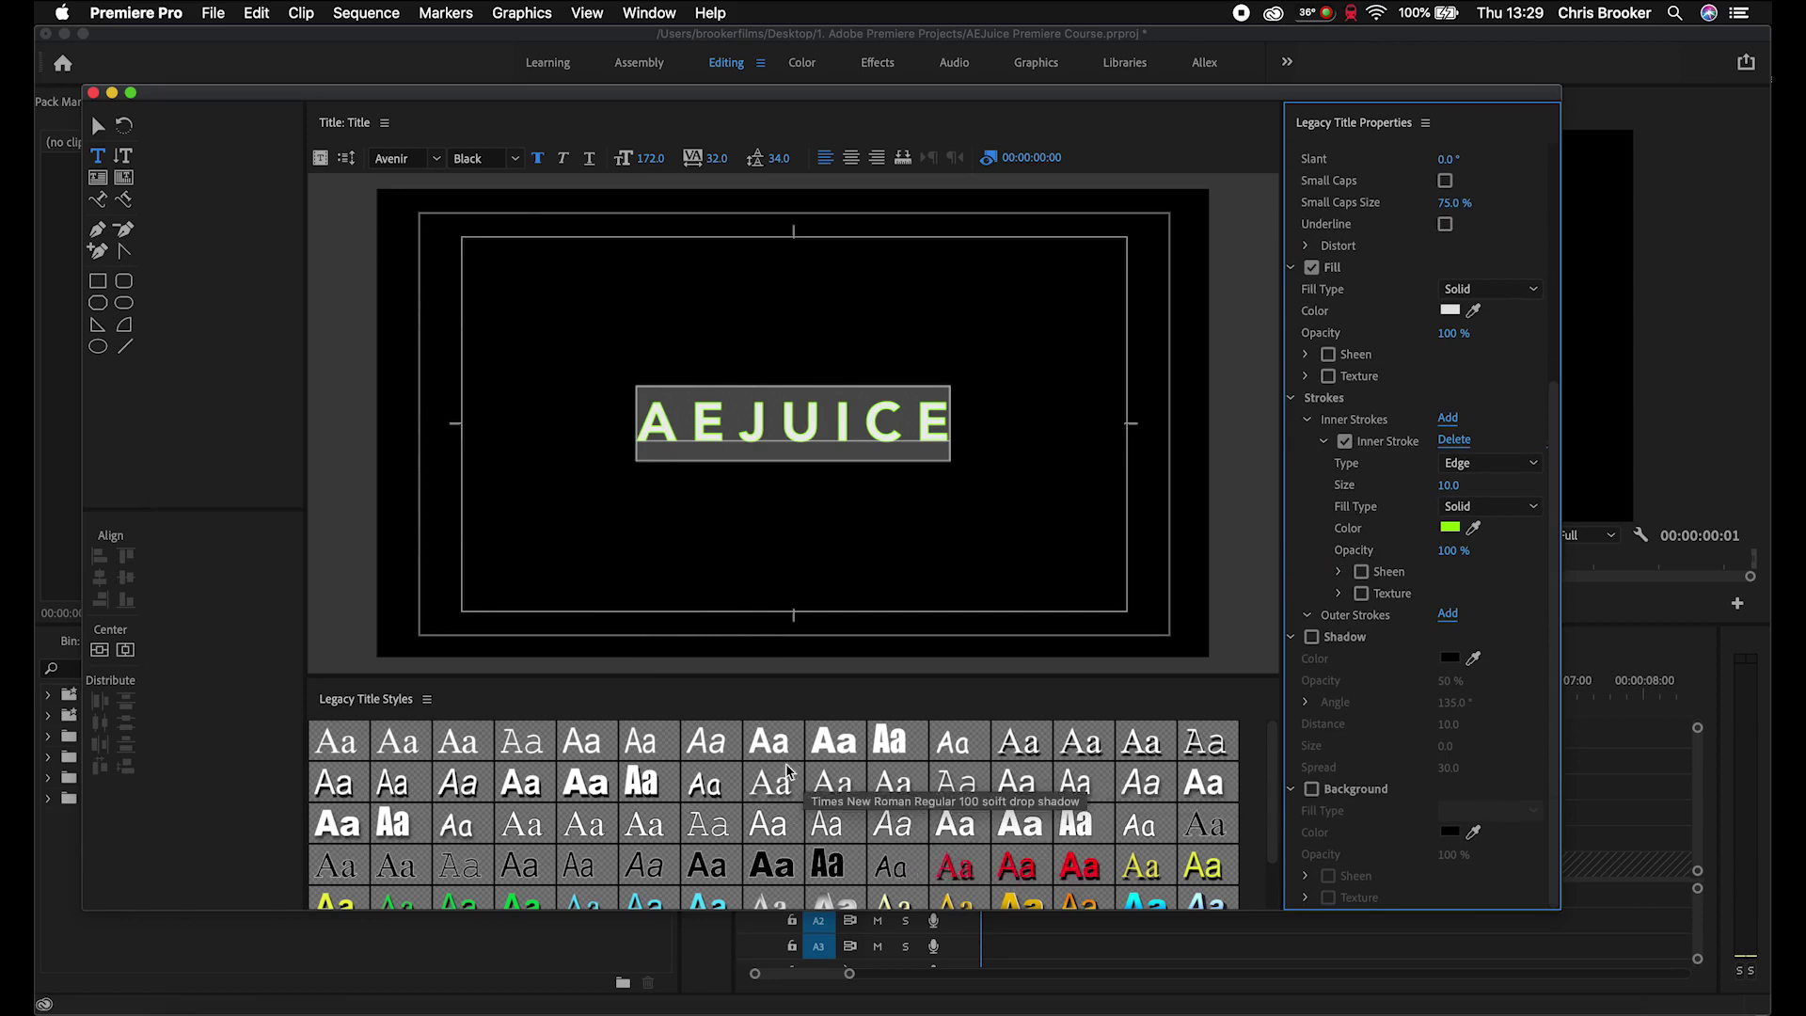
Step: Look through the remaining legacy title options and close the title editor
scroll(574, 790, down, 2)
scroll(574, 790, up, 2)
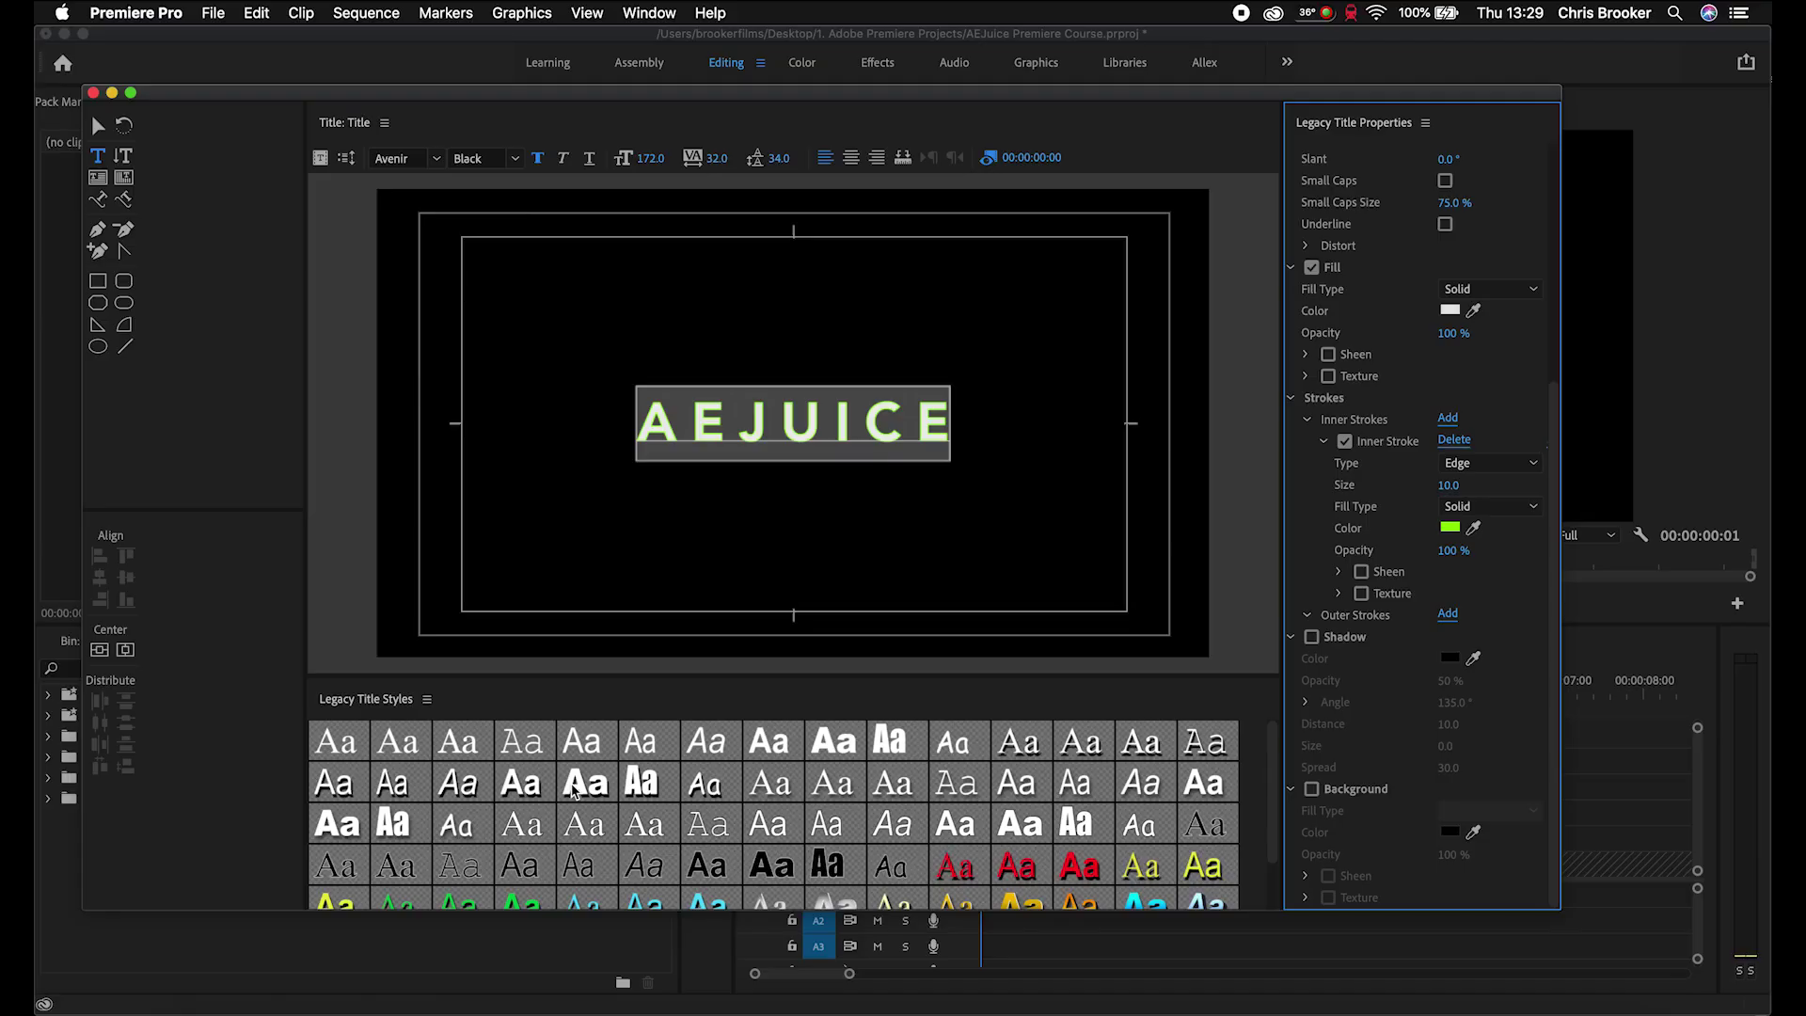
click(93, 93)
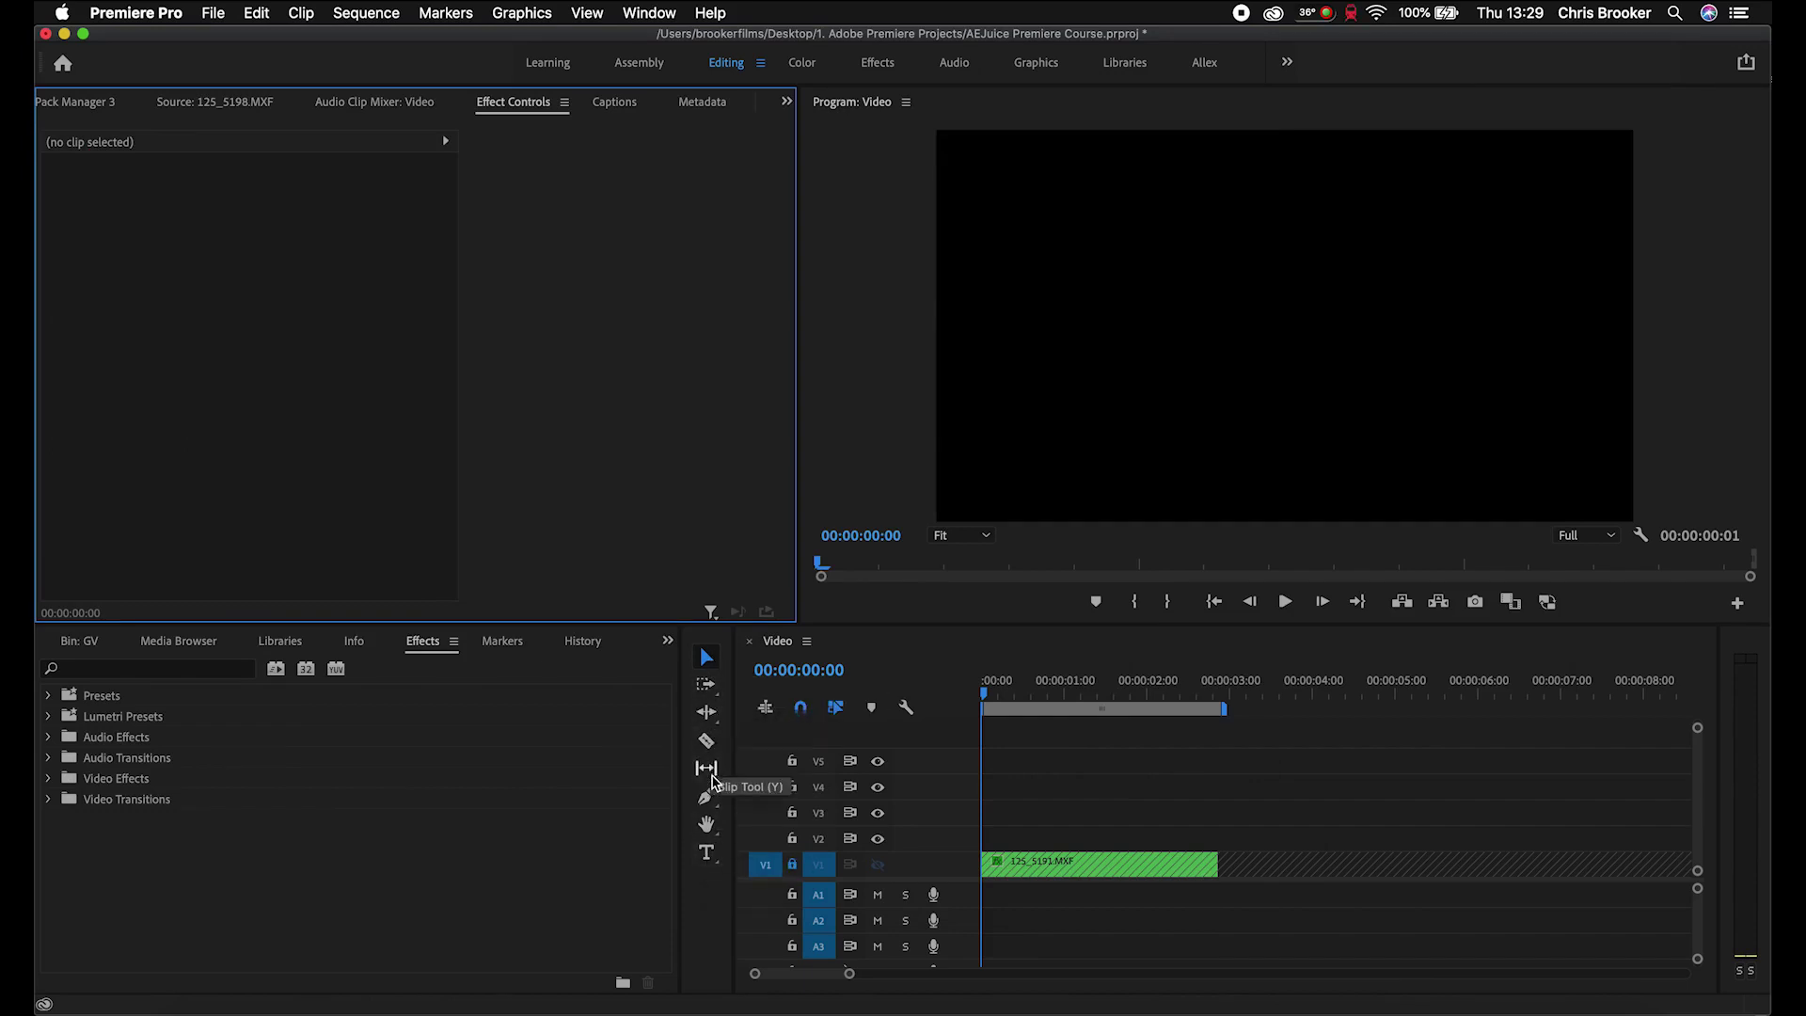
Step: Place an empty text layer in the upper part of the video frame and expand its text settings with more room to view them
click(707, 852)
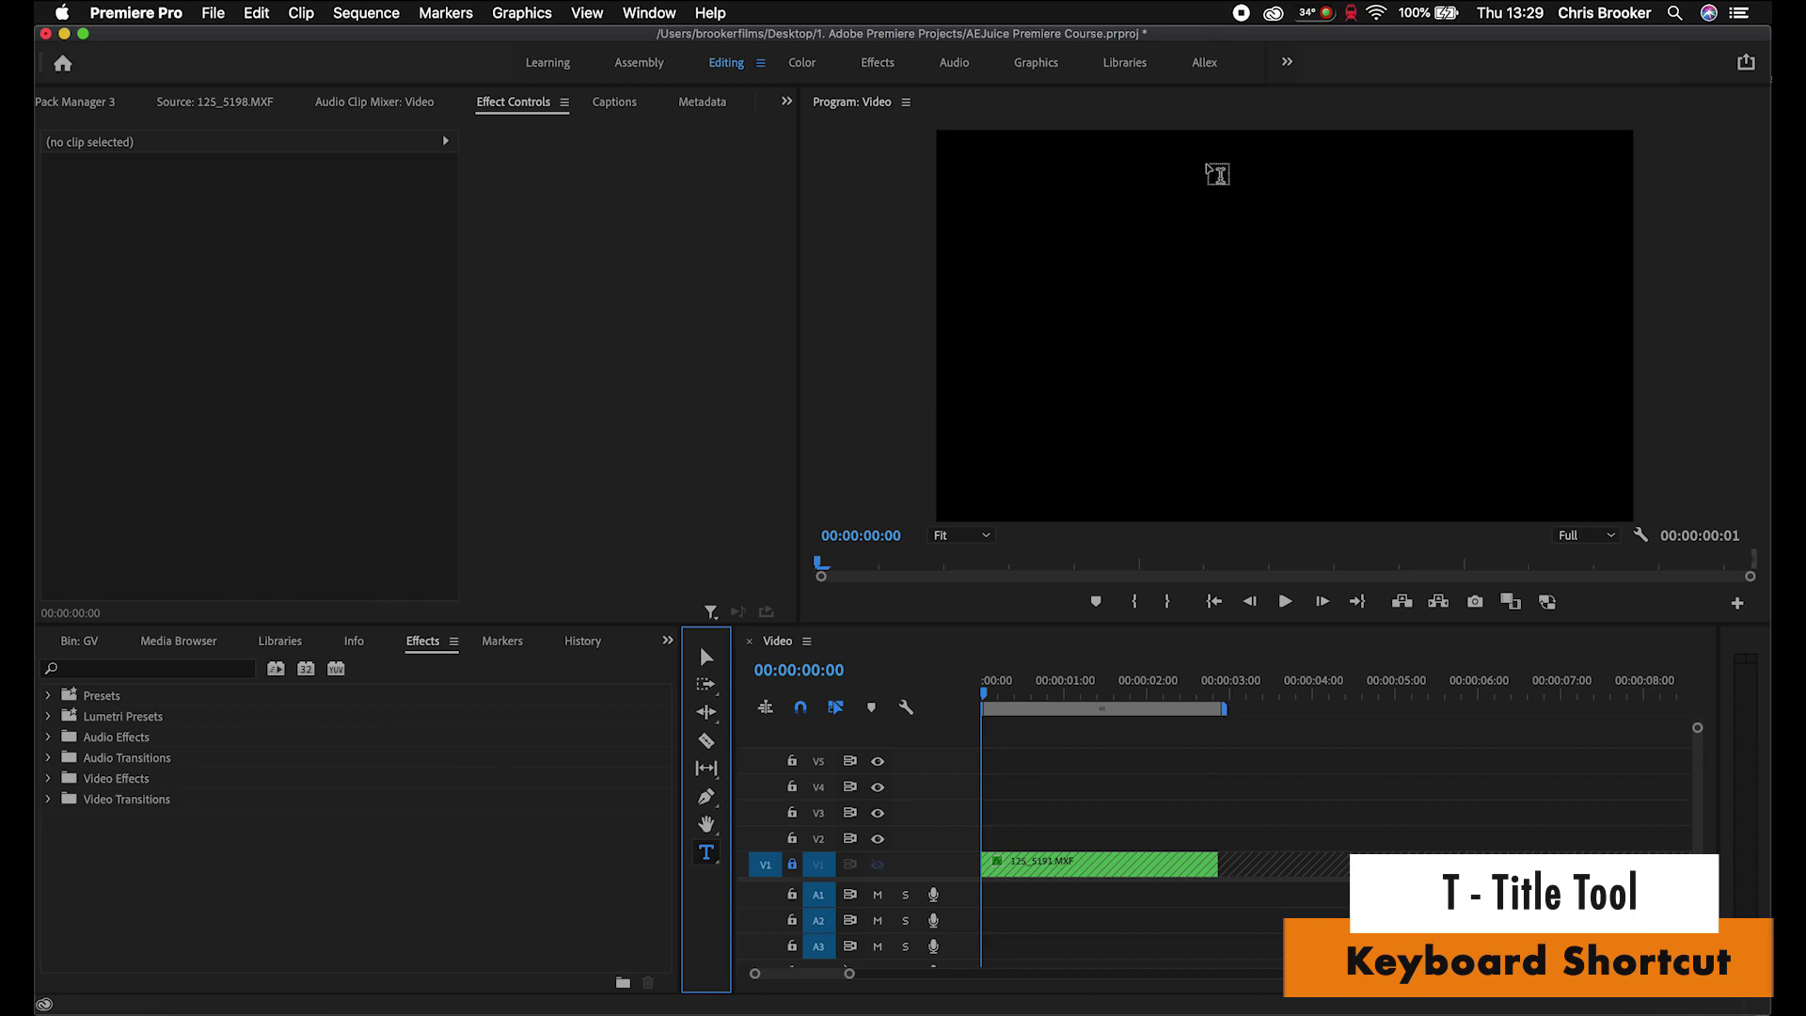
click(1172, 256)
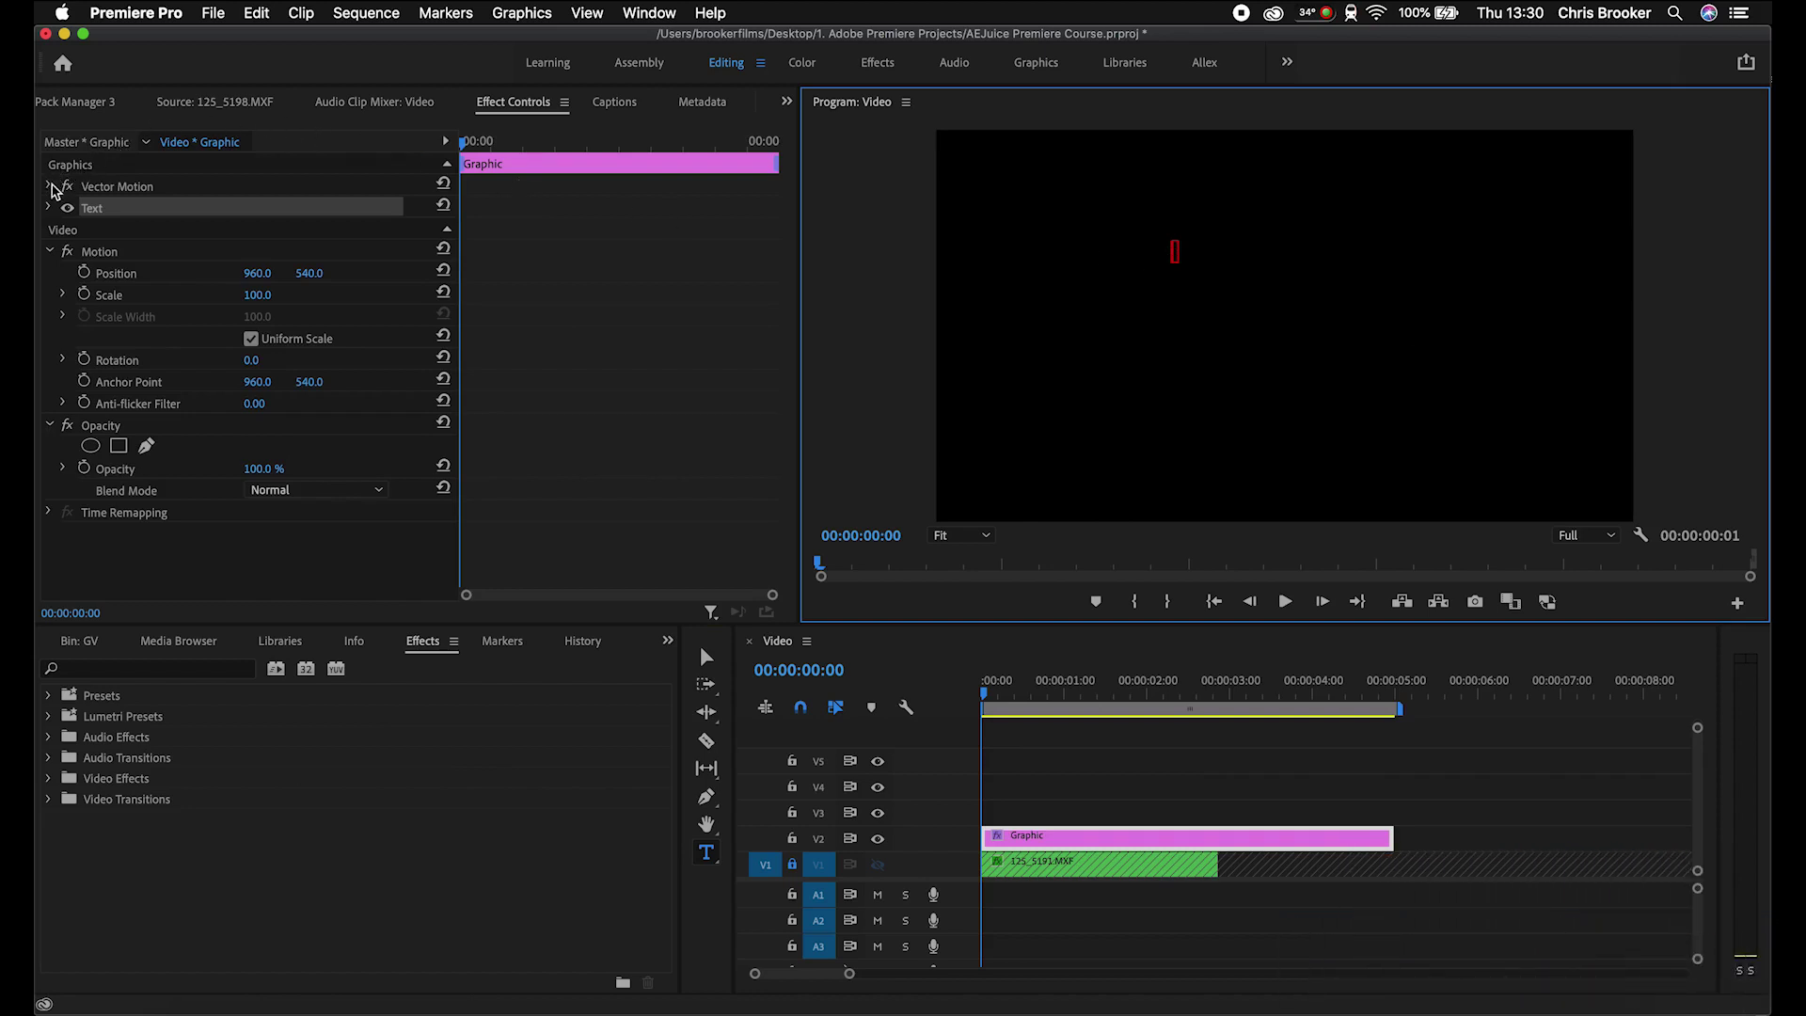
click(49, 208)
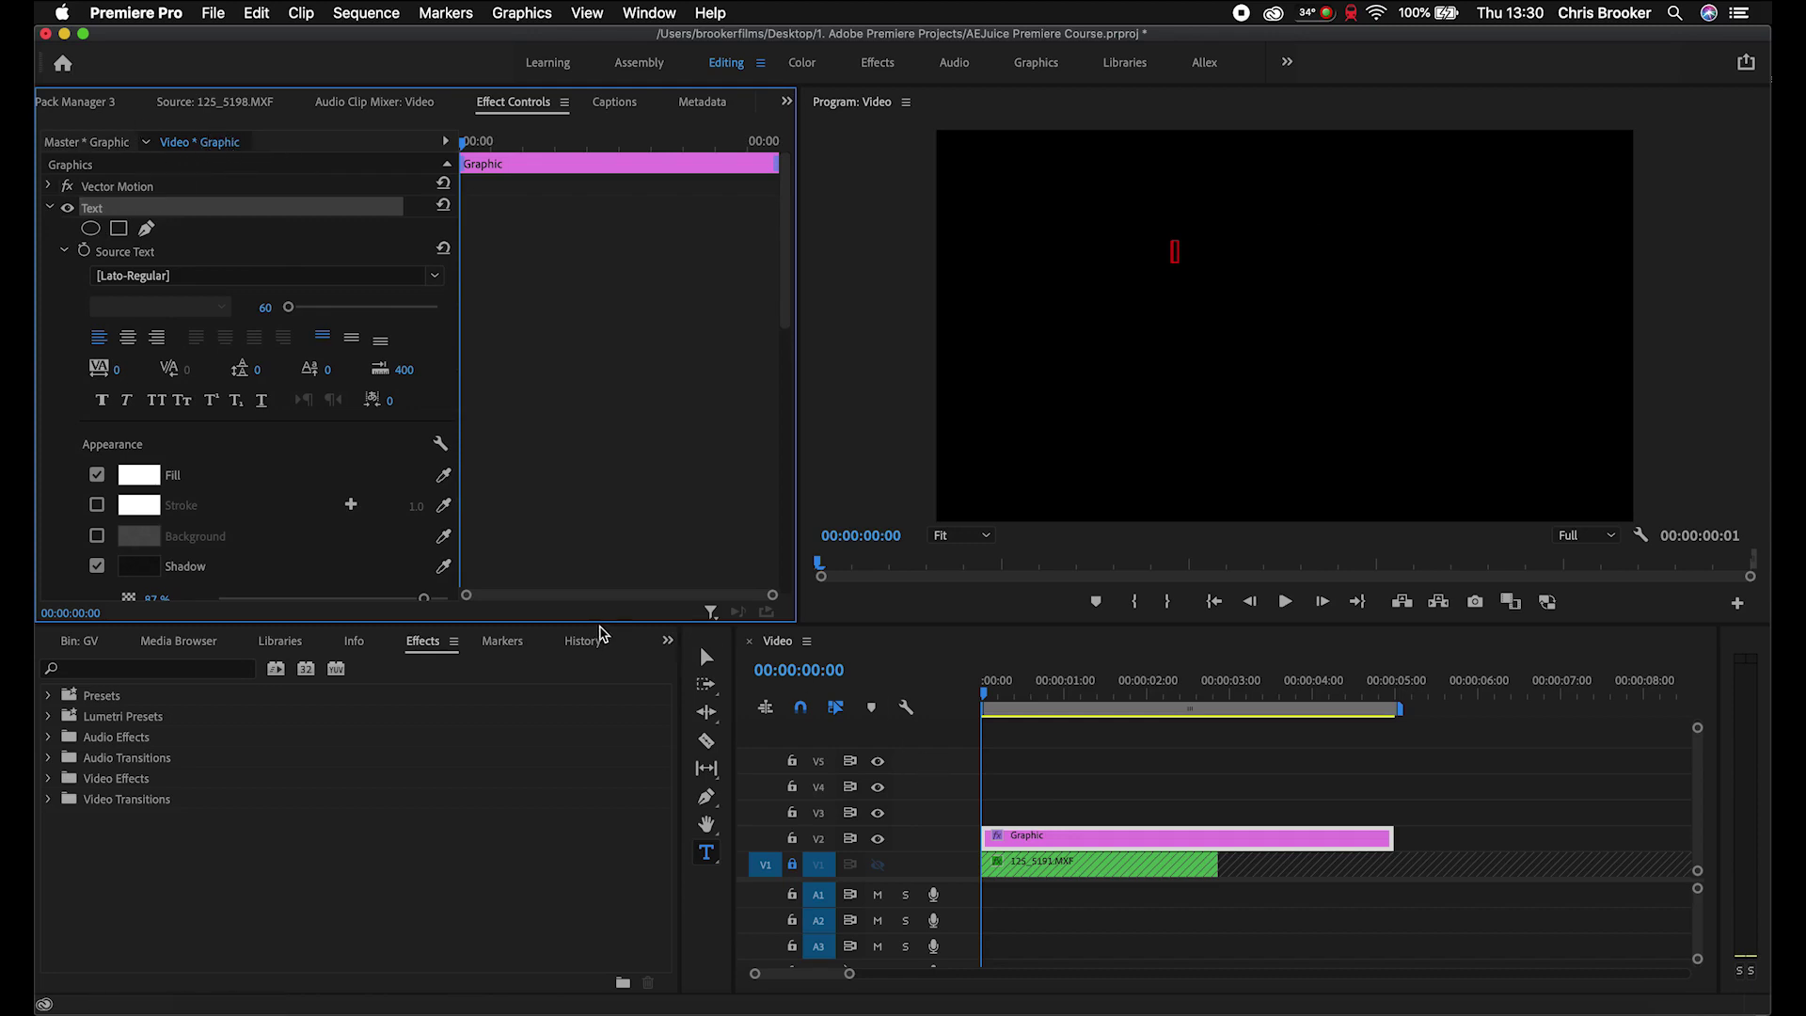
drag(595, 623, 595, 805)
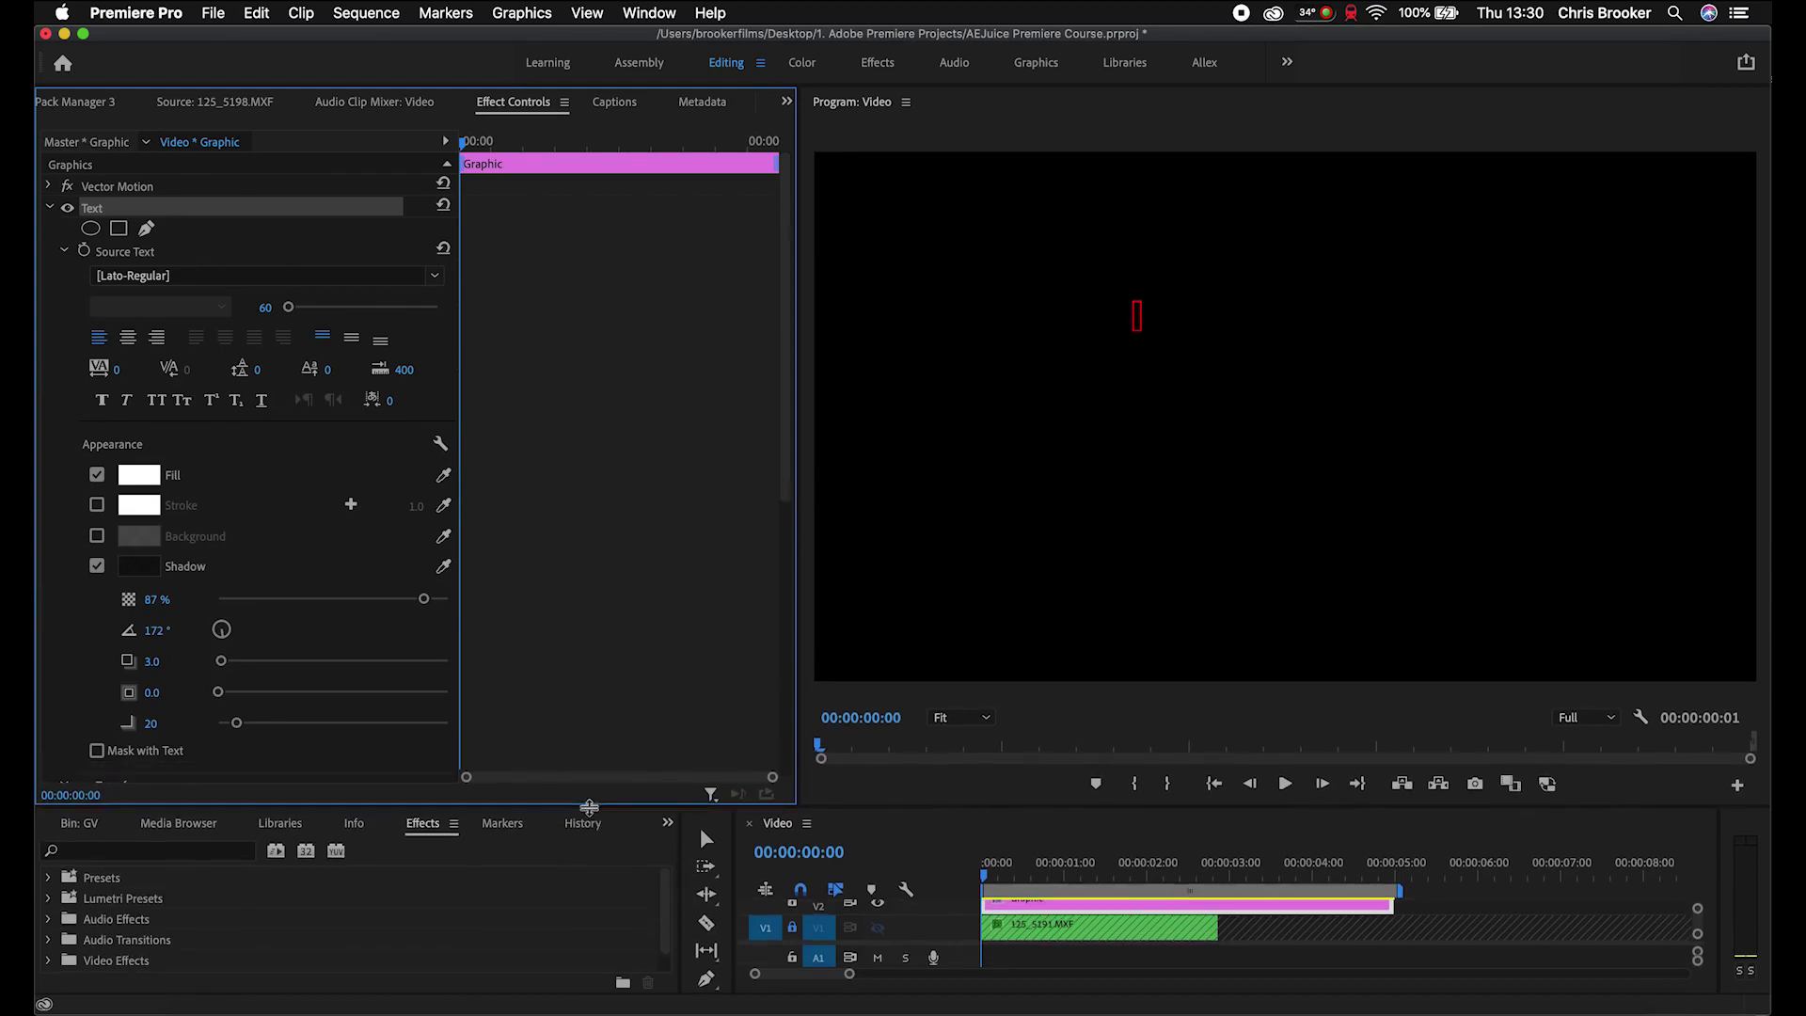
drag(910, 806, 907, 769)
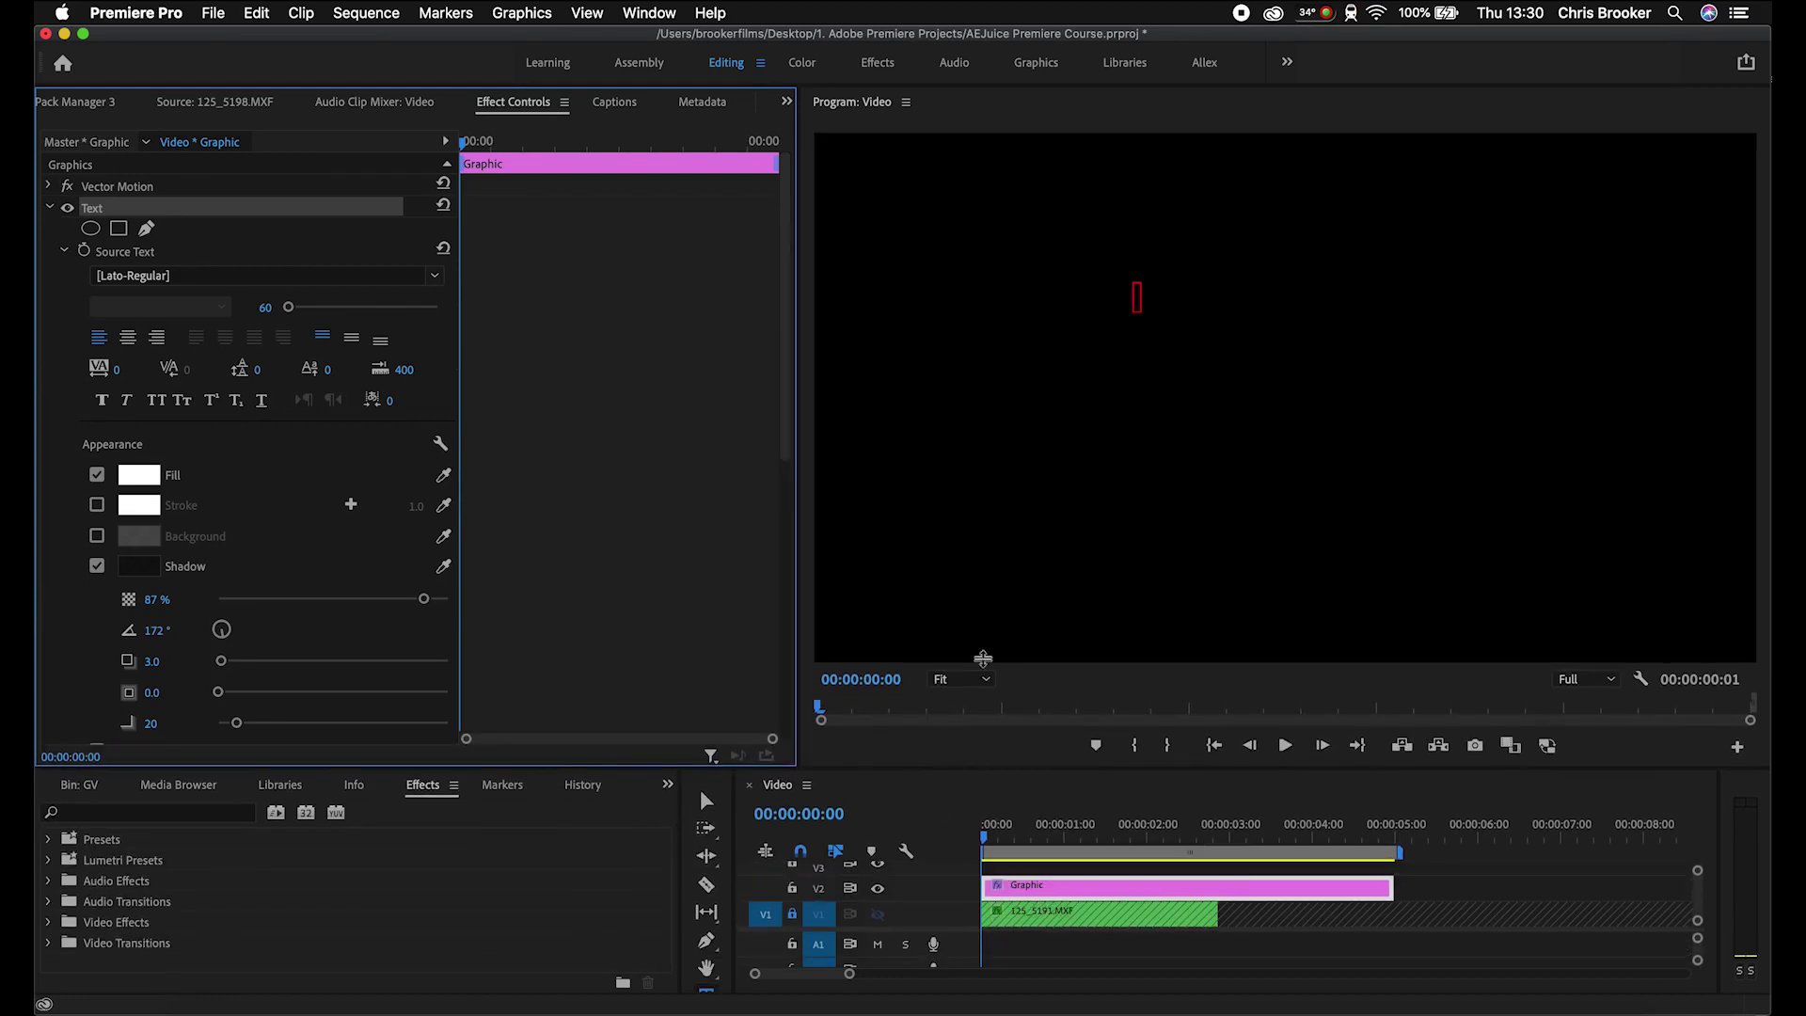
Step: Enter AEJUICE in the empty text layer and move the text near the middle of the frame
click(1138, 292)
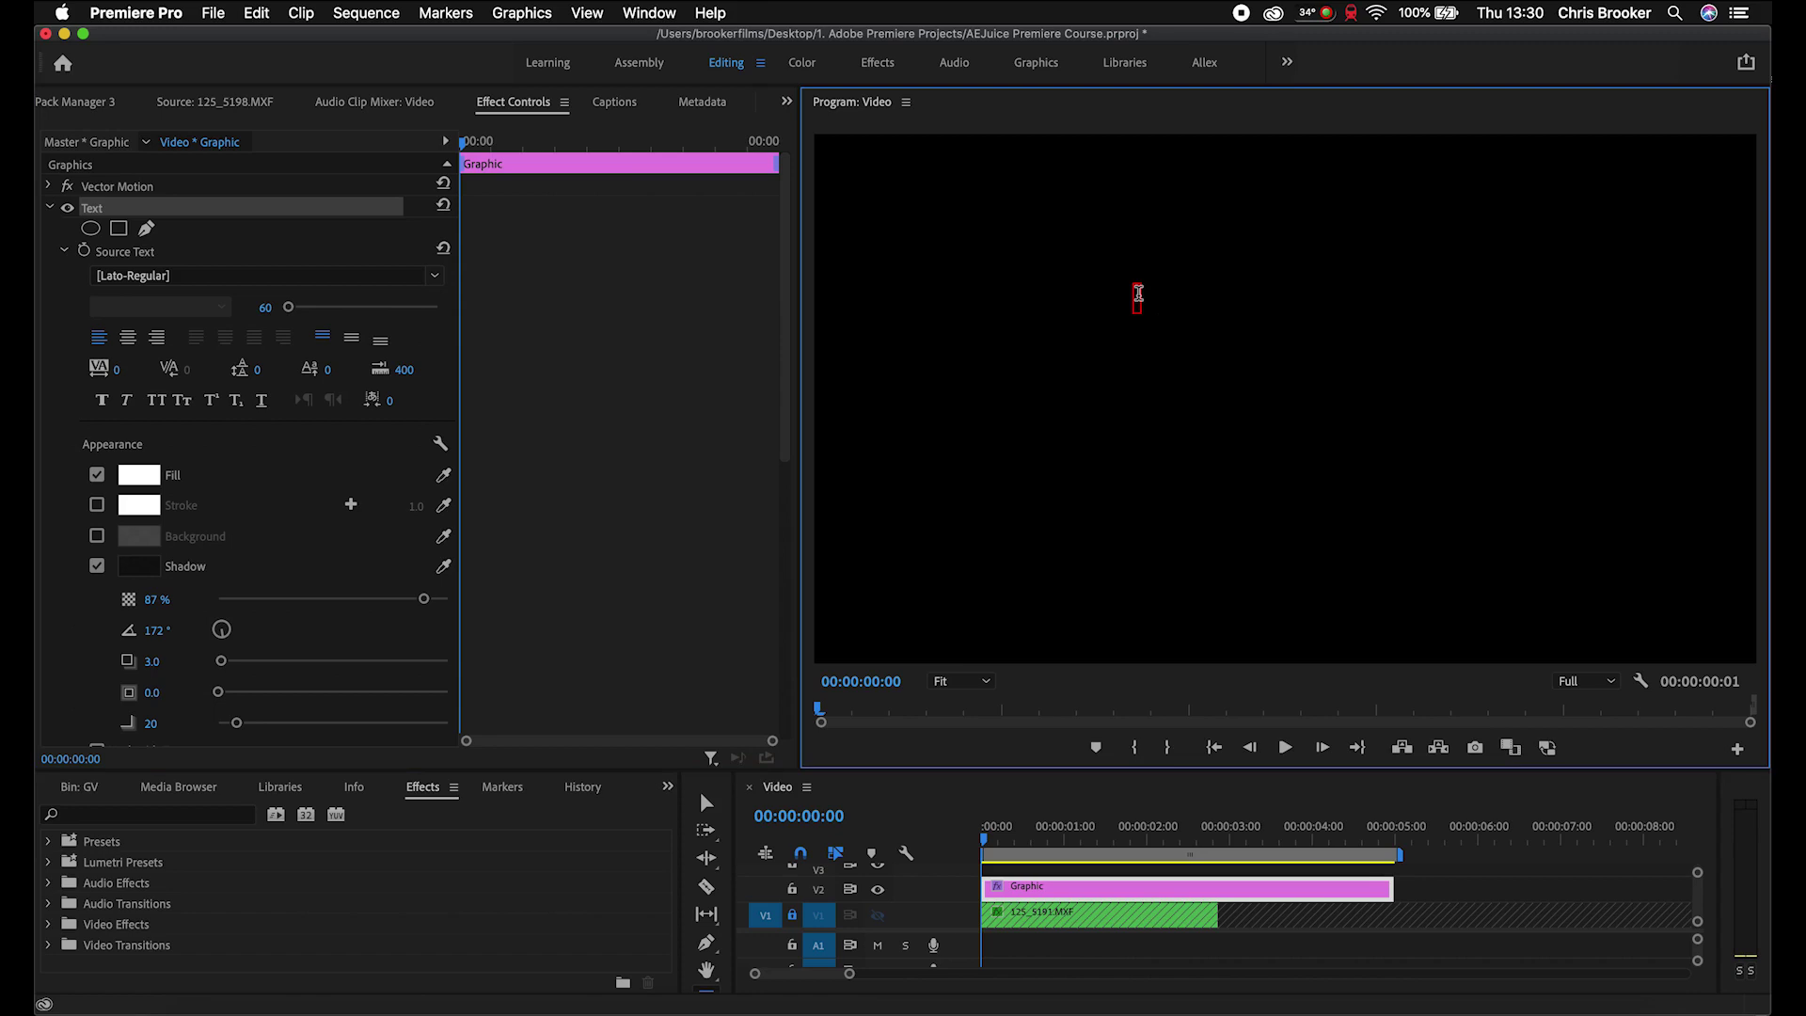
text(AEJUICEE)
key(BackSpace)
click(706, 802)
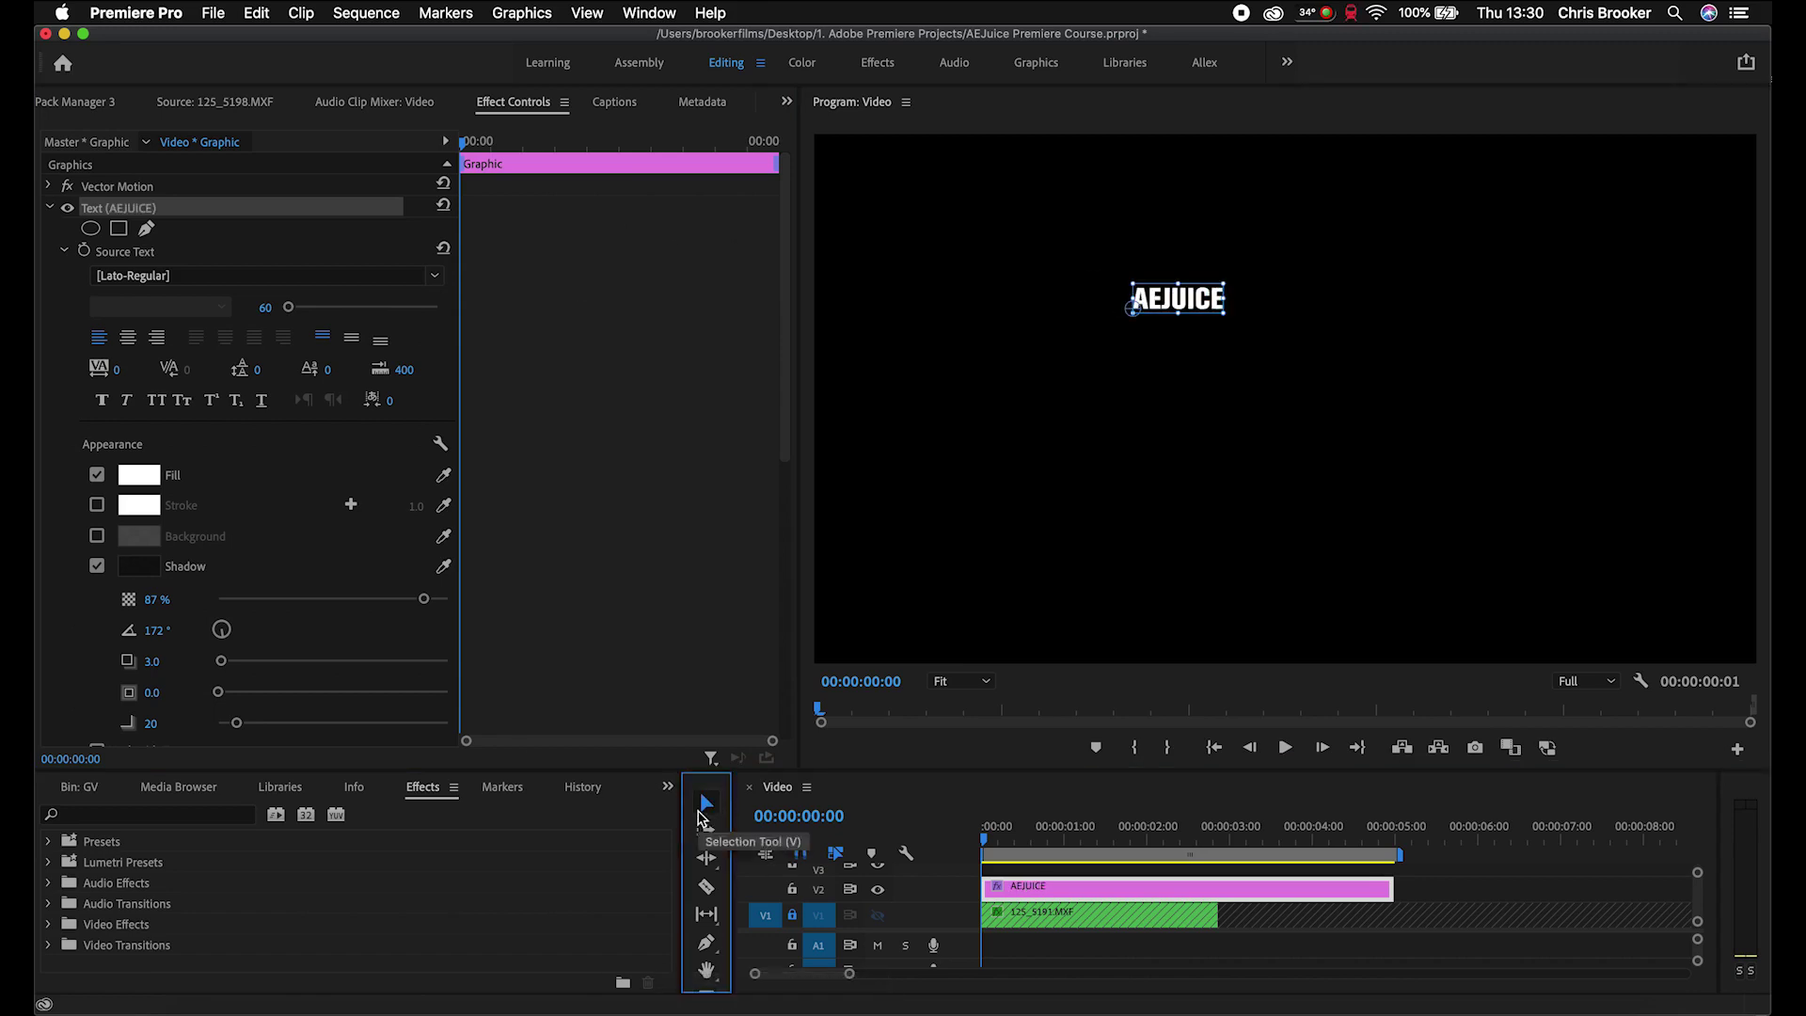
click(1189, 299)
drag(1189, 299, 1244, 415)
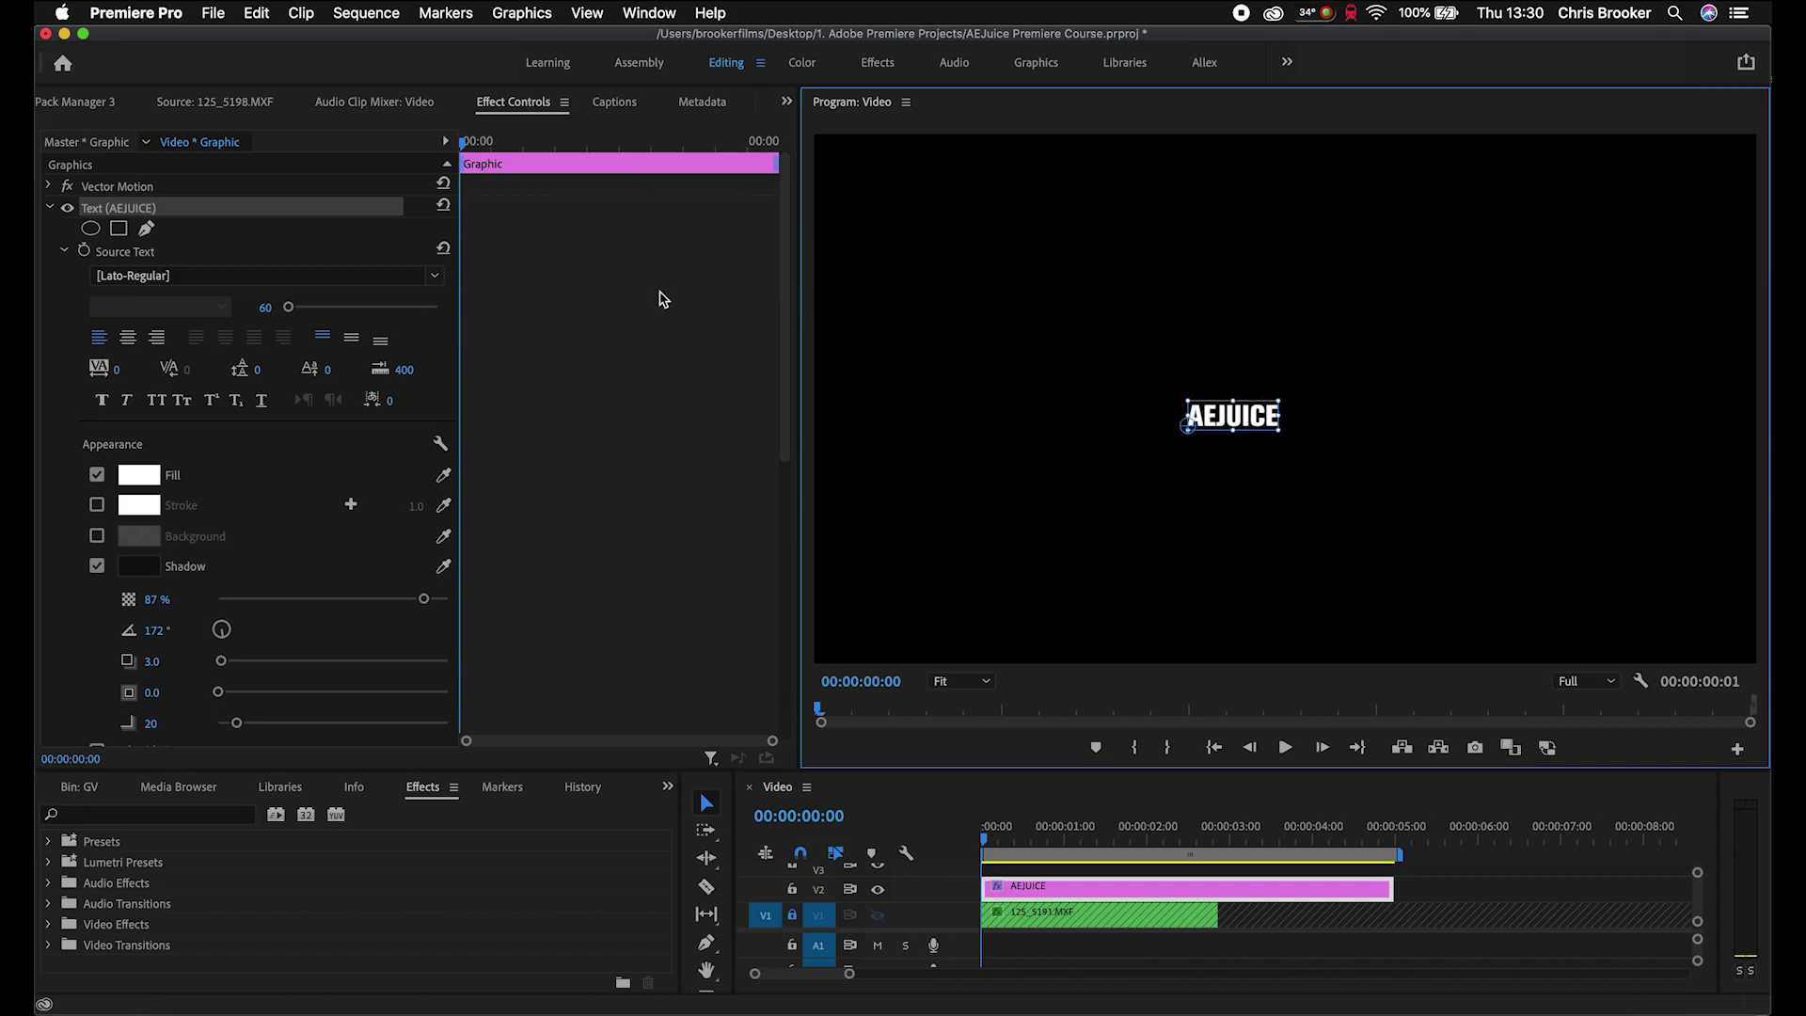
Step: Set the AEJUICE text layer to Avenir Black at size 150
click(146, 273)
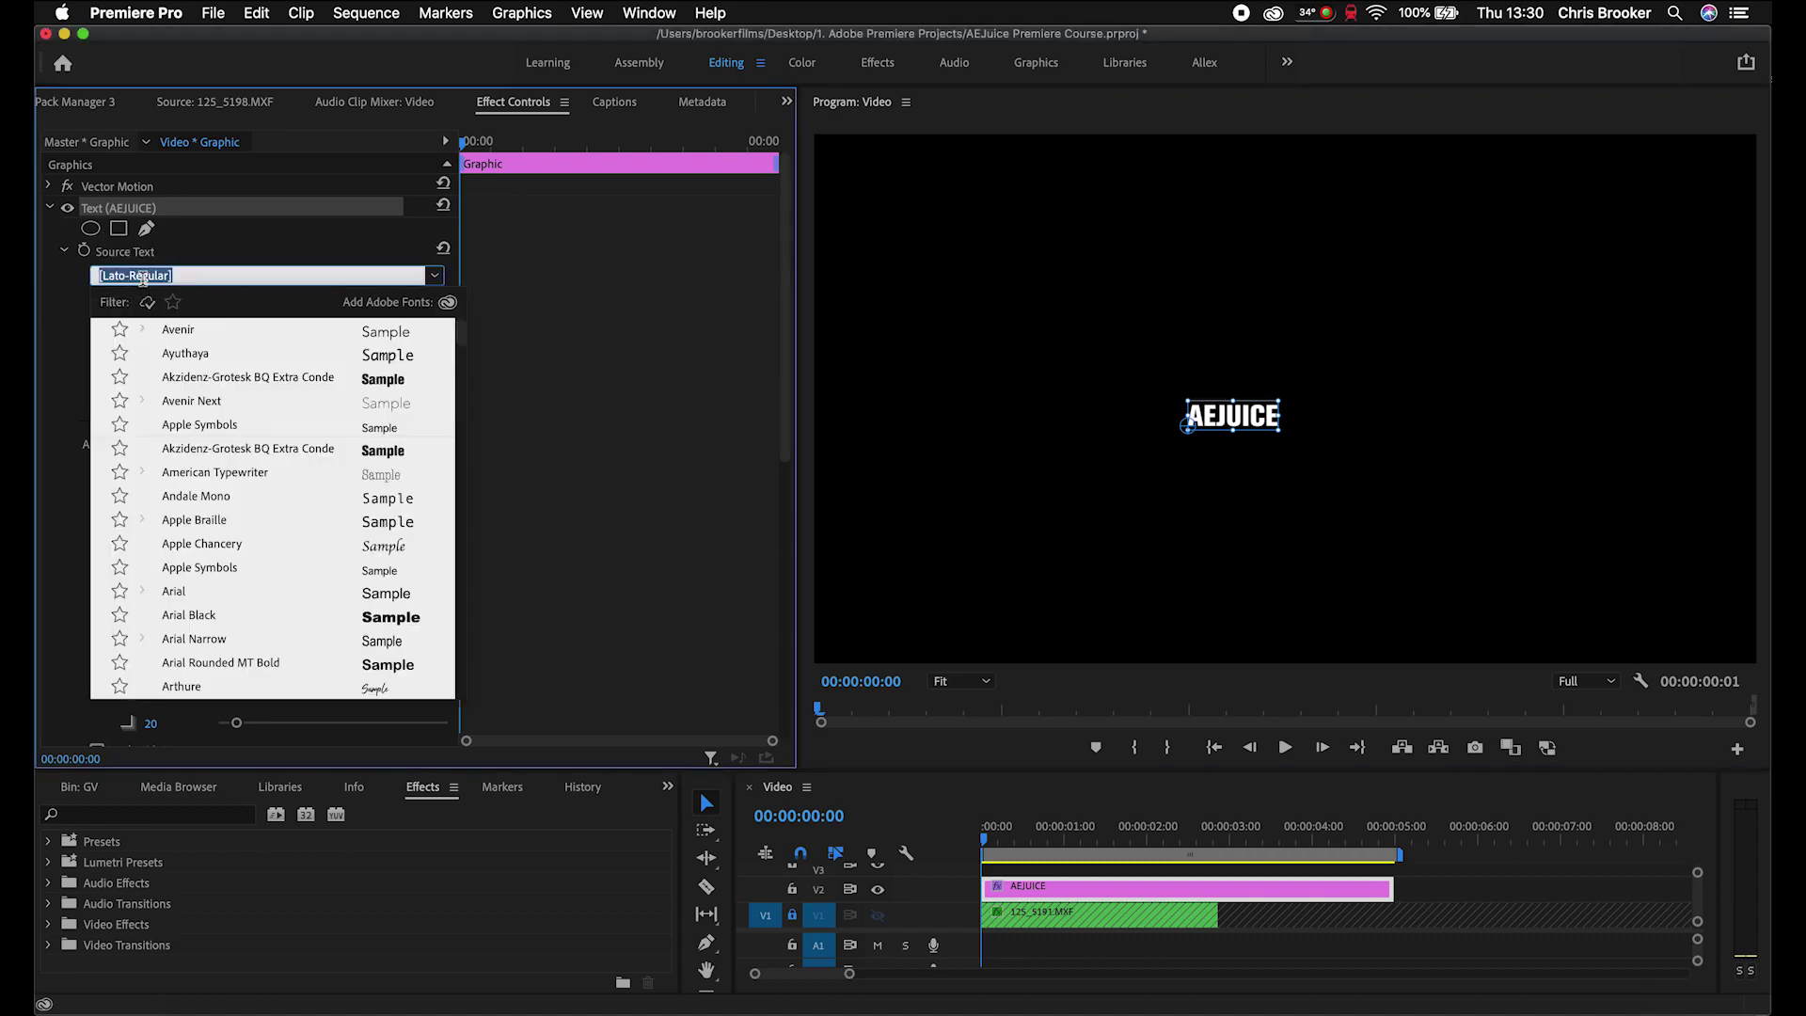
click(212, 331)
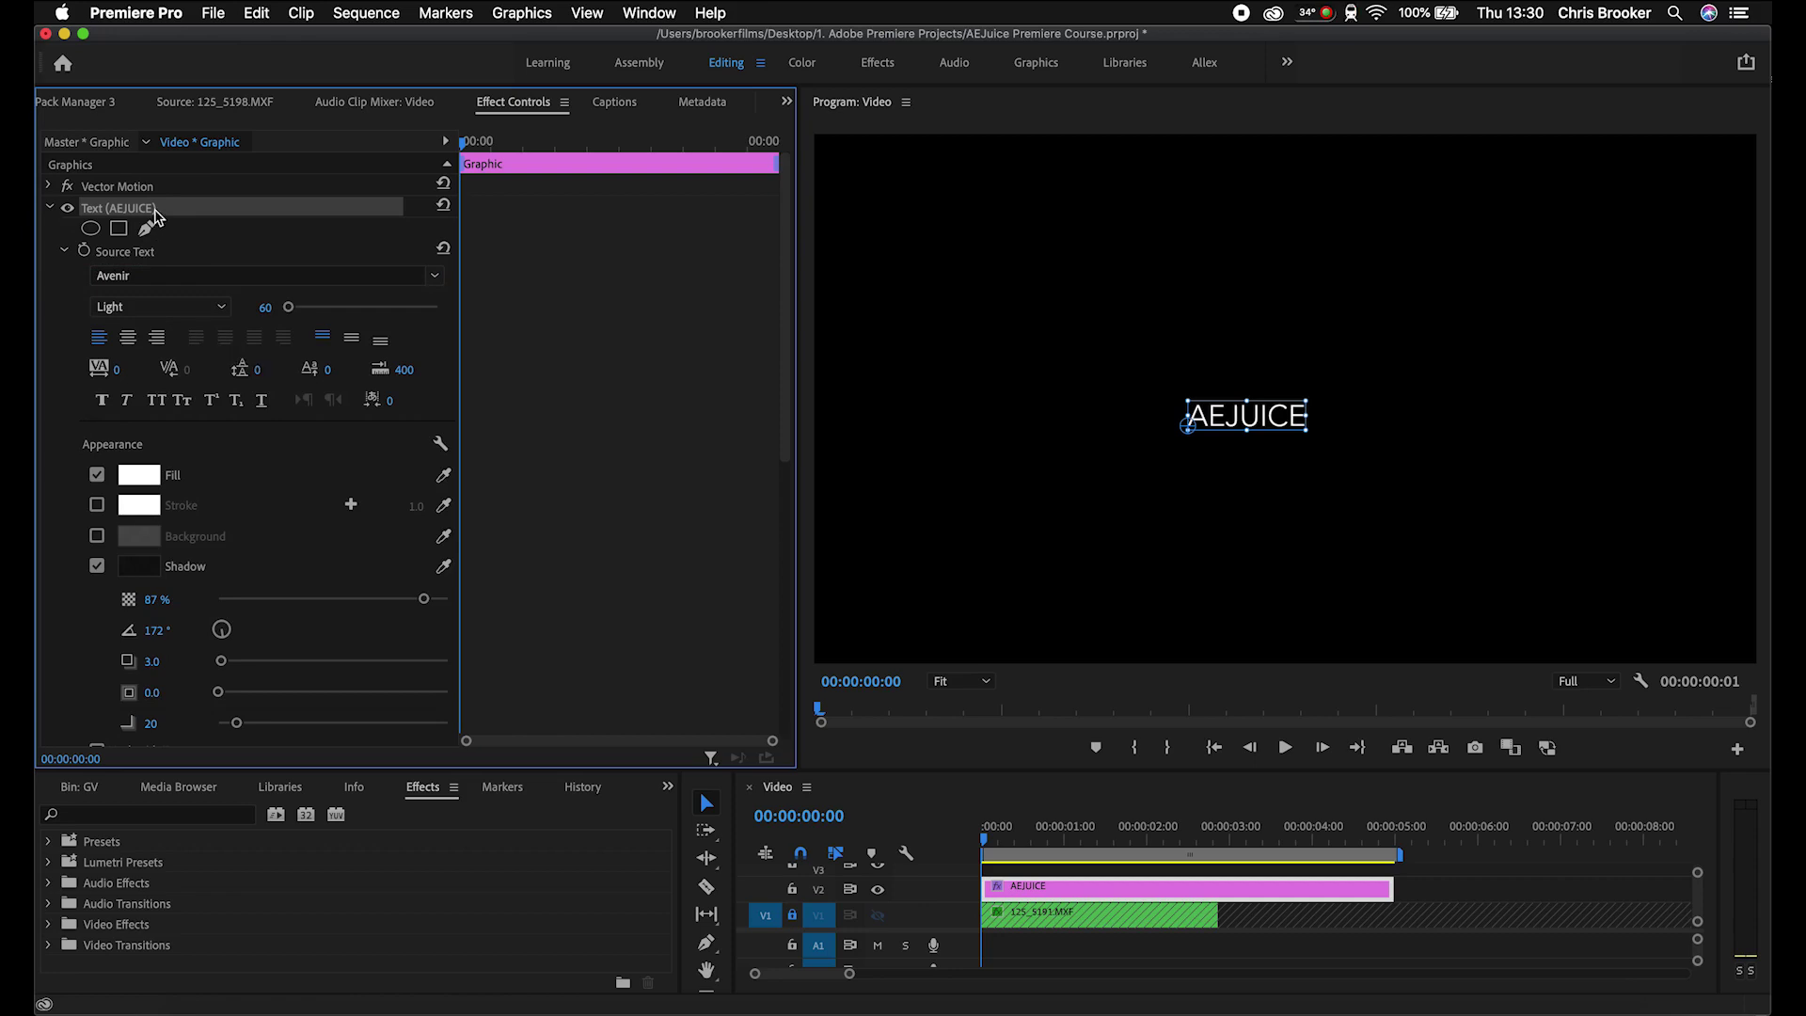
click(159, 309)
click(143, 511)
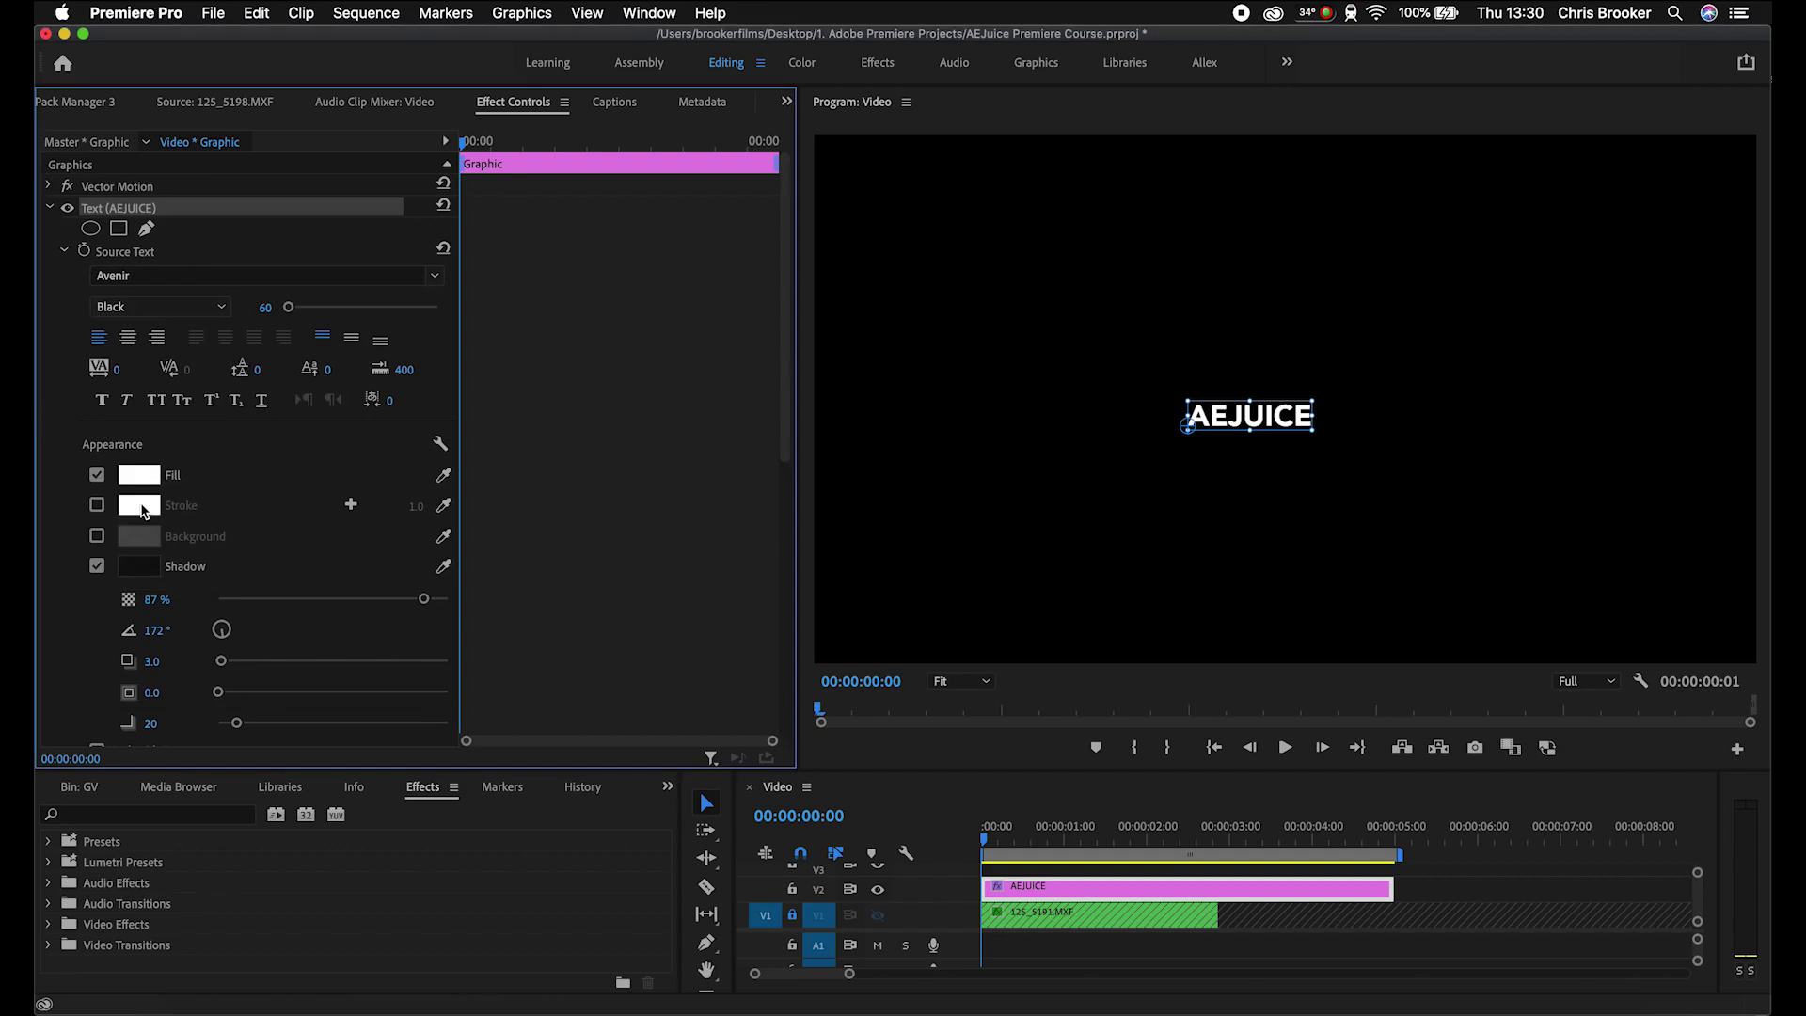
drag(292, 313, 295, 307)
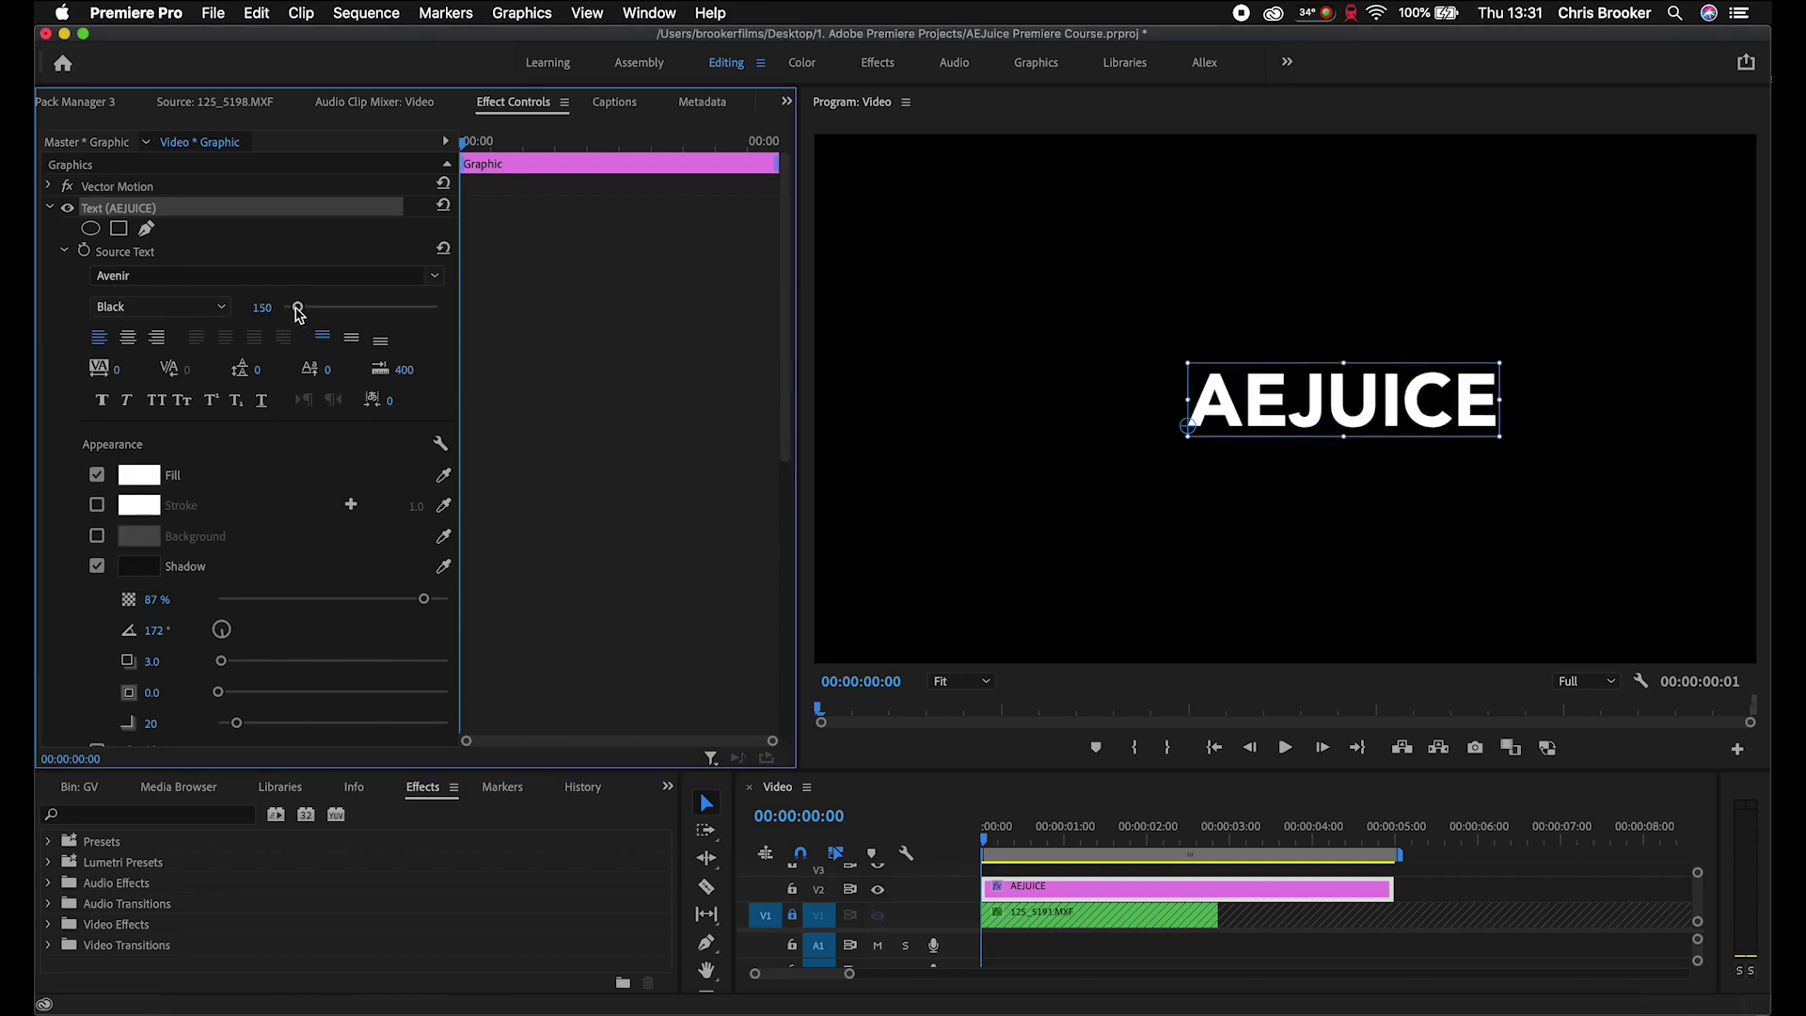
Step: Center-align the AEJUICE text, reposition it in the middle of the frame and set its tracking to -79
click(128, 338)
drag(1222, 423, 1326, 426)
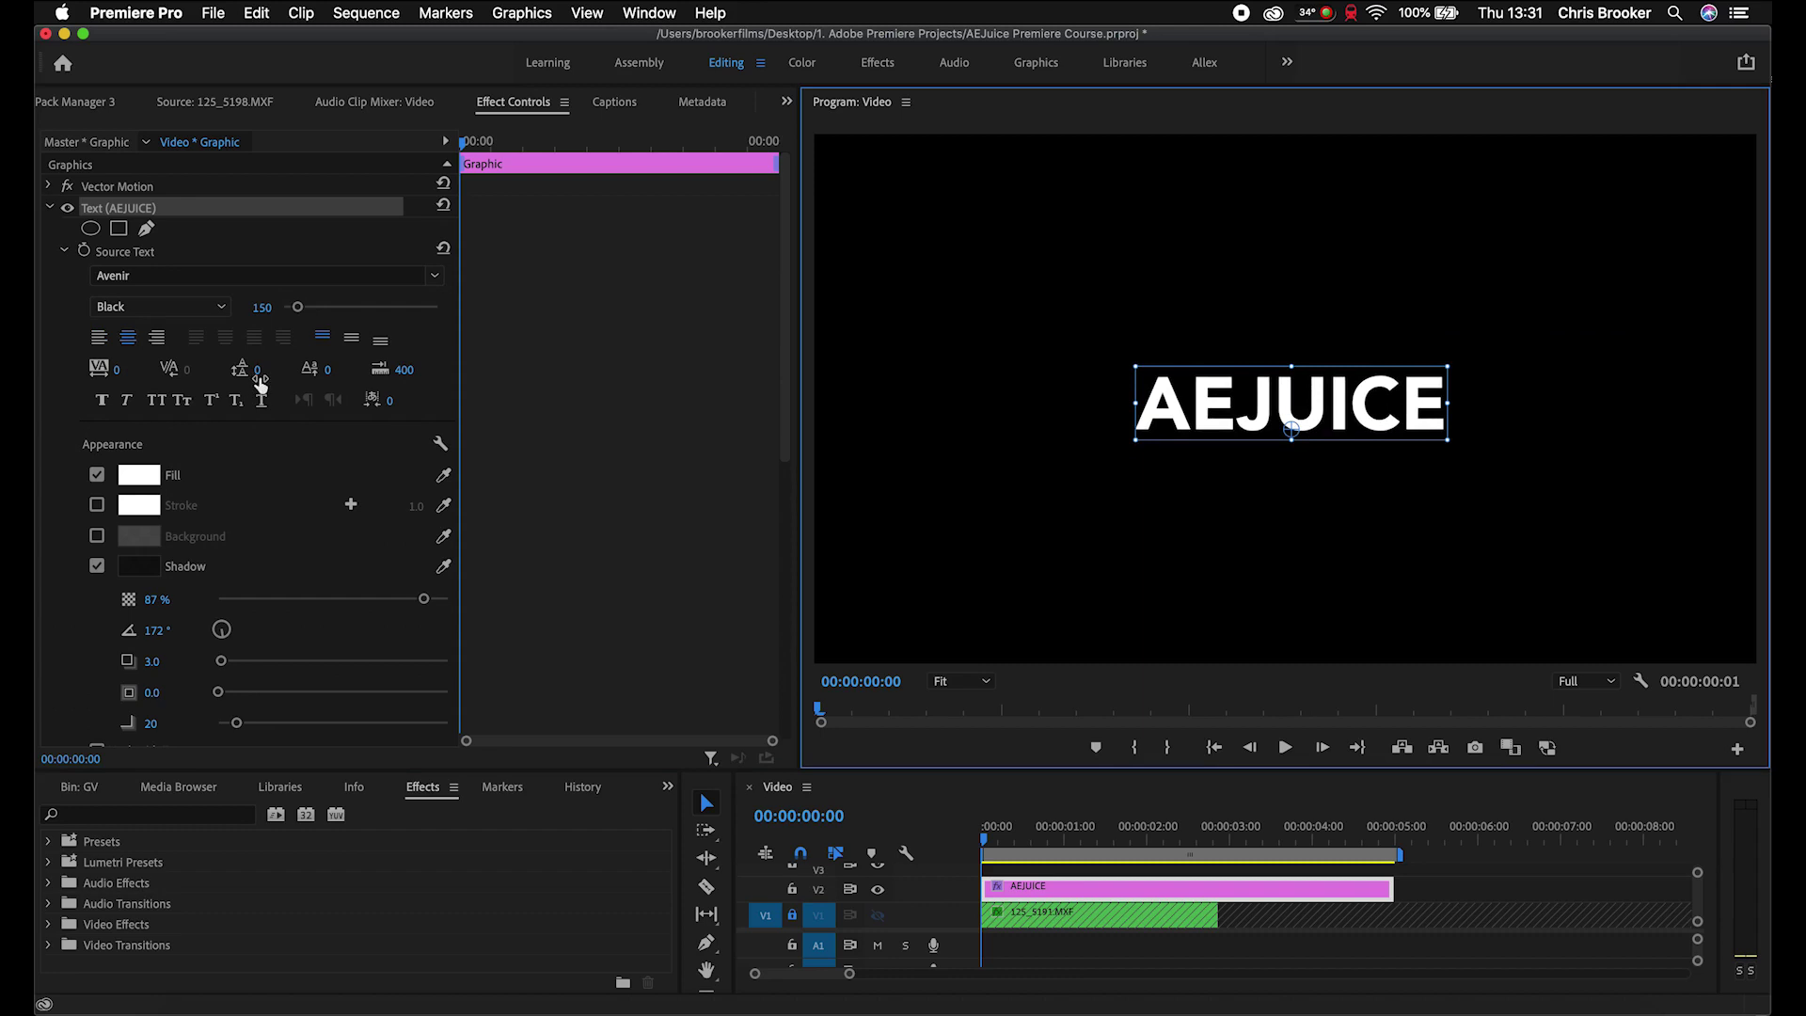
drag(112, 374, 41, 374)
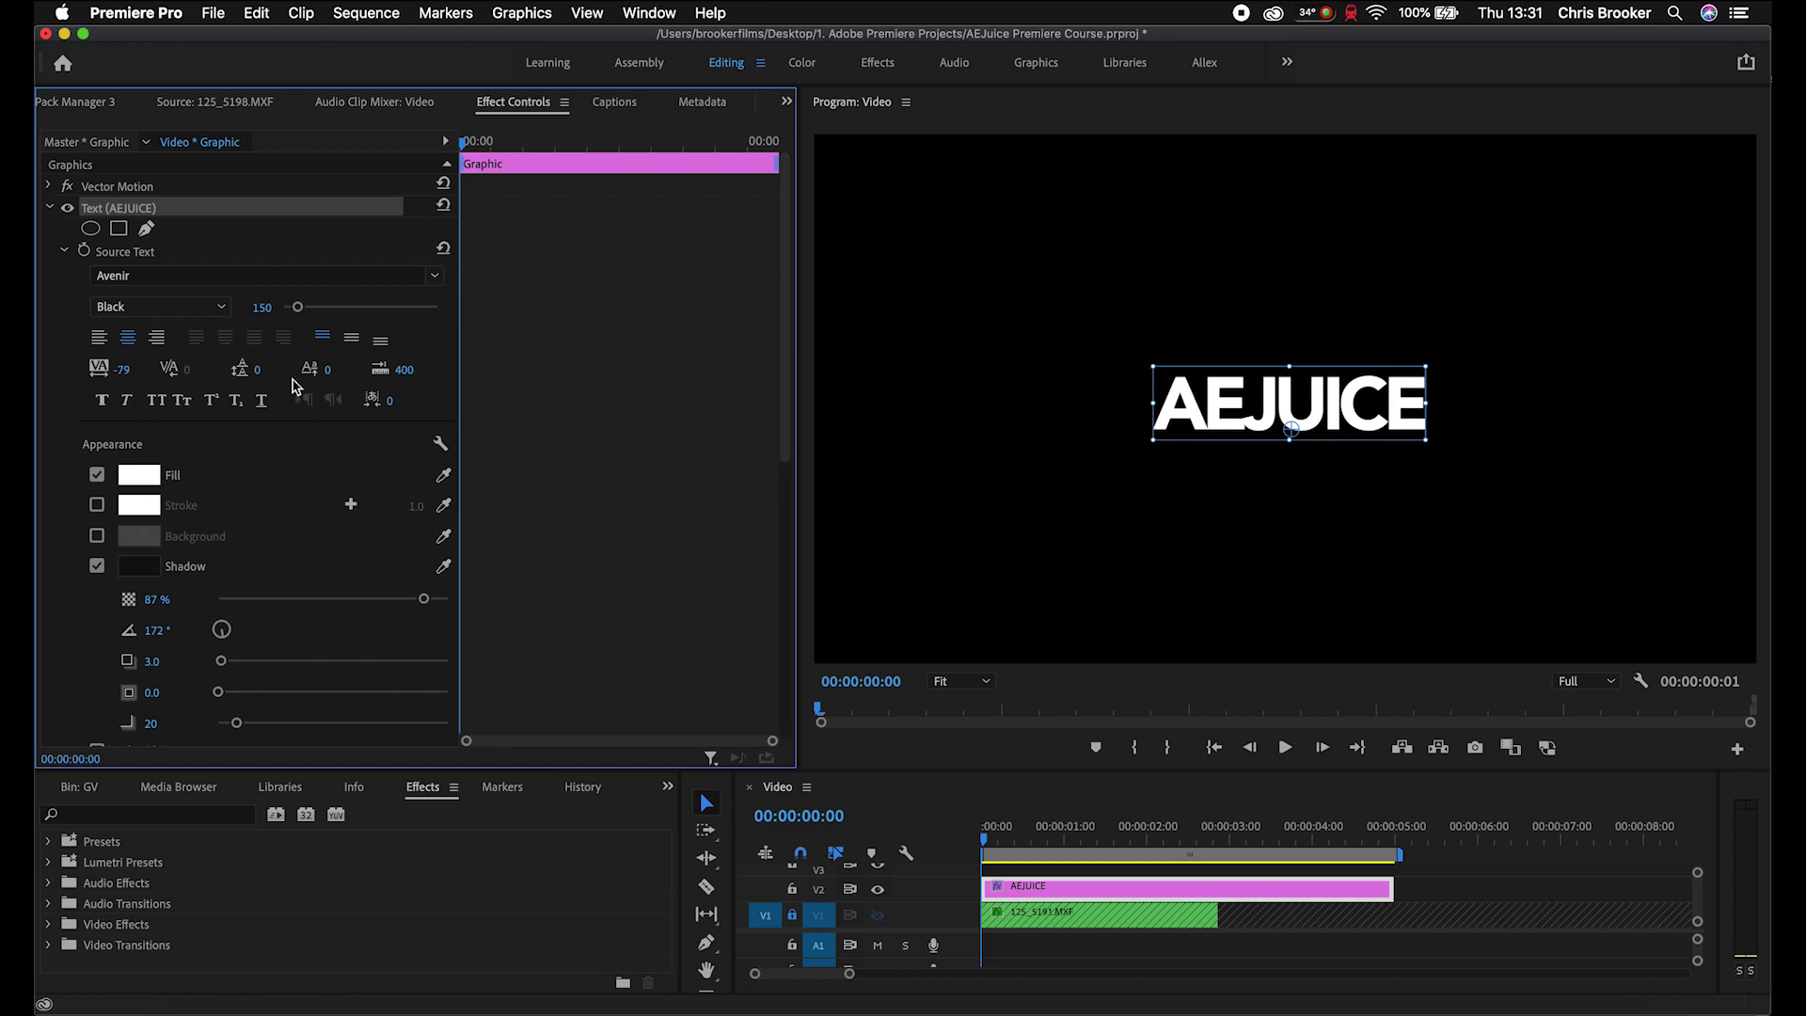
Step: Set the text shadow's opacity to 100% and try a shadow angle of 78°
scroll(481, 375, down, 5)
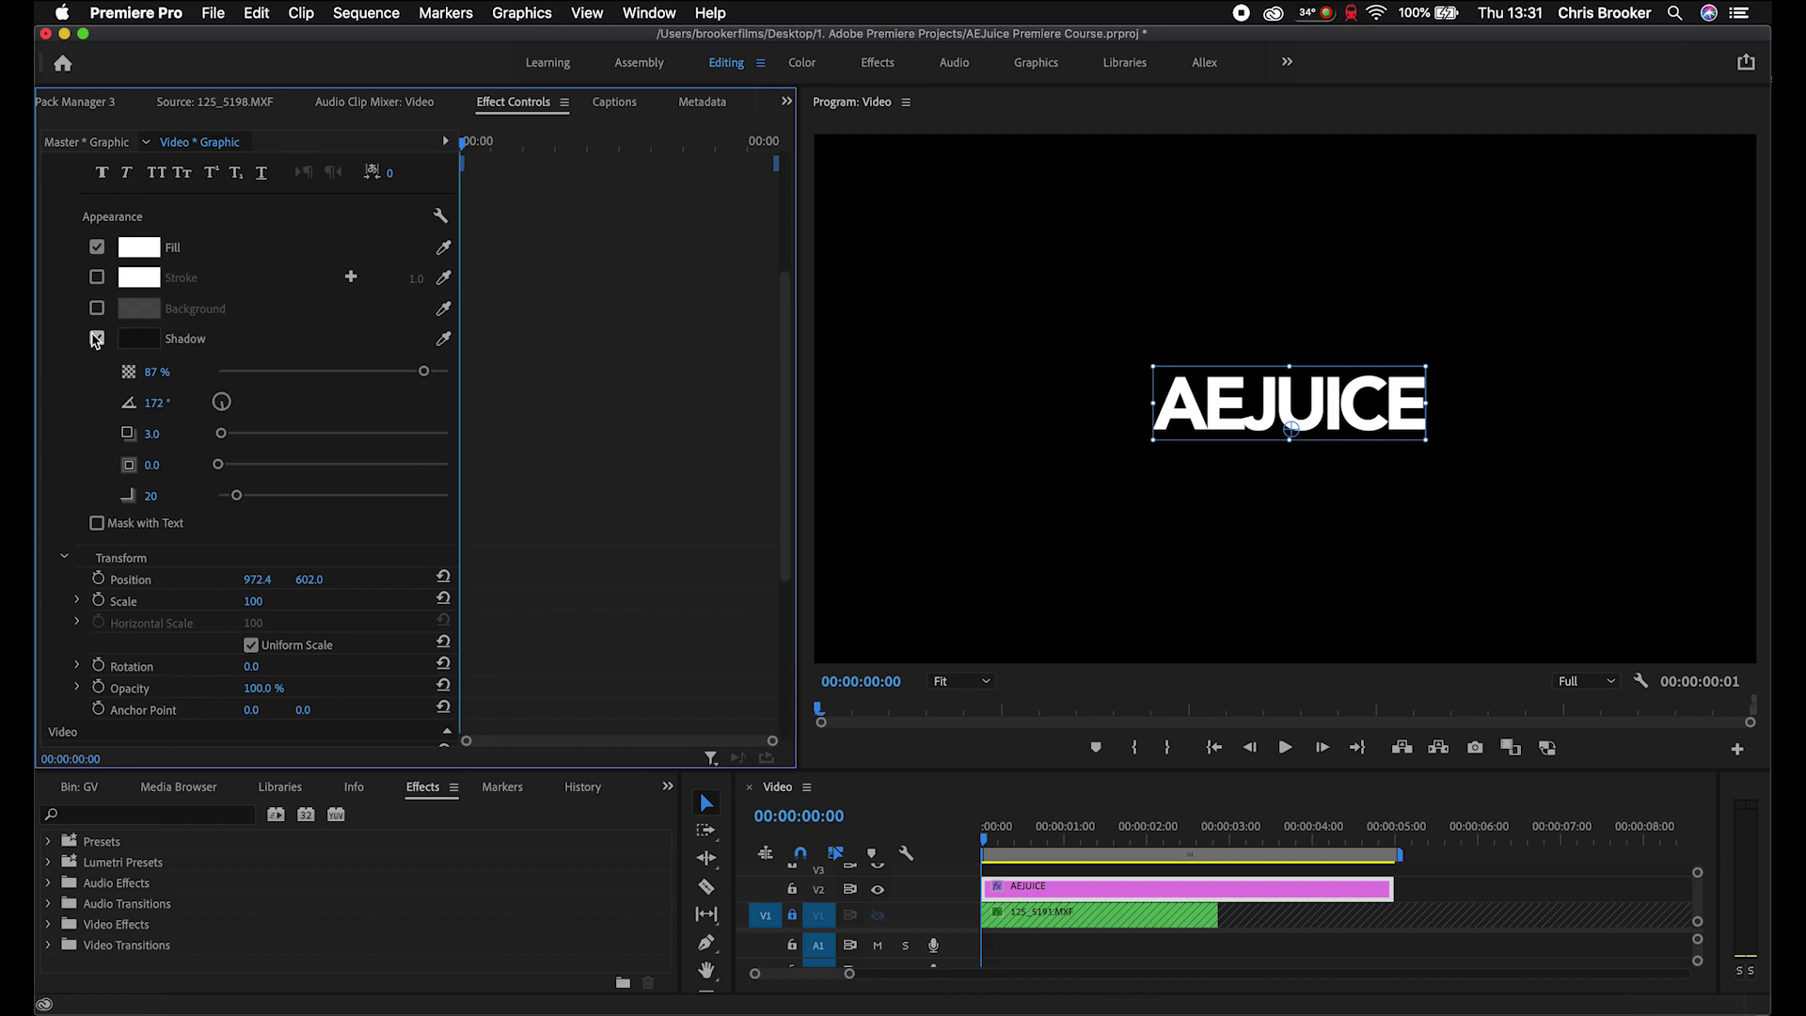
drag(415, 367, 511, 386)
drag(196, 402, 243, 404)
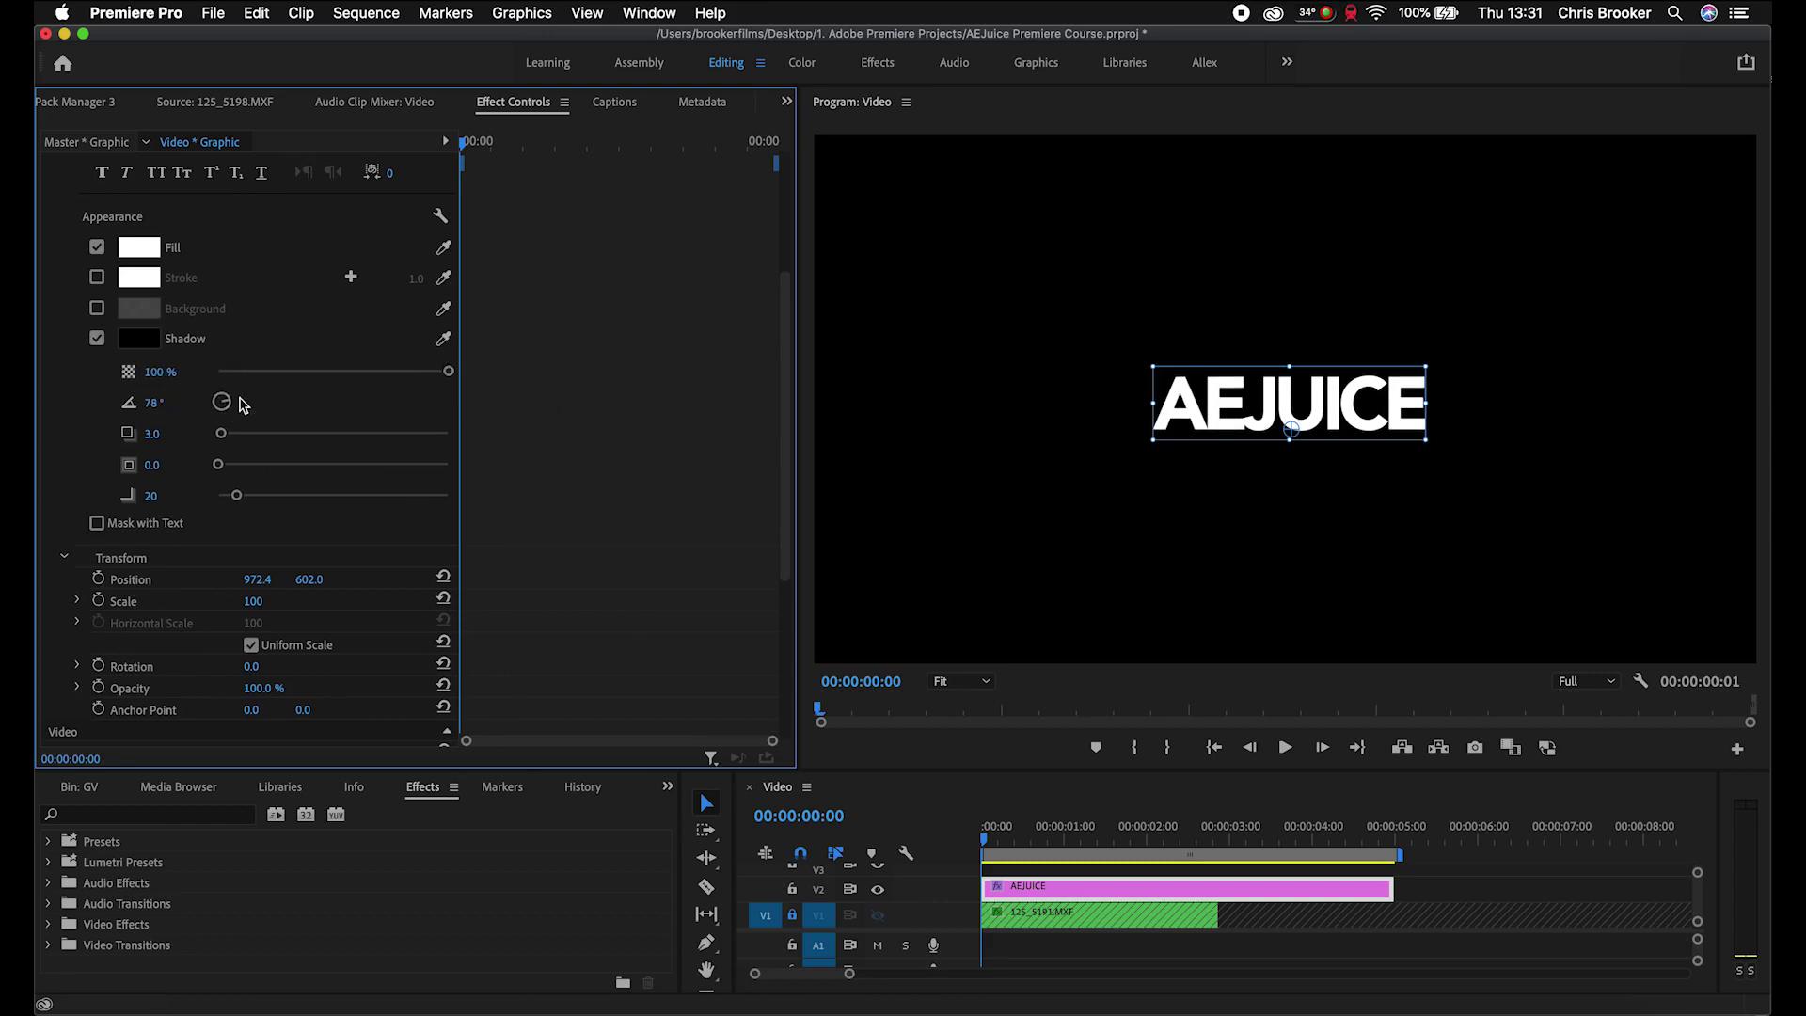
scroll(641, 411, down, 5)
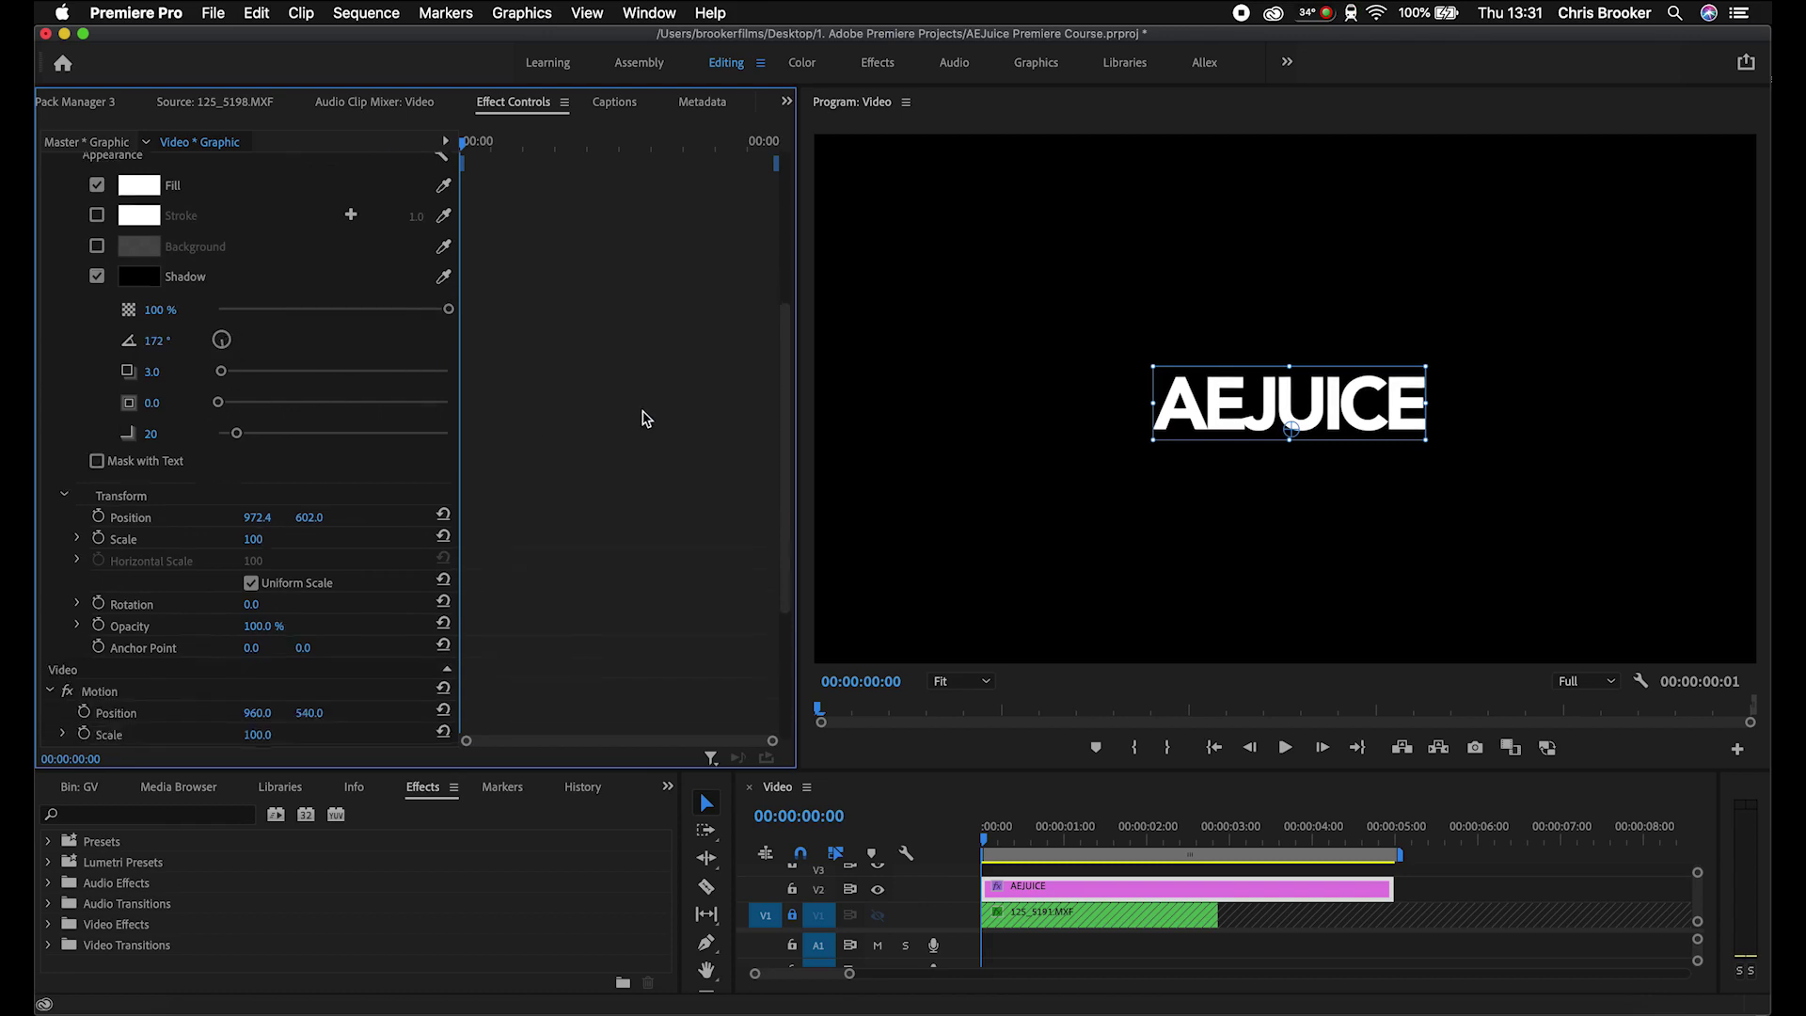
scroll(643, 417, up, 6)
scroll(643, 417, down, 4)
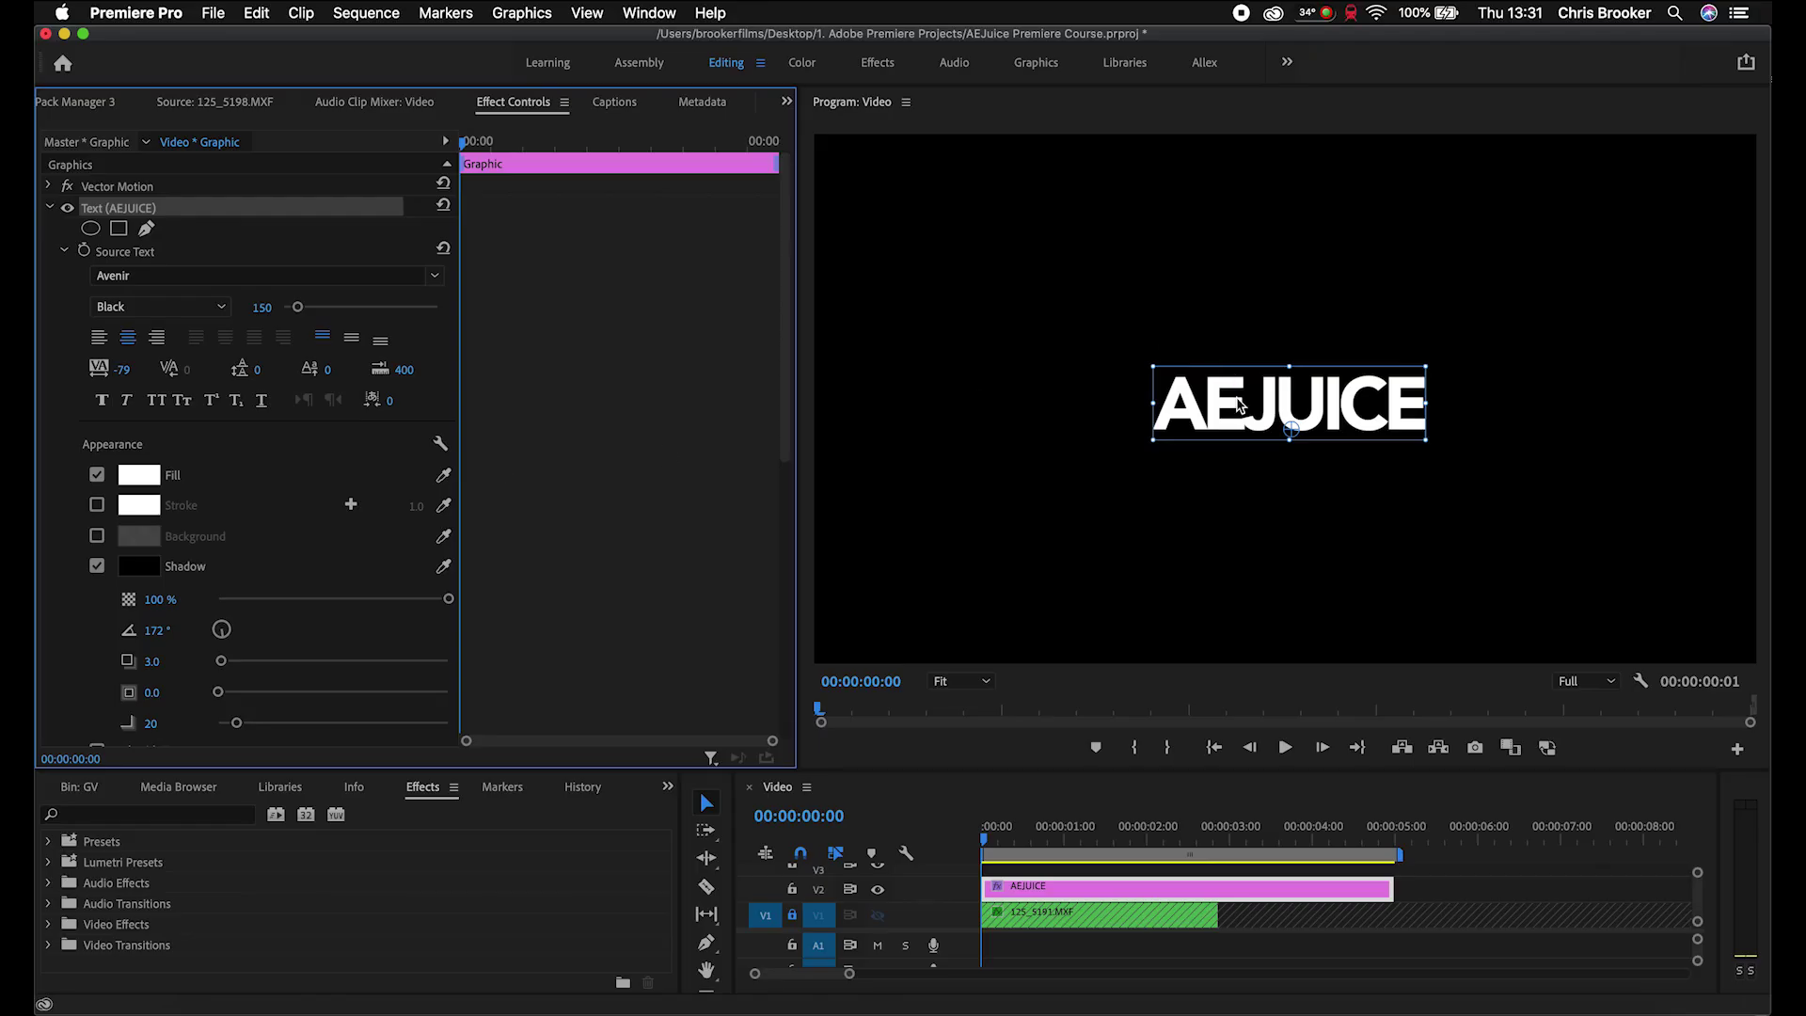
Step: Move the text to the lower-left area of the video frame and replace its wording with the person's first name and last initial
drag(1238, 404, 956, 545)
double_click(956, 543)
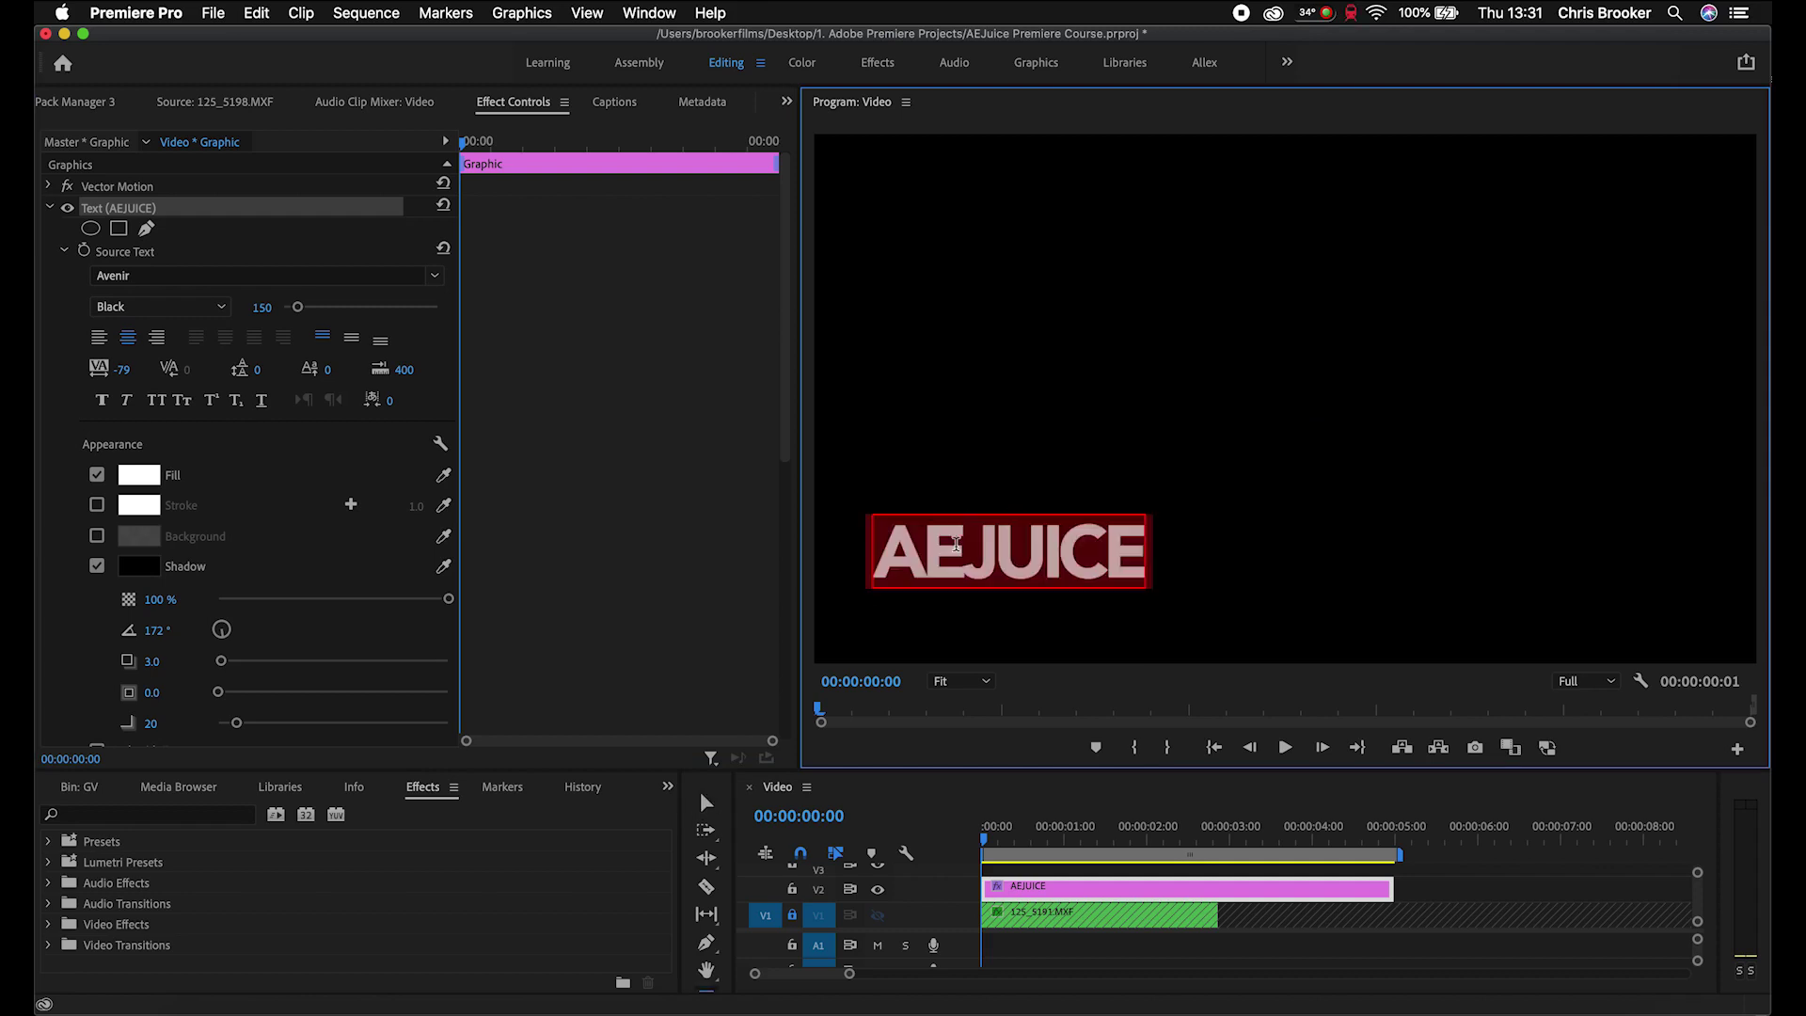
text(Chris B)
key(BackSpace)
key(BackSpace)
text(B)
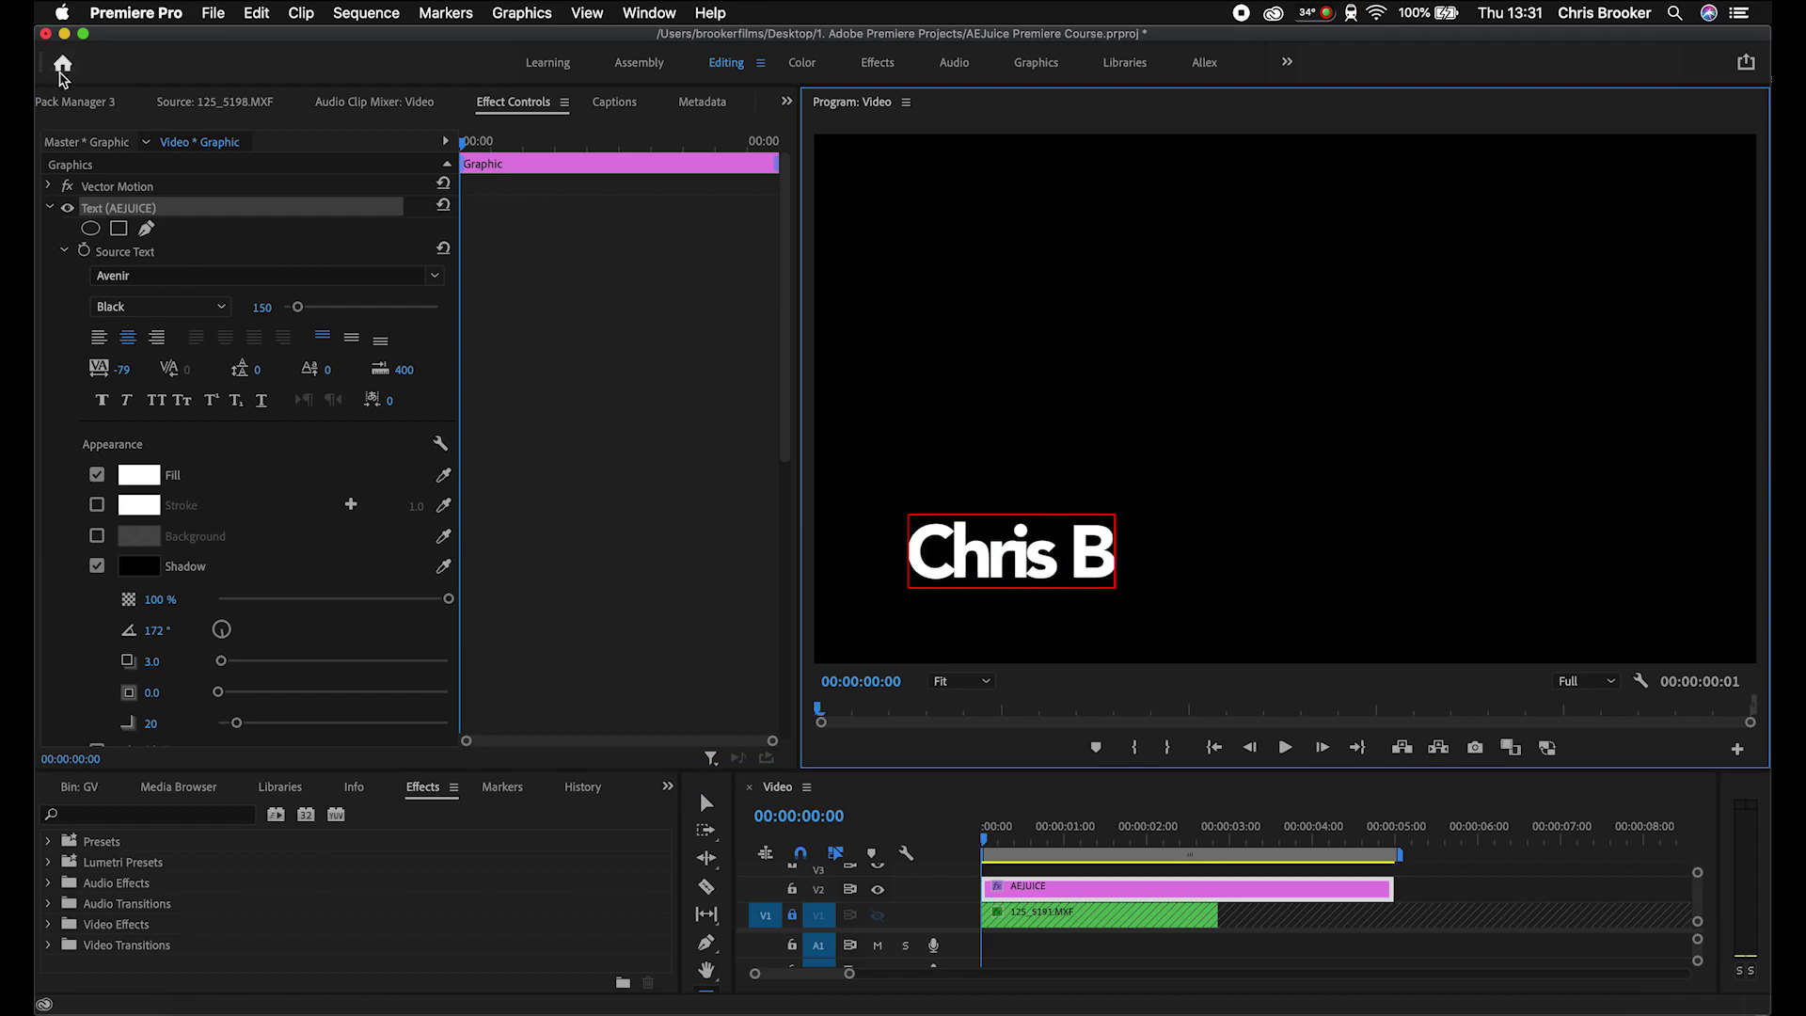
Step: Move the name text slightly further left and down in the video frame with the Selection tool, and deselect it
click(707, 802)
drag(1039, 562, 1018, 567)
click(883, 447)
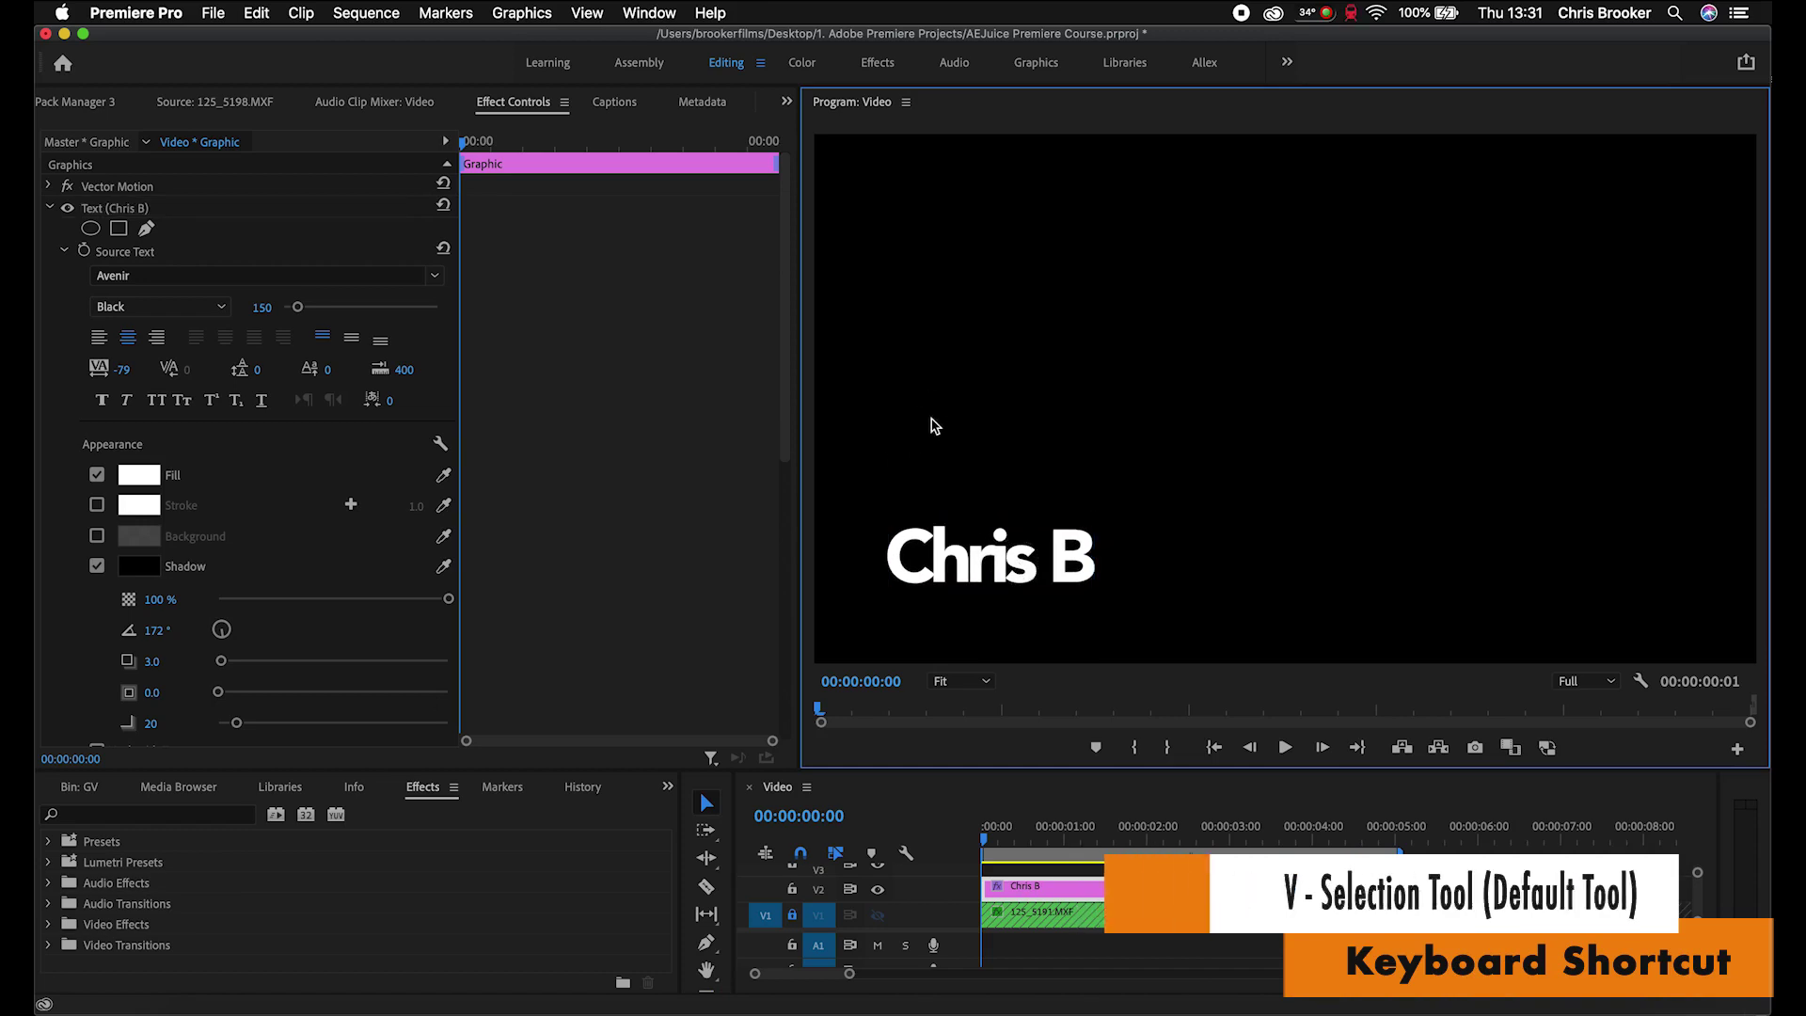
Step: Add a second text layer reading "Videographer" above and to the right of the name text
key(t)
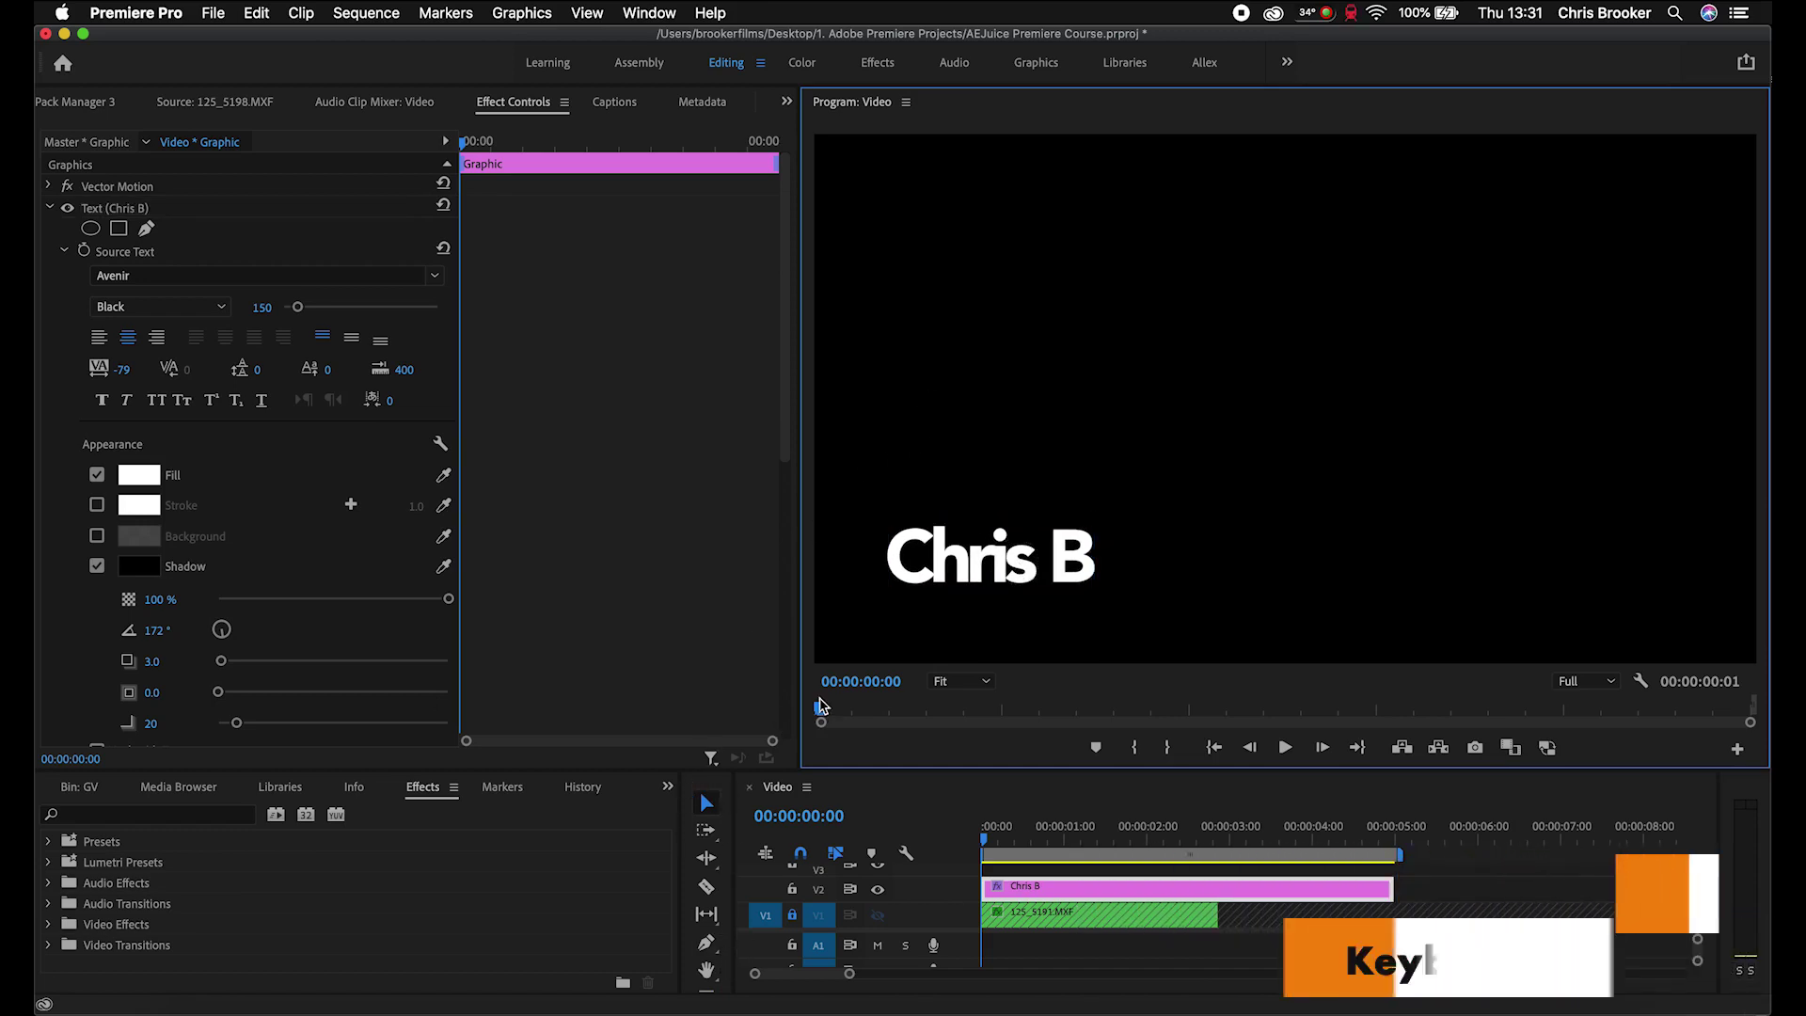
click(1110, 400)
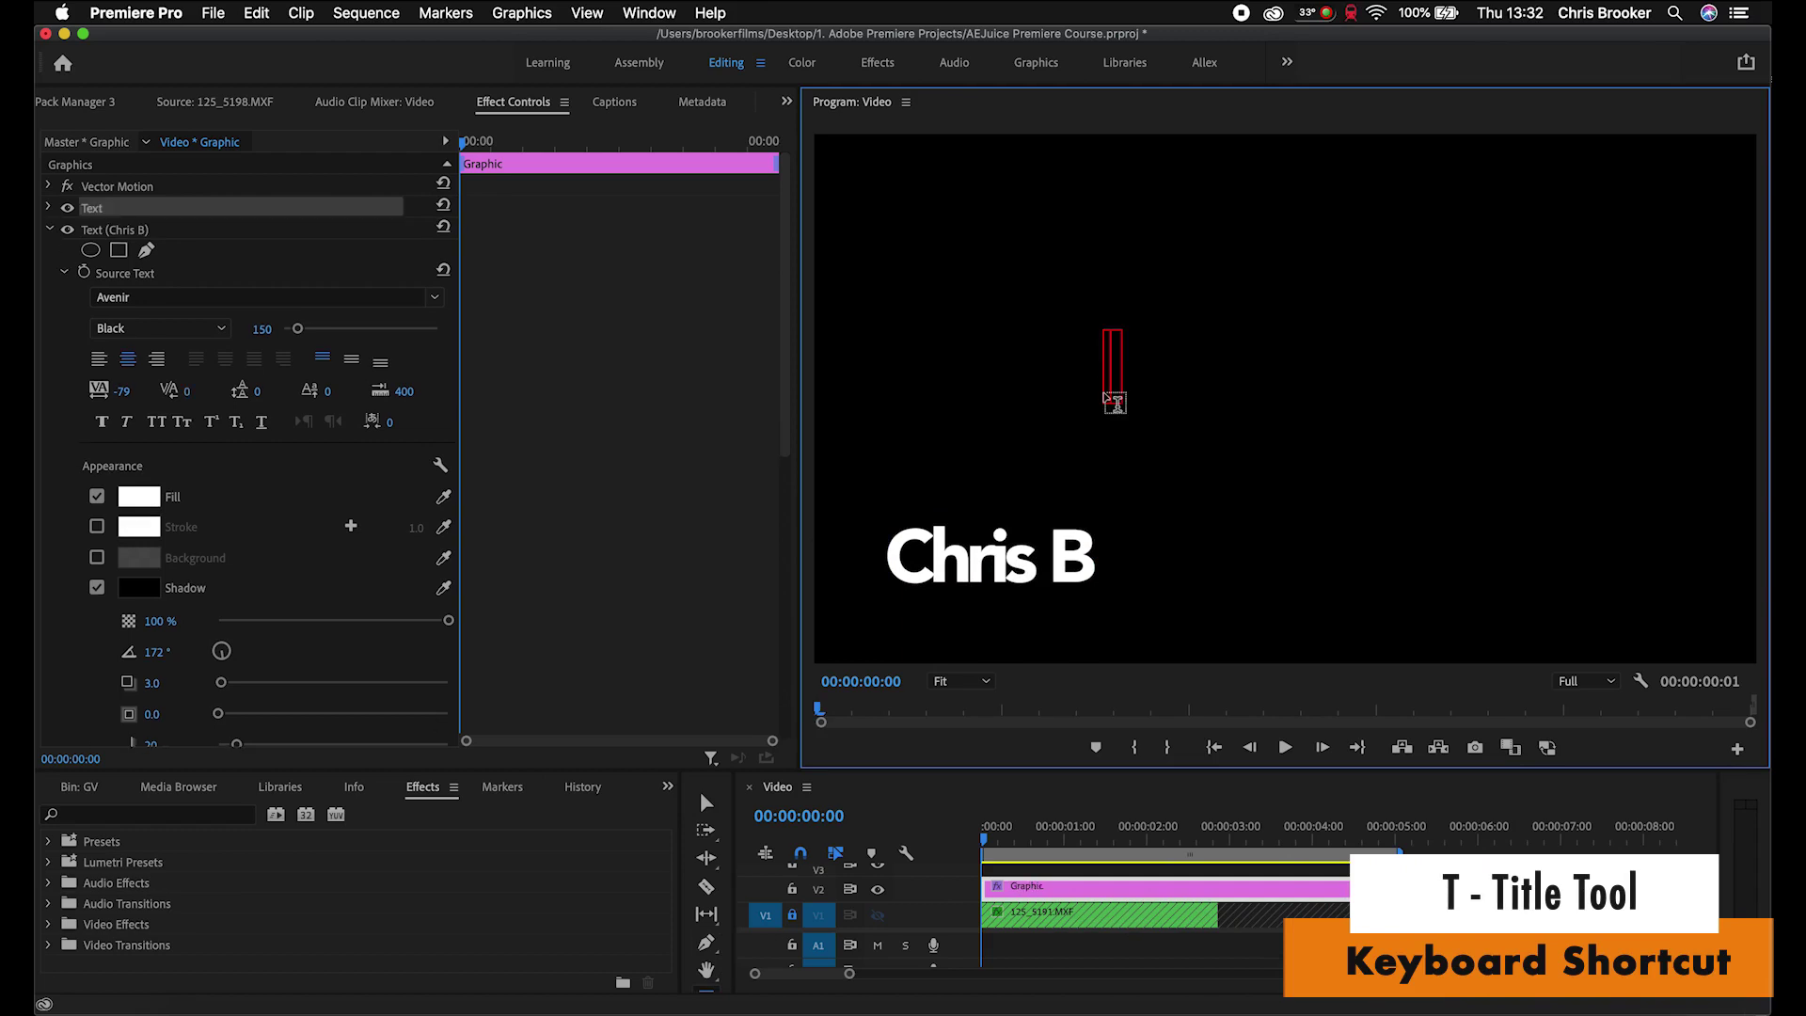
text(Vide)
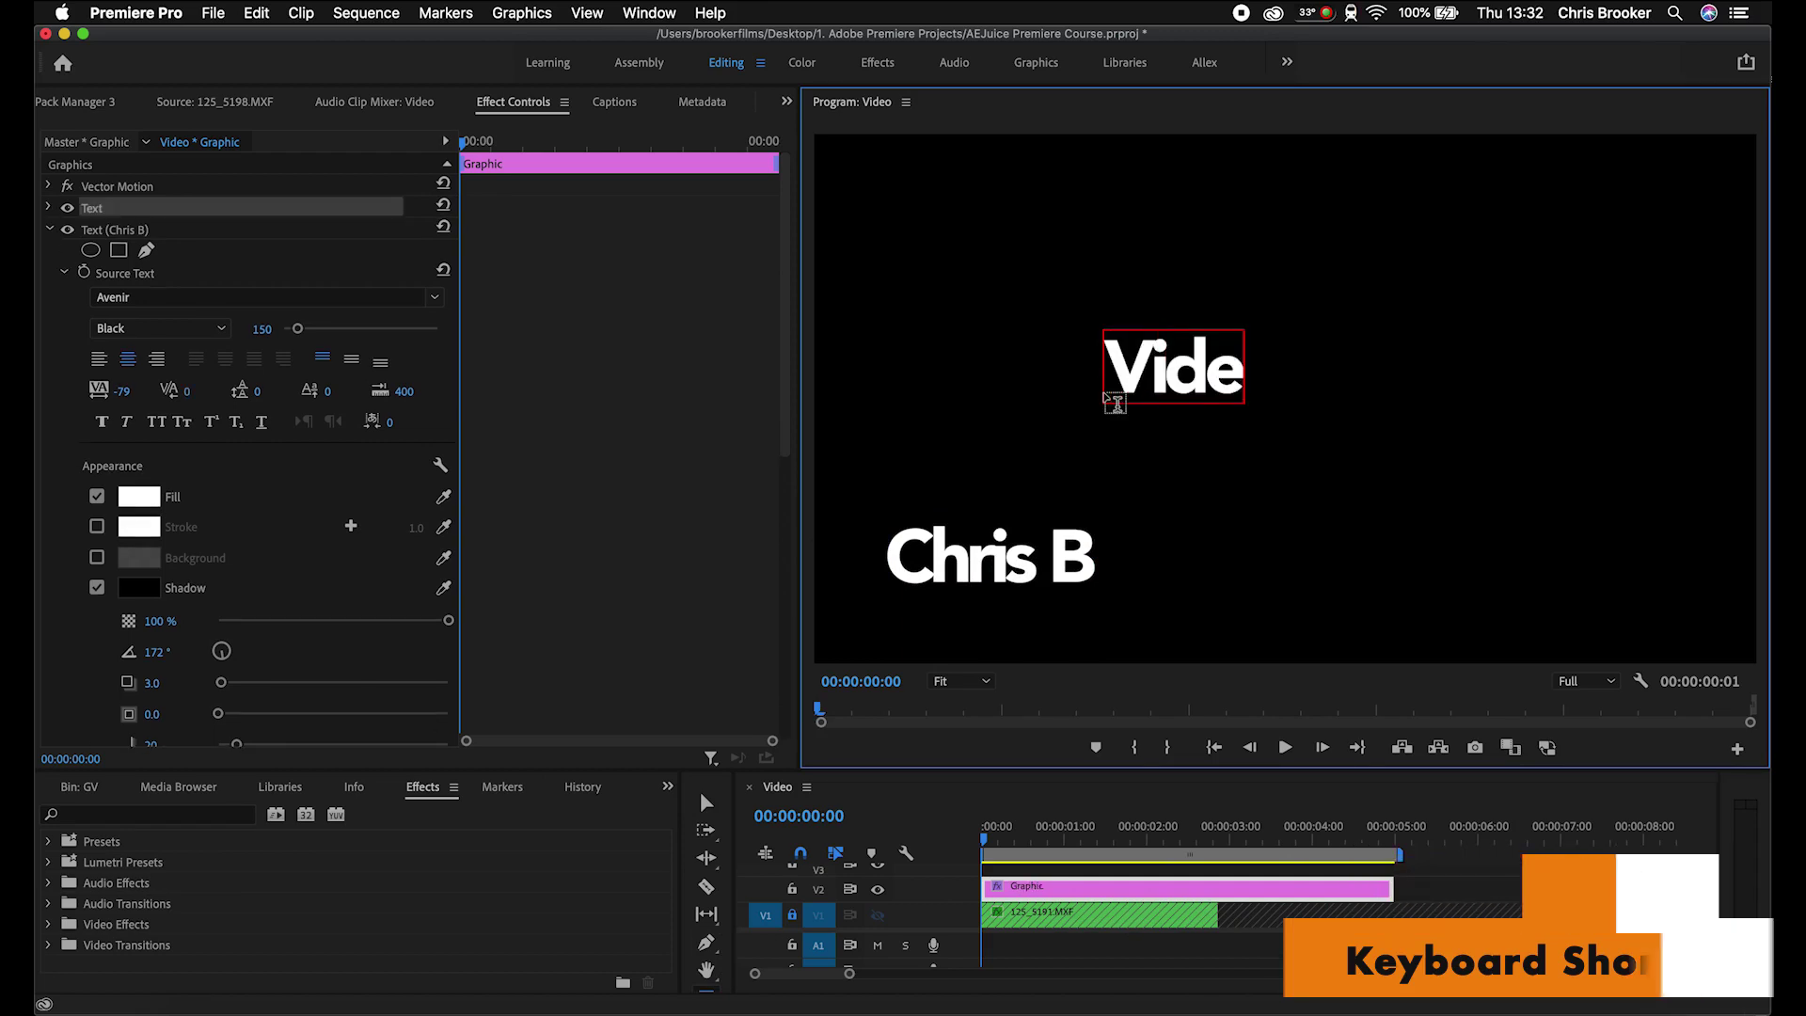
text(ographer)
key(Escape)
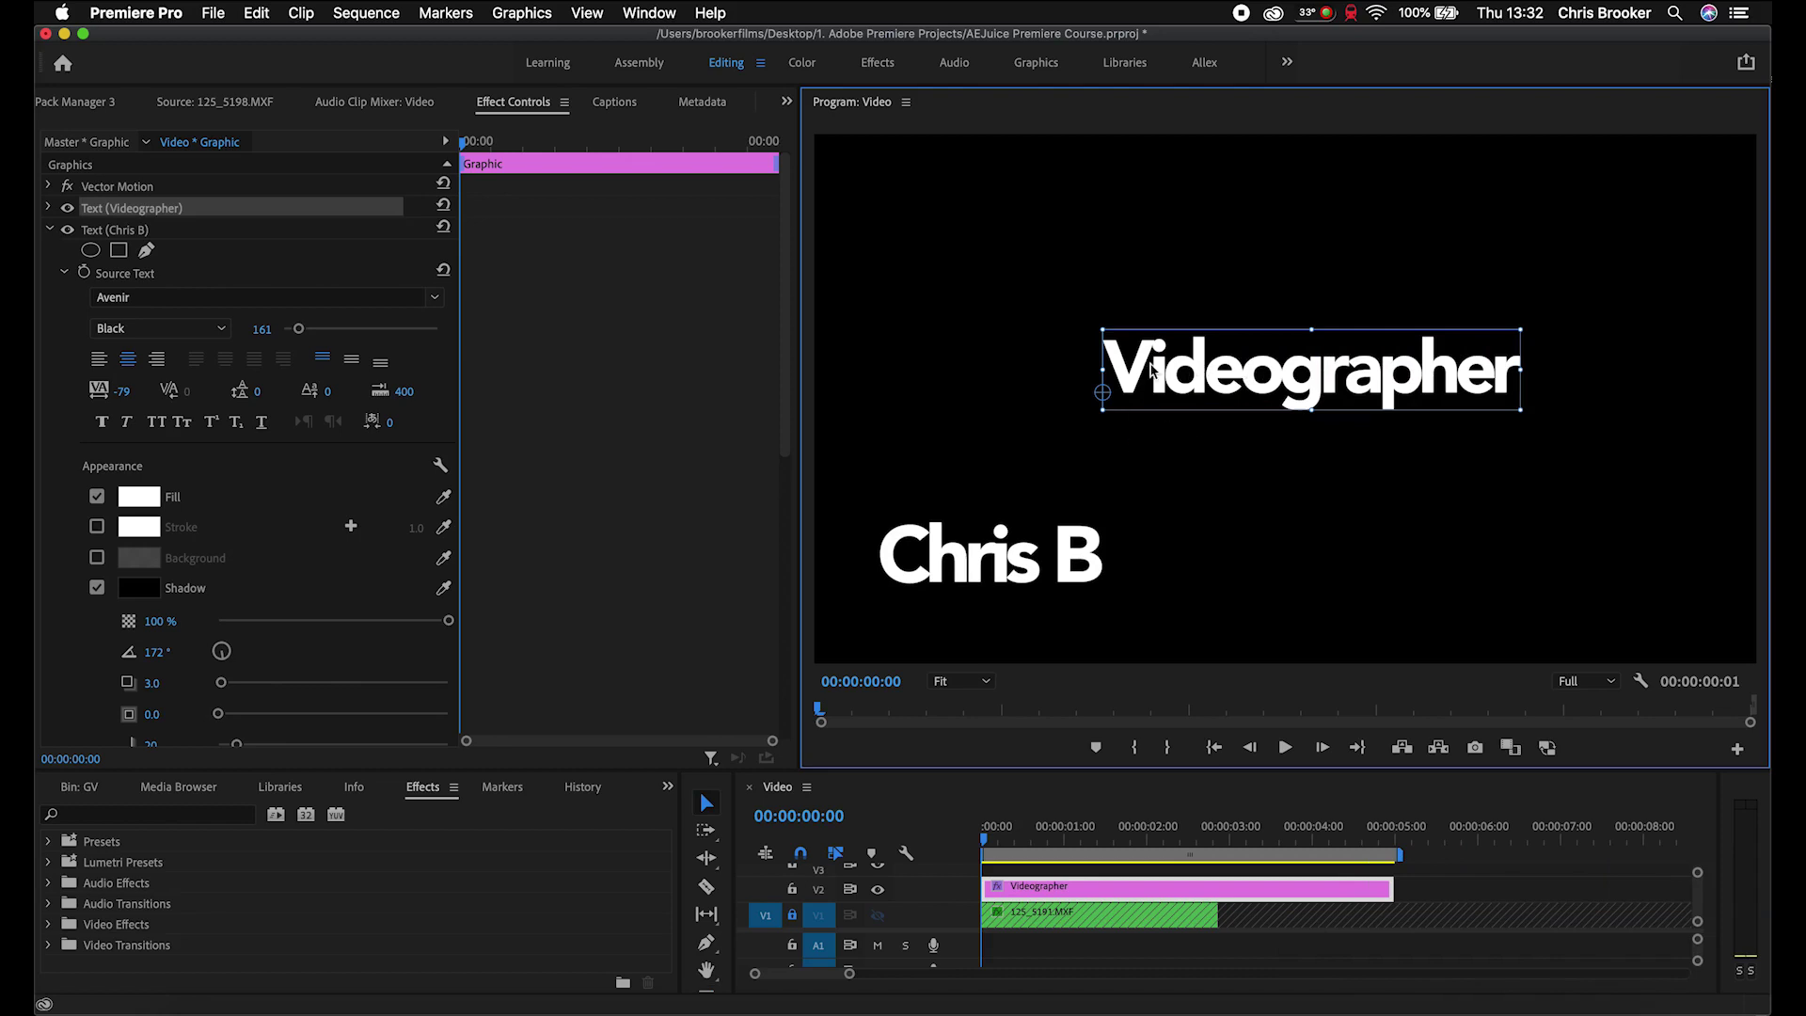
Step: Change the Videographer text layer's font style to Medium and its font size to 65
click(51, 230)
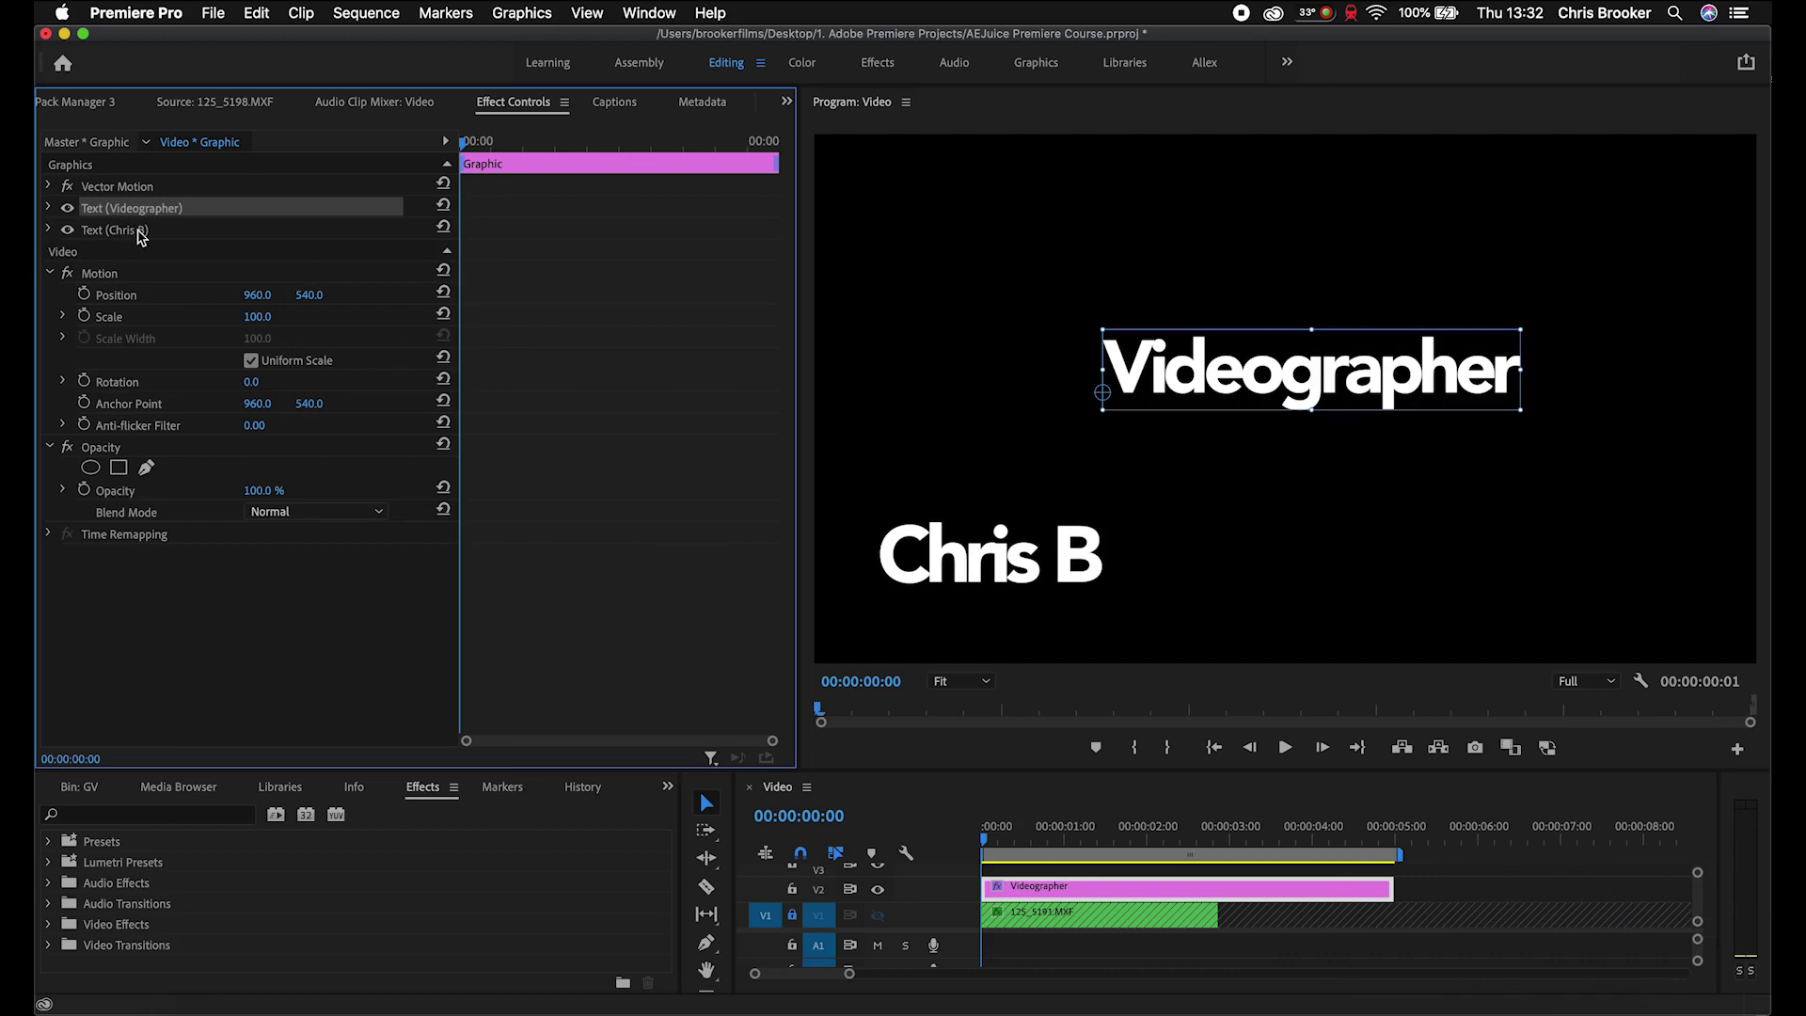
click(50, 209)
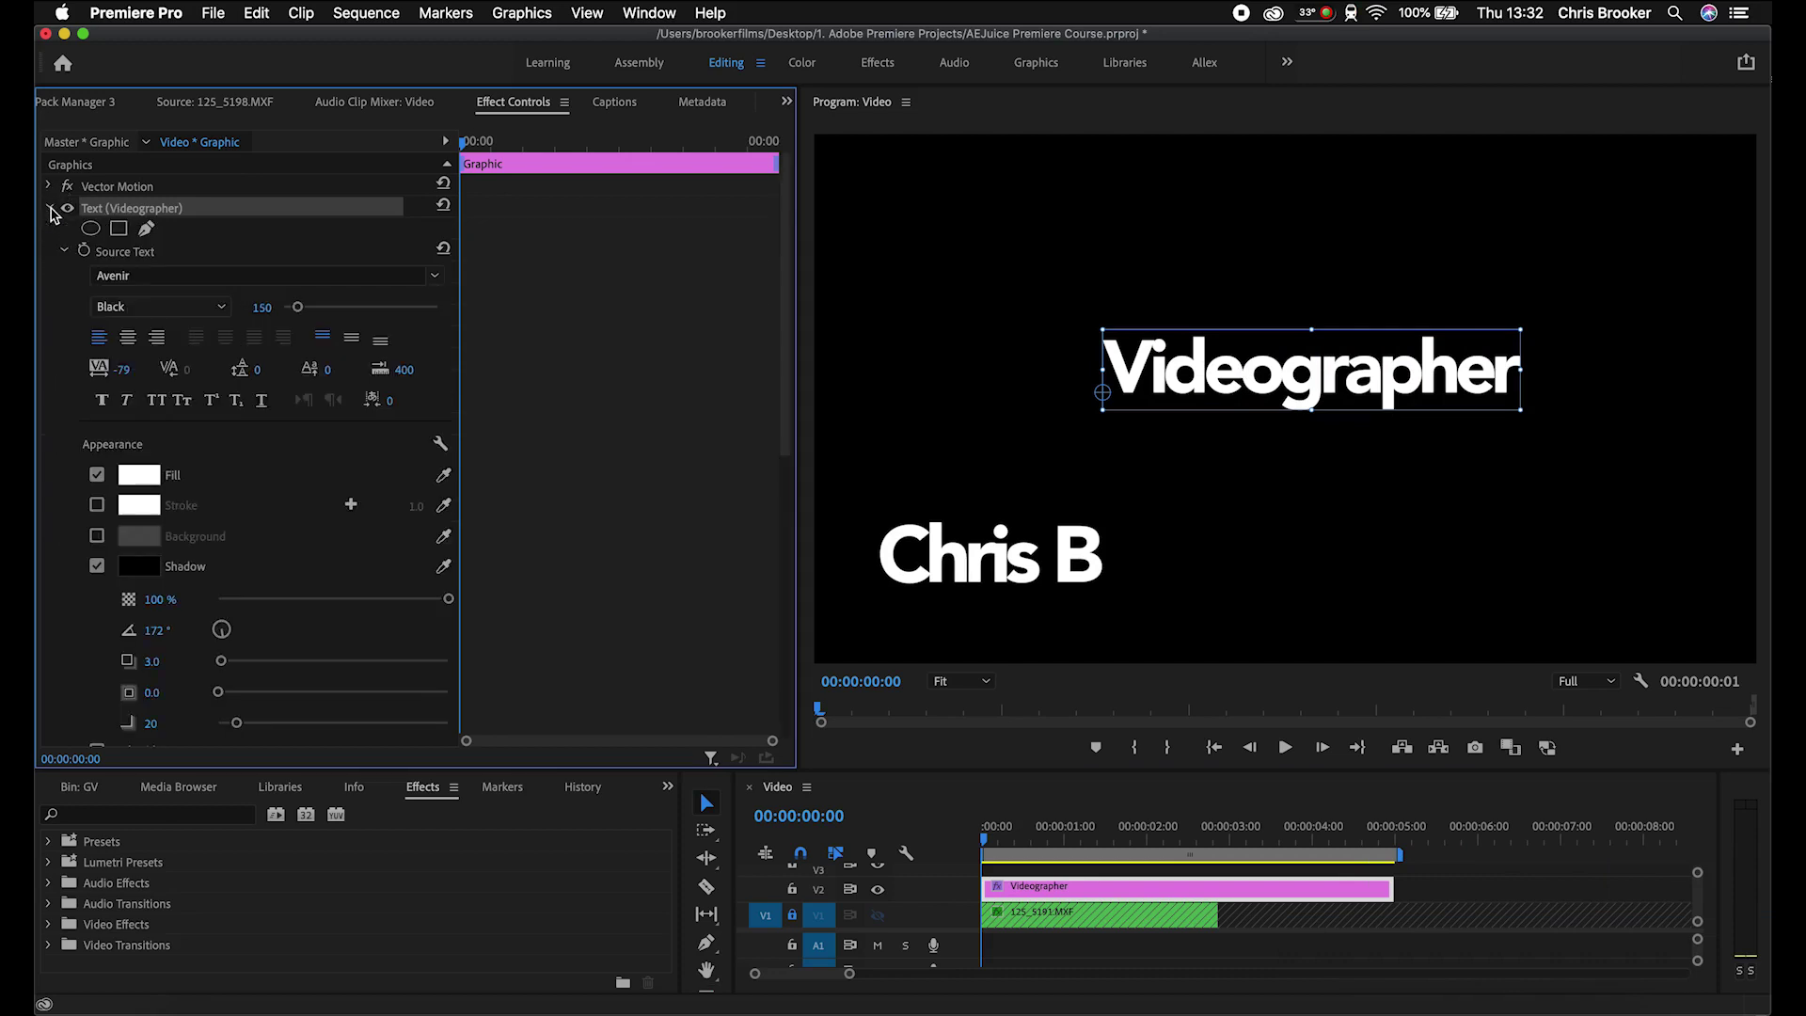
drag(297, 308, 291, 310)
click(141, 306)
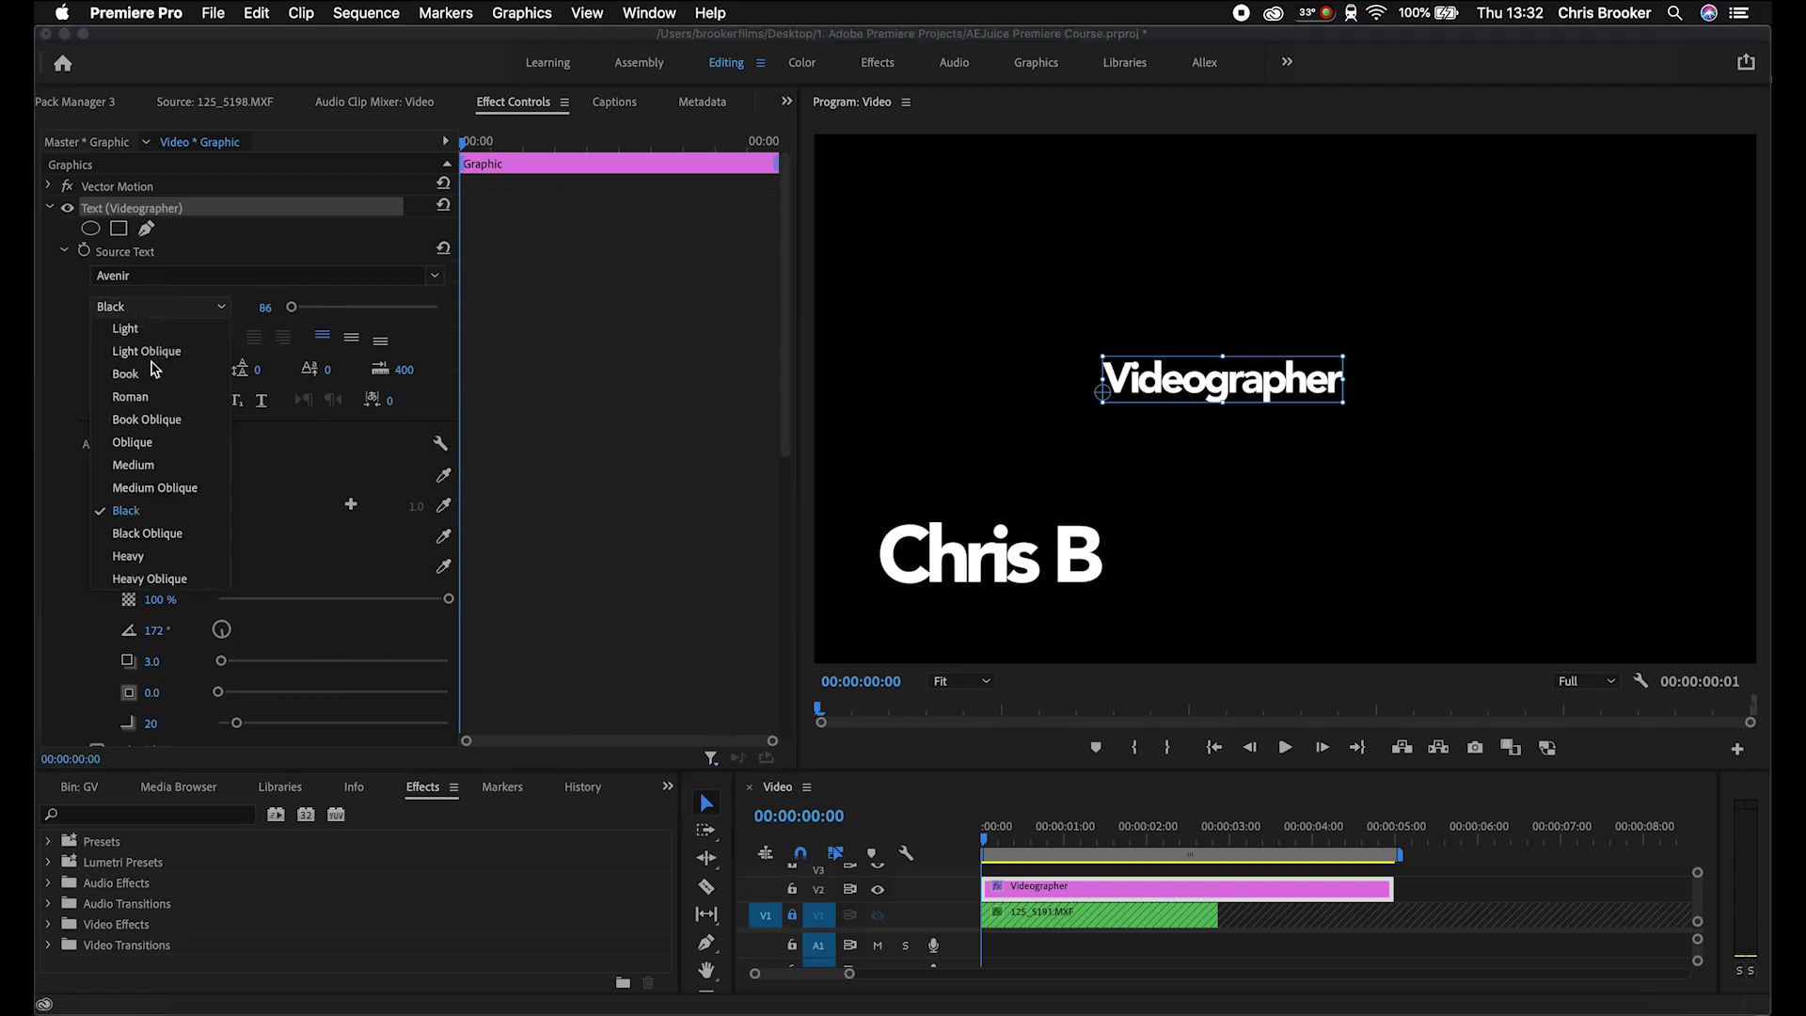
click(138, 465)
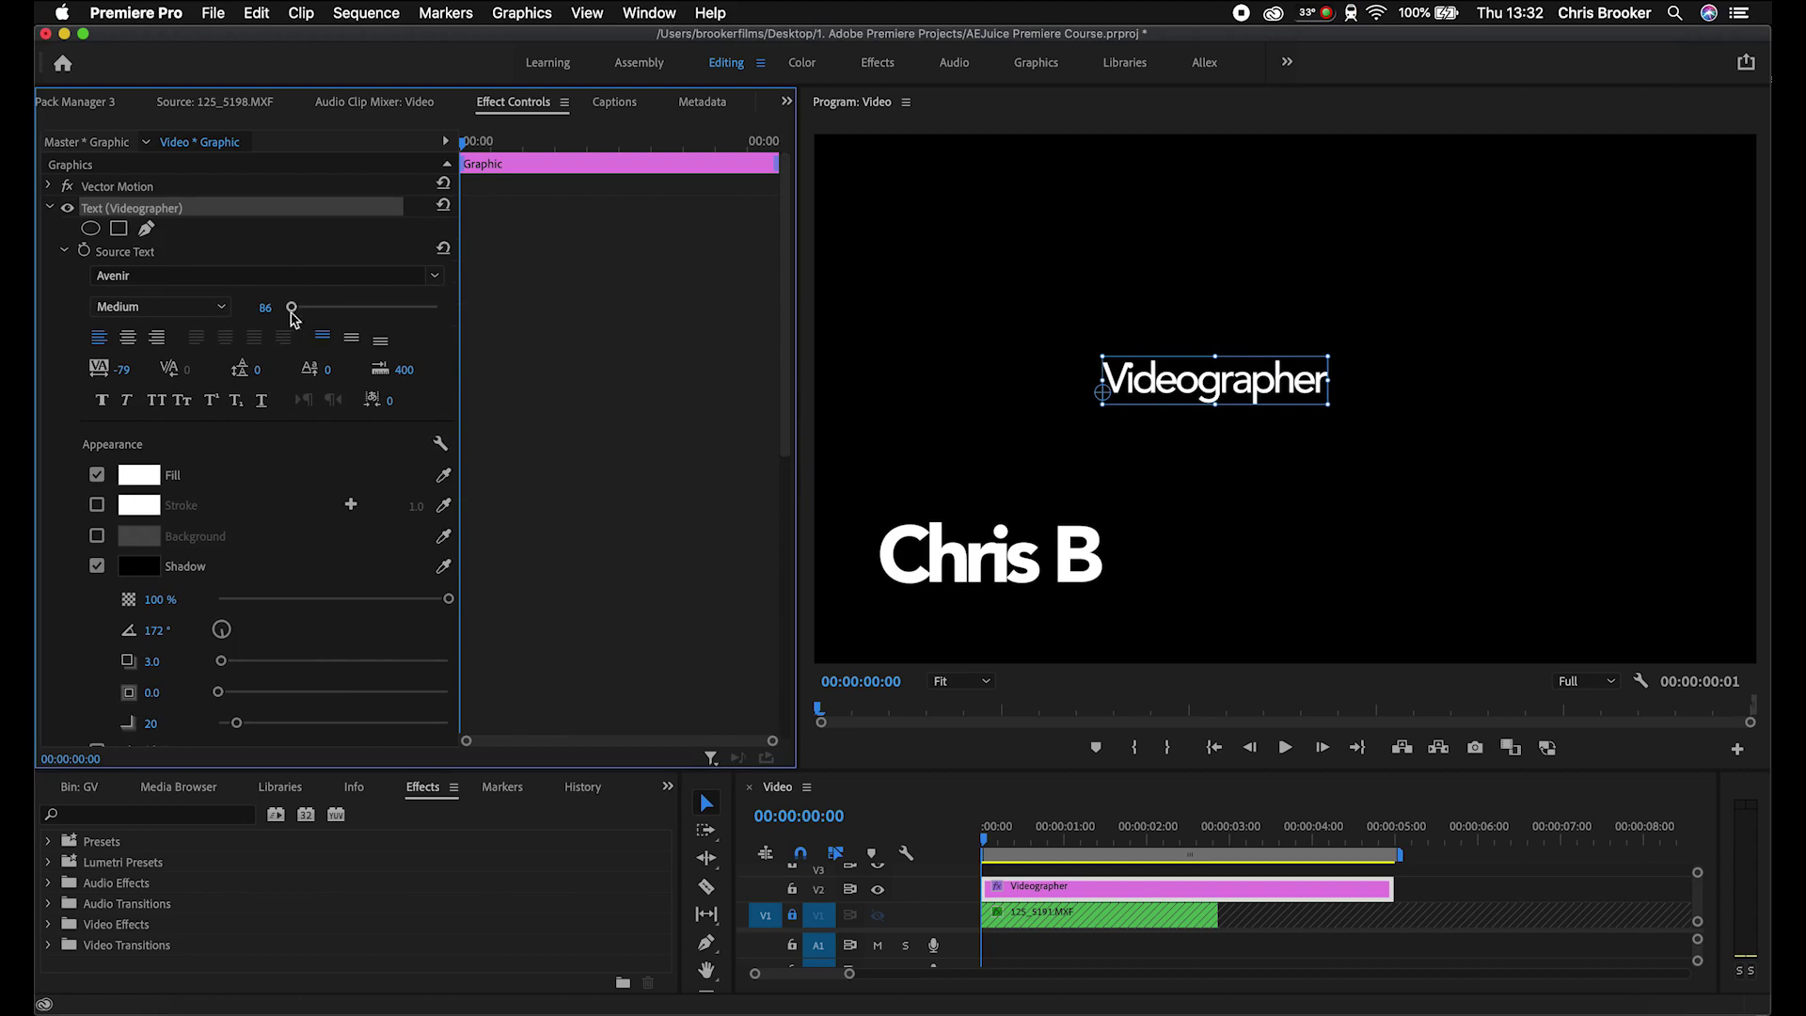
drag(288, 310, 288, 311)
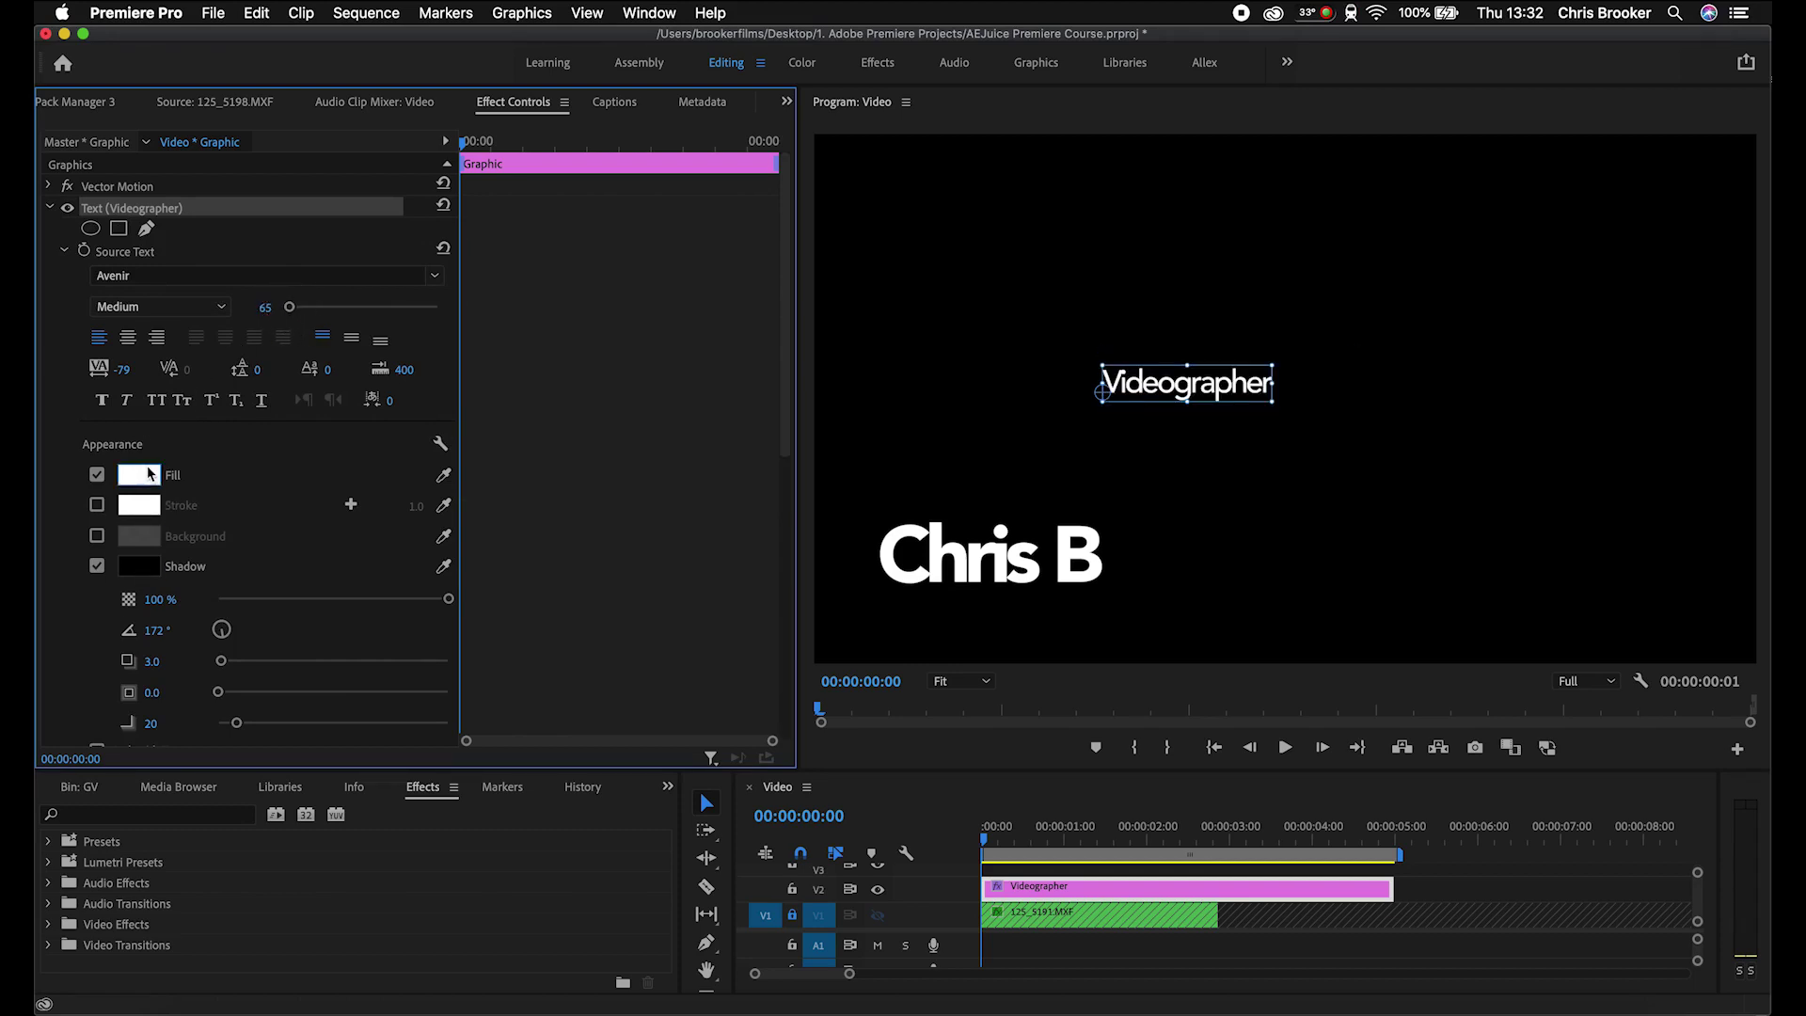
Step: Pick a new fill color for the Videographer text and move it directly beneath the name text
click(151, 474)
drag(492, 402, 492, 412)
click(418, 572)
mouse_move(419, 572)
mouse_down()
mouse_move(436, 686)
mouse_move(286, 645)
mouse_up()
click(675, 359)
drag(1170, 396, 952, 614)
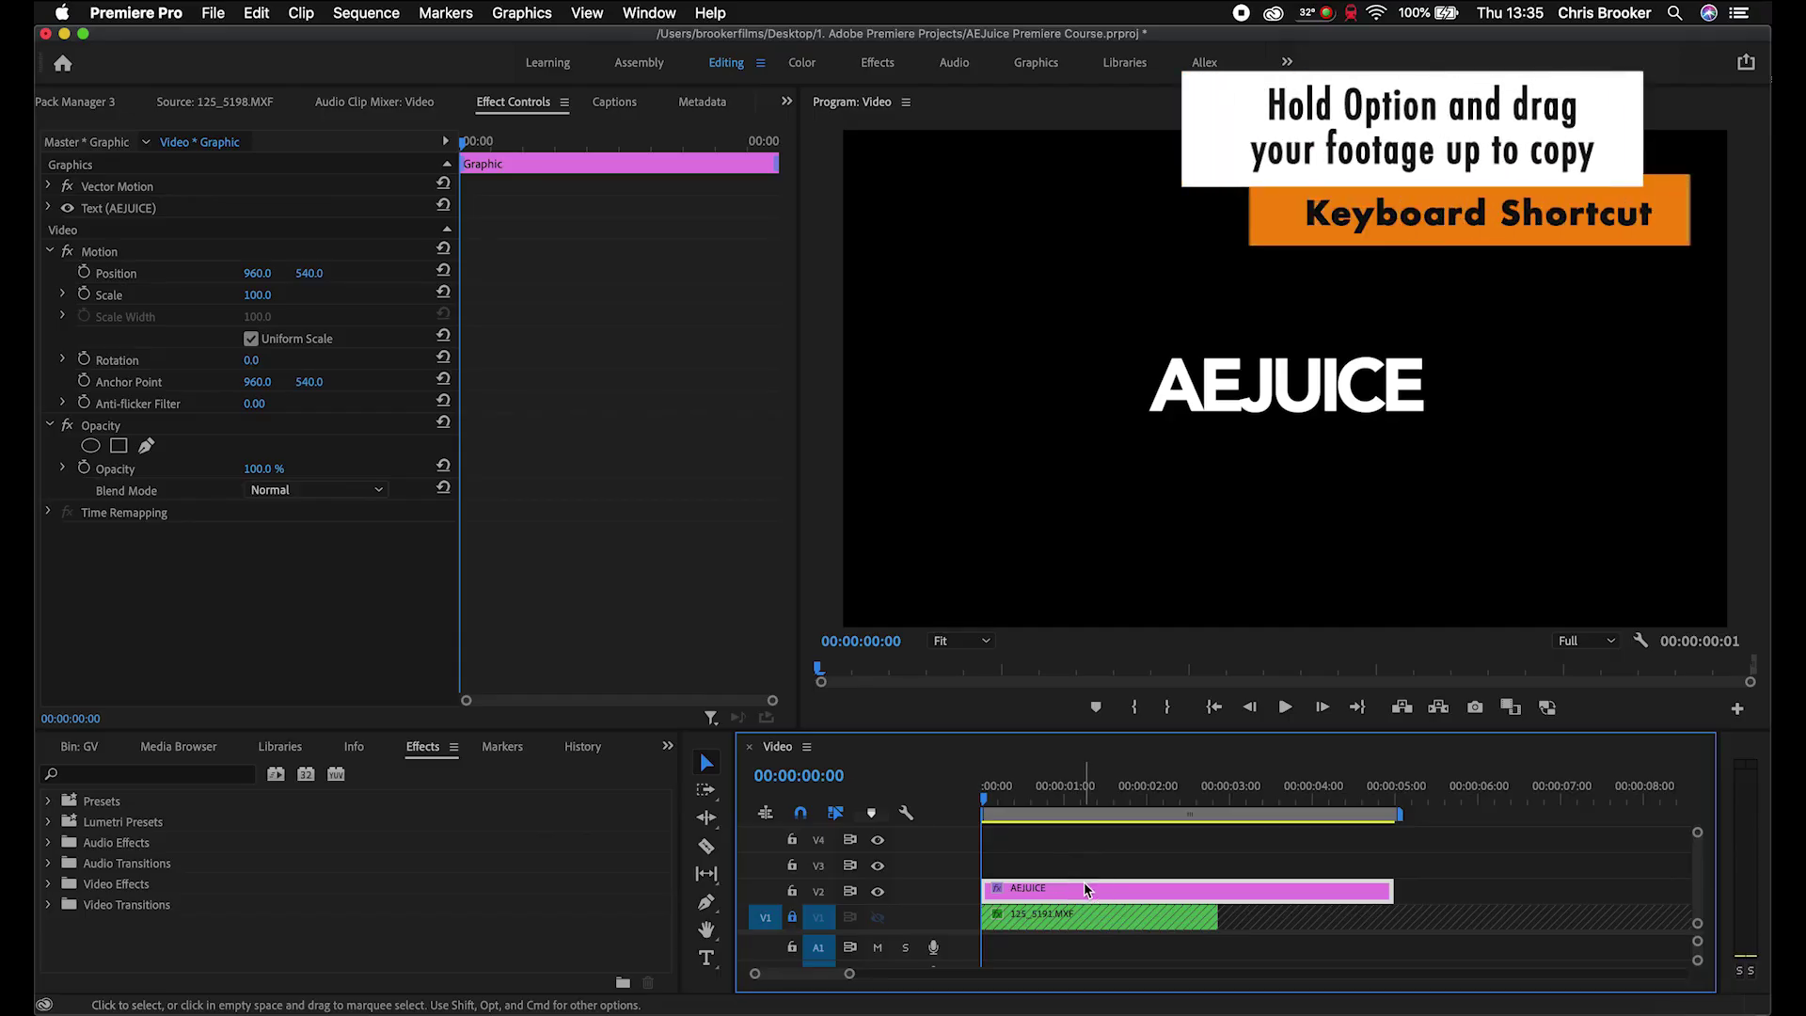
Step: Duplicate the AEJUICE title clip from track V2 onto tracks V3 and V4
drag(1052, 888, 1070, 838)
key(space)
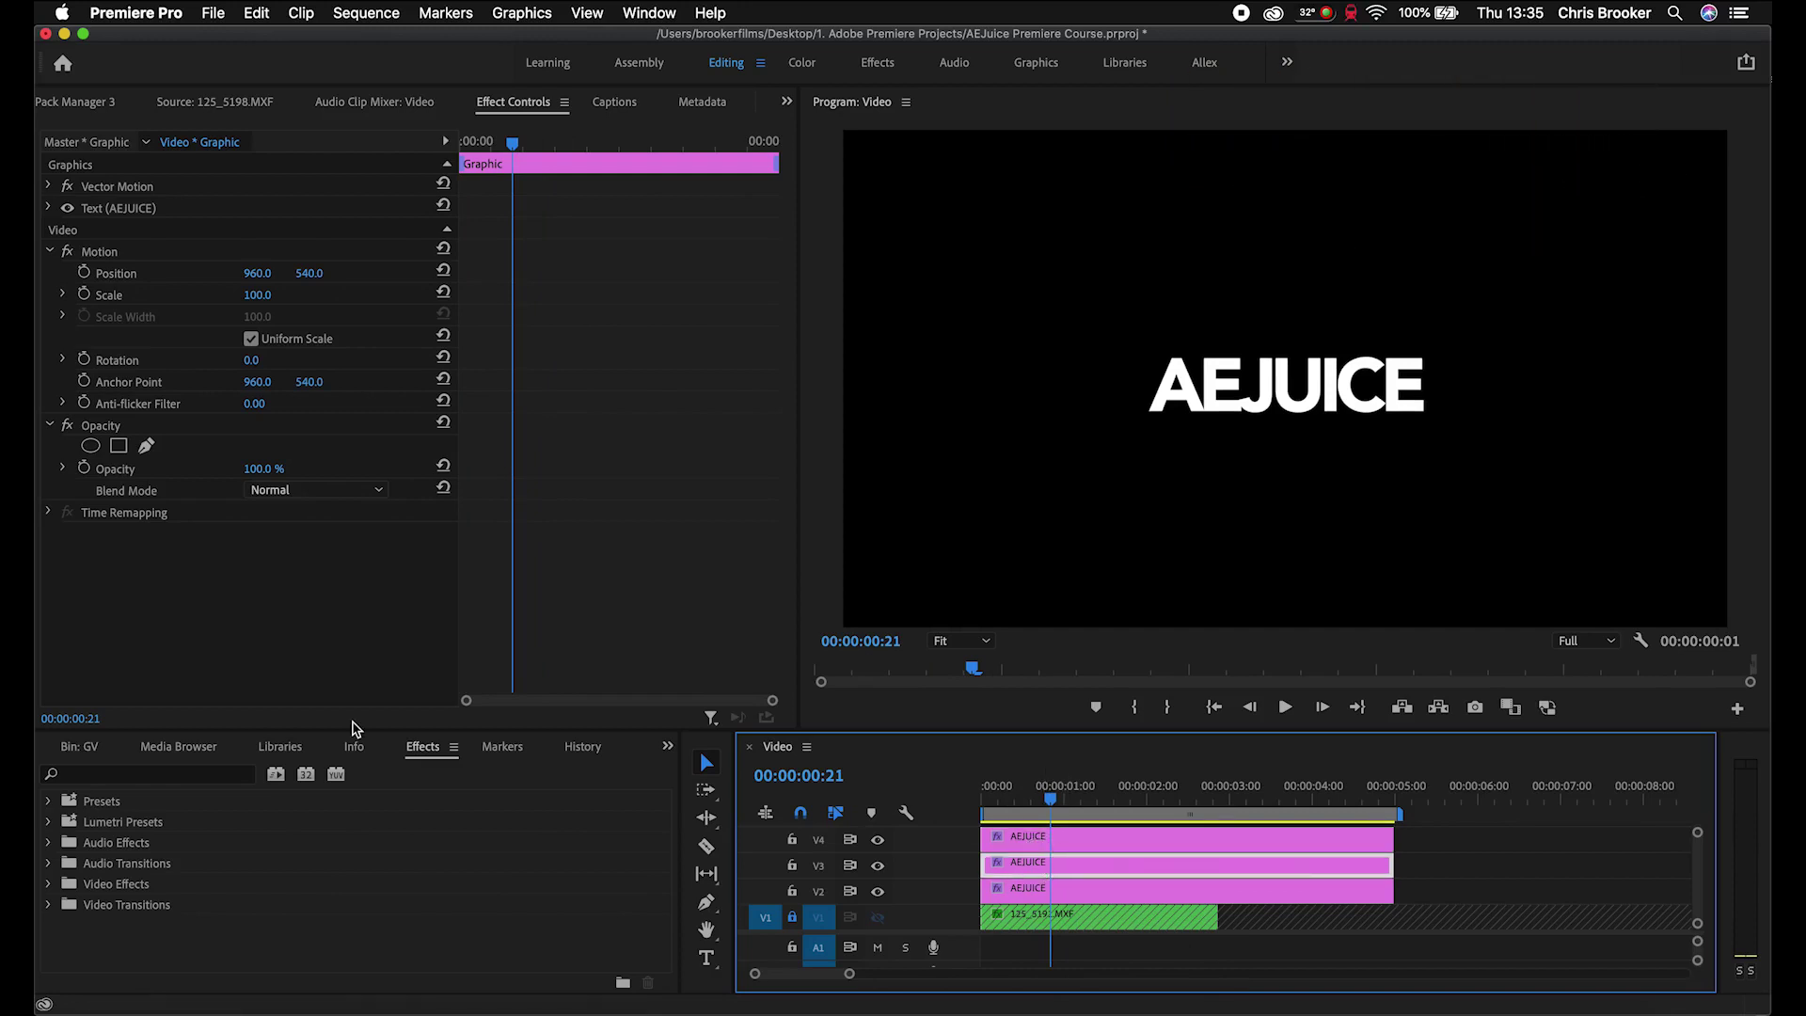
Step: Find the Color Balance (RGB) effect and apply it to all three stacked AEJUICE clips
drag(1472, 850, 1275, 898)
click(191, 775)
text(rgbn)
key(BackSpace)
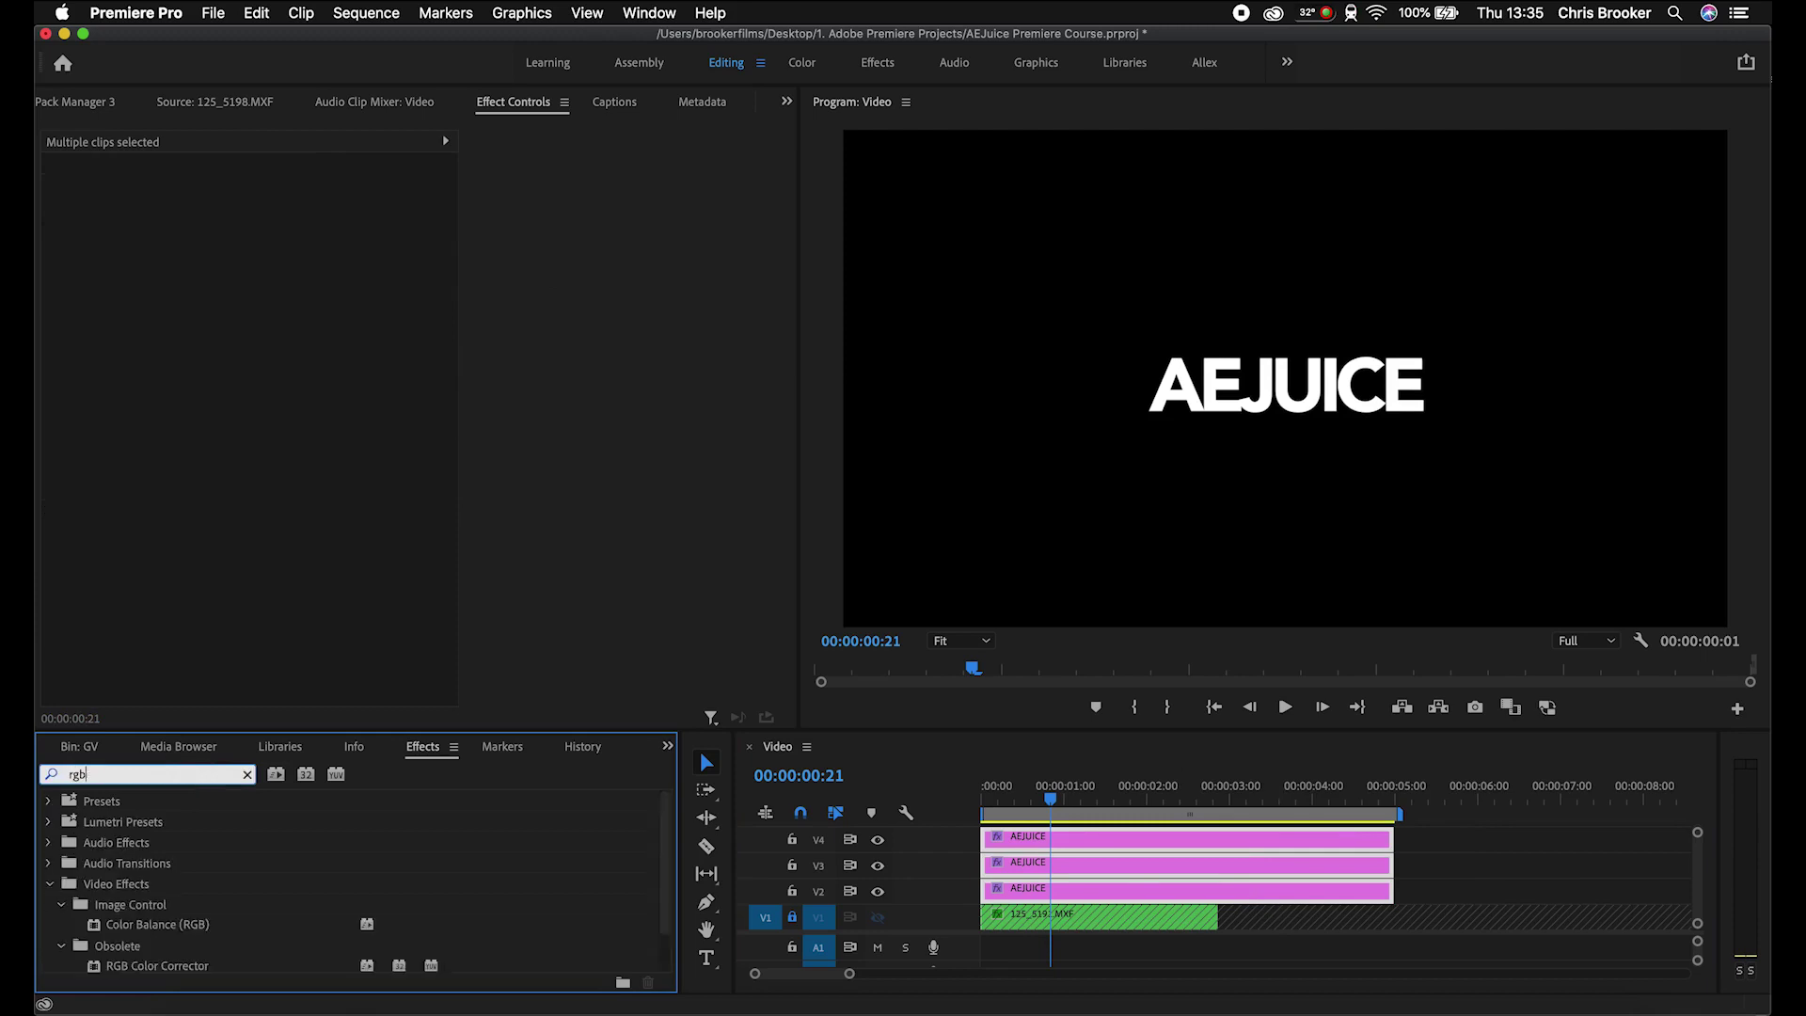
scroll(220, 839, down, 1)
click(159, 883)
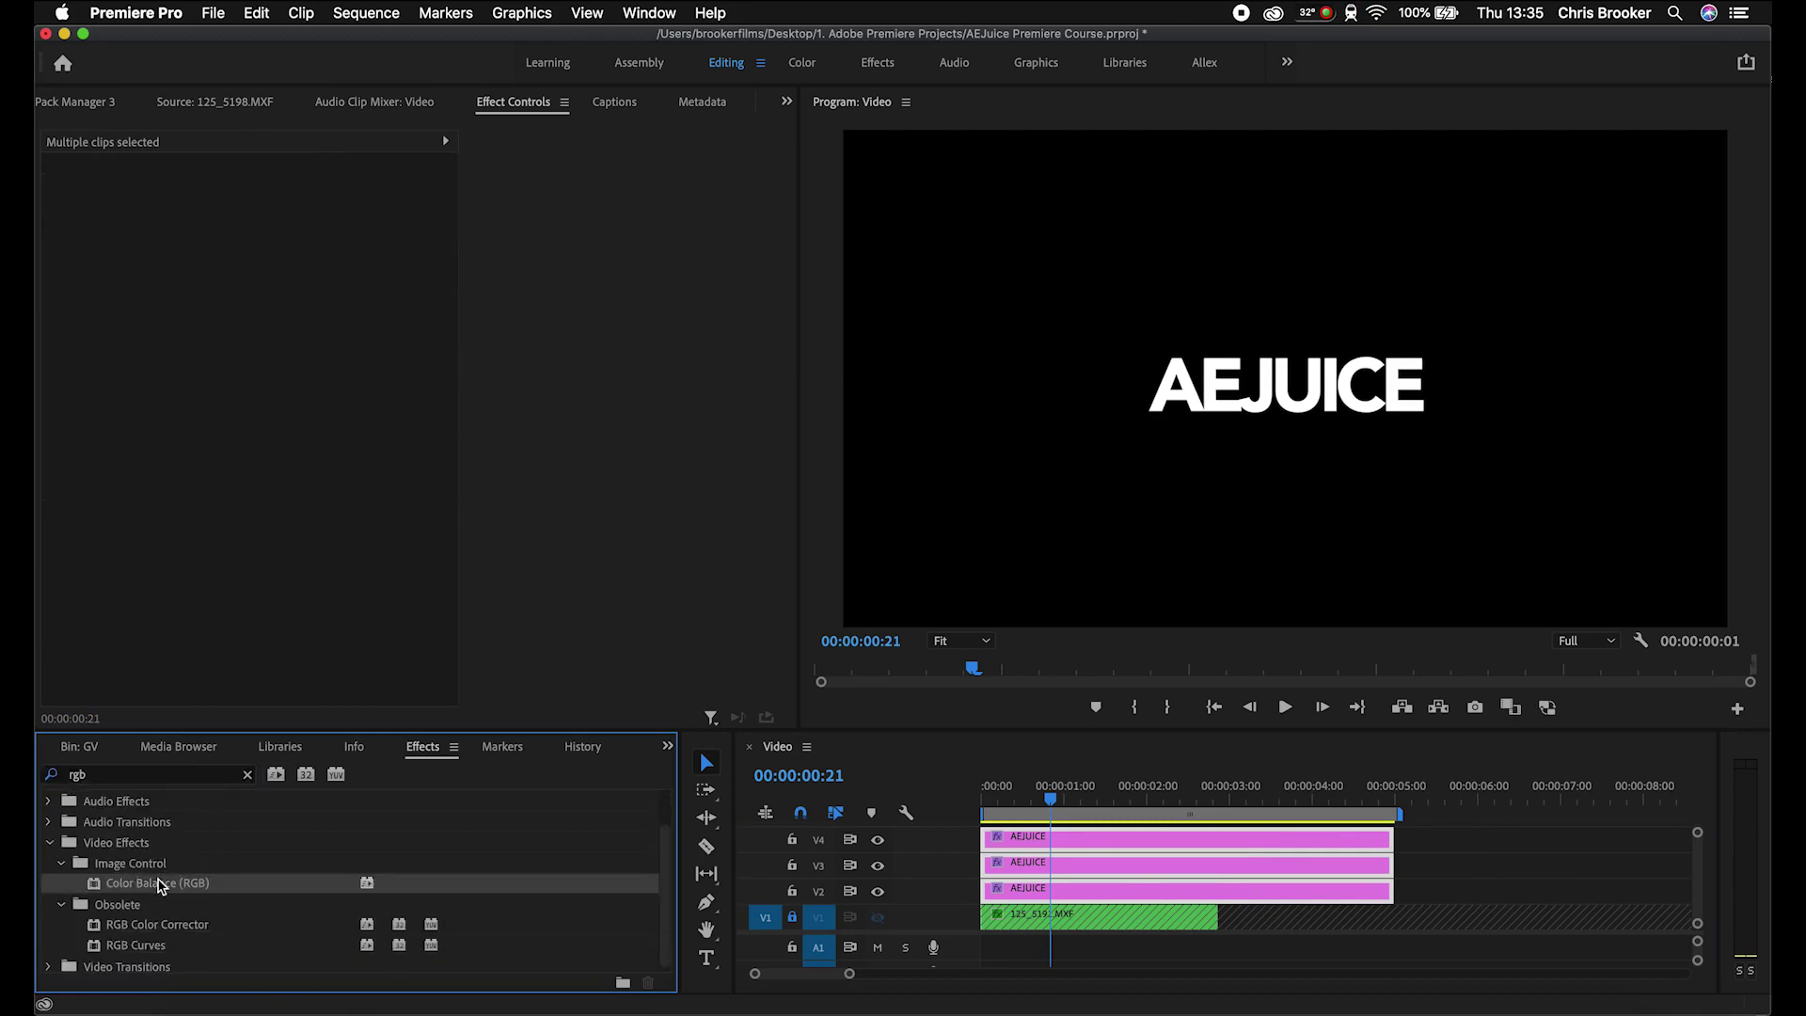
drag(157, 887, 1187, 837)
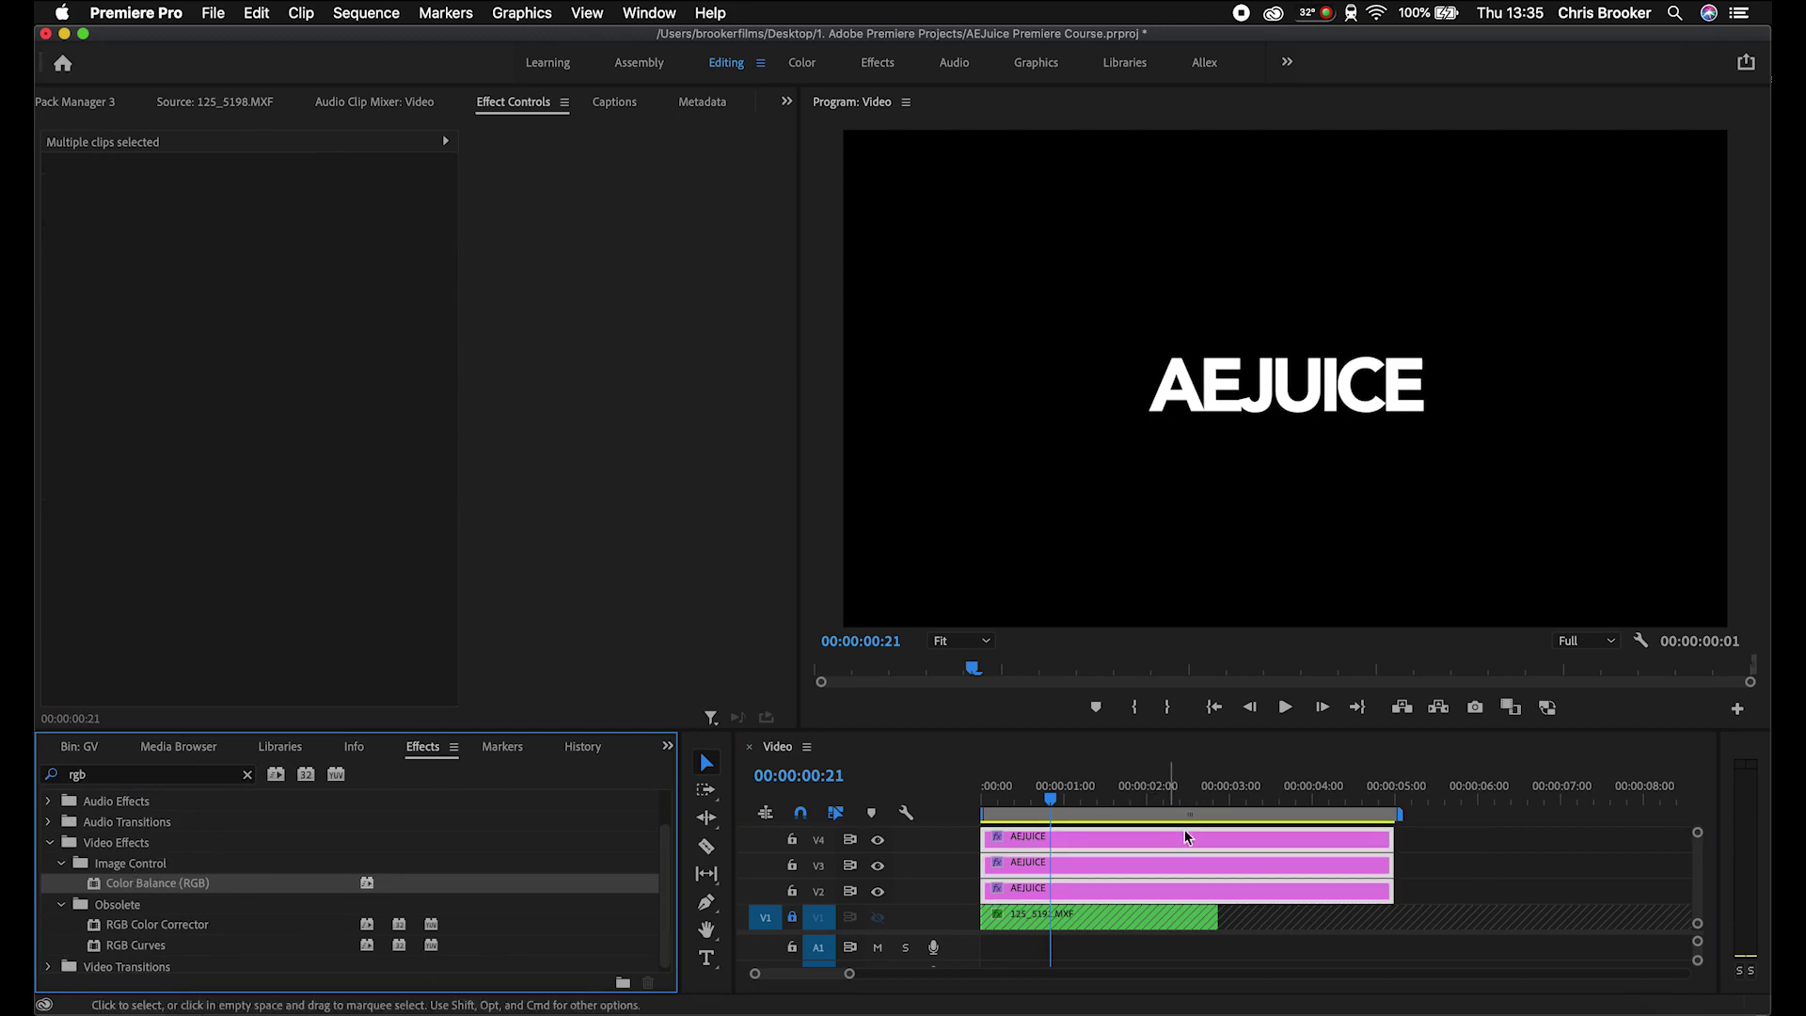
click(1500, 862)
Step: Set the V4 clip's Color Balance to Red 100, Green 0, Blue 0 and its blend mode to Screen
click(1252, 837)
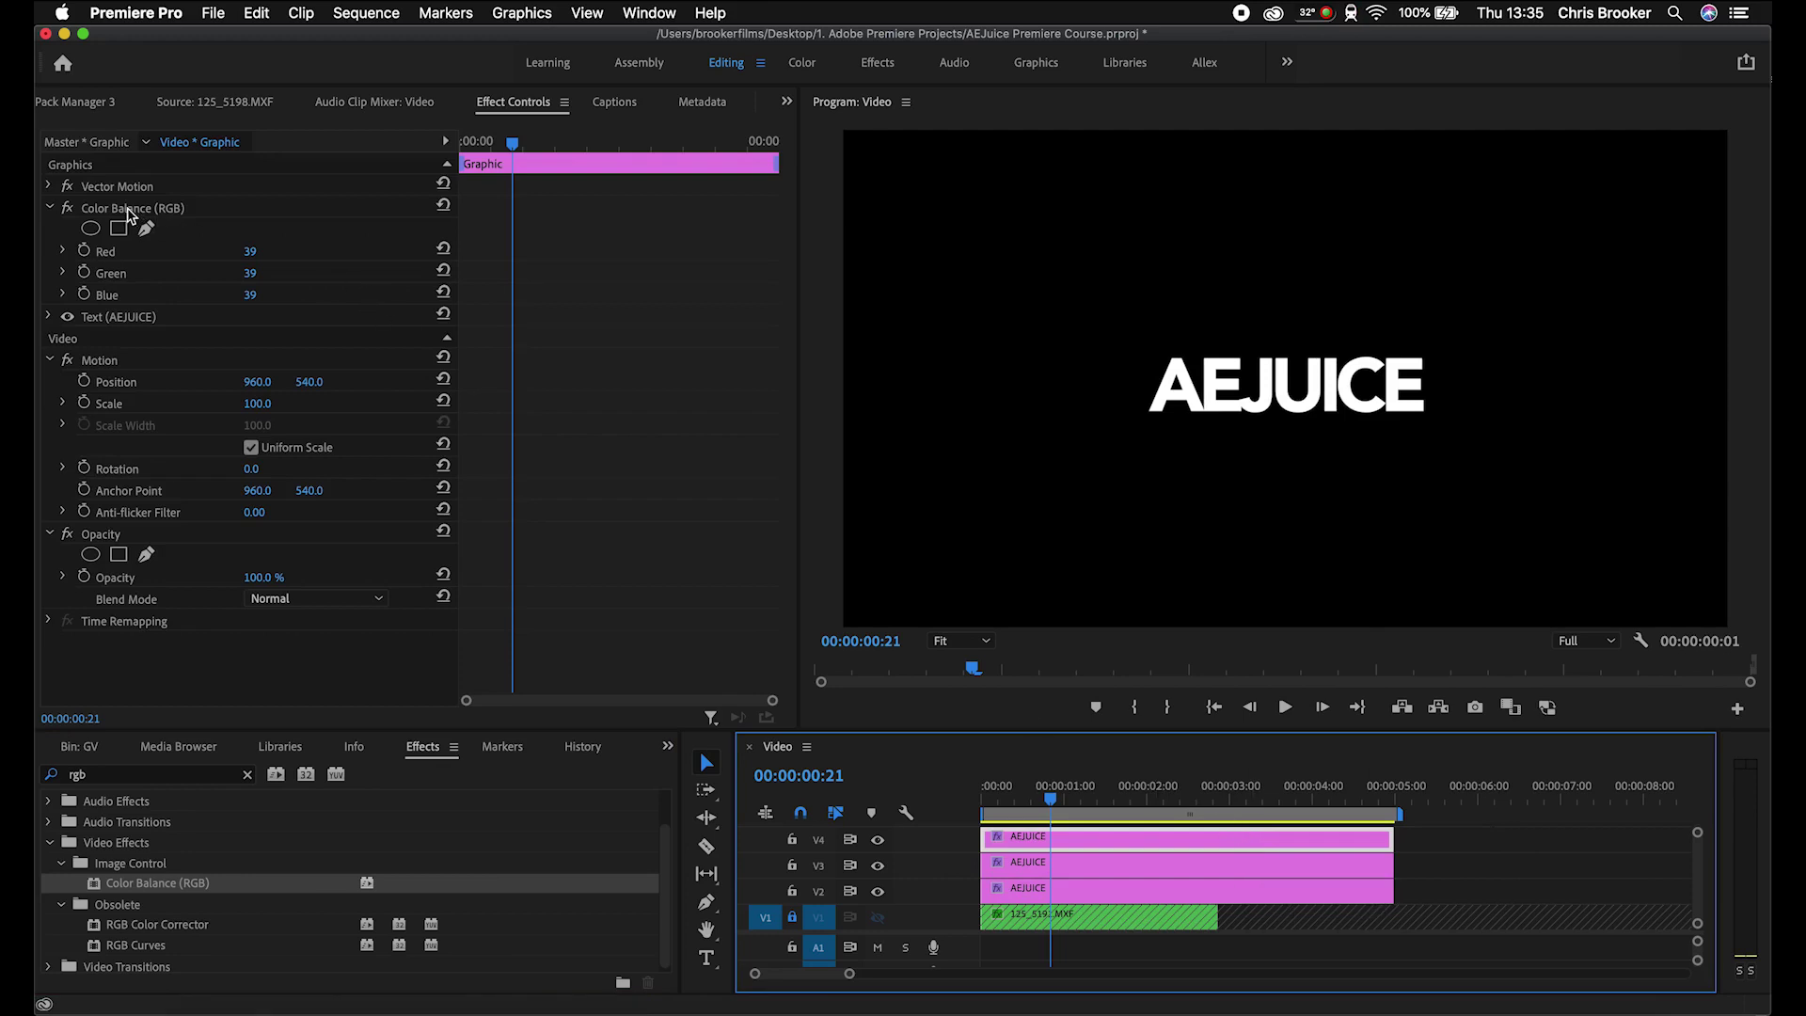
click(250, 272)
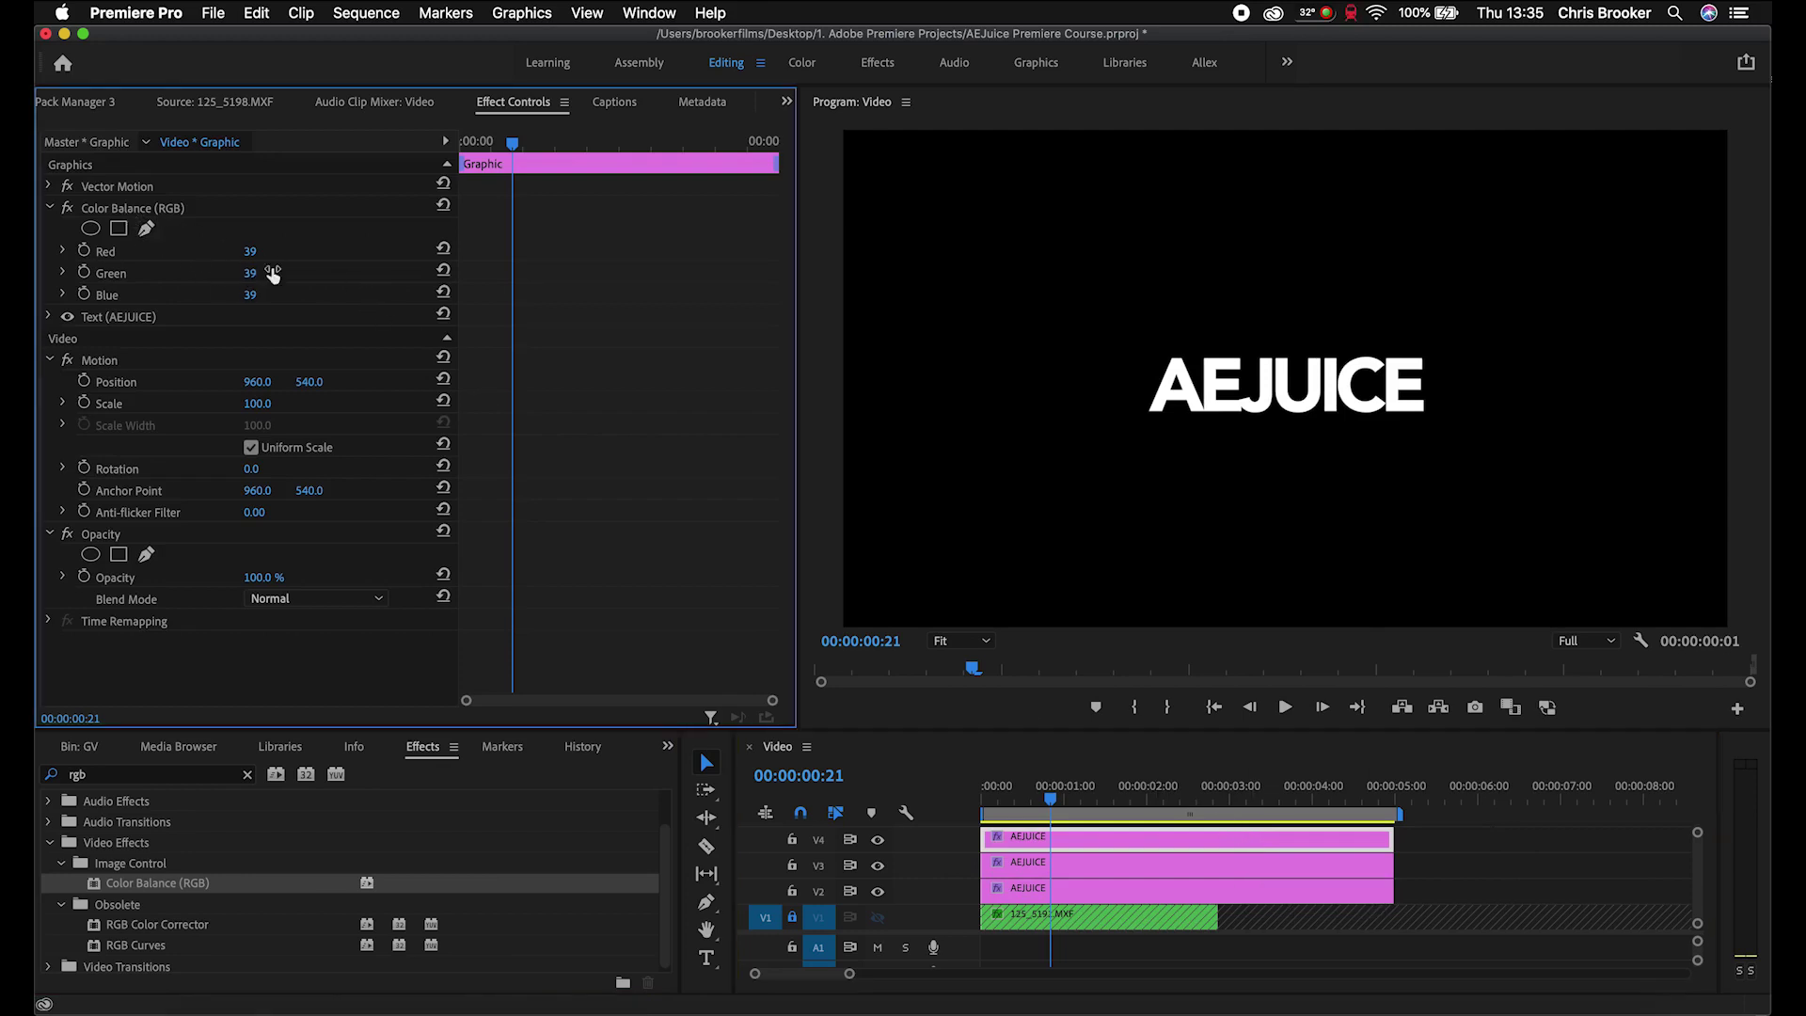
text(0)
click(271, 291)
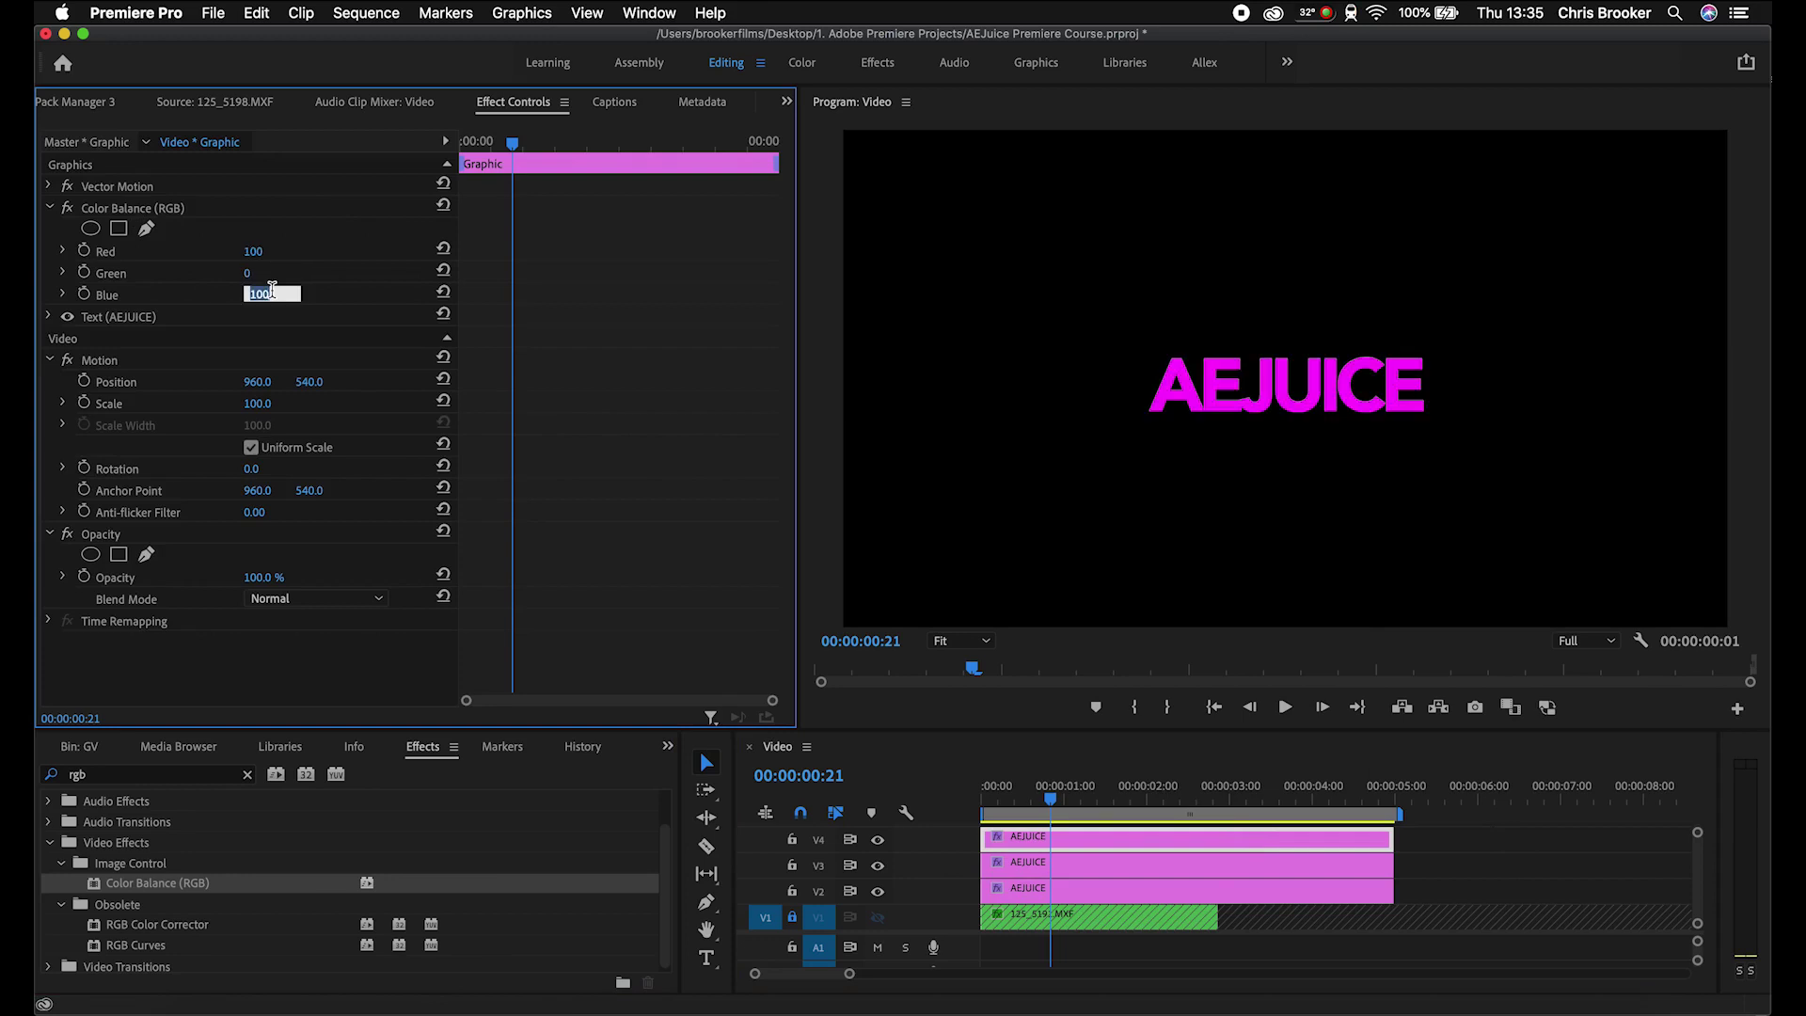
text(0)
key(Return)
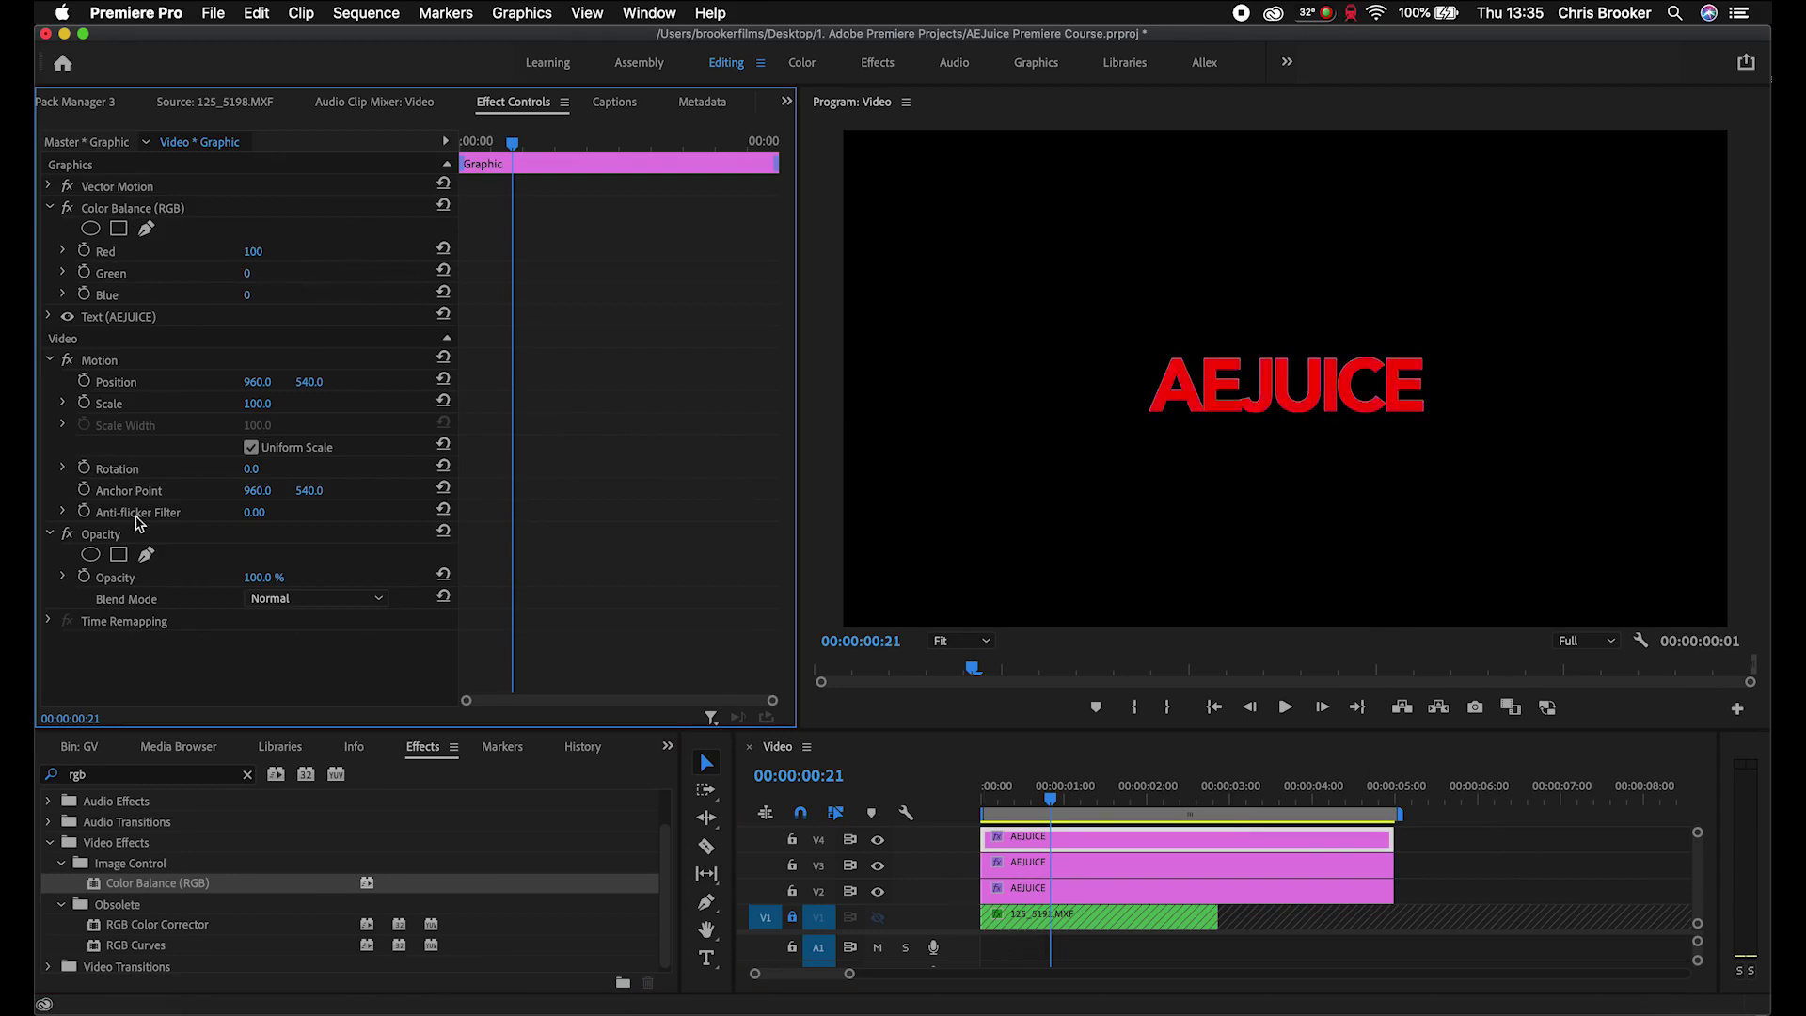
click(274, 599)
click(287, 228)
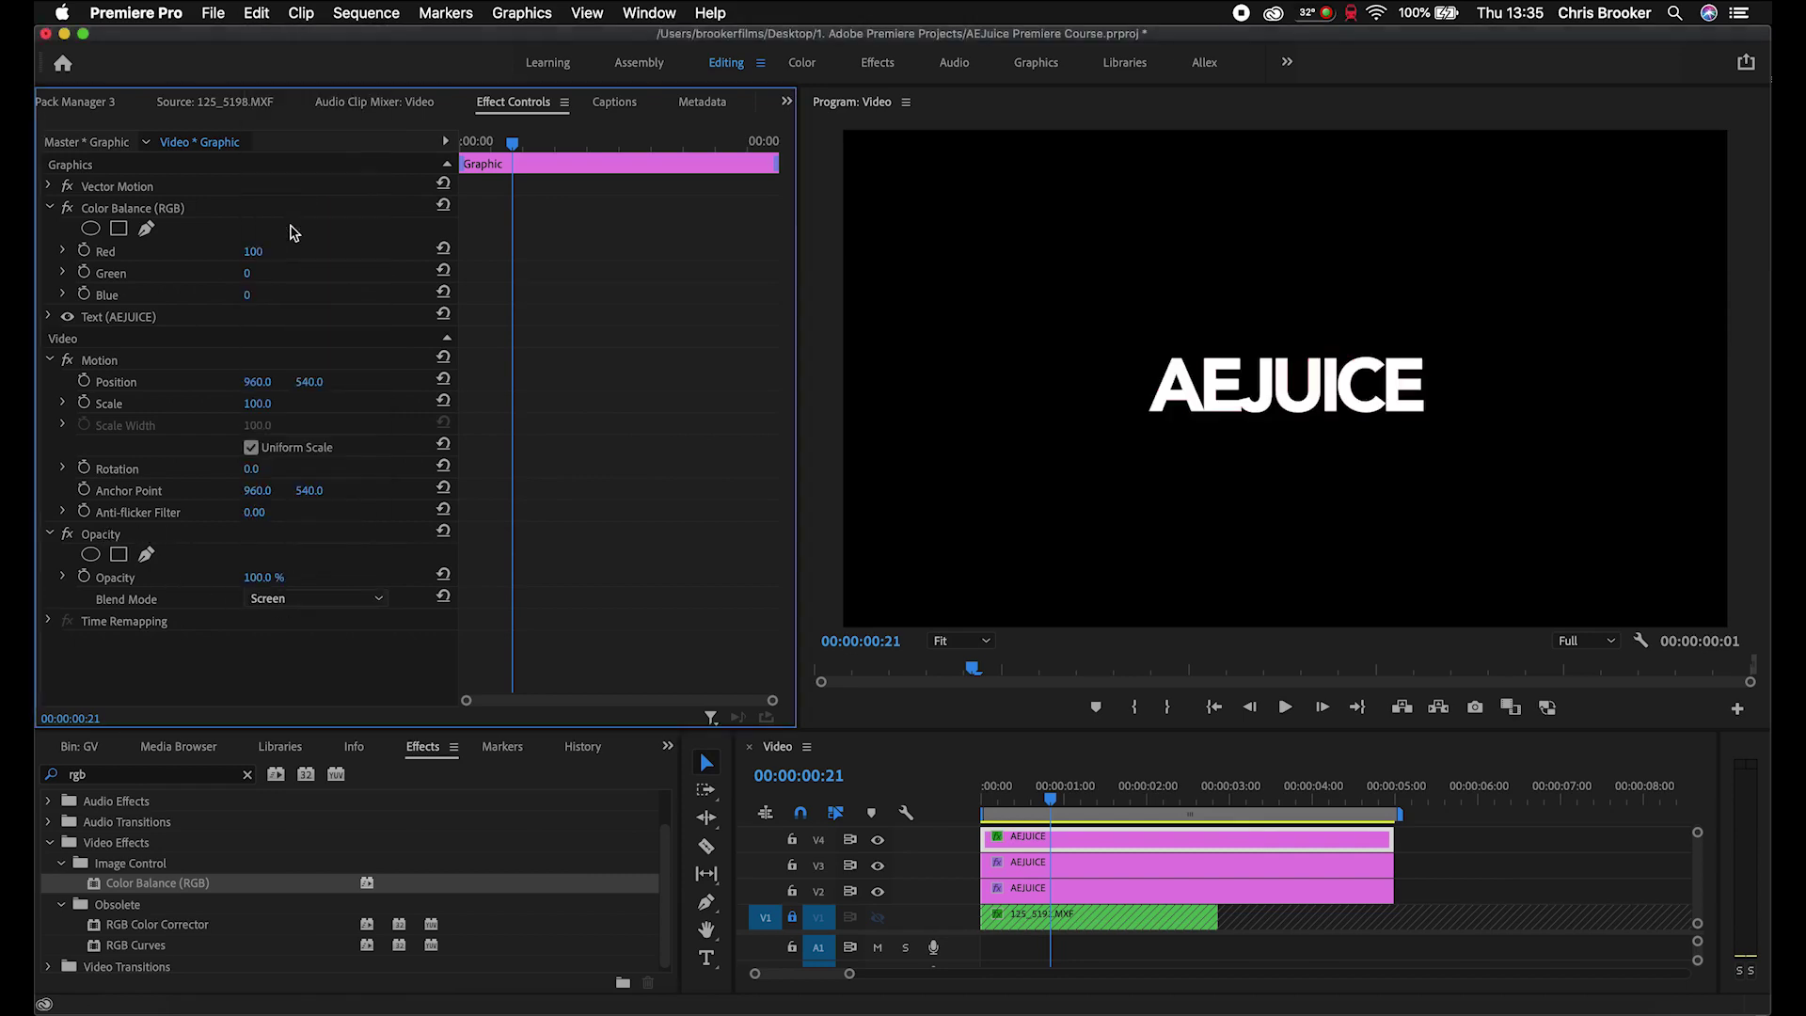
Step: Set the V3 clip's Color Balance to Red 0, Green 100, Blue 0 and its blend mode to Screen
click(1029, 862)
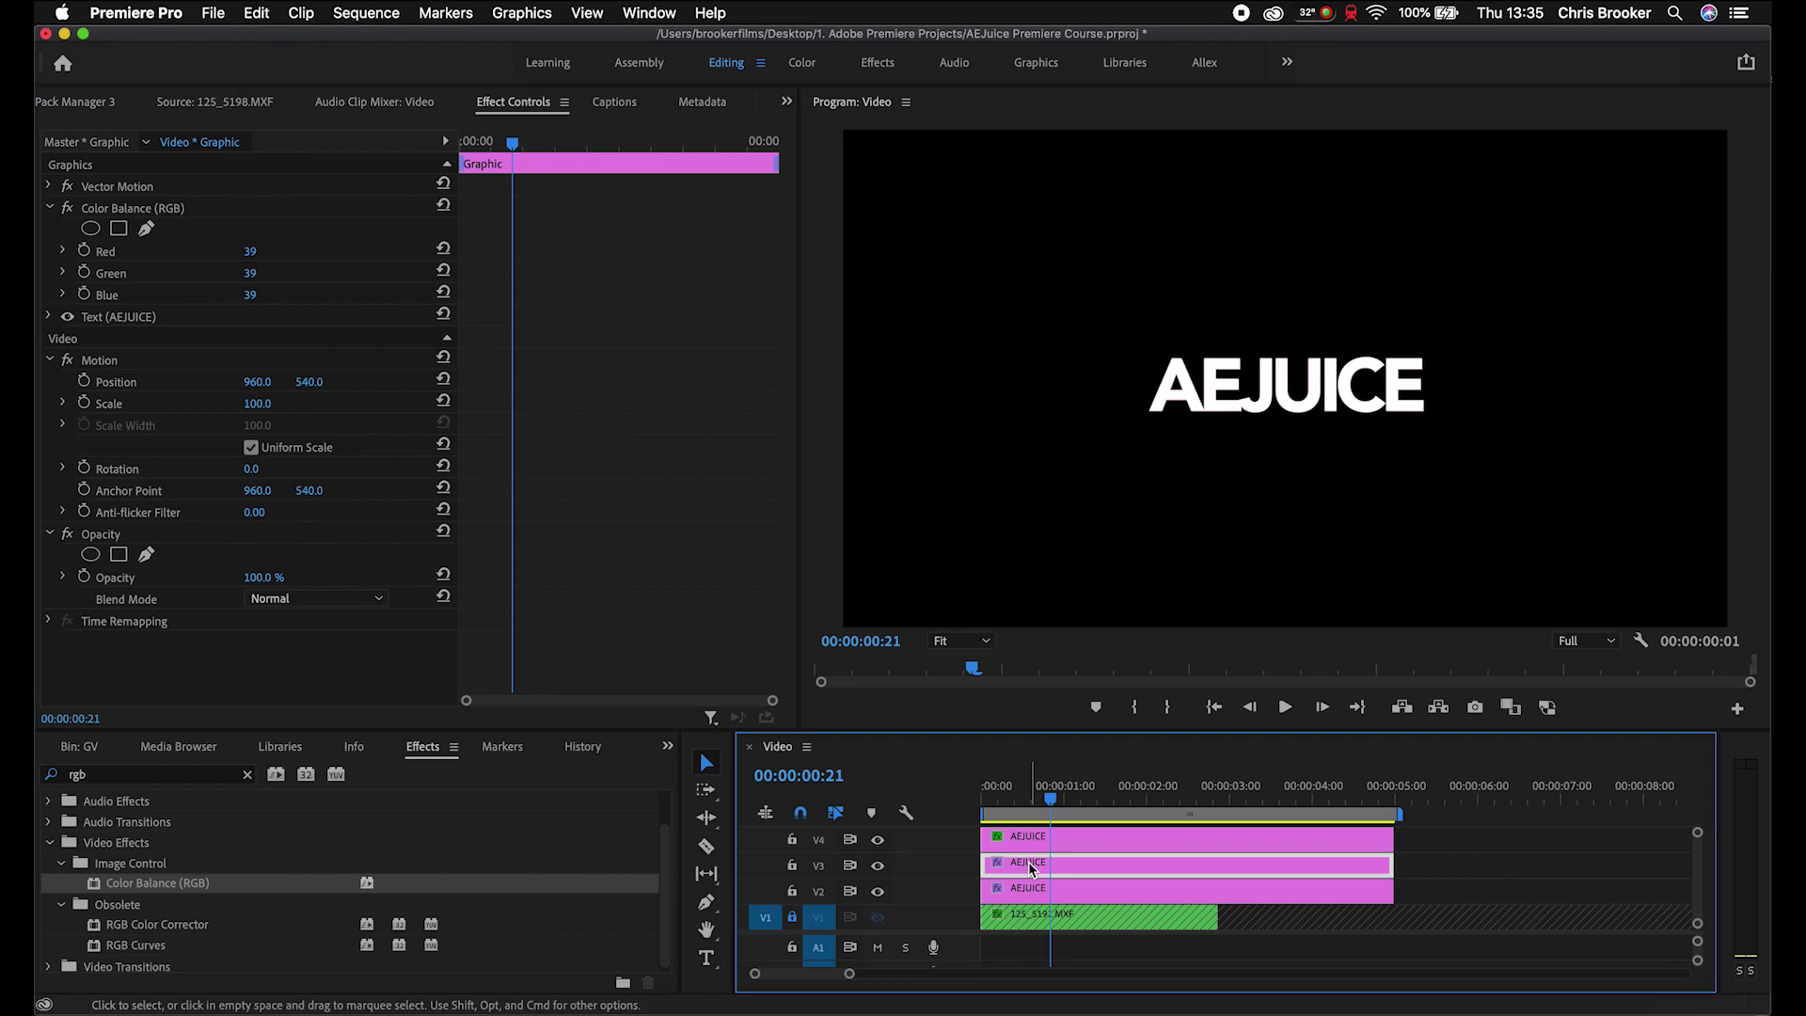
click(251, 251)
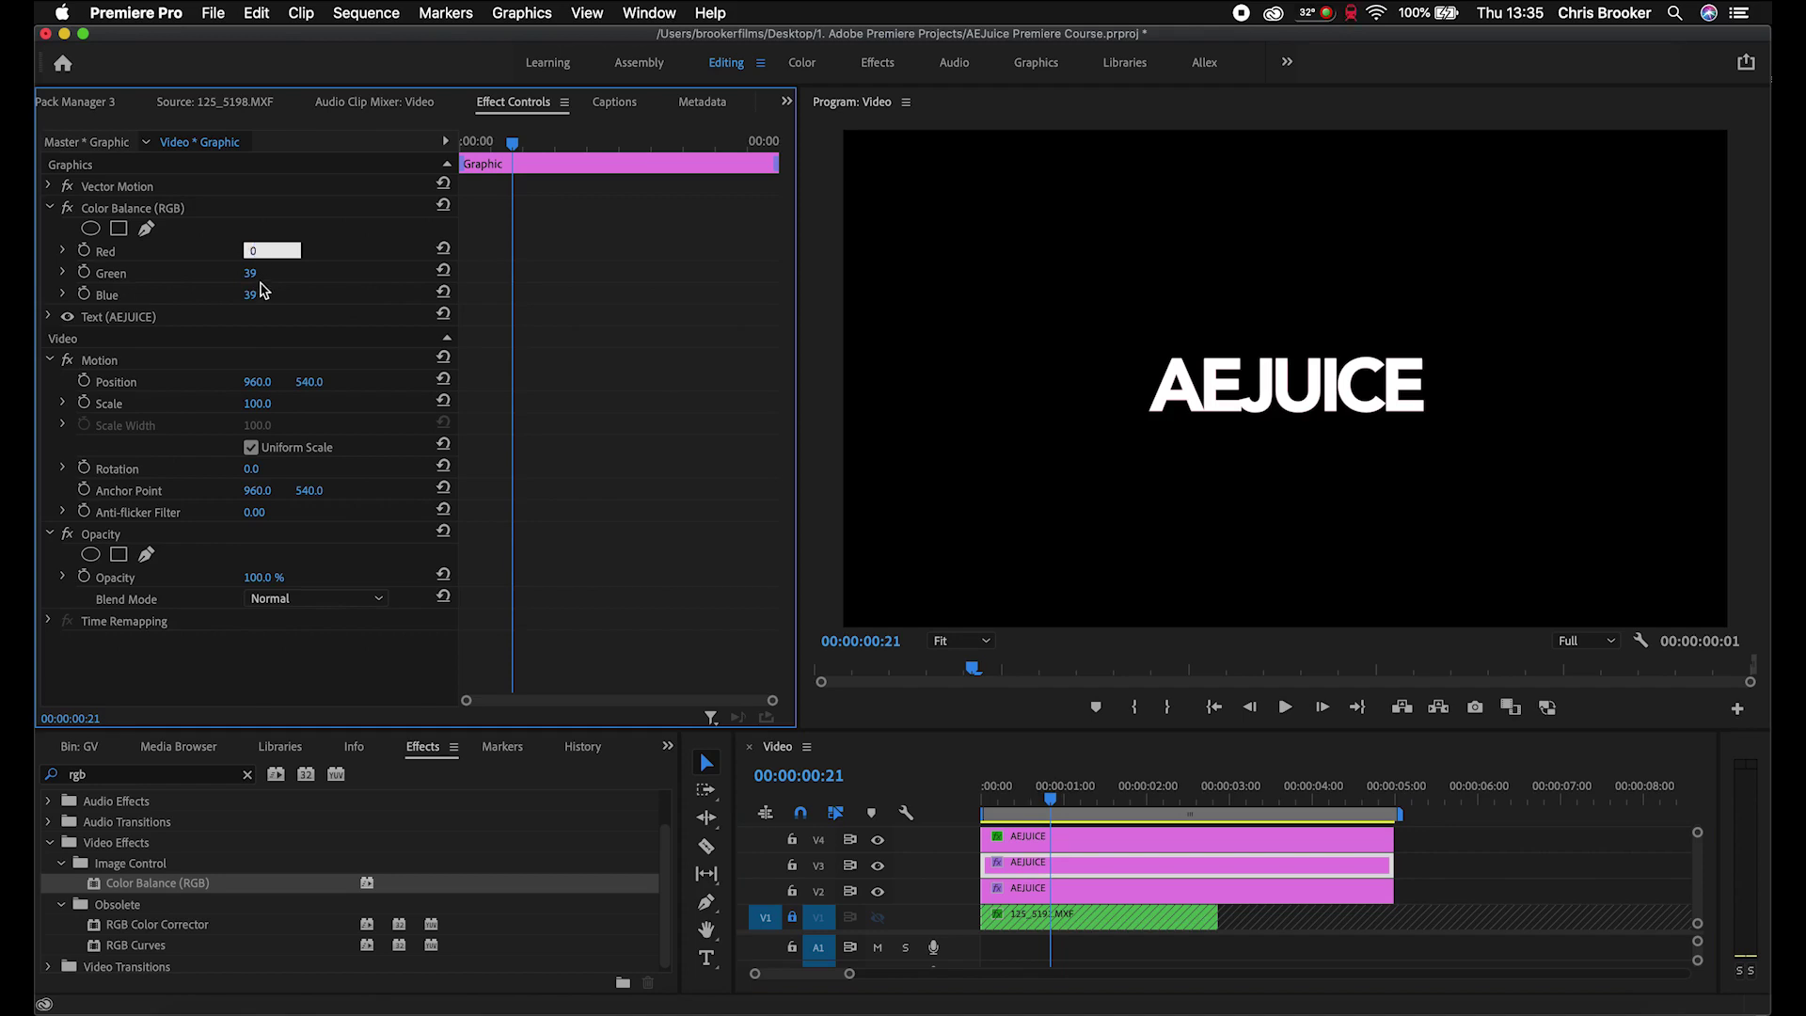
key(Tab)
text(100)
key(Tab)
text(100)
text(0)
key(Return)
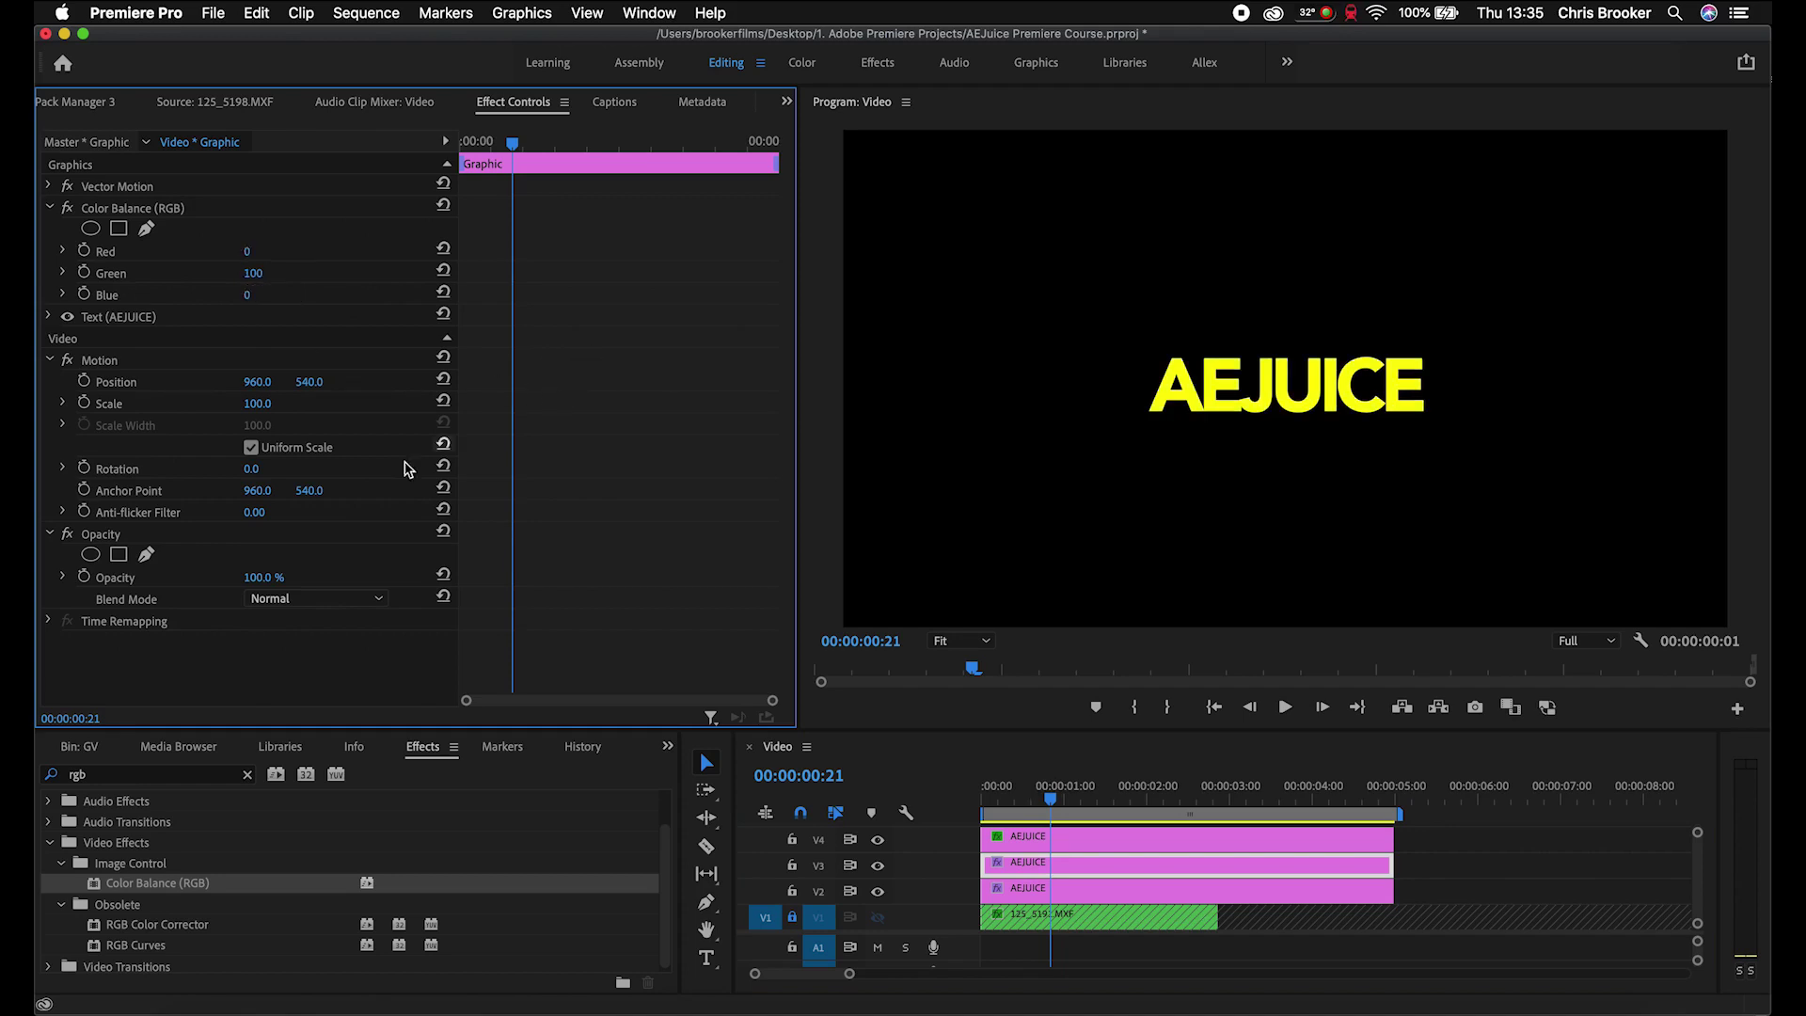
click(299, 598)
click(283, 228)
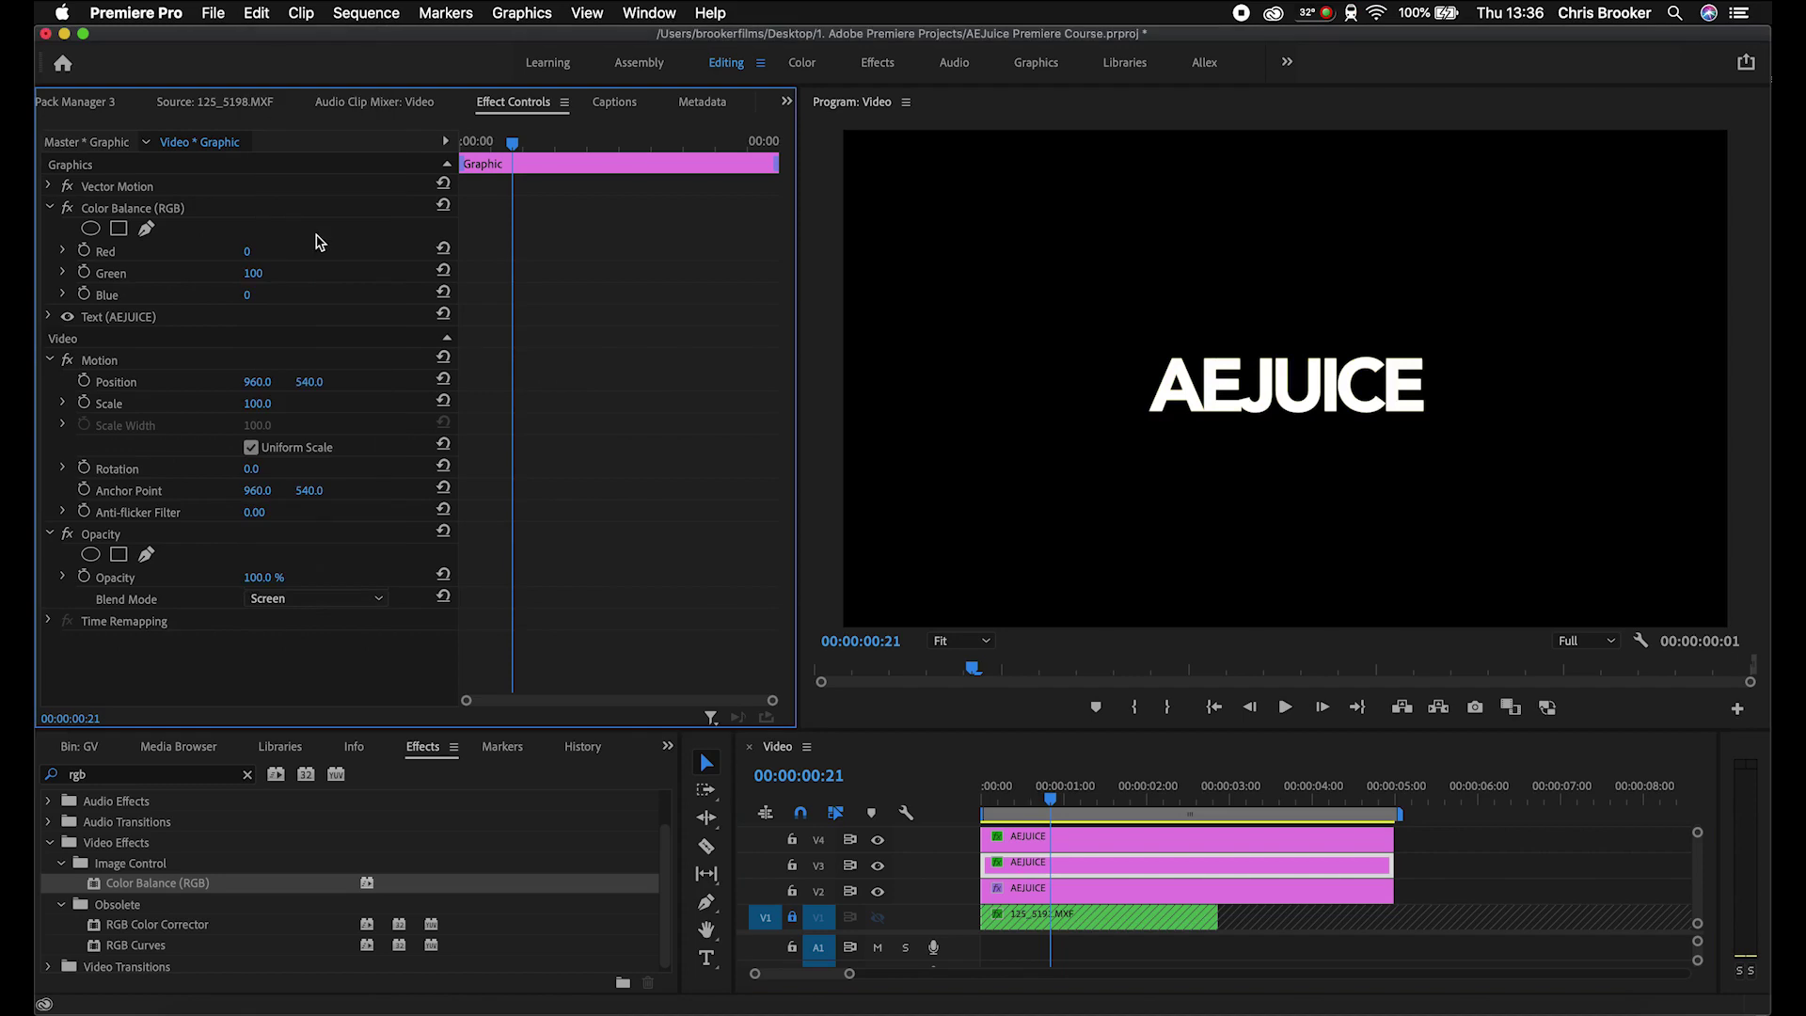
Step: Set the V2 clip's Color Balance to Red 0, Green 0, Blue 100
click(1054, 890)
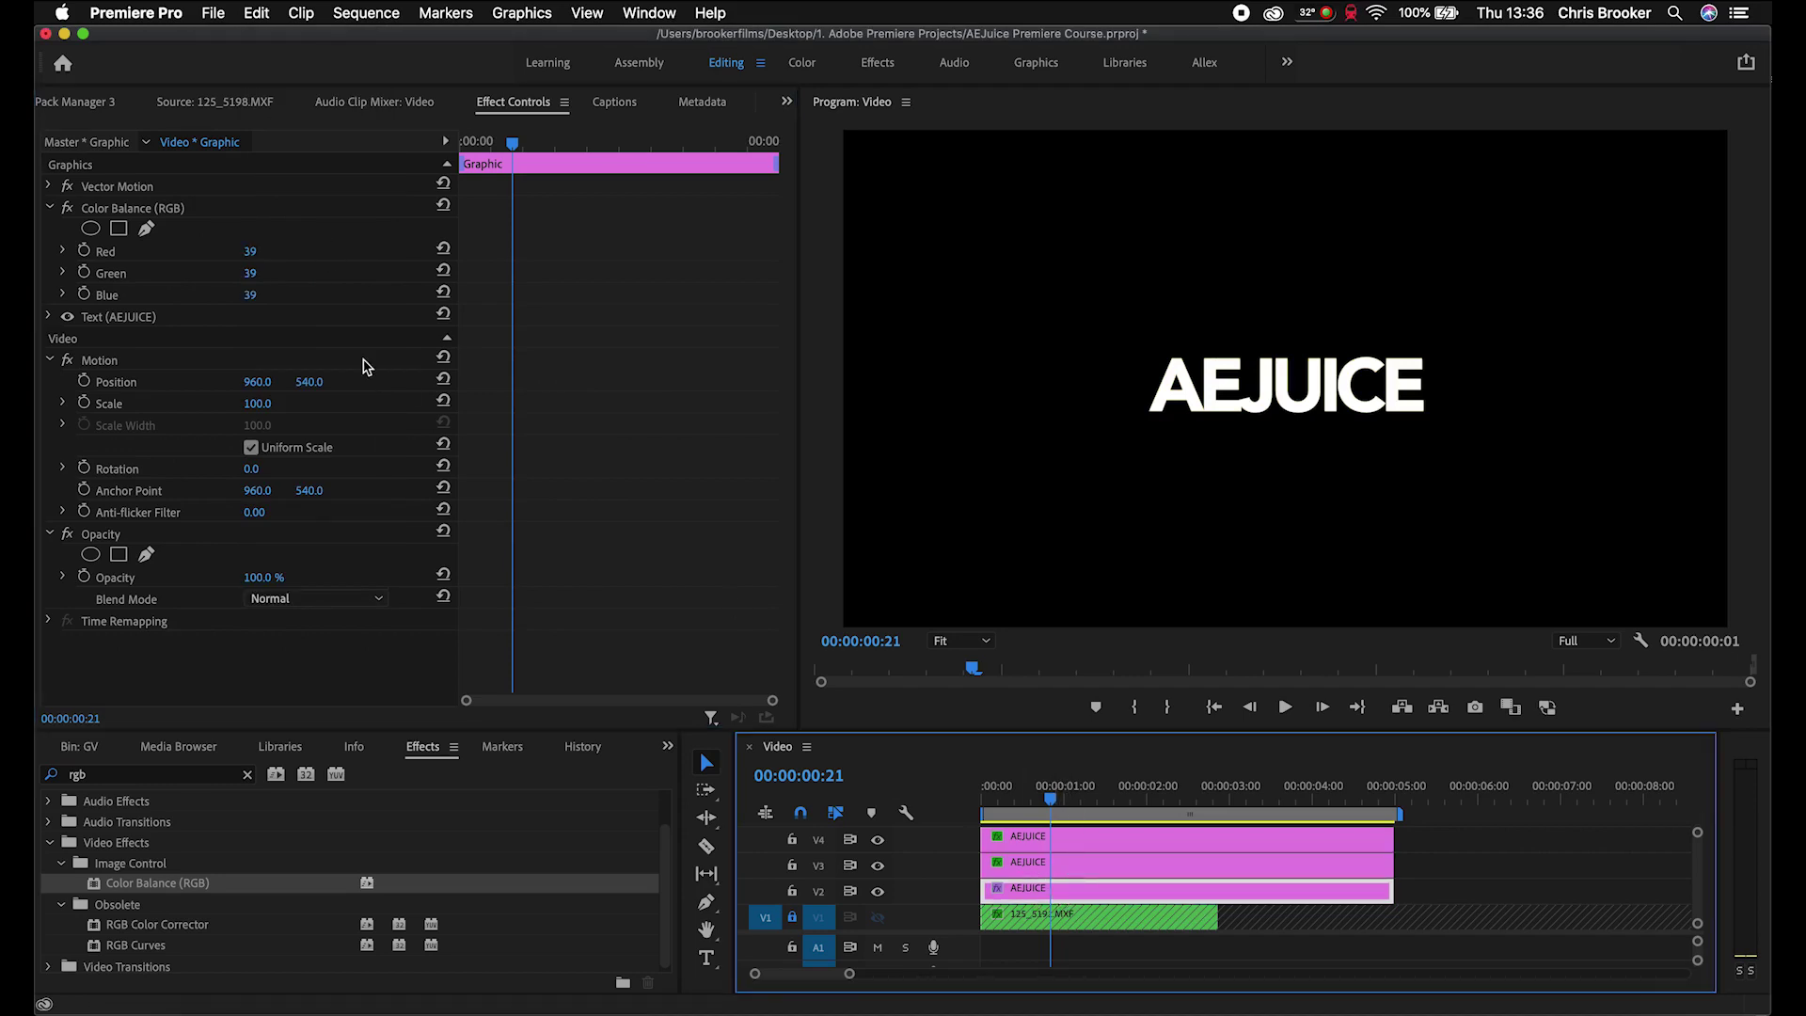
click(267, 252)
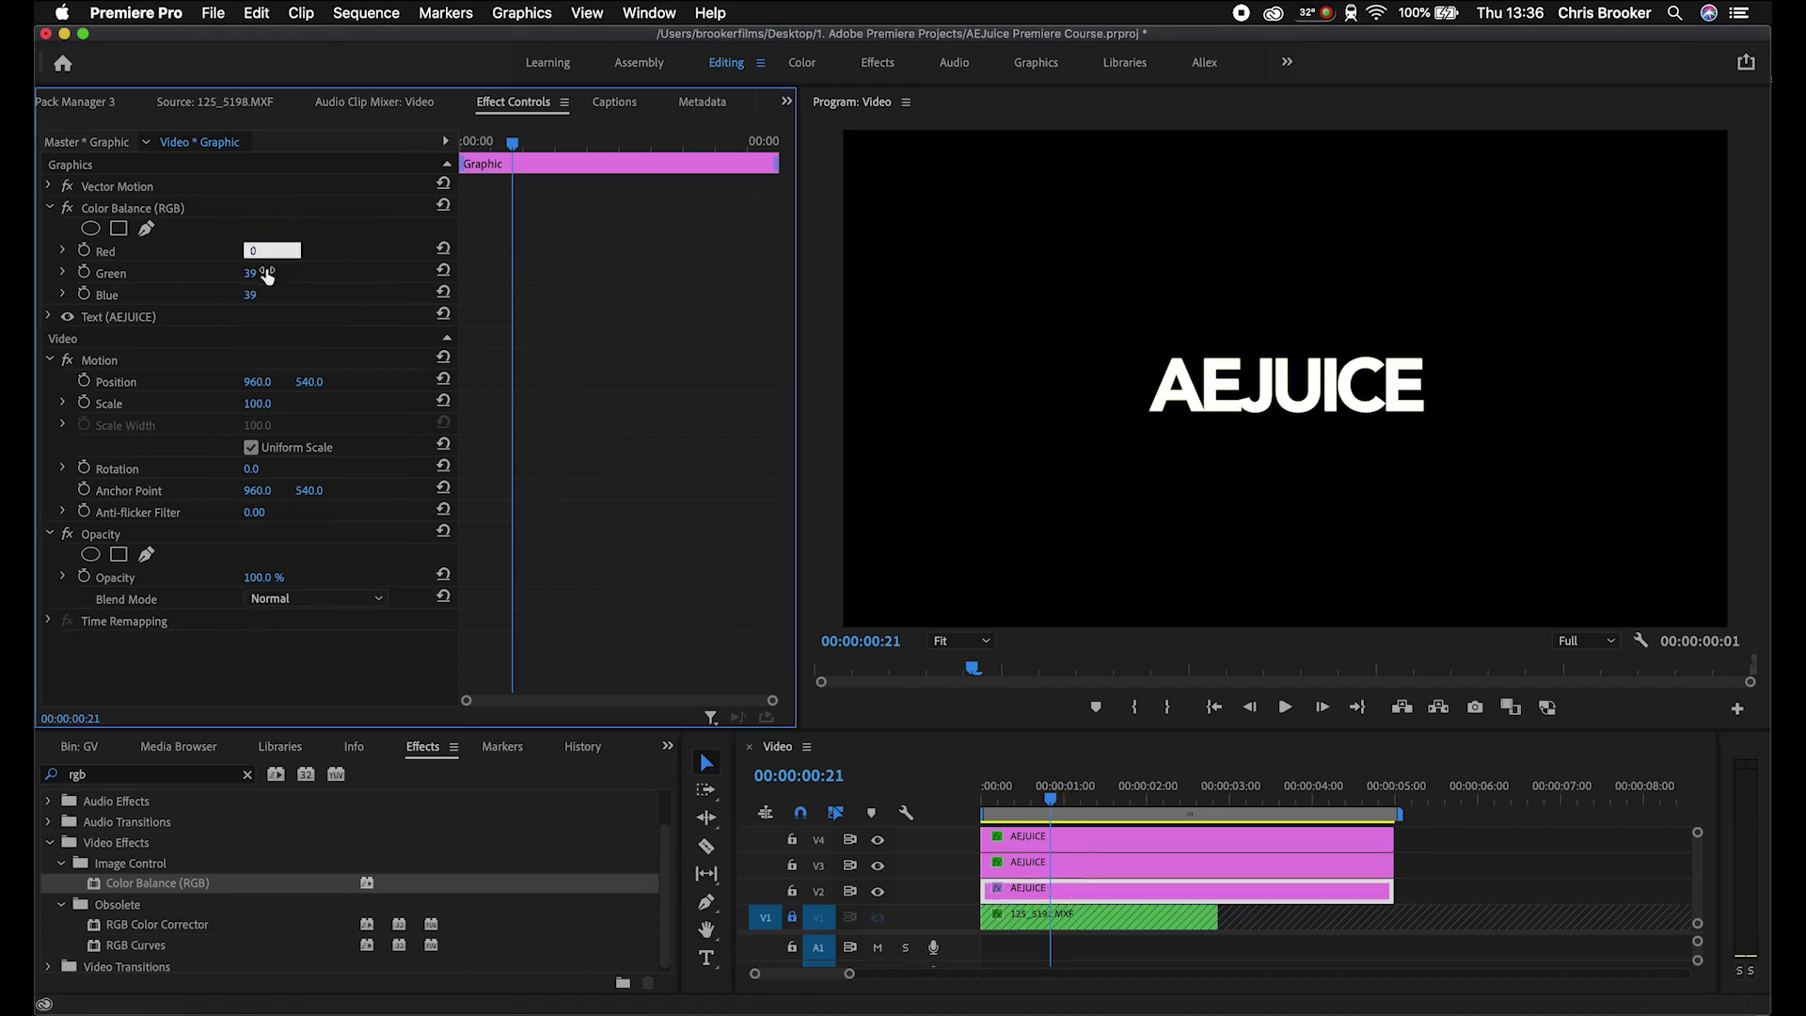
click(268, 273)
key(Return)
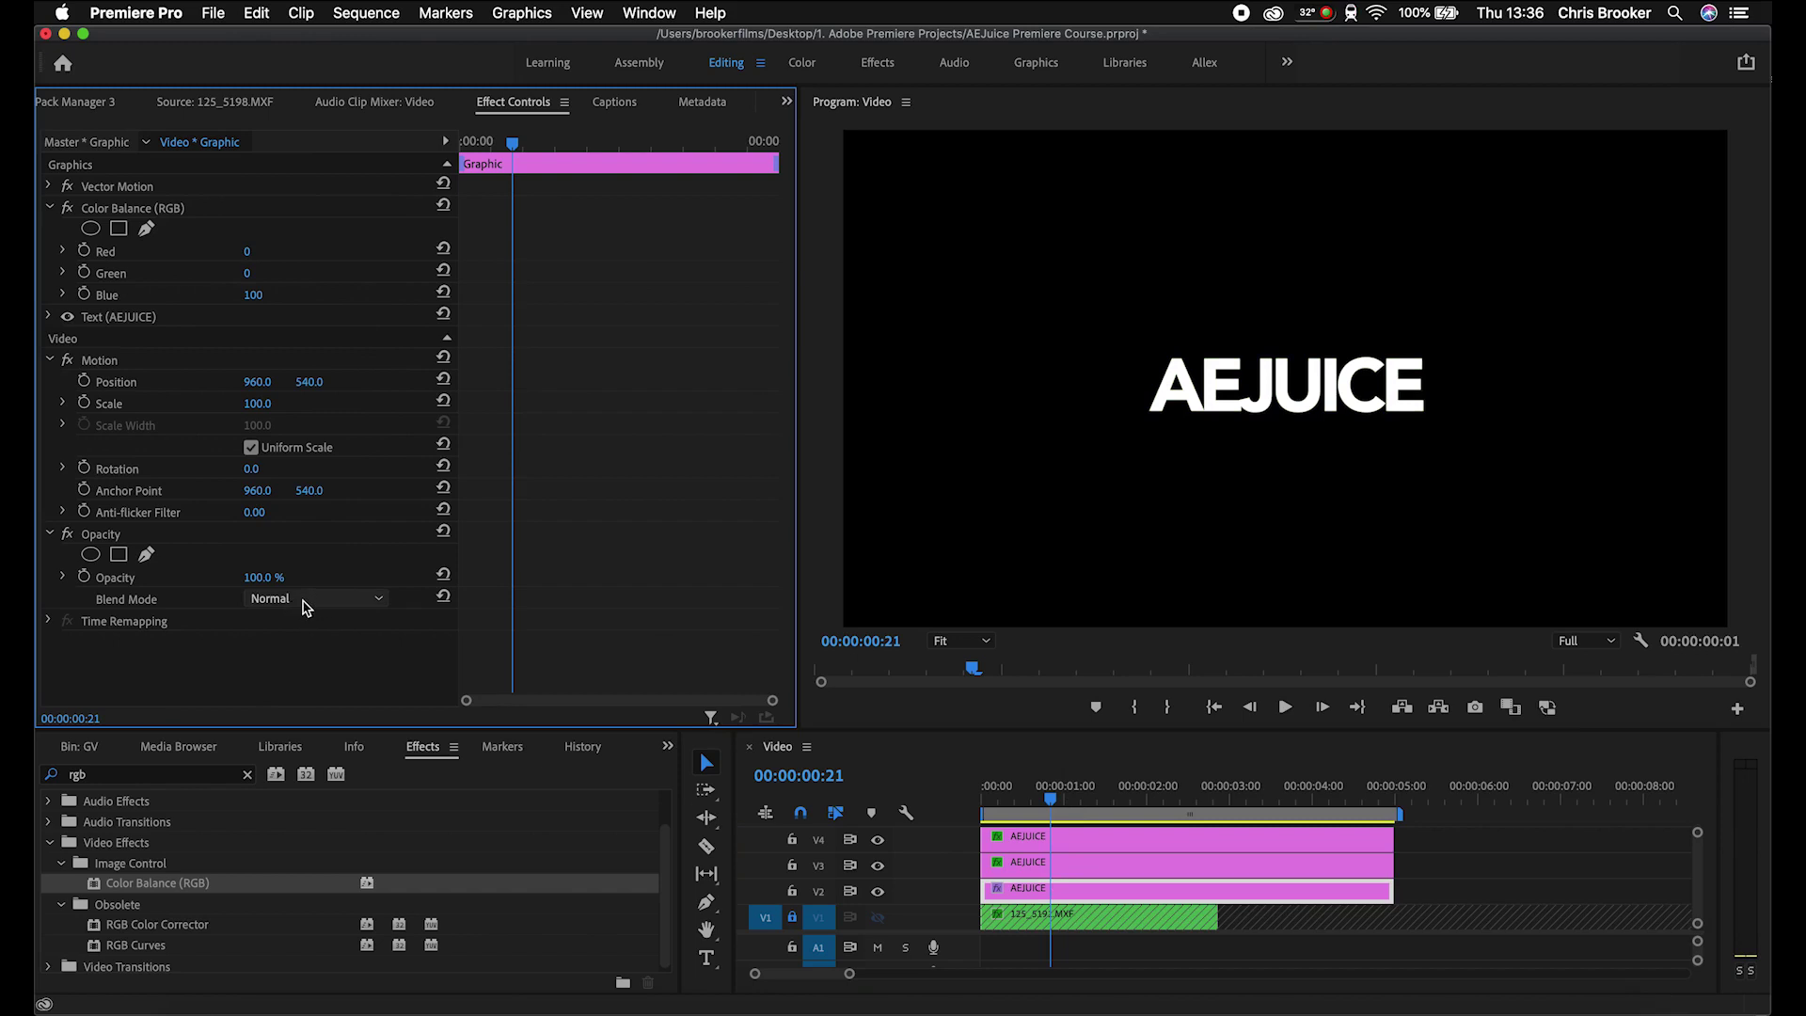
Step: Try shifting the V4 and V3 clips' vertical positions to check the color separation
click(1064, 832)
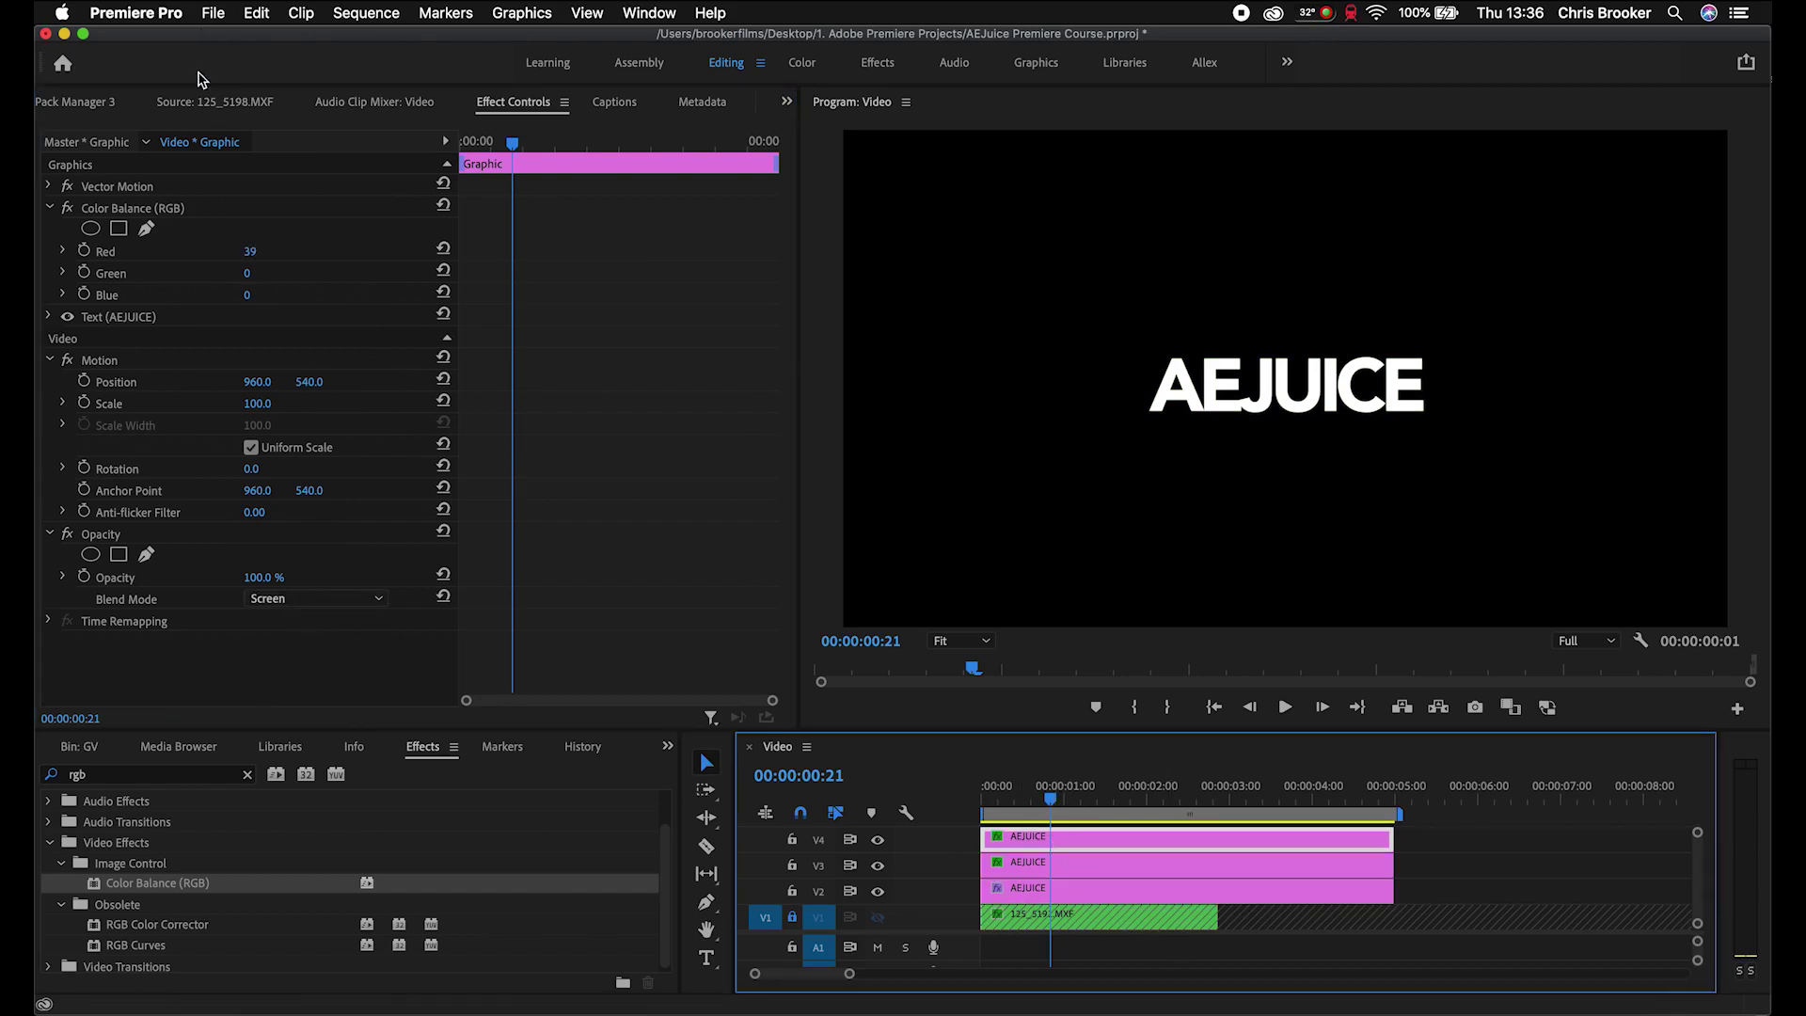
drag(325, 381, 448, 381)
click(1103, 865)
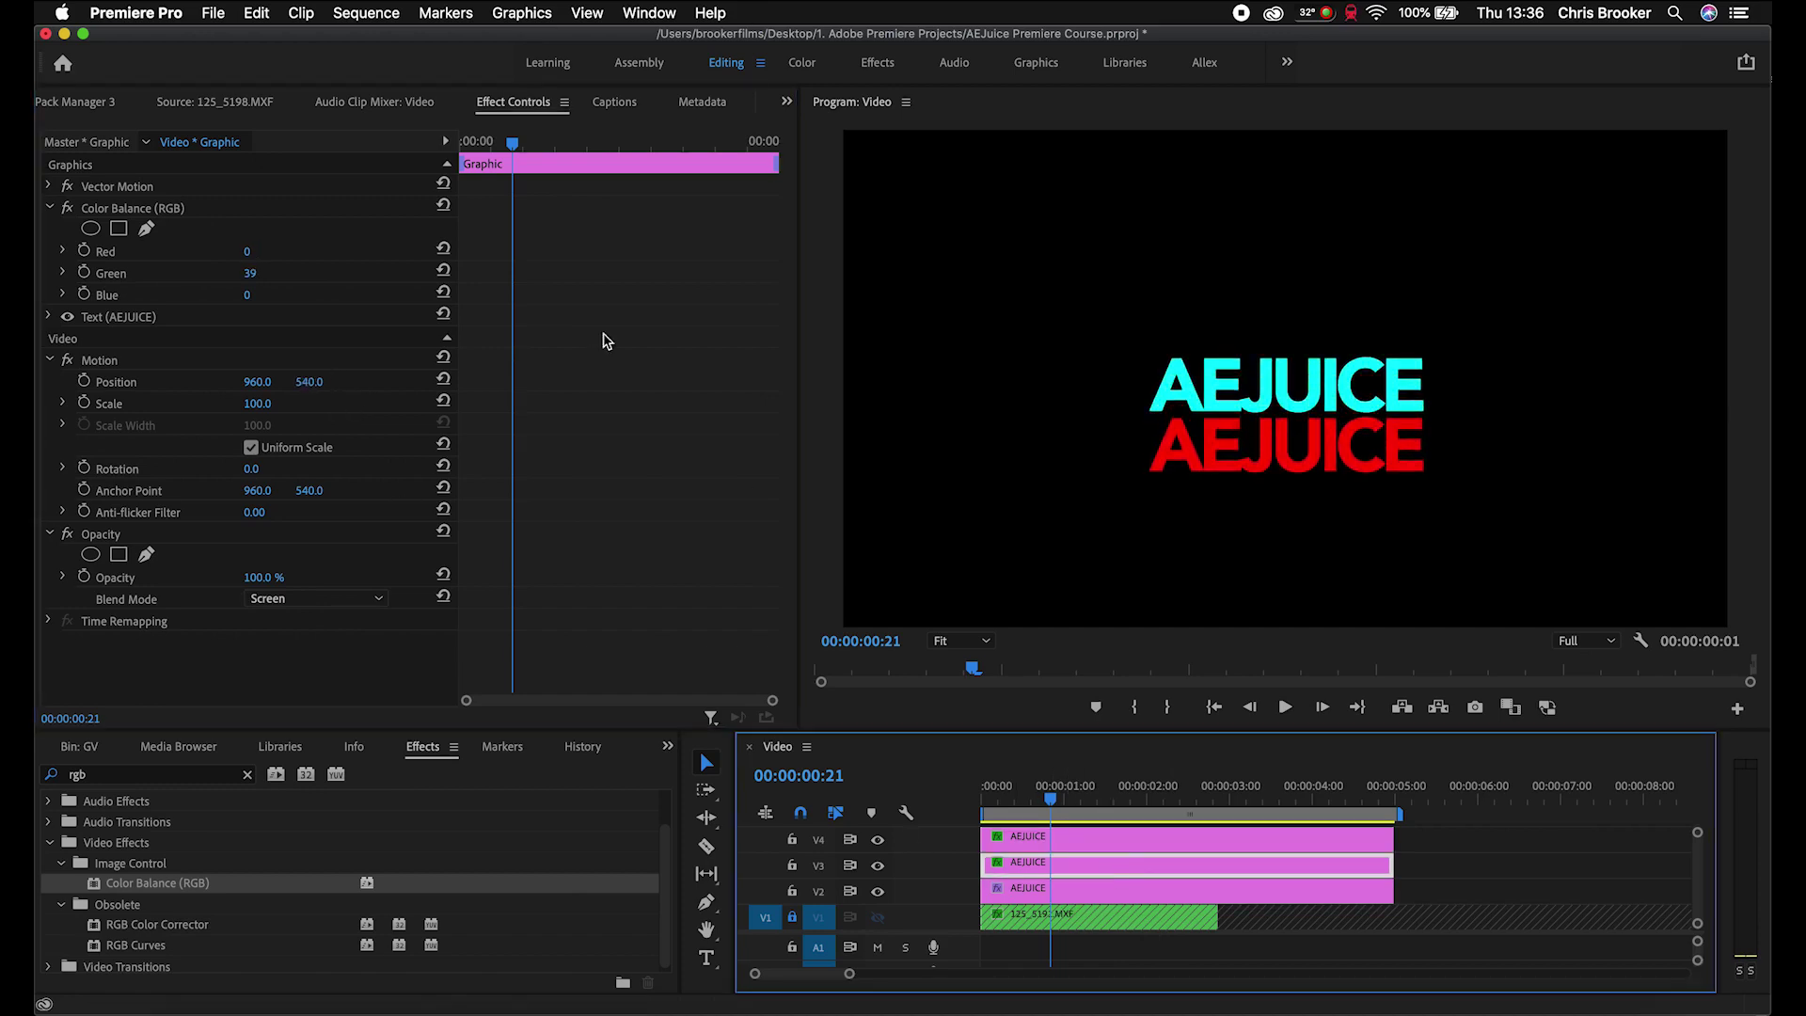
drag(309, 381, 318, 381)
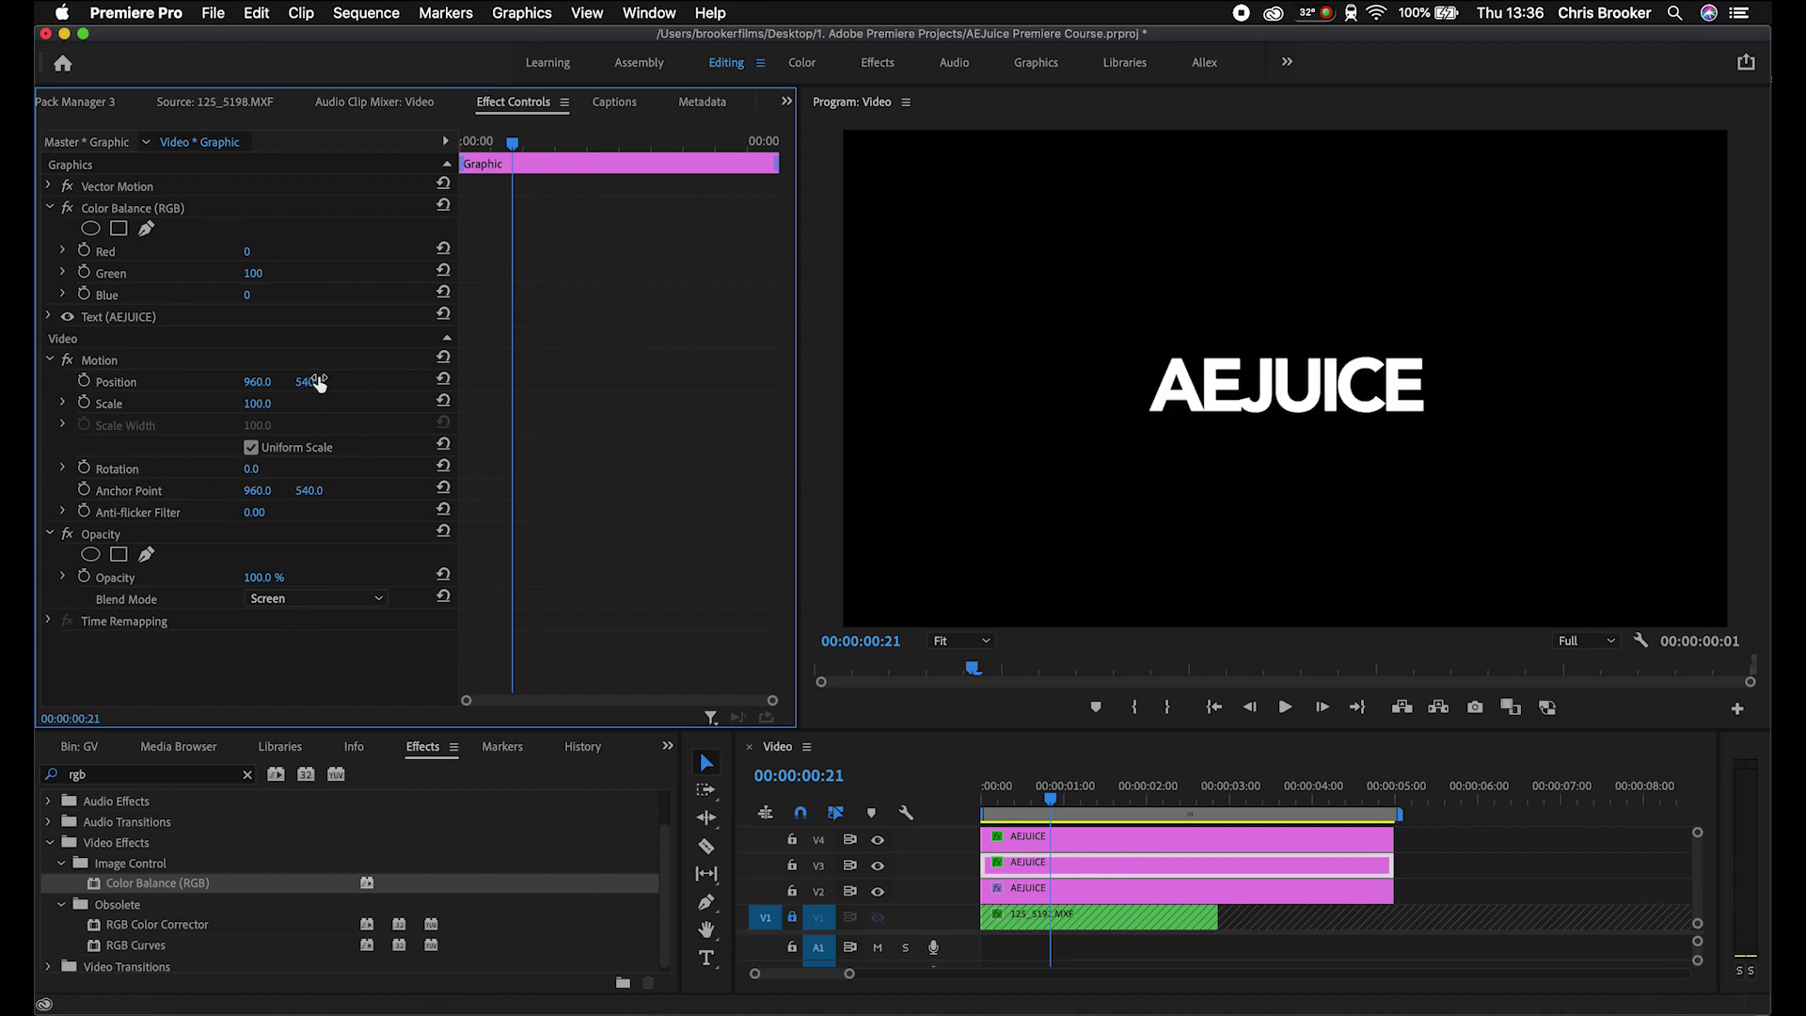
Step: Start Position and Scale keyframes on the V4 AEJUICE clip at 00:00:00:06
click(919, 827)
click(1008, 816)
key(=)
mouse_move(1008, 822)
mouse_down()
mouse_move(1115, 802)
mouse_move(1020, 802)
mouse_up()
click(1027, 833)
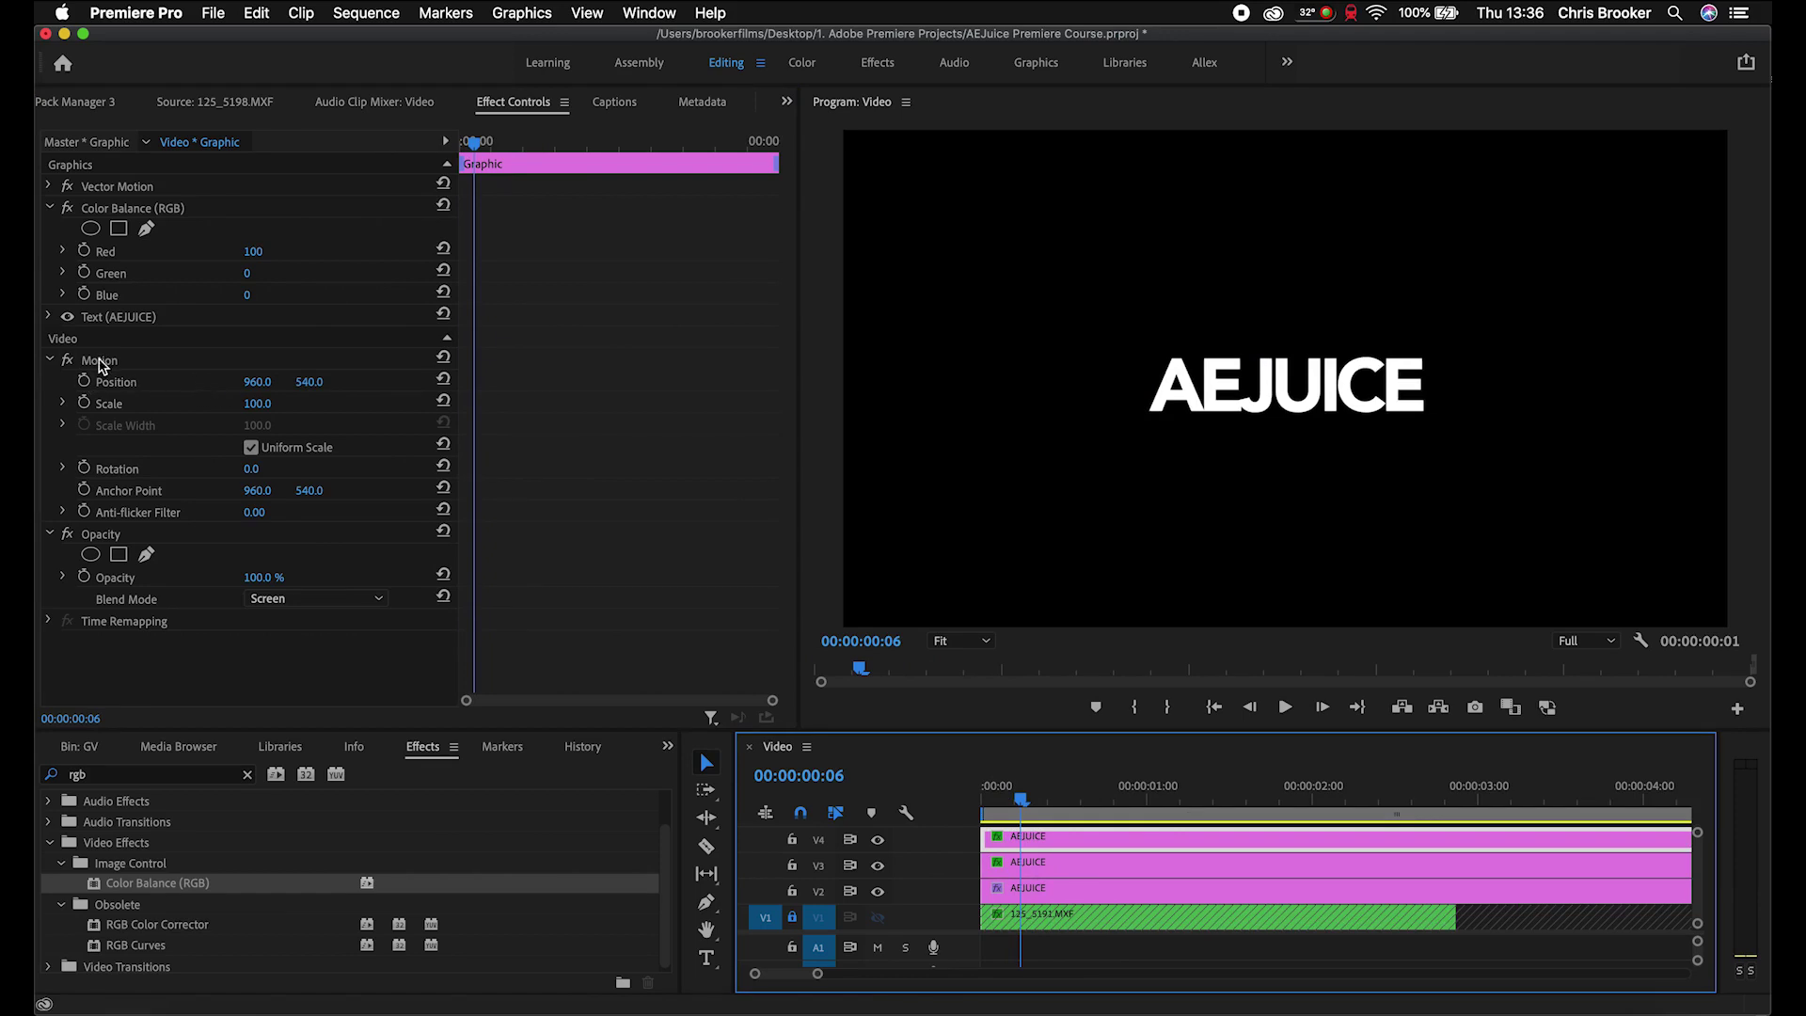
click(85, 381)
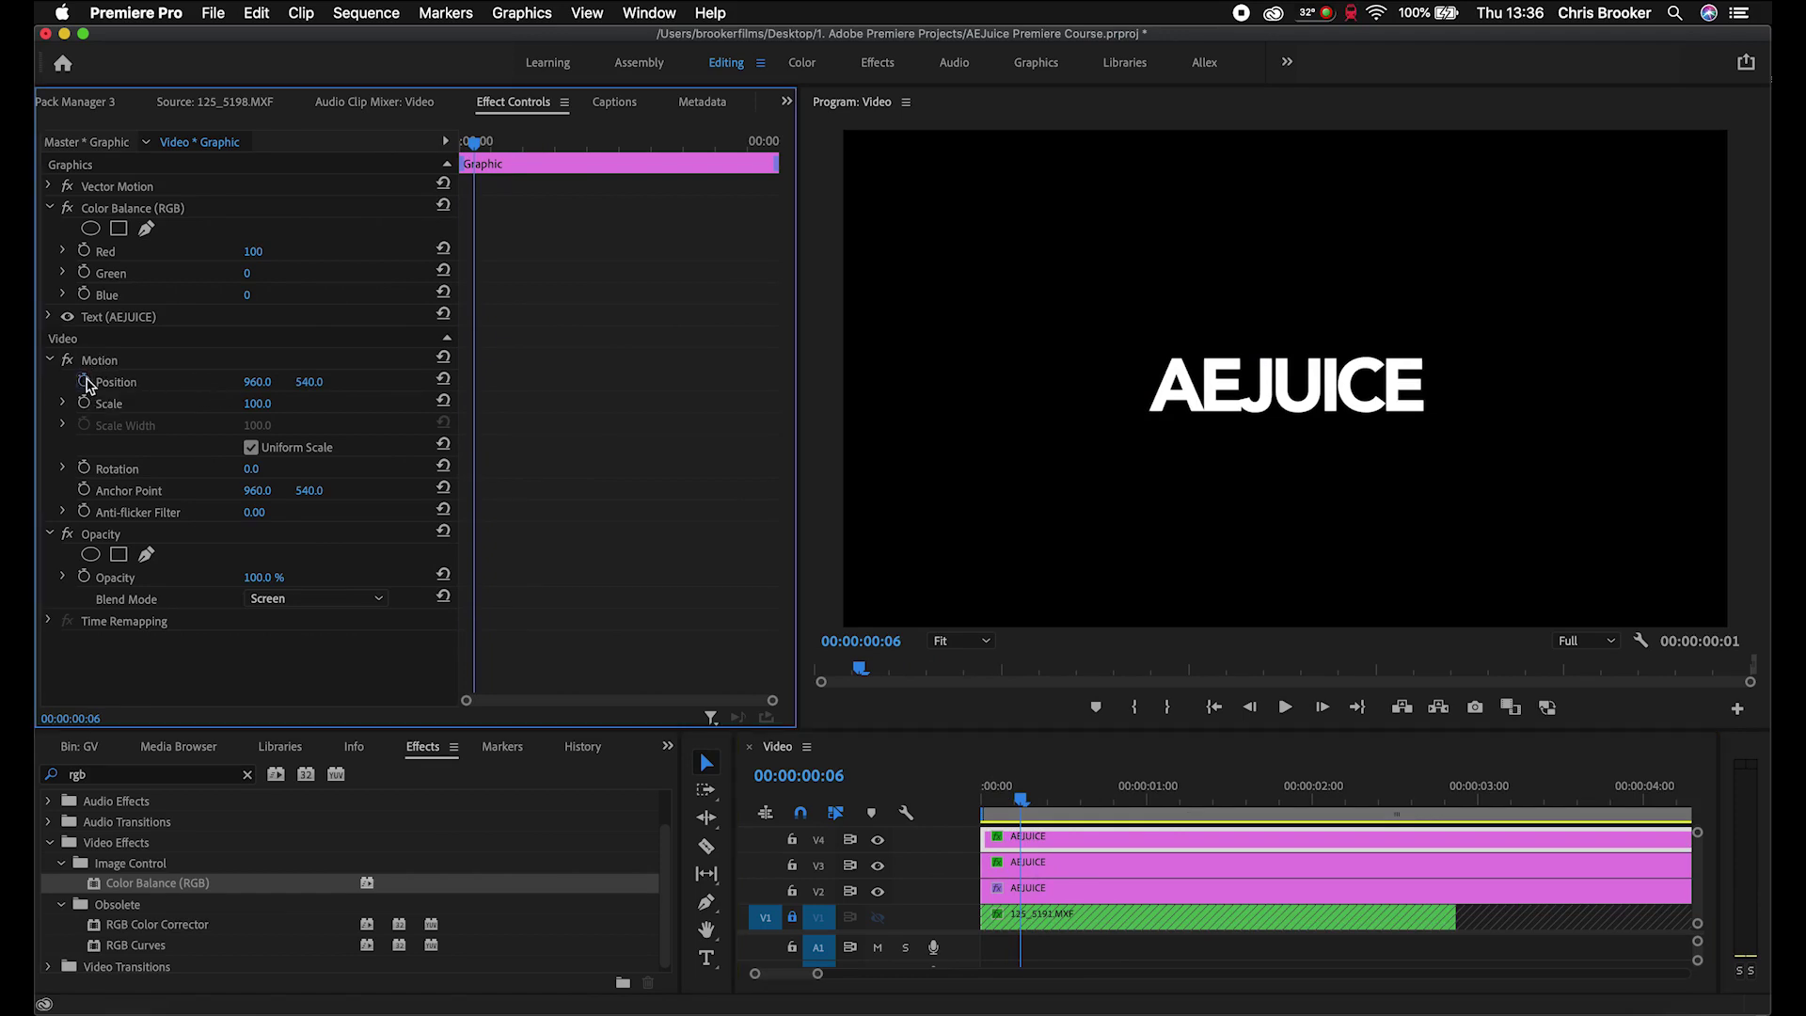
click(85, 404)
key(=)
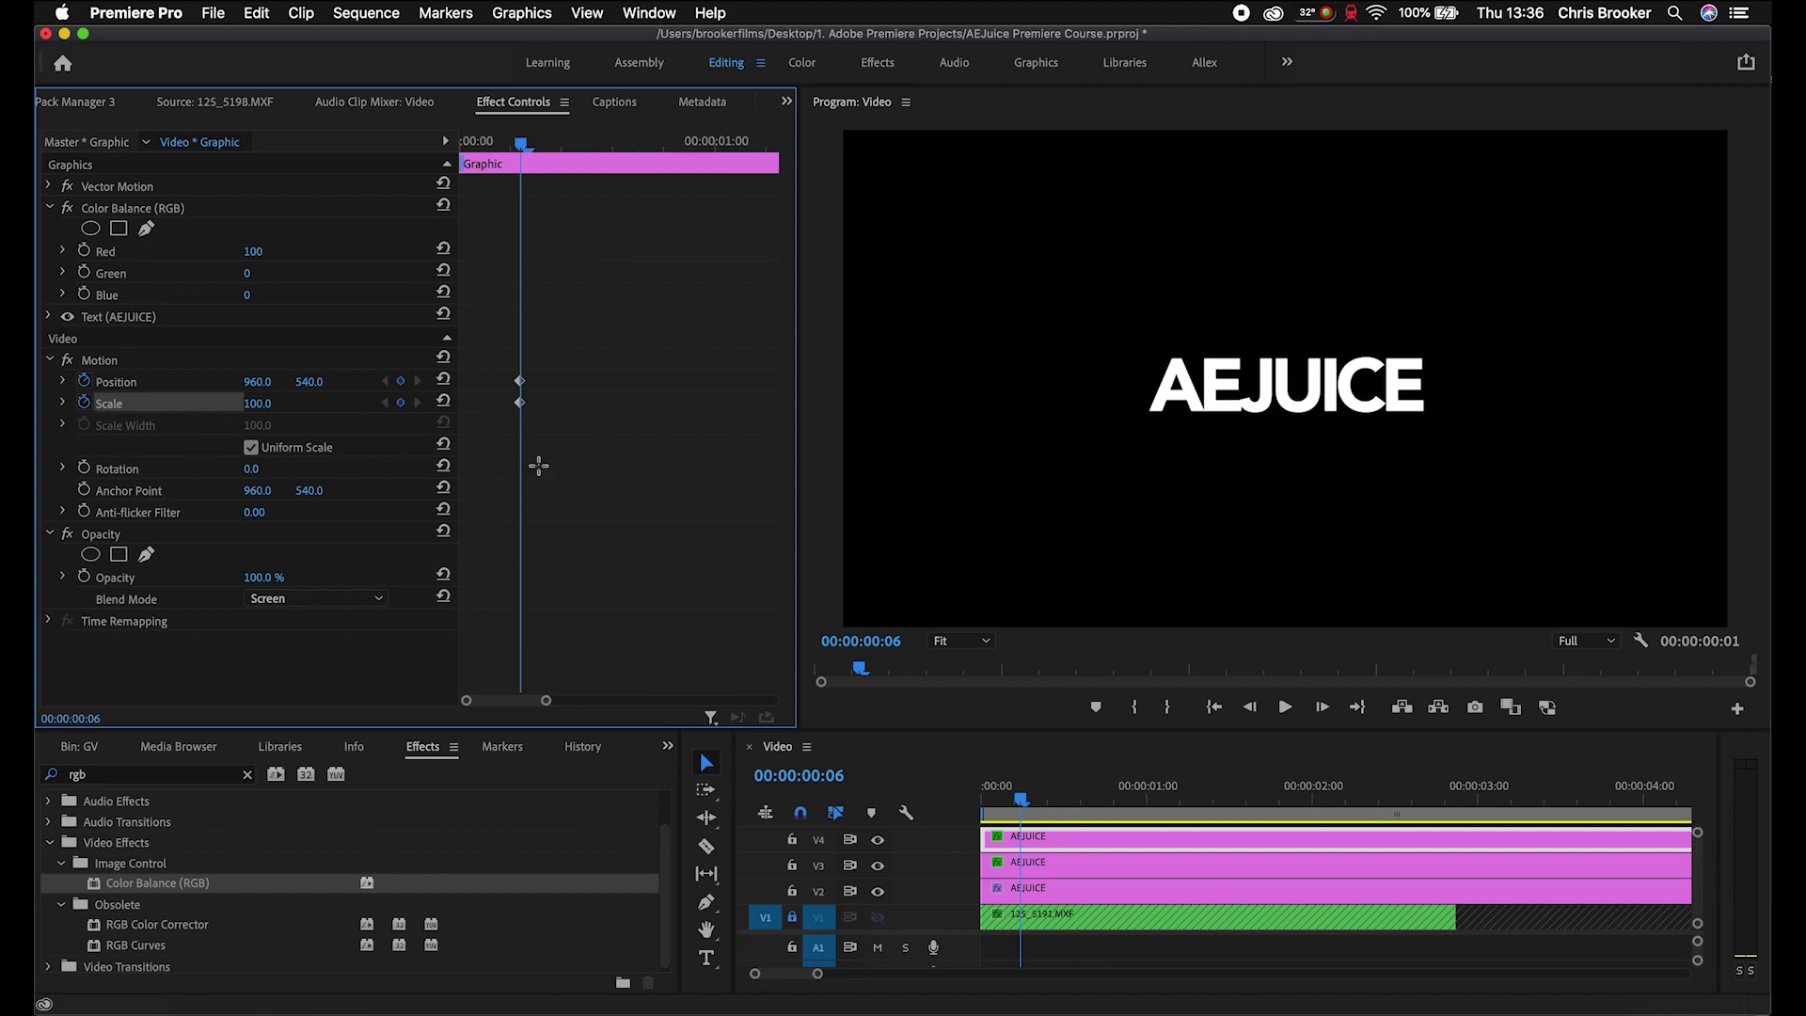
Step: Add a second Scale keyframe to the V4 clip five frames further on, at 00:00:00:11
key(Right)
key(Right)
key(Right)
key(Right)
key(Right)
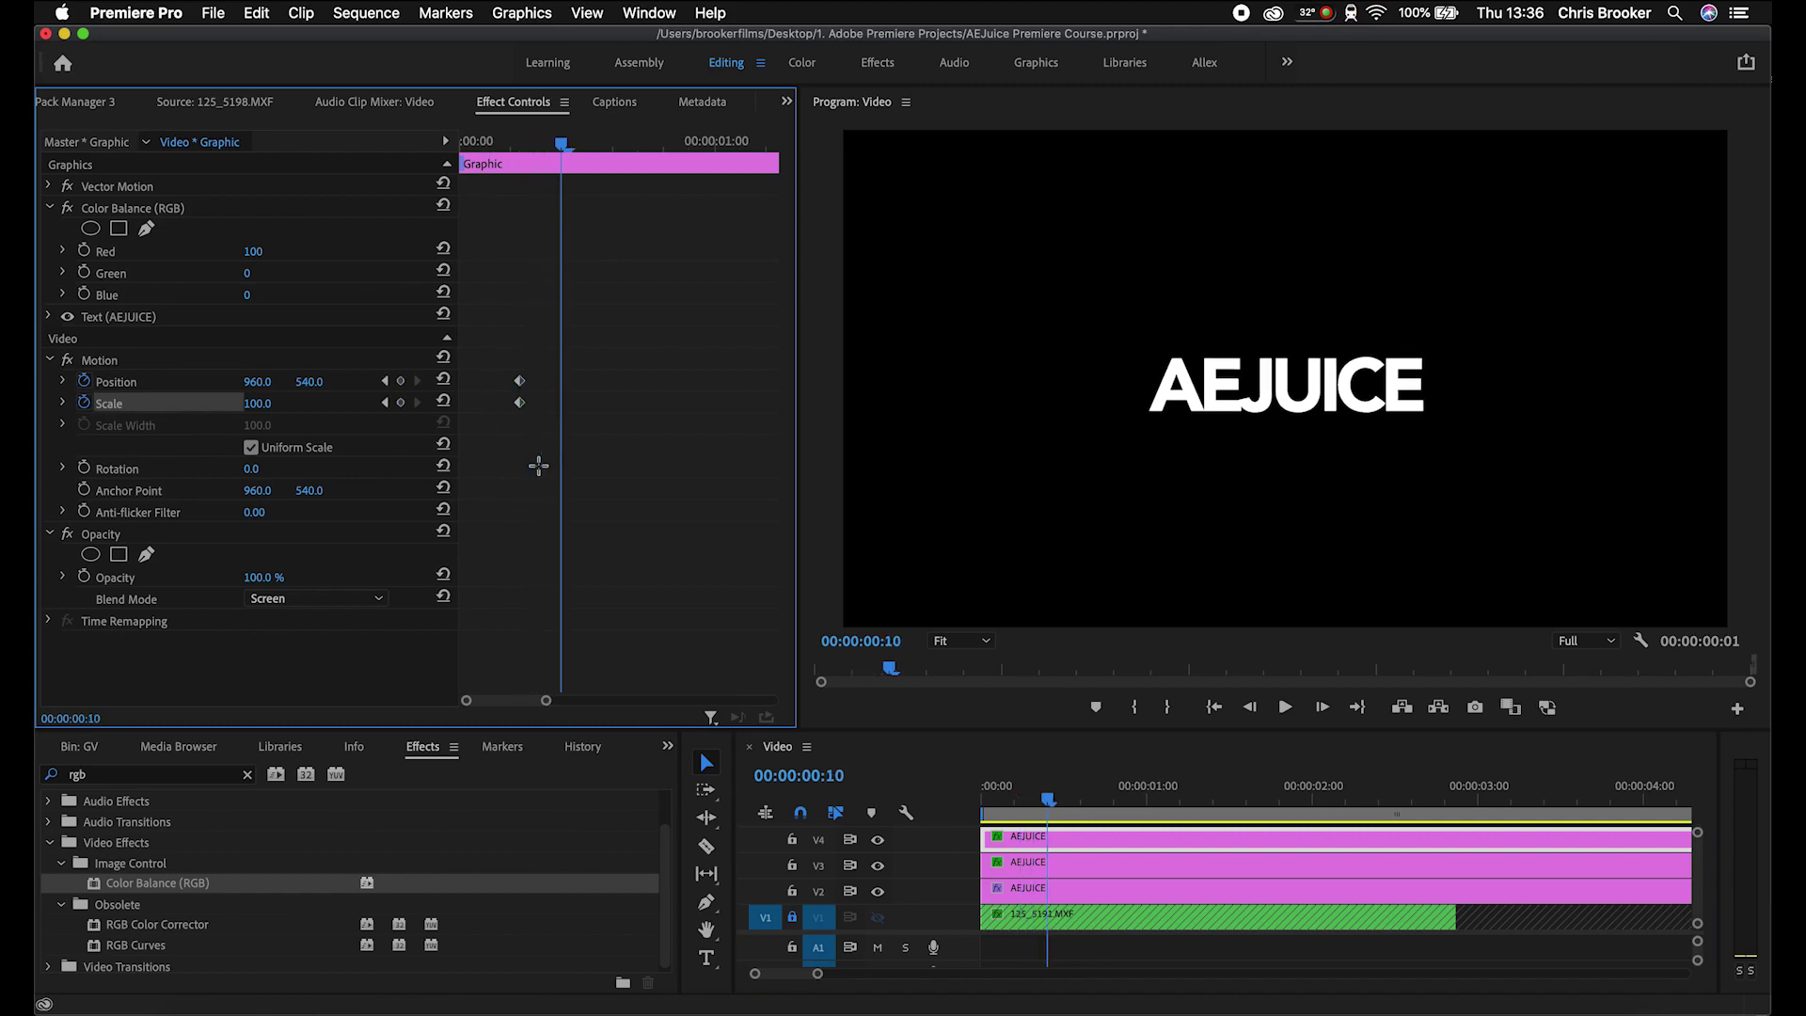
click(401, 403)
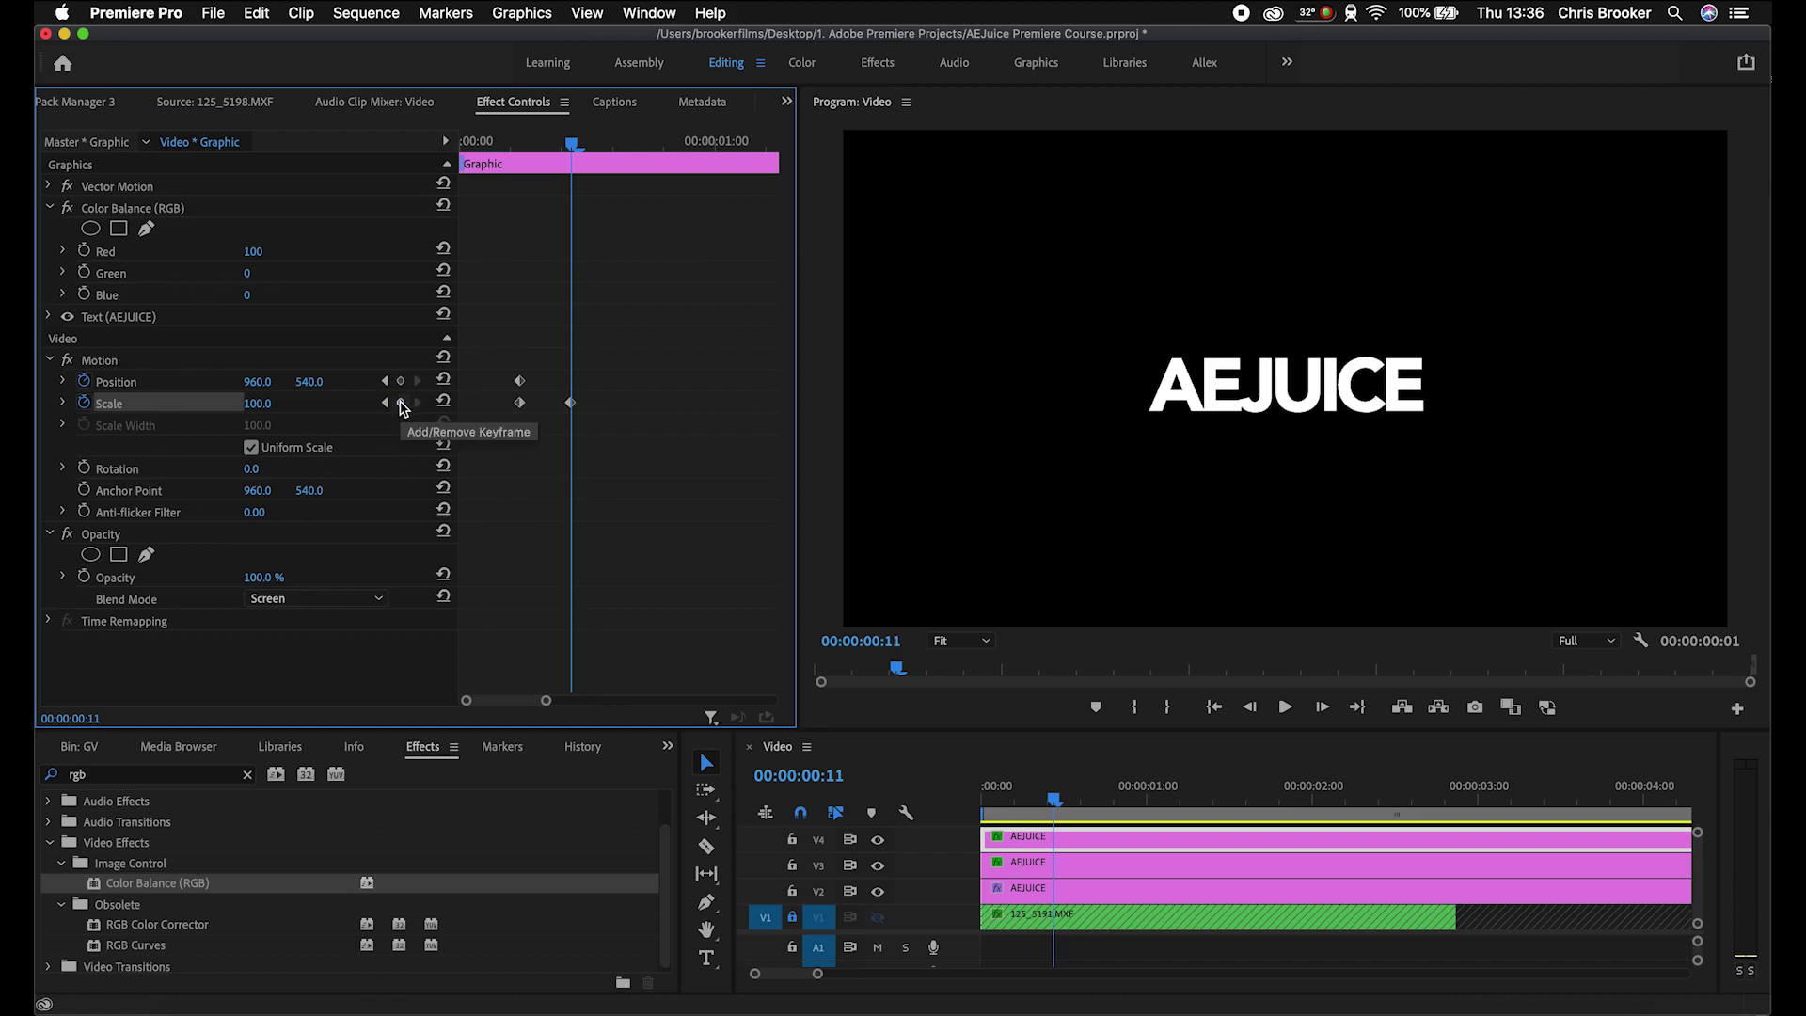
Step: Add a Position keyframe at 00:00:00:11 on the V4 clip, and three frames earlier set Scale to 105 and shift the vertical Position
click(401, 382)
key(Left)
key(Left)
key(Left)
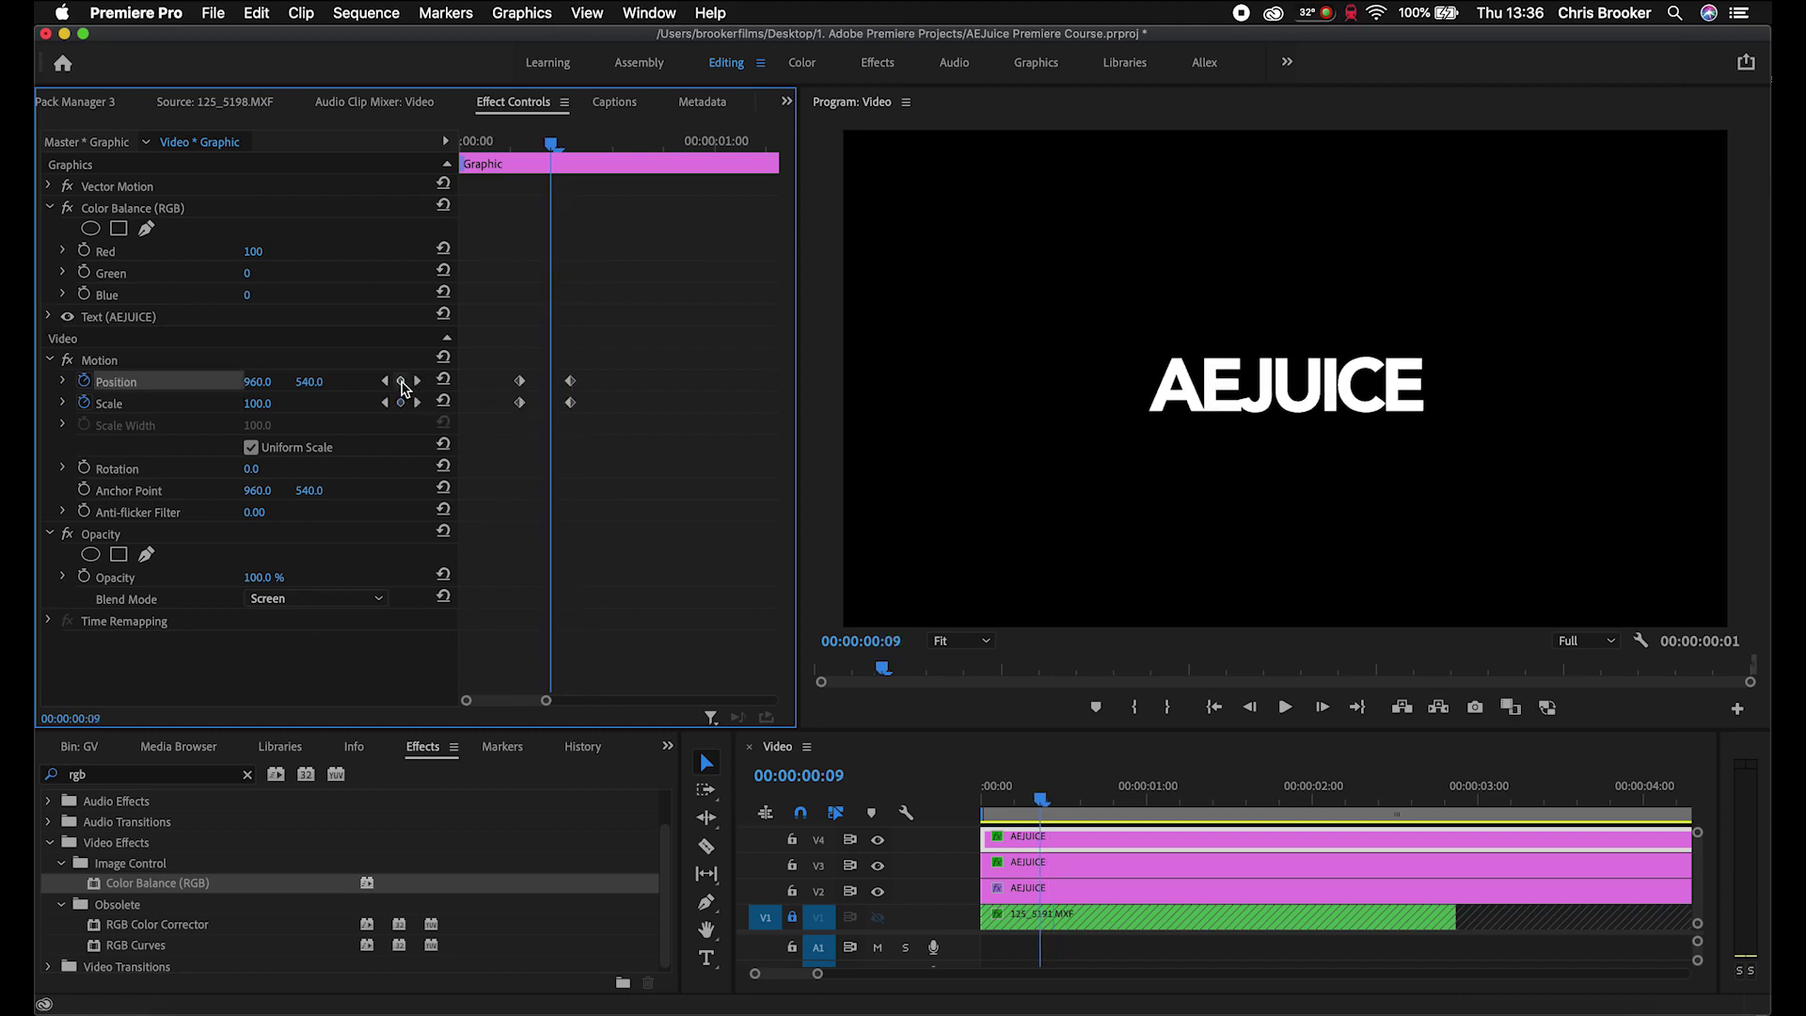
click(273, 404)
key(Return)
drag(320, 388, 309, 388)
Step: Play the sequence from near the start to check the first glitch movement
drag(520, 140, 488, 137)
key(space)
click(488, 132)
click(488, 132)
key(space)
Step: Copy the V4 clip's three Position and Scale keyframe pairs and paste them six times at intervals along the clip
key(minus)
key(minus)
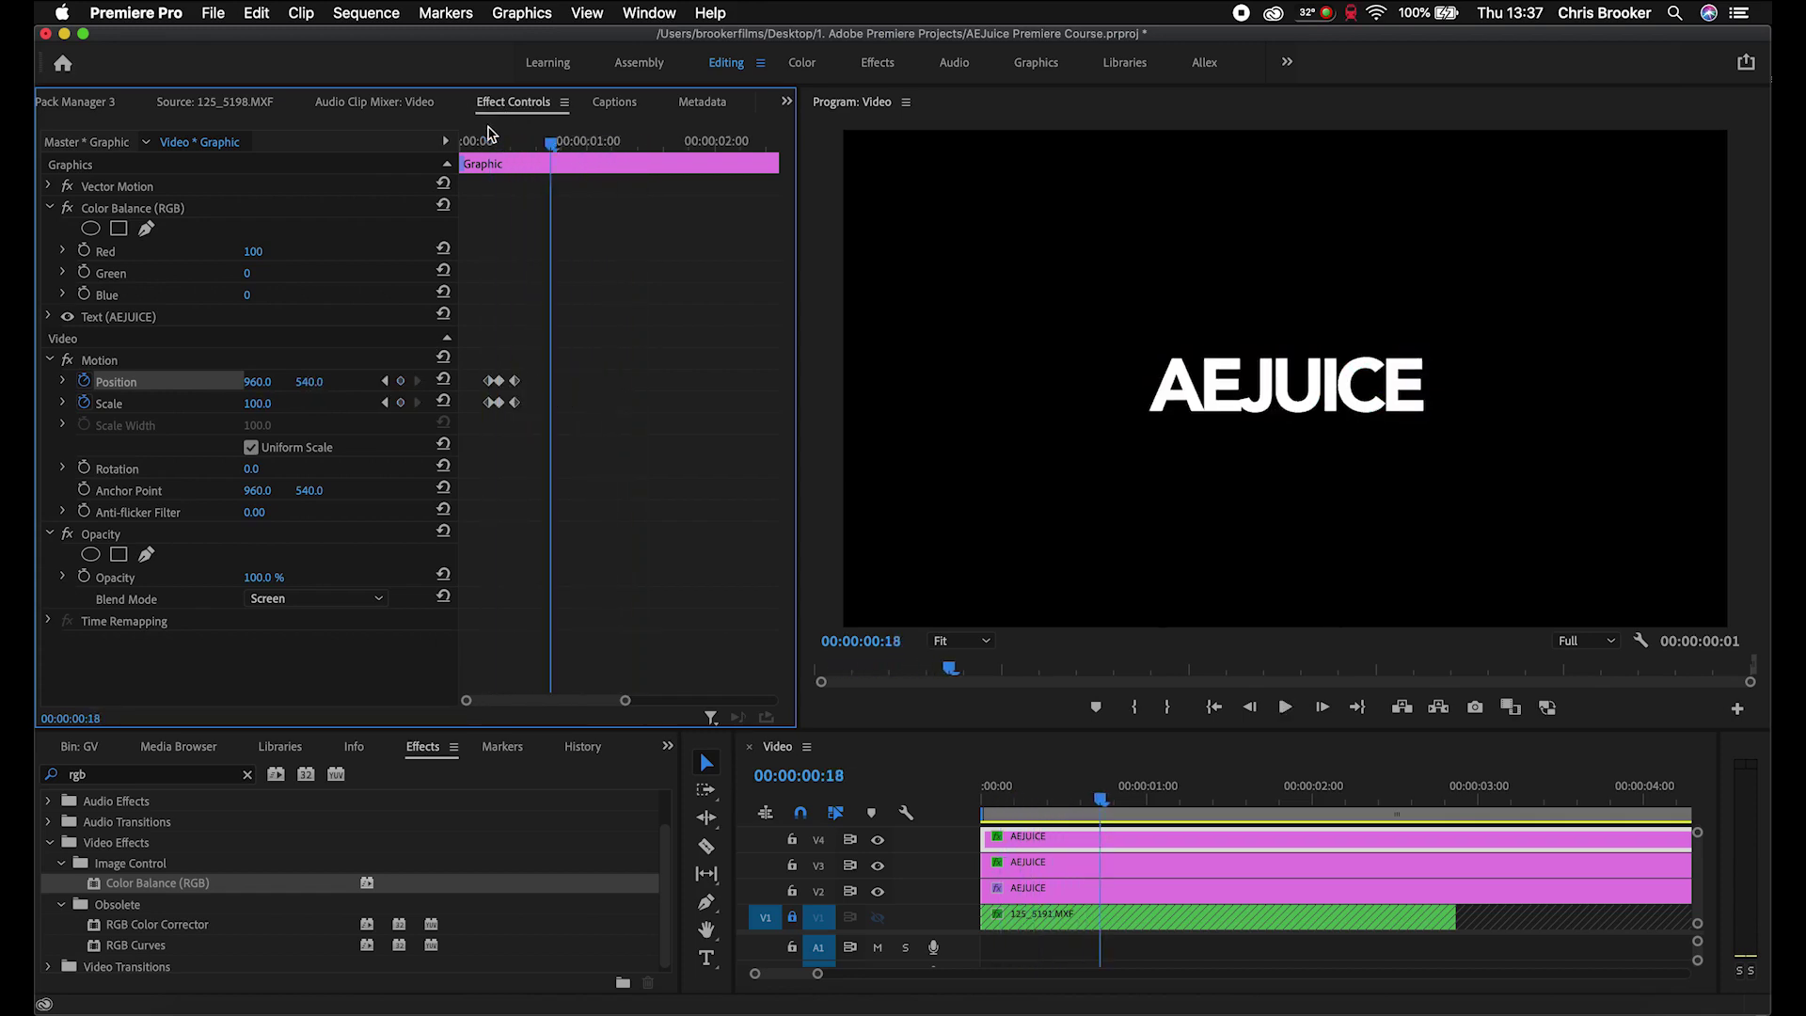
drag(467, 365, 514, 424)
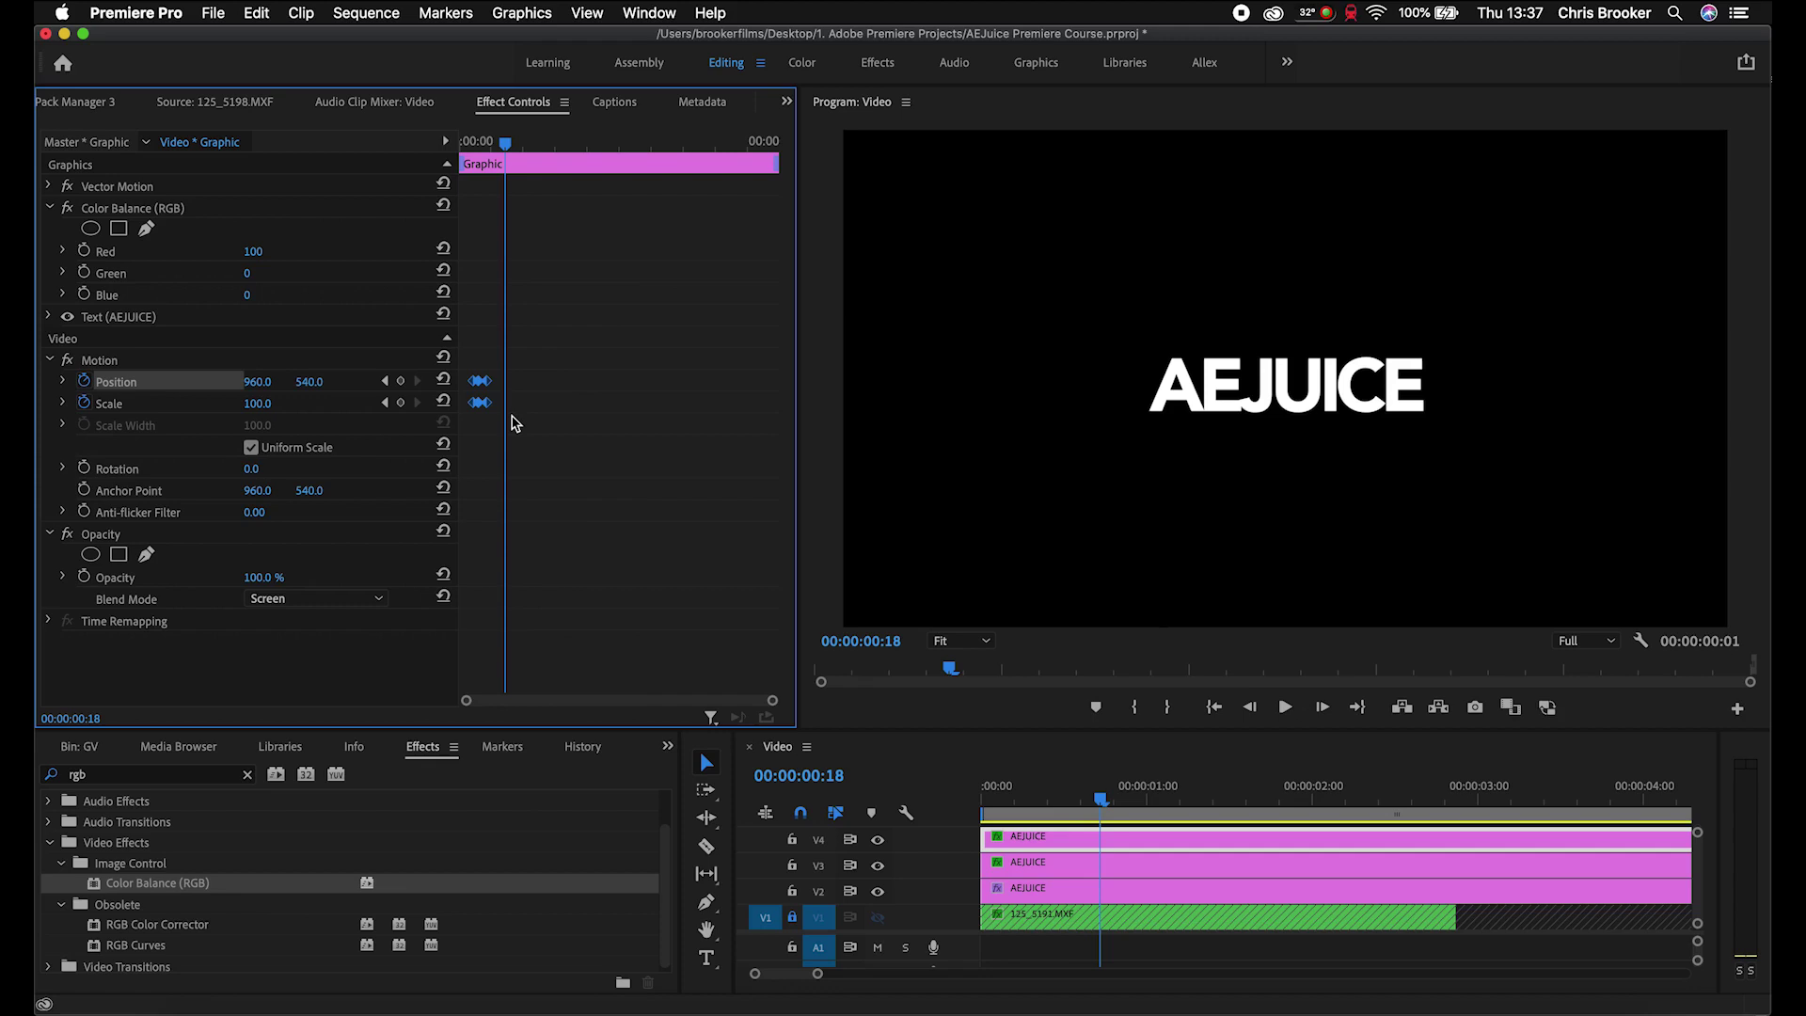
drag(513, 143, 703, 146)
key(cmd+v)
key(cmd+v)
key(cmd+v)
key(cmd+v)
key(cmd+v)
key(cmd+v)
Step: Play the sequence from the beginning to review the repeated RGB-split glitches
click(461, 143)
key(space)
key(space)
key(space)
Step: Remove all Position and Scale keyframes from the V4 clip with the playhead at 00:00:03:24
drag(618, 143, 711, 143)
click(83, 381)
key(Return)
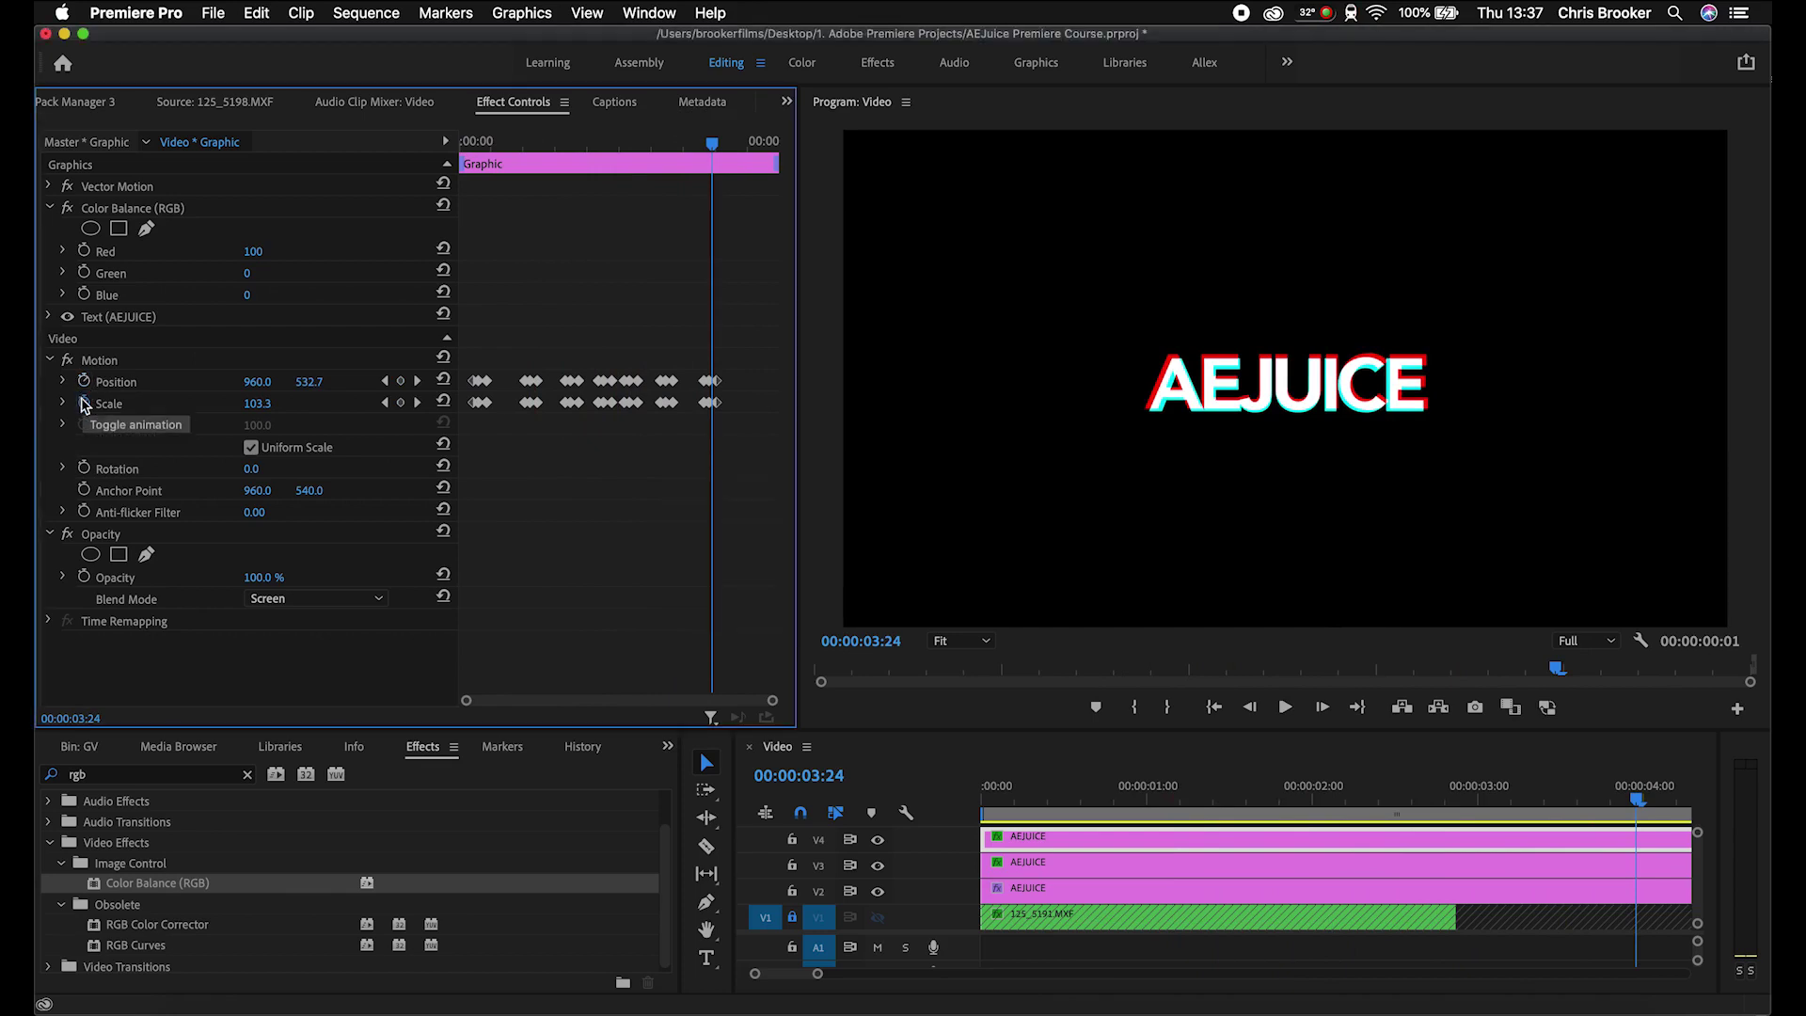
click(84, 404)
key(Return)
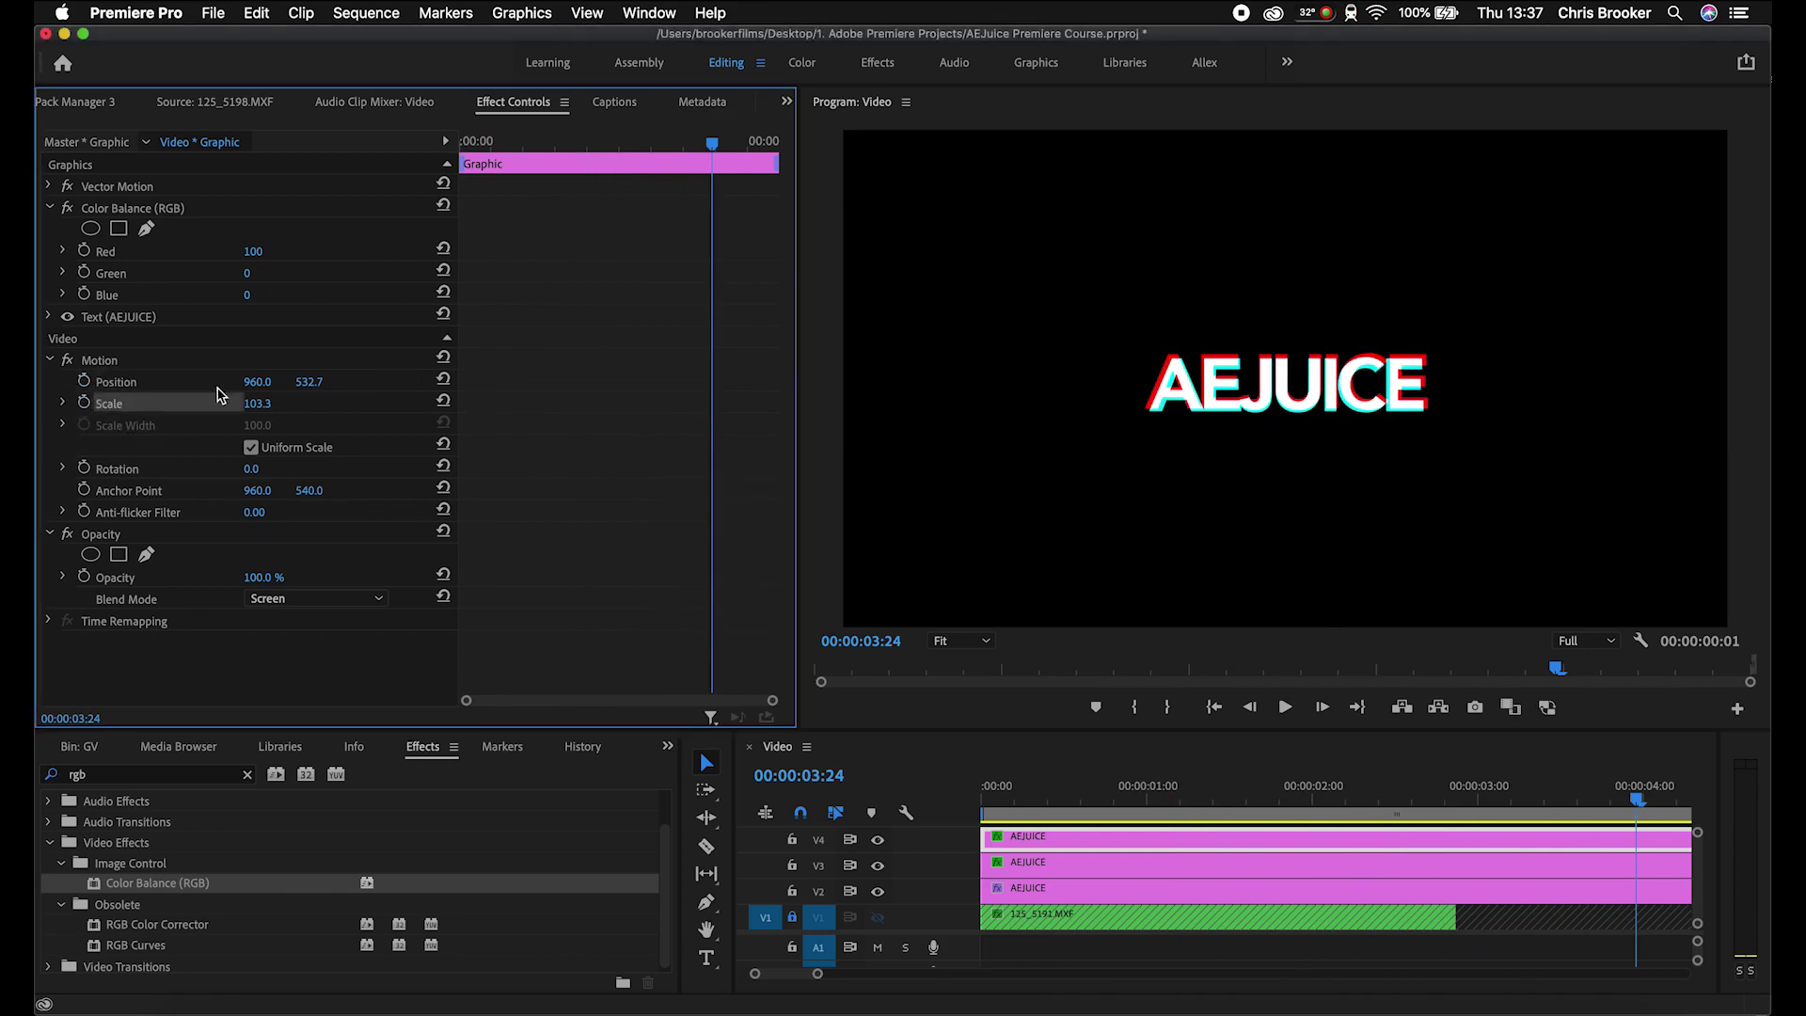
Step: Try a static color offset on the V4 clip with Position 964, 551.7 and Scale 104.3, and play it back
mouse_move(259, 406)
mouse_down()
mouse_move(320, 382)
mouse_move(260, 382)
mouse_up()
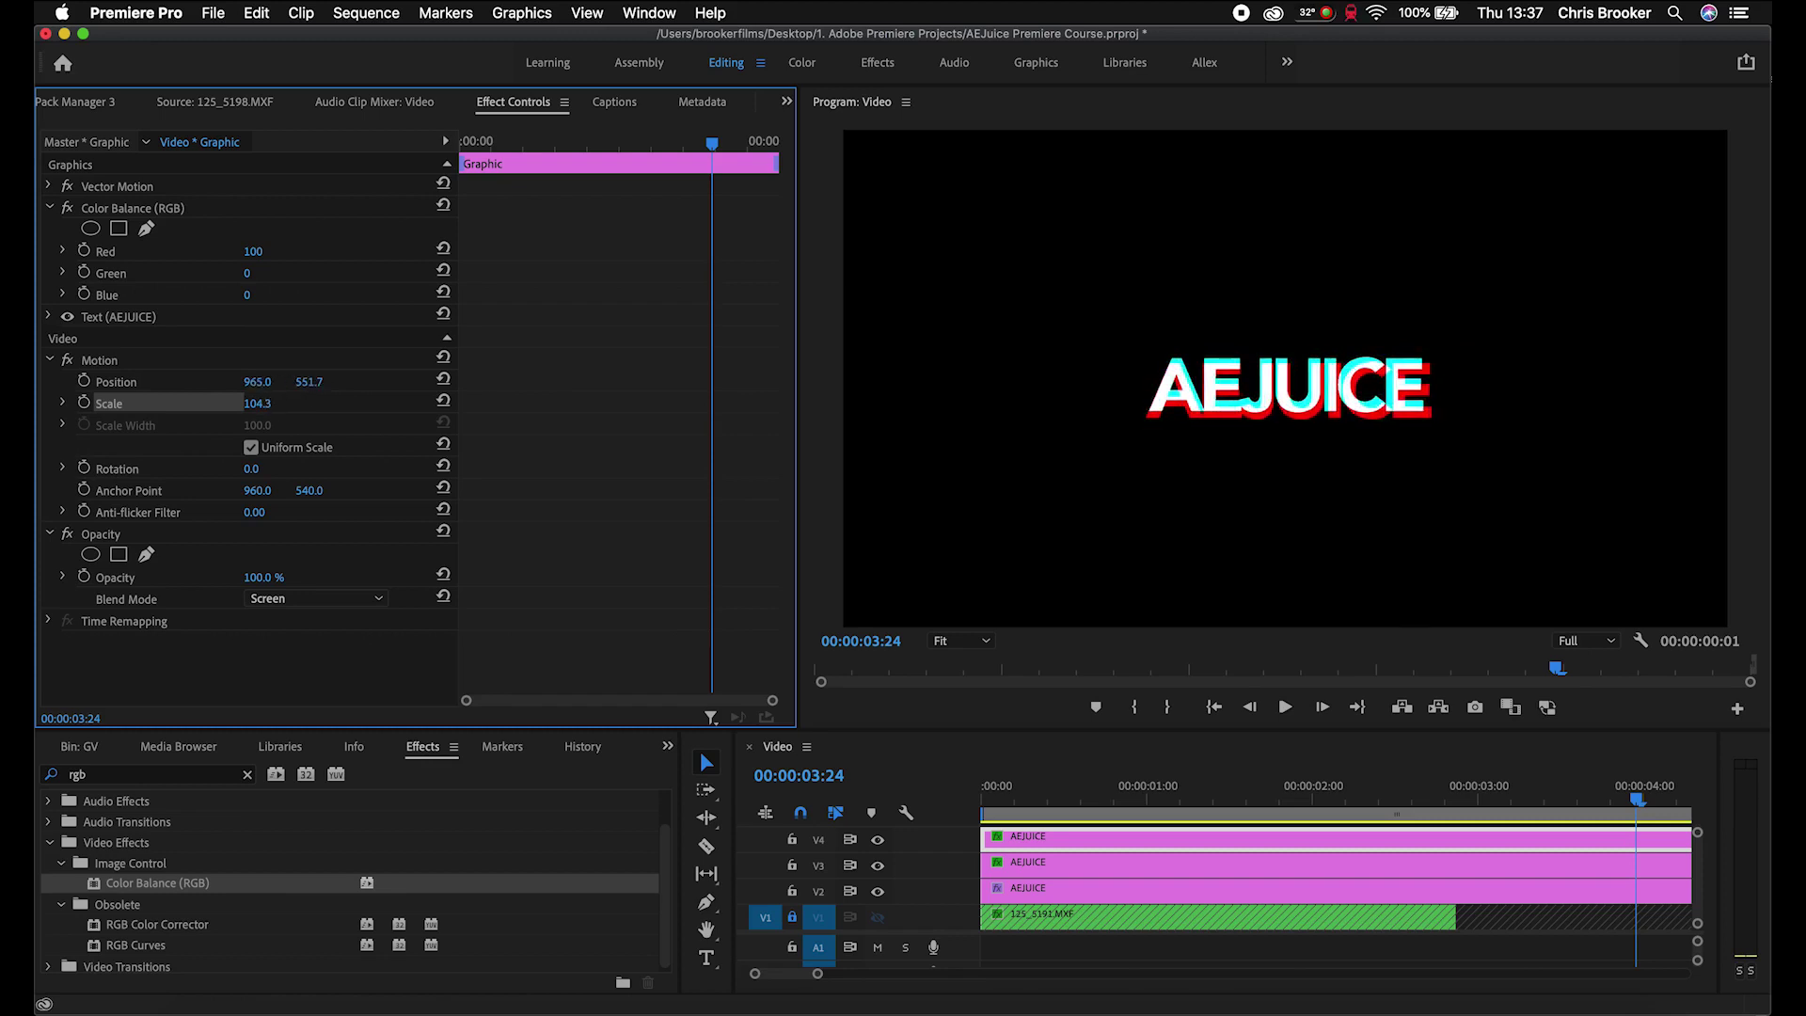
click(941, 787)
key(space)
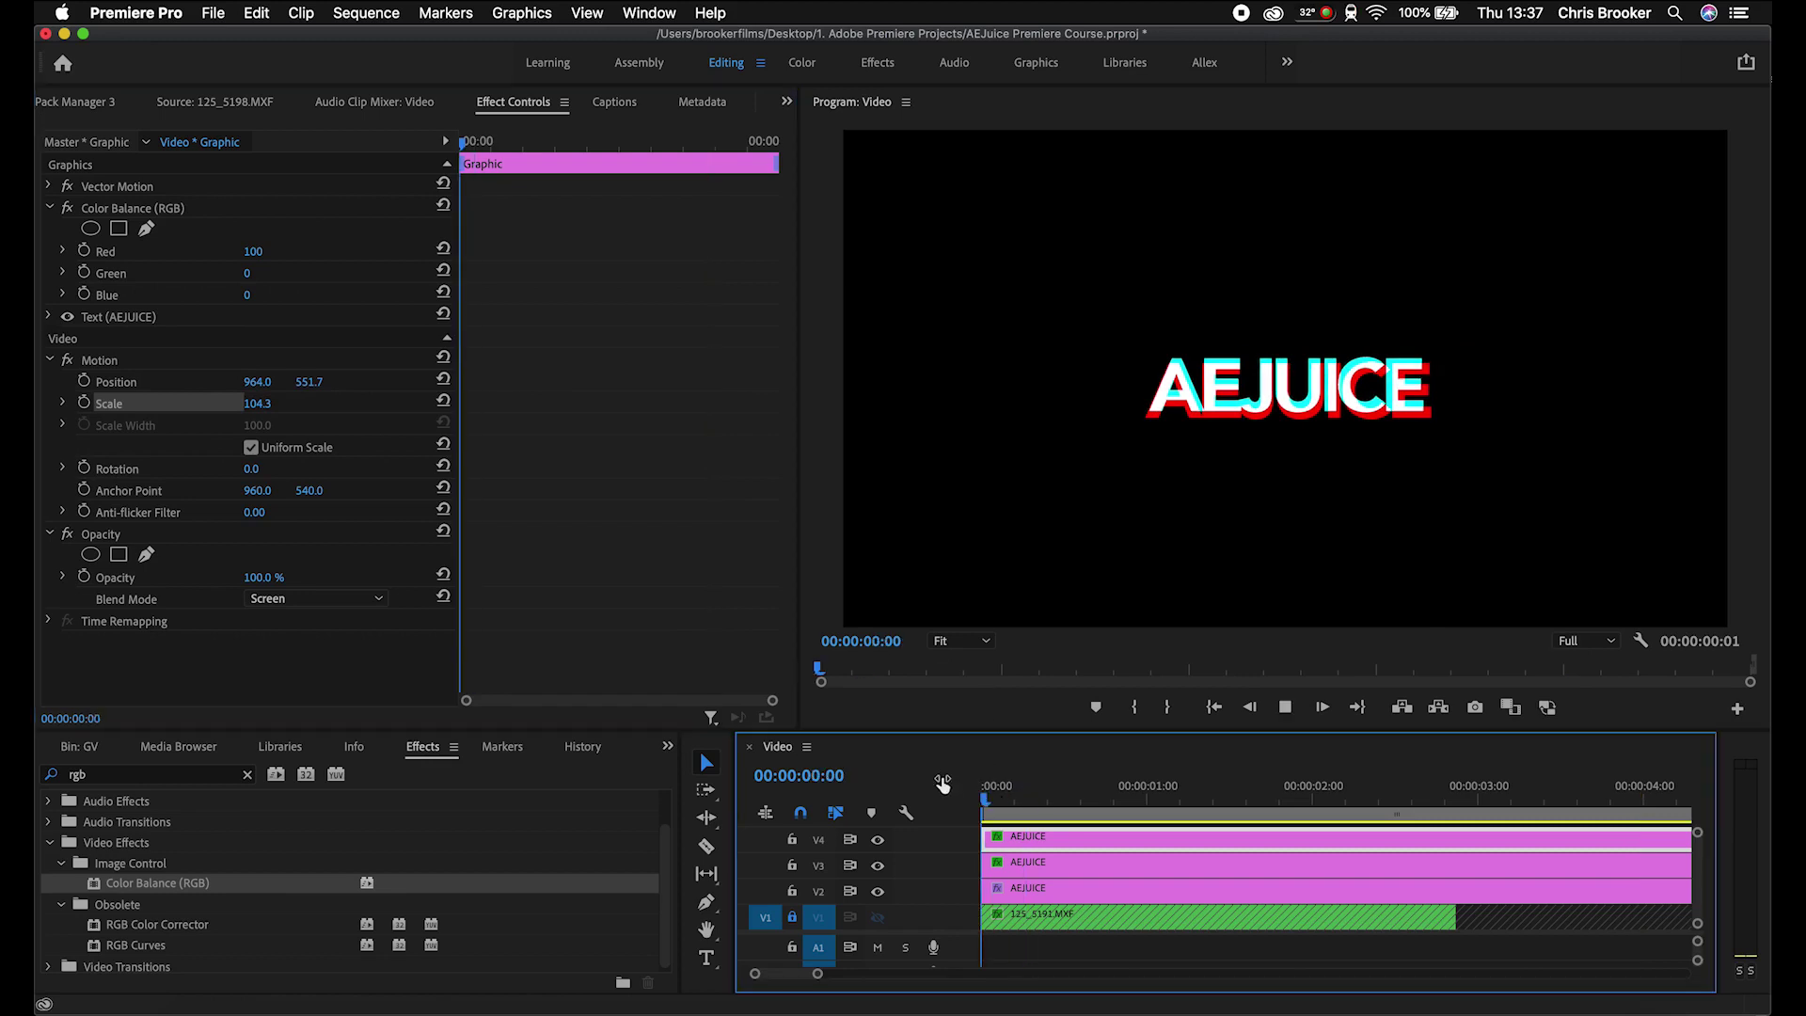
key(space)
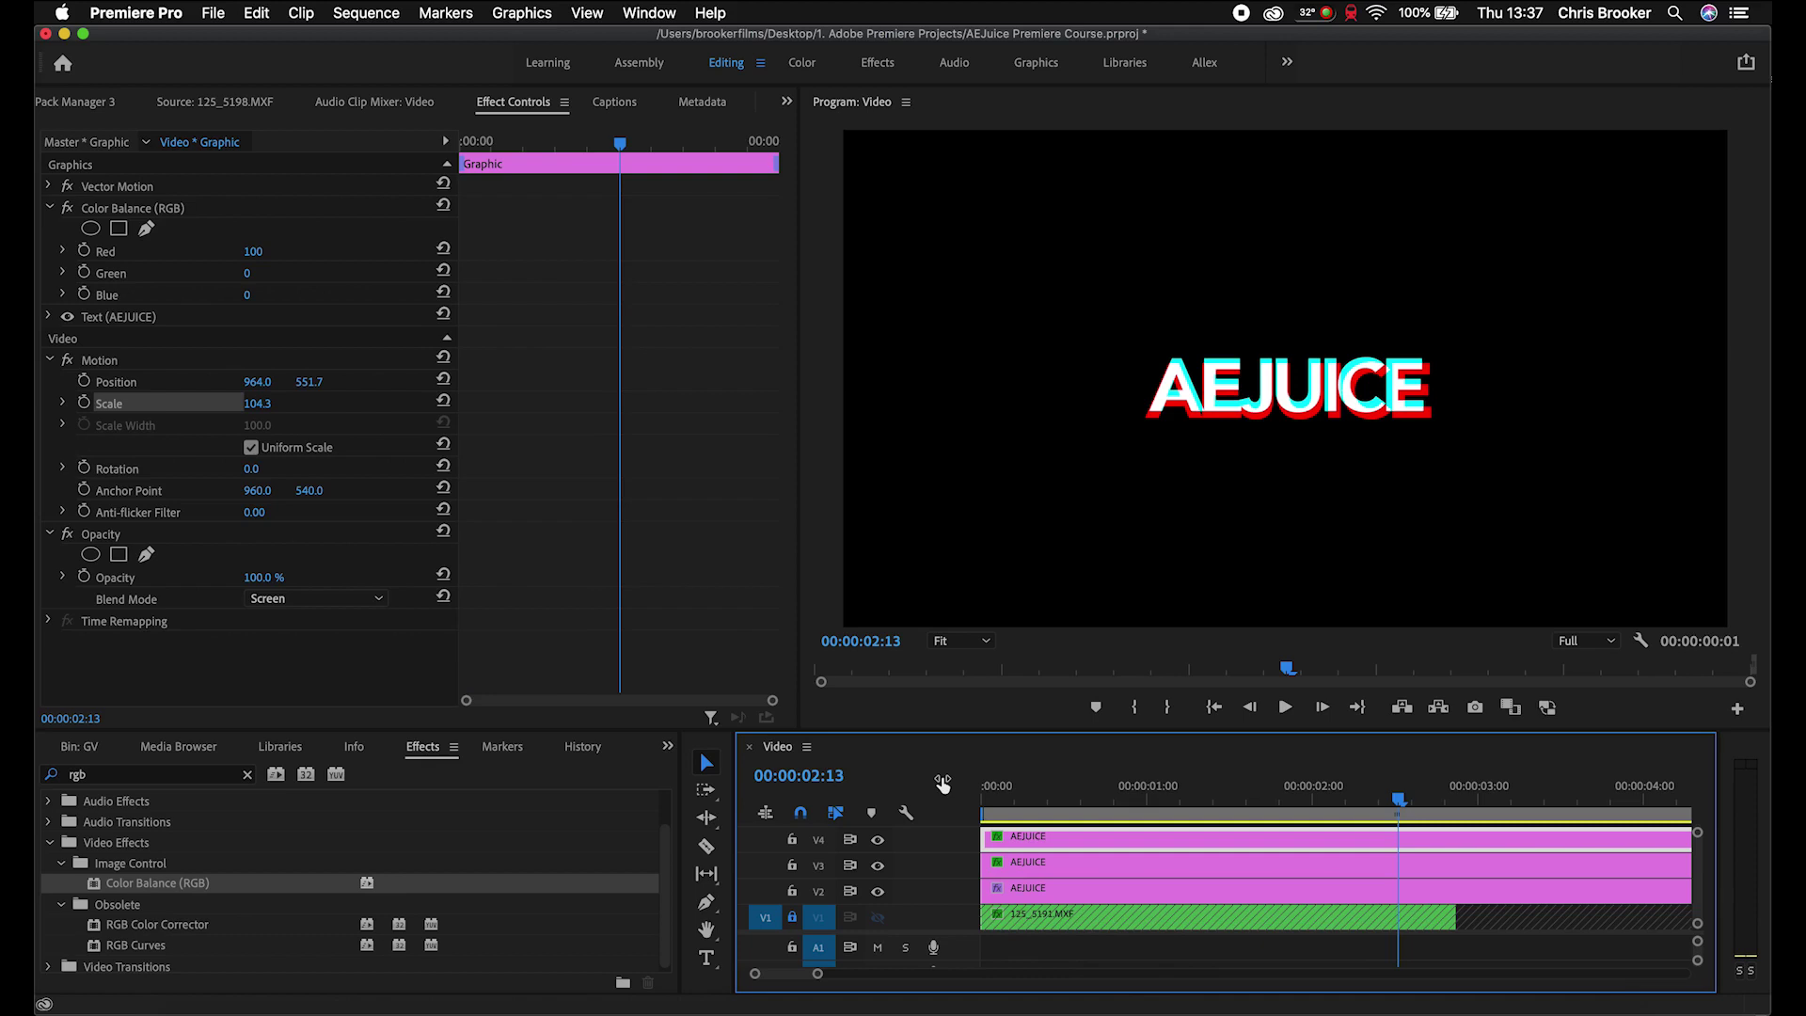
Step: Undo the static offset and the keyframe removal on the V4 clip, and play the animation again
key(super+z)
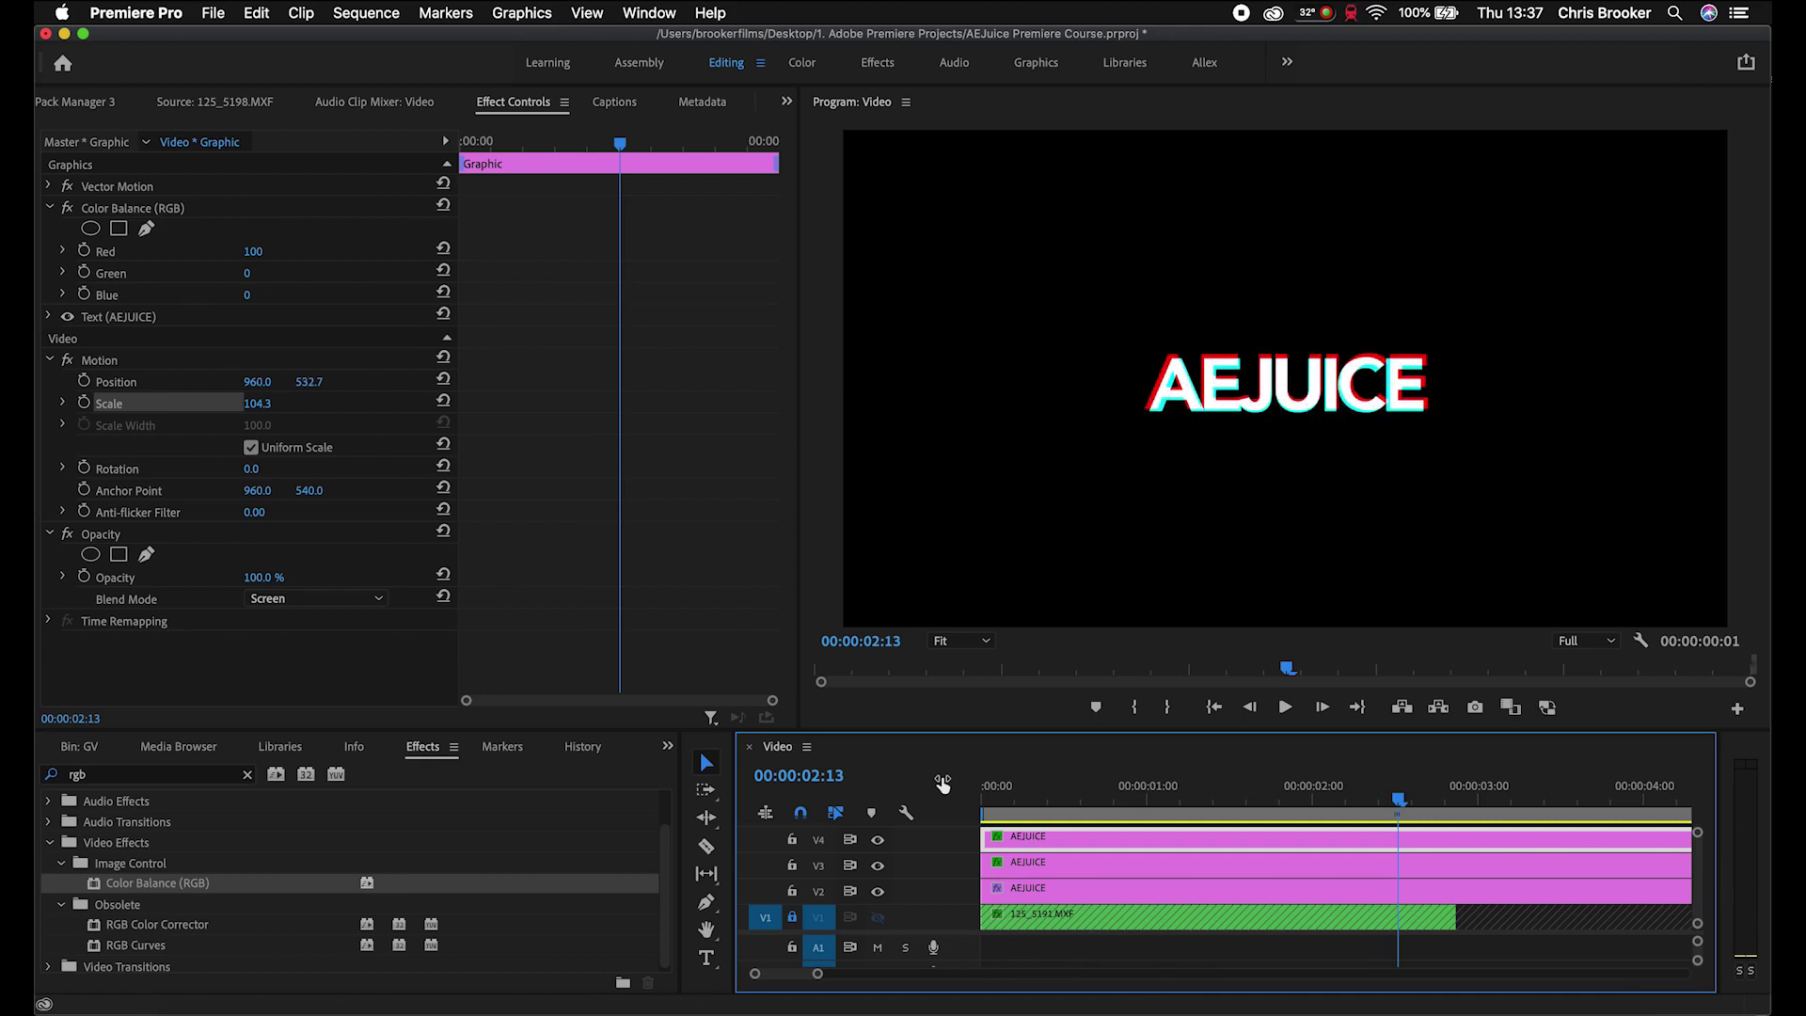
key(super+z)
key(space)
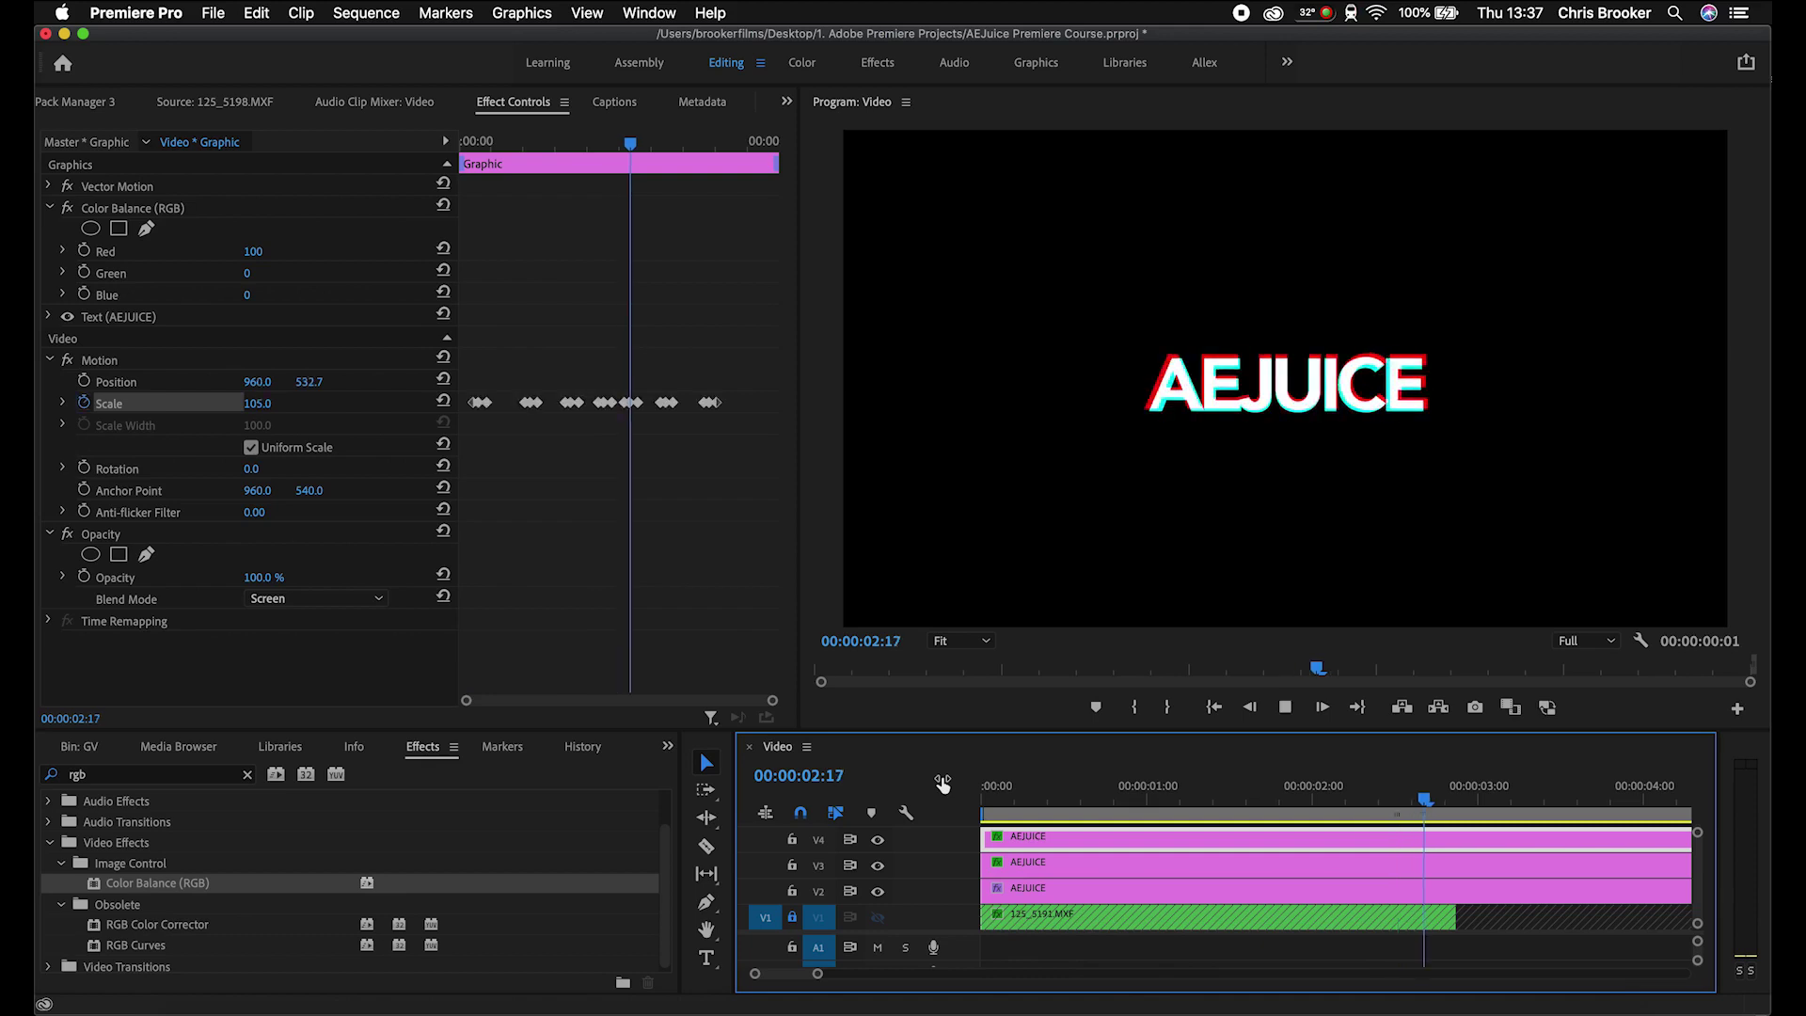
key(space)
Step: Search the effects for "warp" and apply Wave Warp to the V3 AEJUICE clip
click(1110, 870)
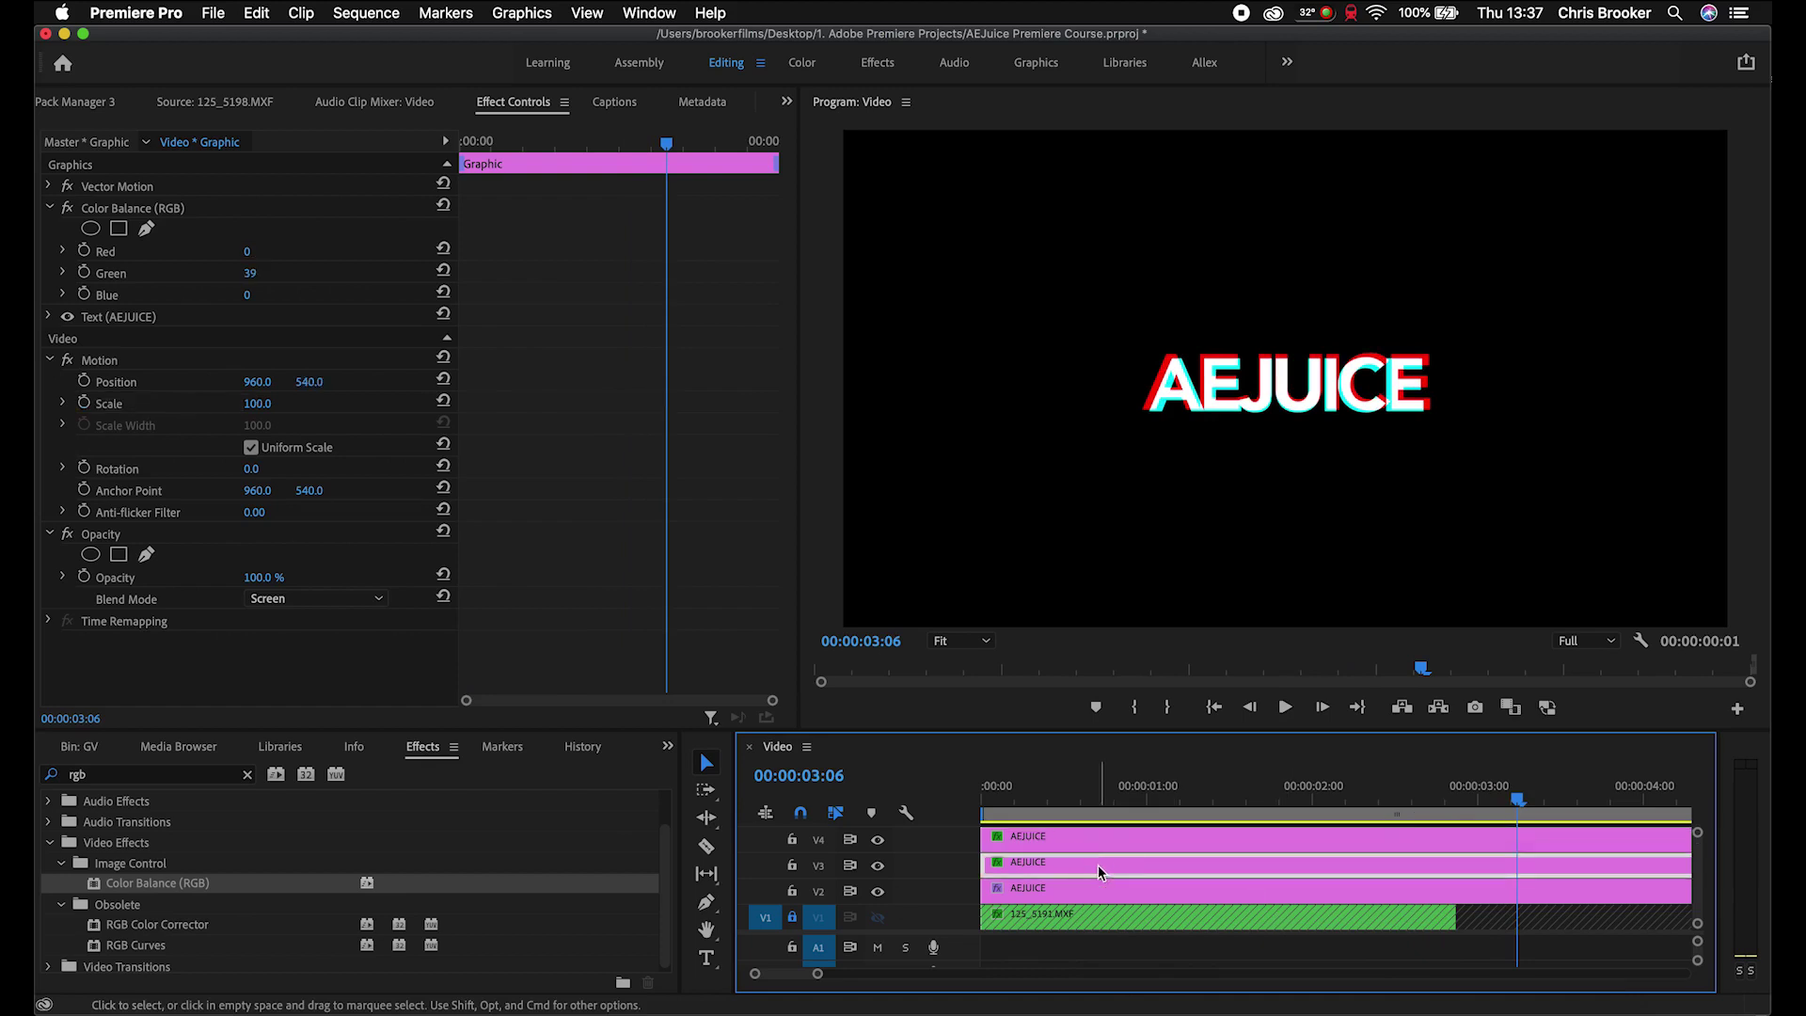
click(250, 775)
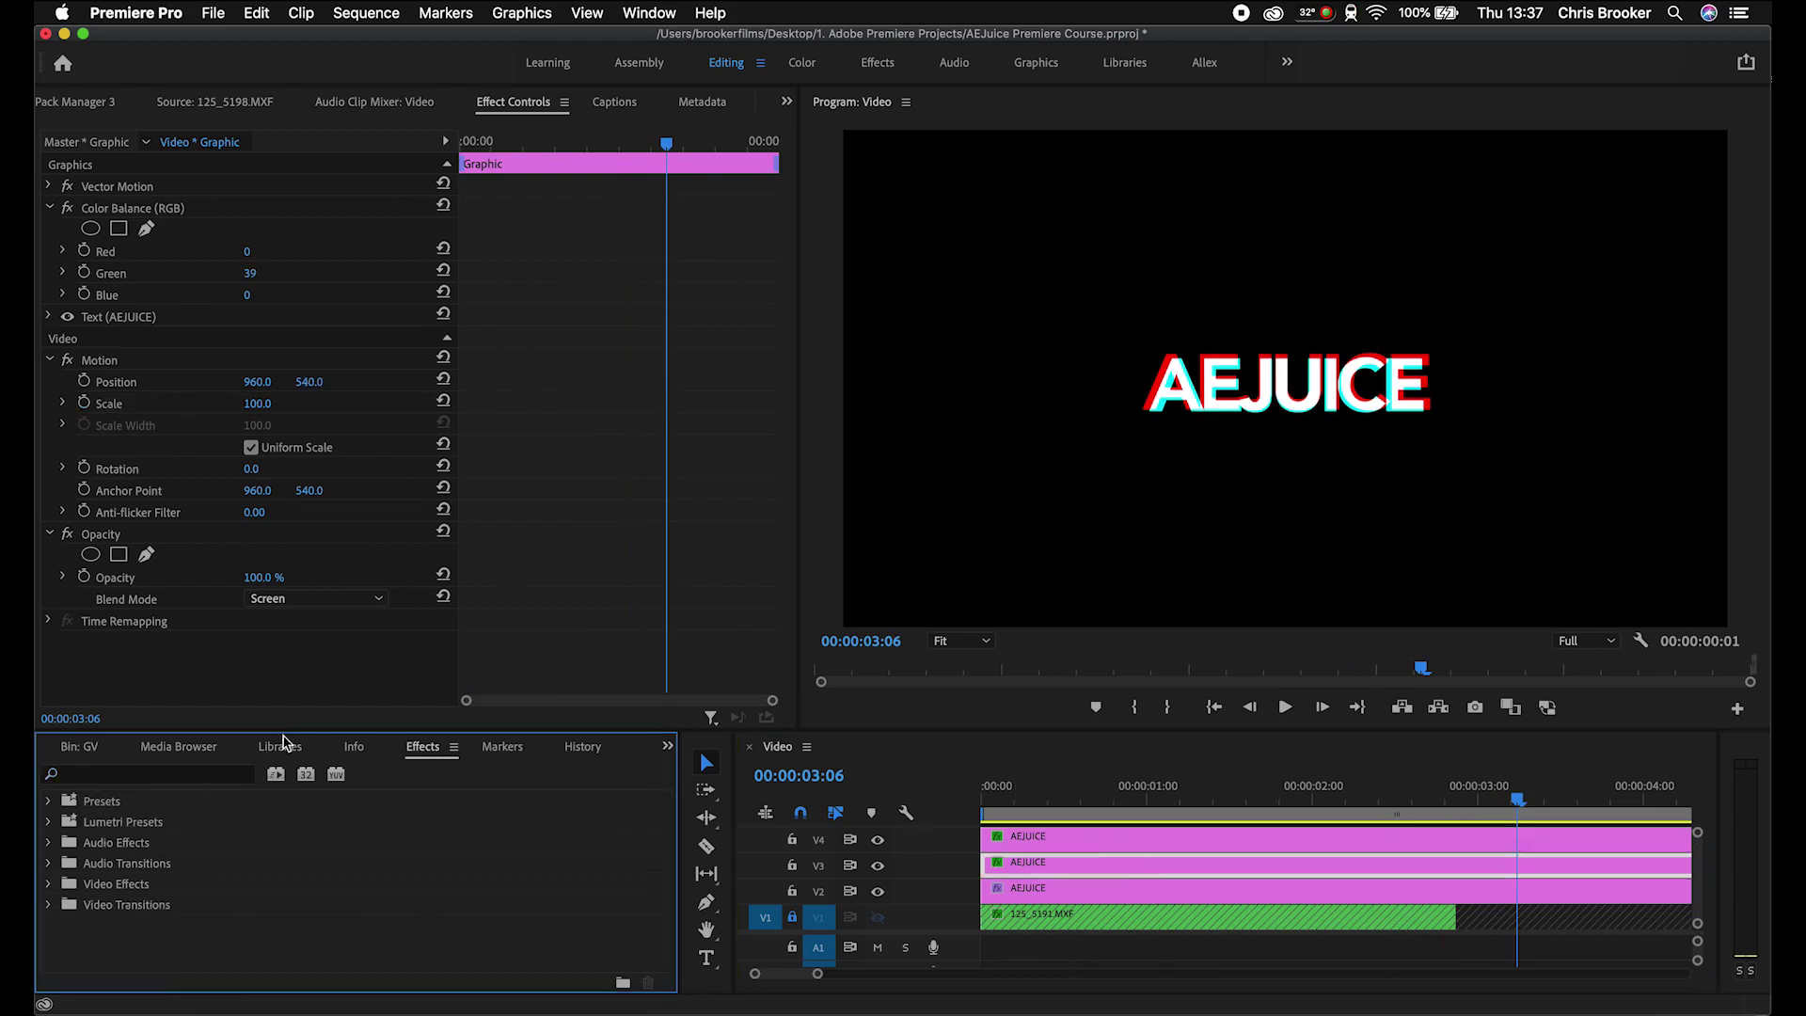
drag(288, 729, 290, 623)
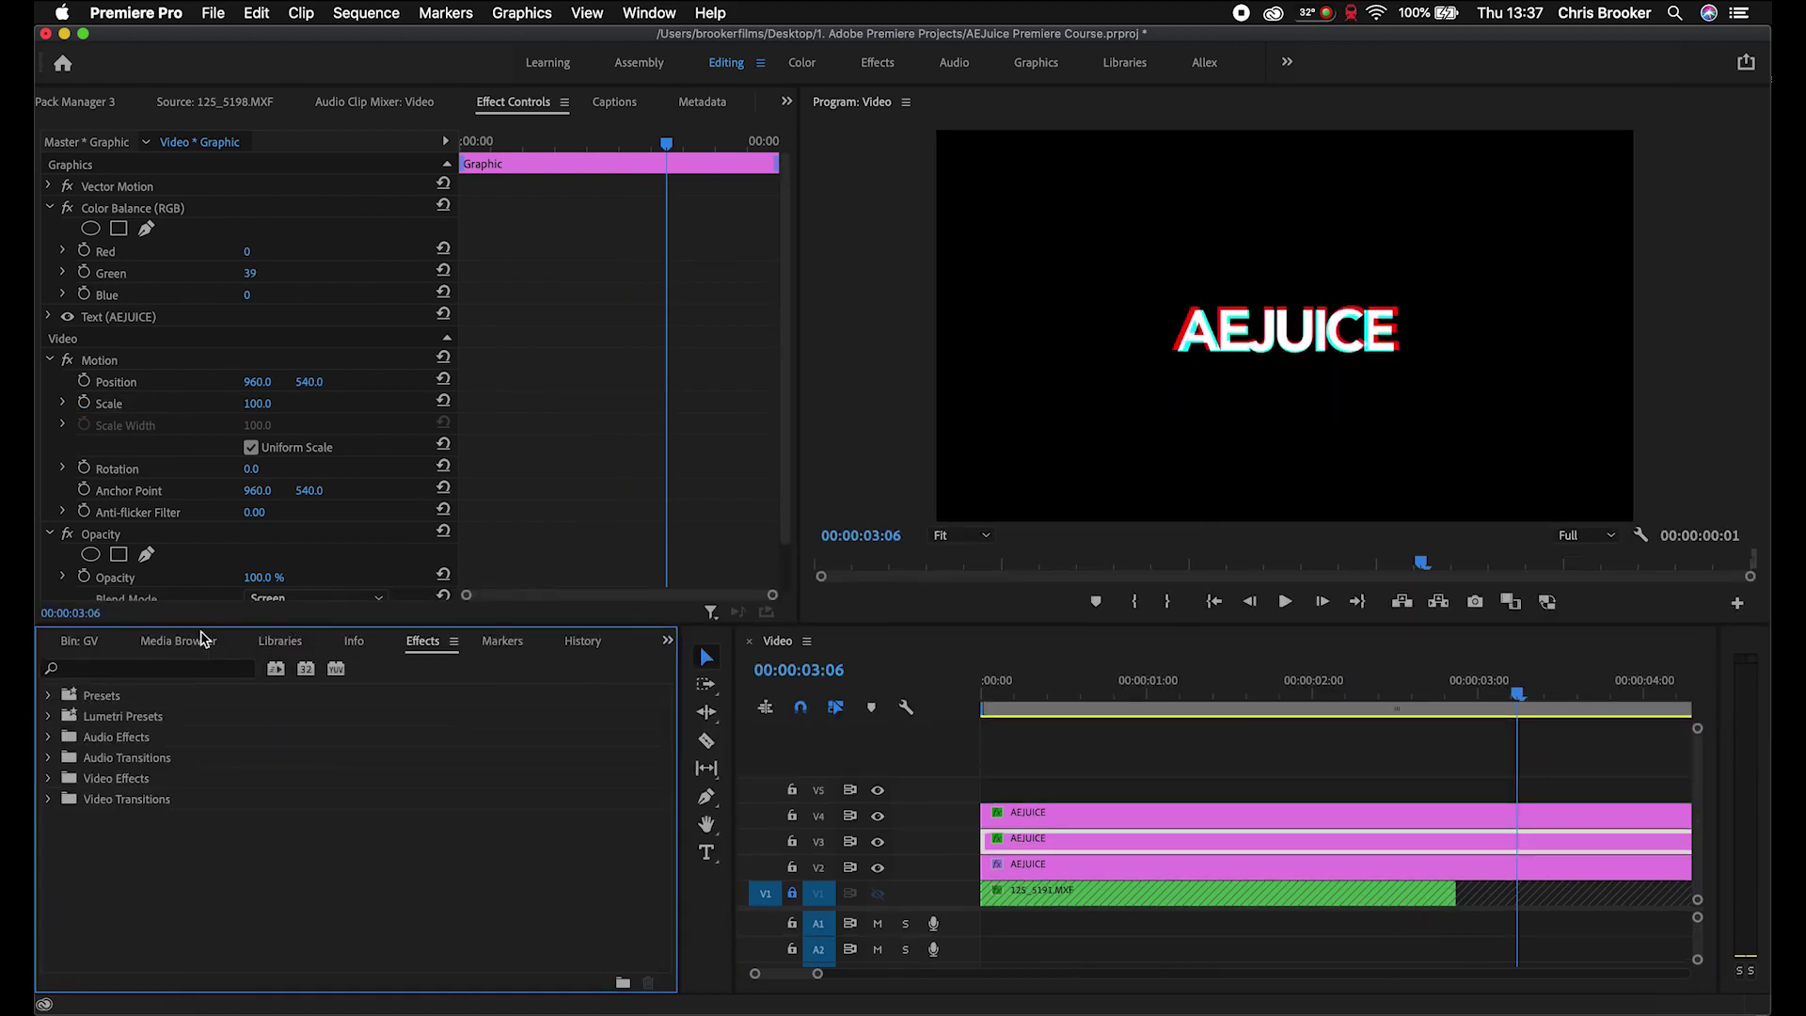
click(155, 669)
text(warp)
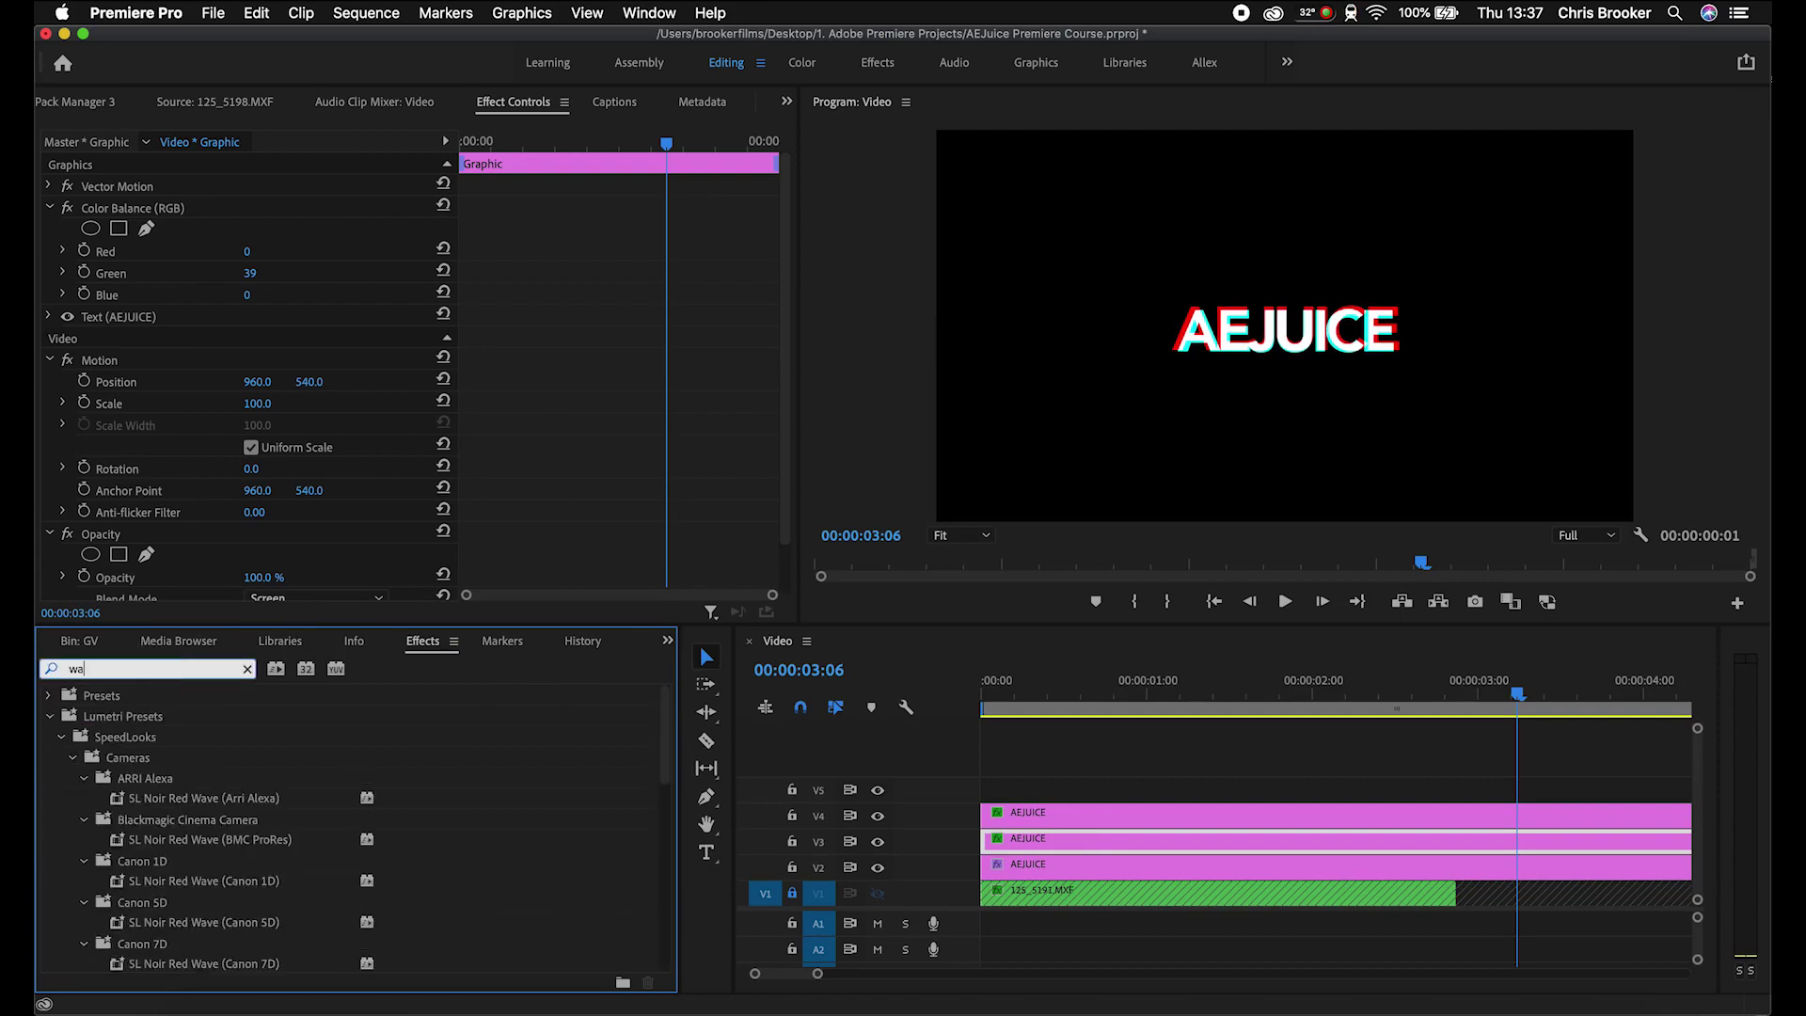
click(137, 842)
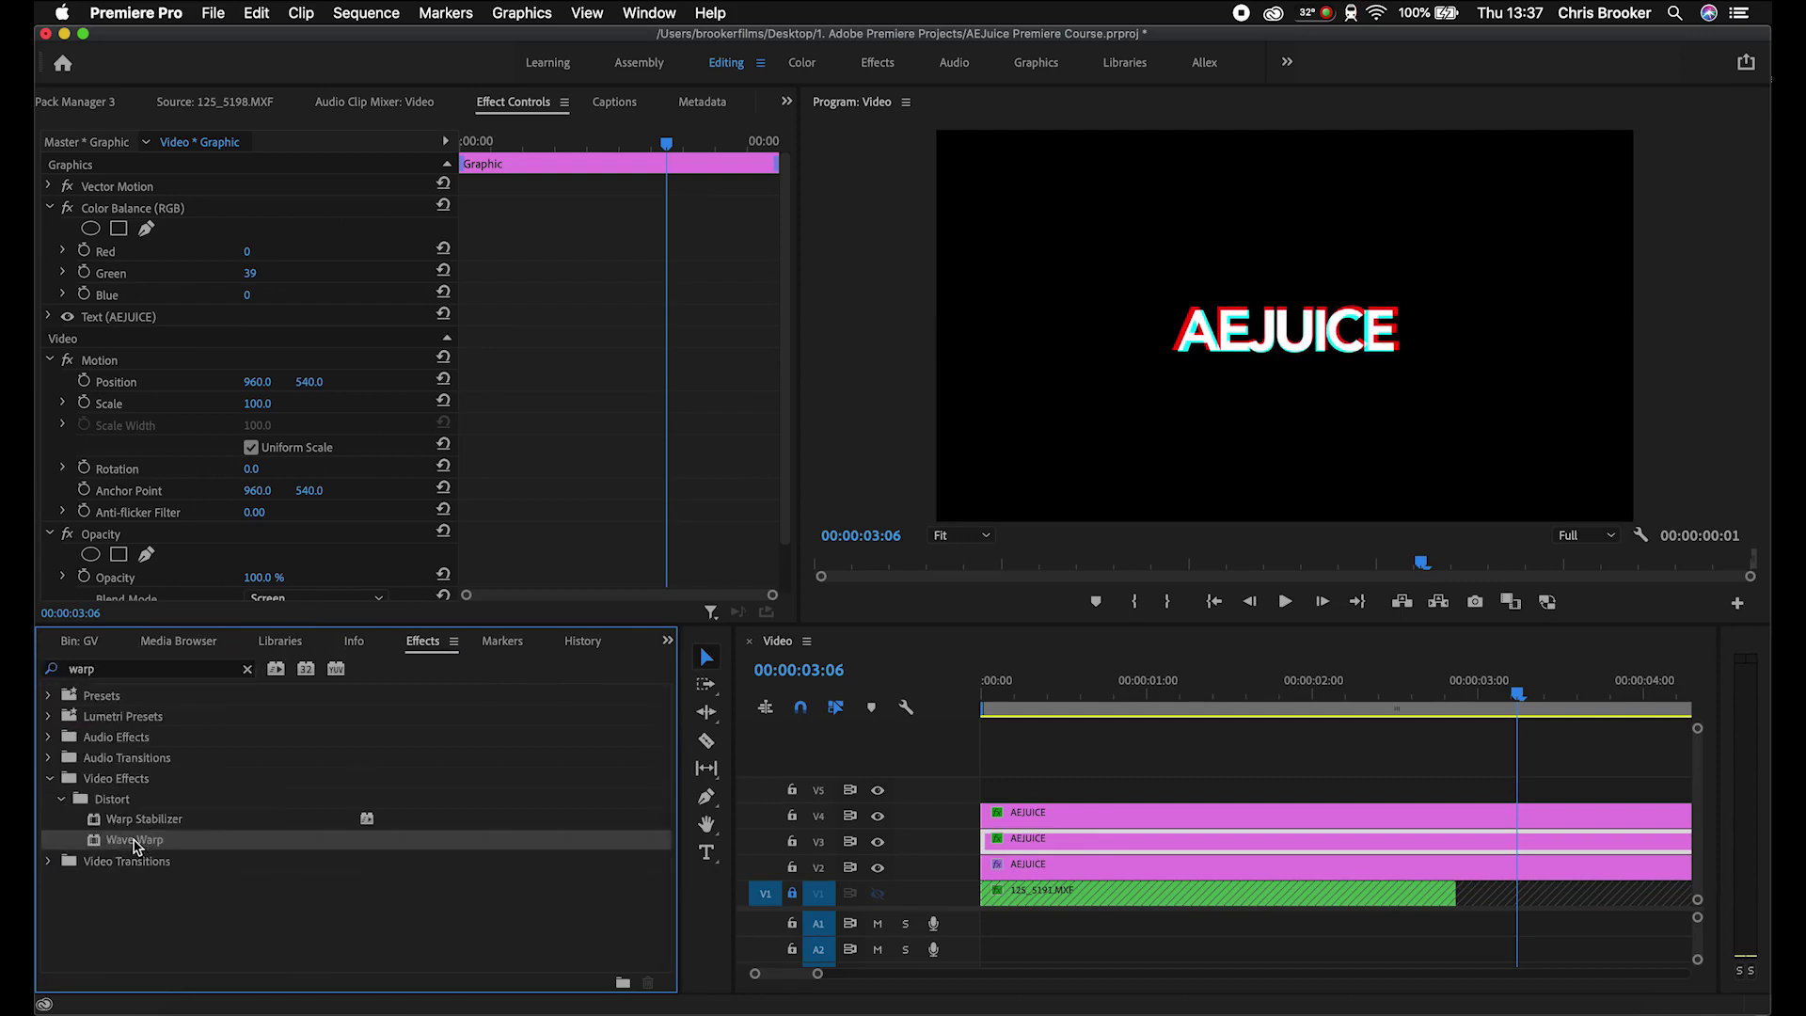
drag(129, 840, 1138, 856)
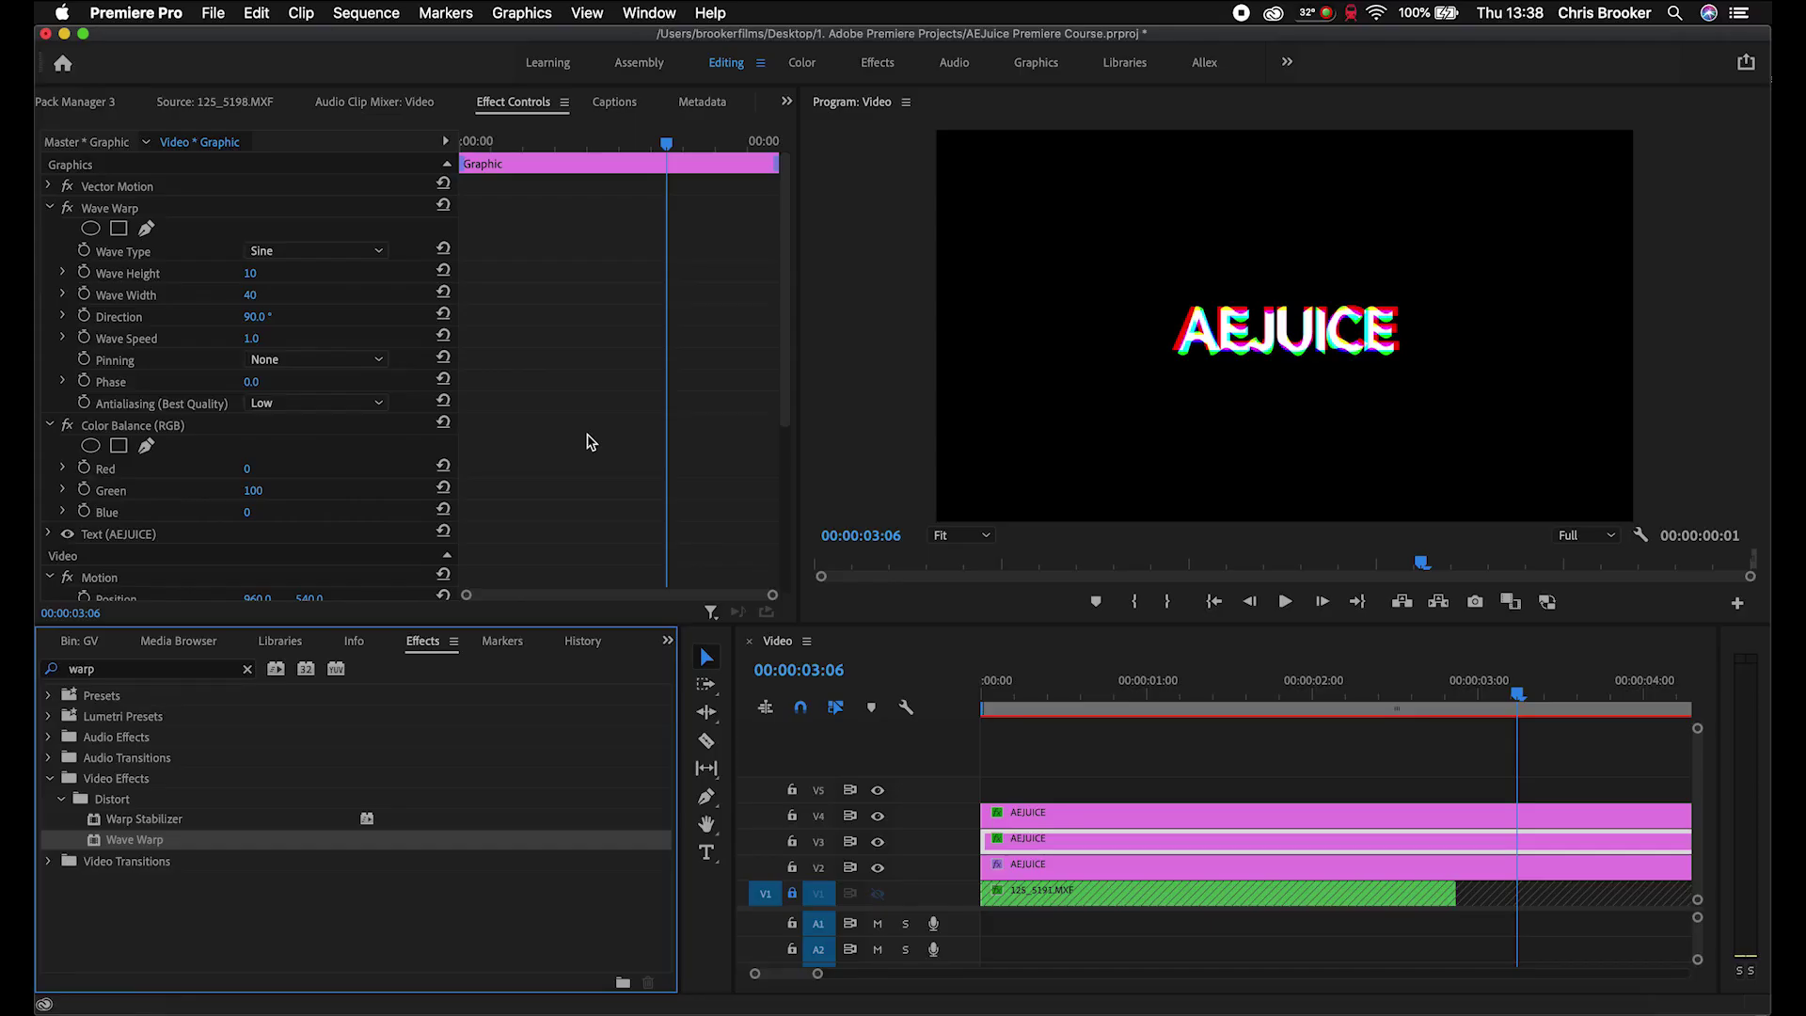
Step: Set the V3 clip's Wave Warp to a Square wave type with Wave Height 8 and Wave Width 89
click(331, 250)
click(287, 298)
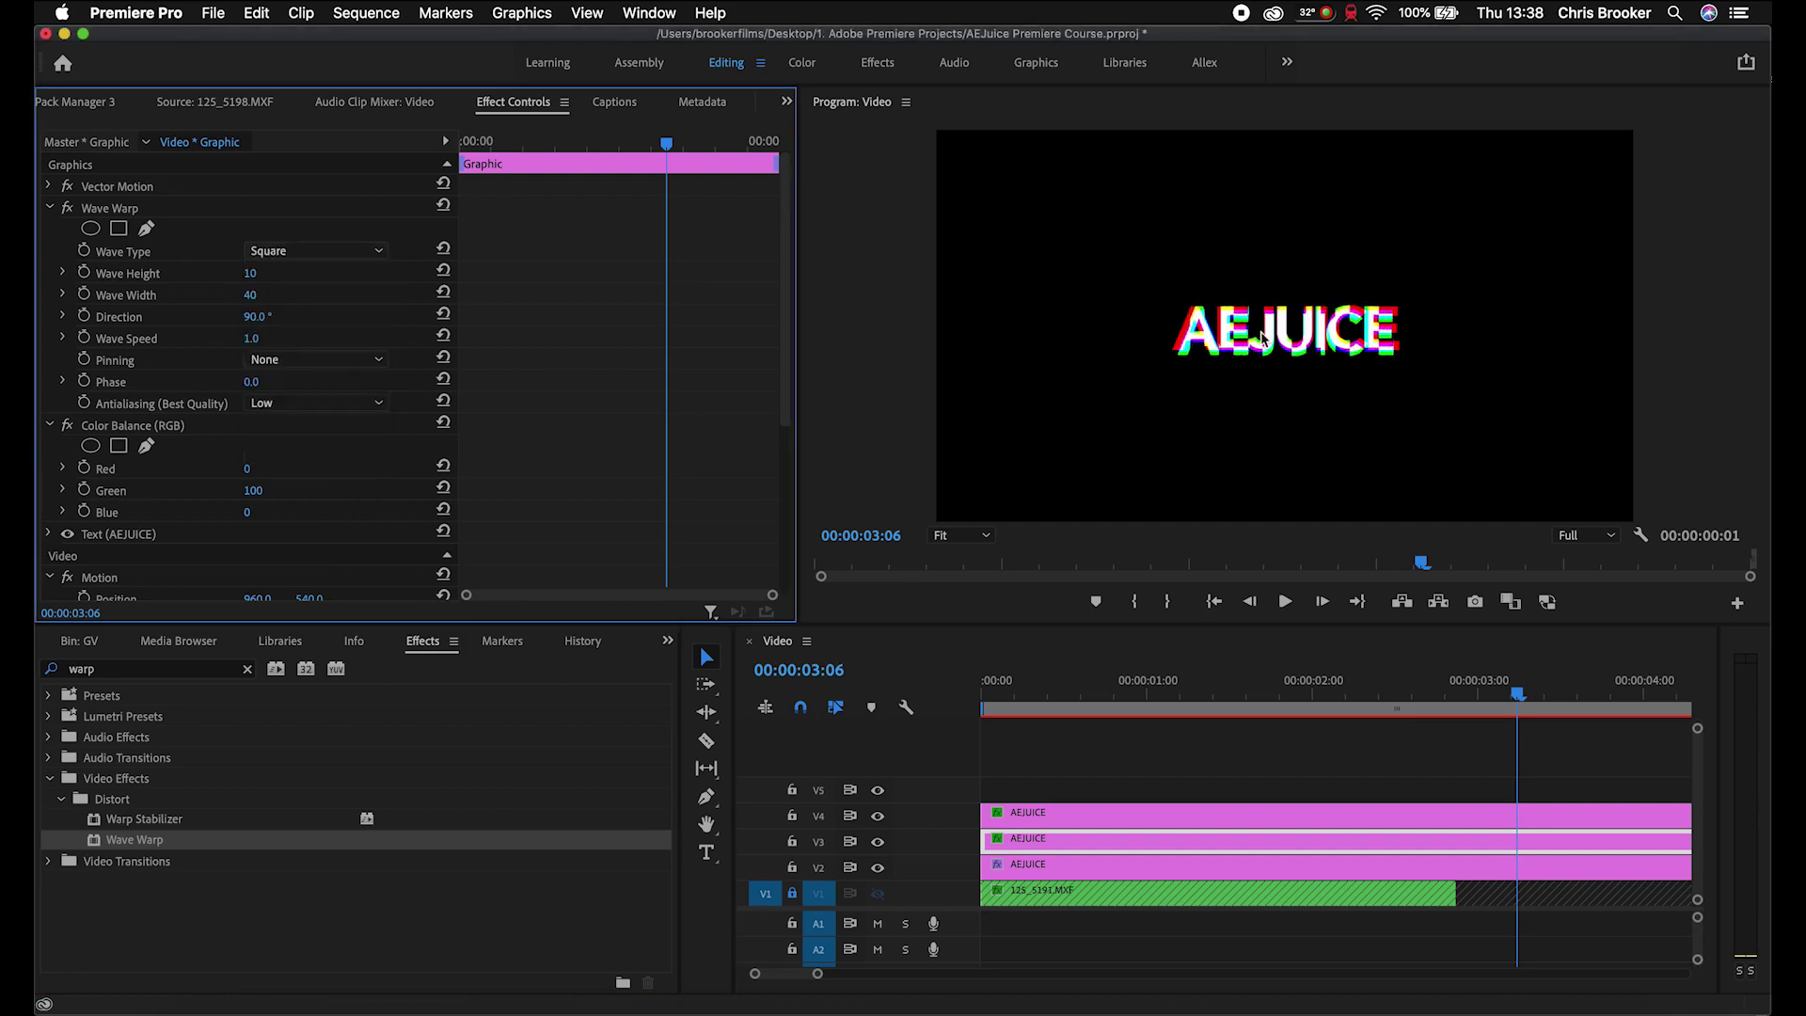
mouse_move(248, 274)
mouse_down()
mouse_move(272, 275)
mouse_move(245, 274)
mouse_up()
drag(251, 294, 272, 296)
Step: Keyframe the V3 clip's Wave Width at 00:00:00:00 and 00:00:00:09, and set it to 26 between them at 00:00:00:04
key(Home)
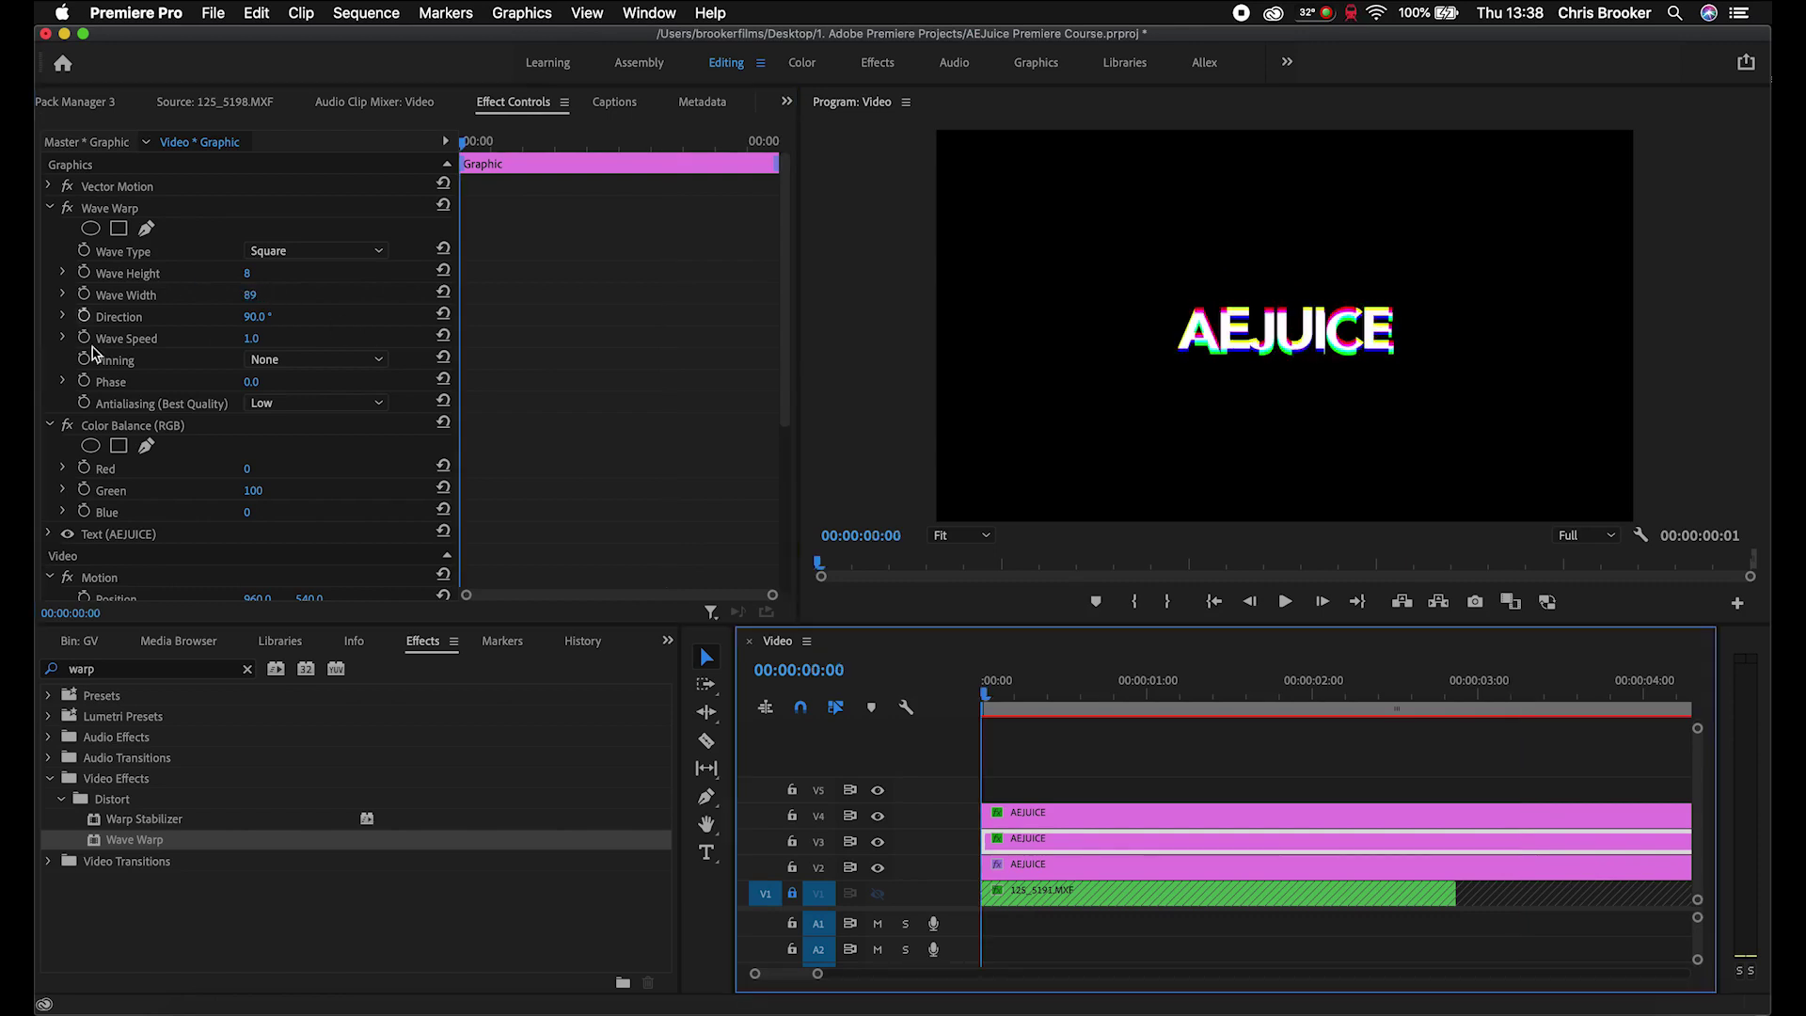
click(499, 146)
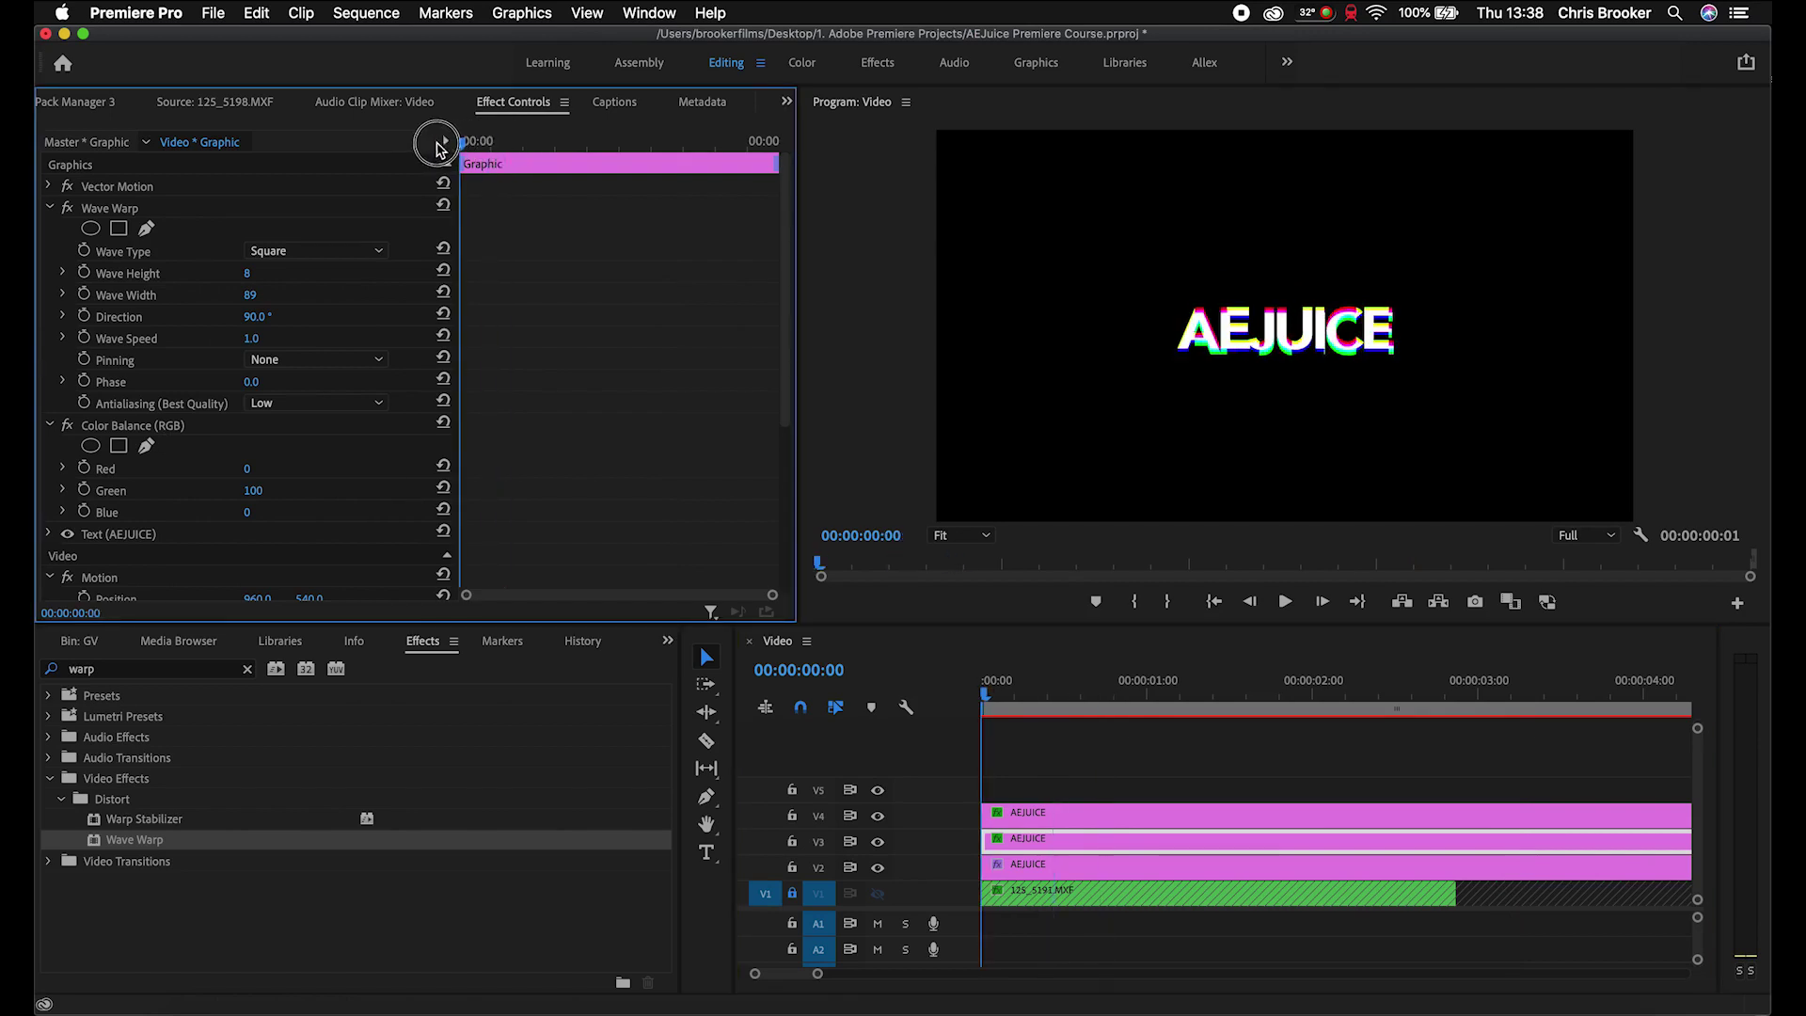
click(84, 295)
drag(485, 141, 486, 143)
click(508, 268)
key(=)
scroll(510, 274, down, 1)
scroll(513, 278, up, 1)
click(402, 294)
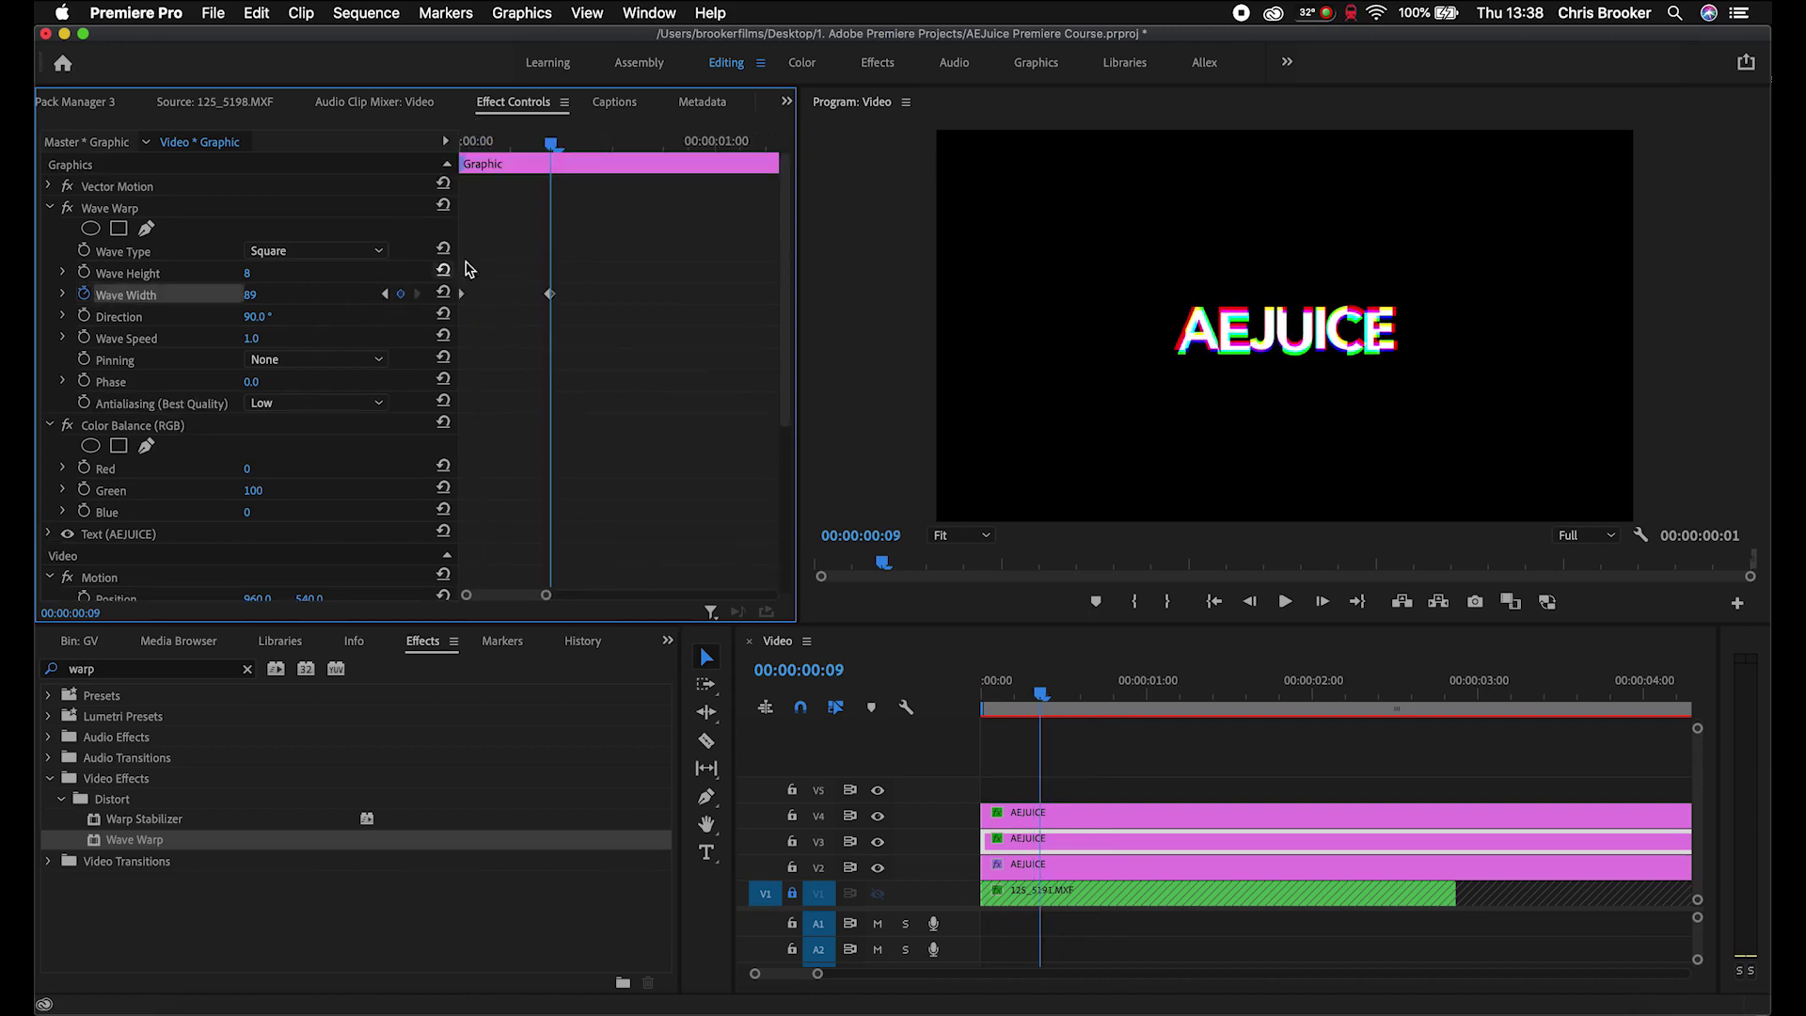
drag(544, 146, 505, 139)
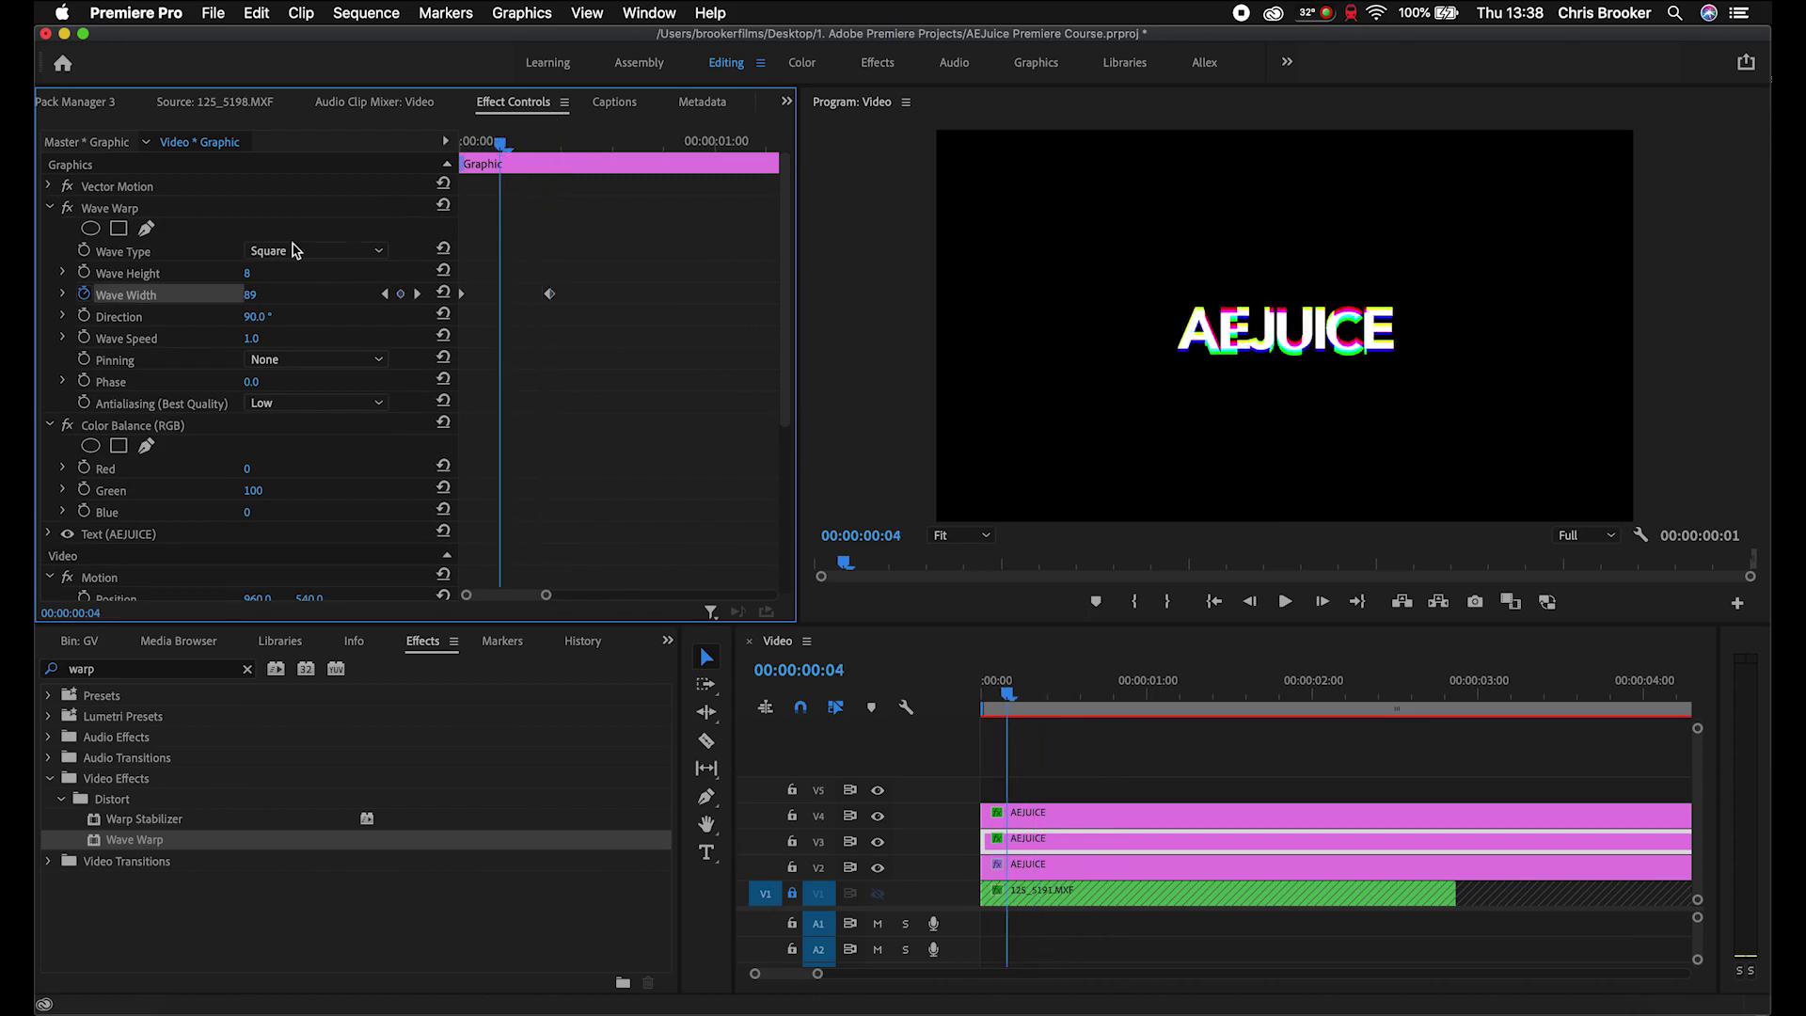
drag(249, 294, 202, 295)
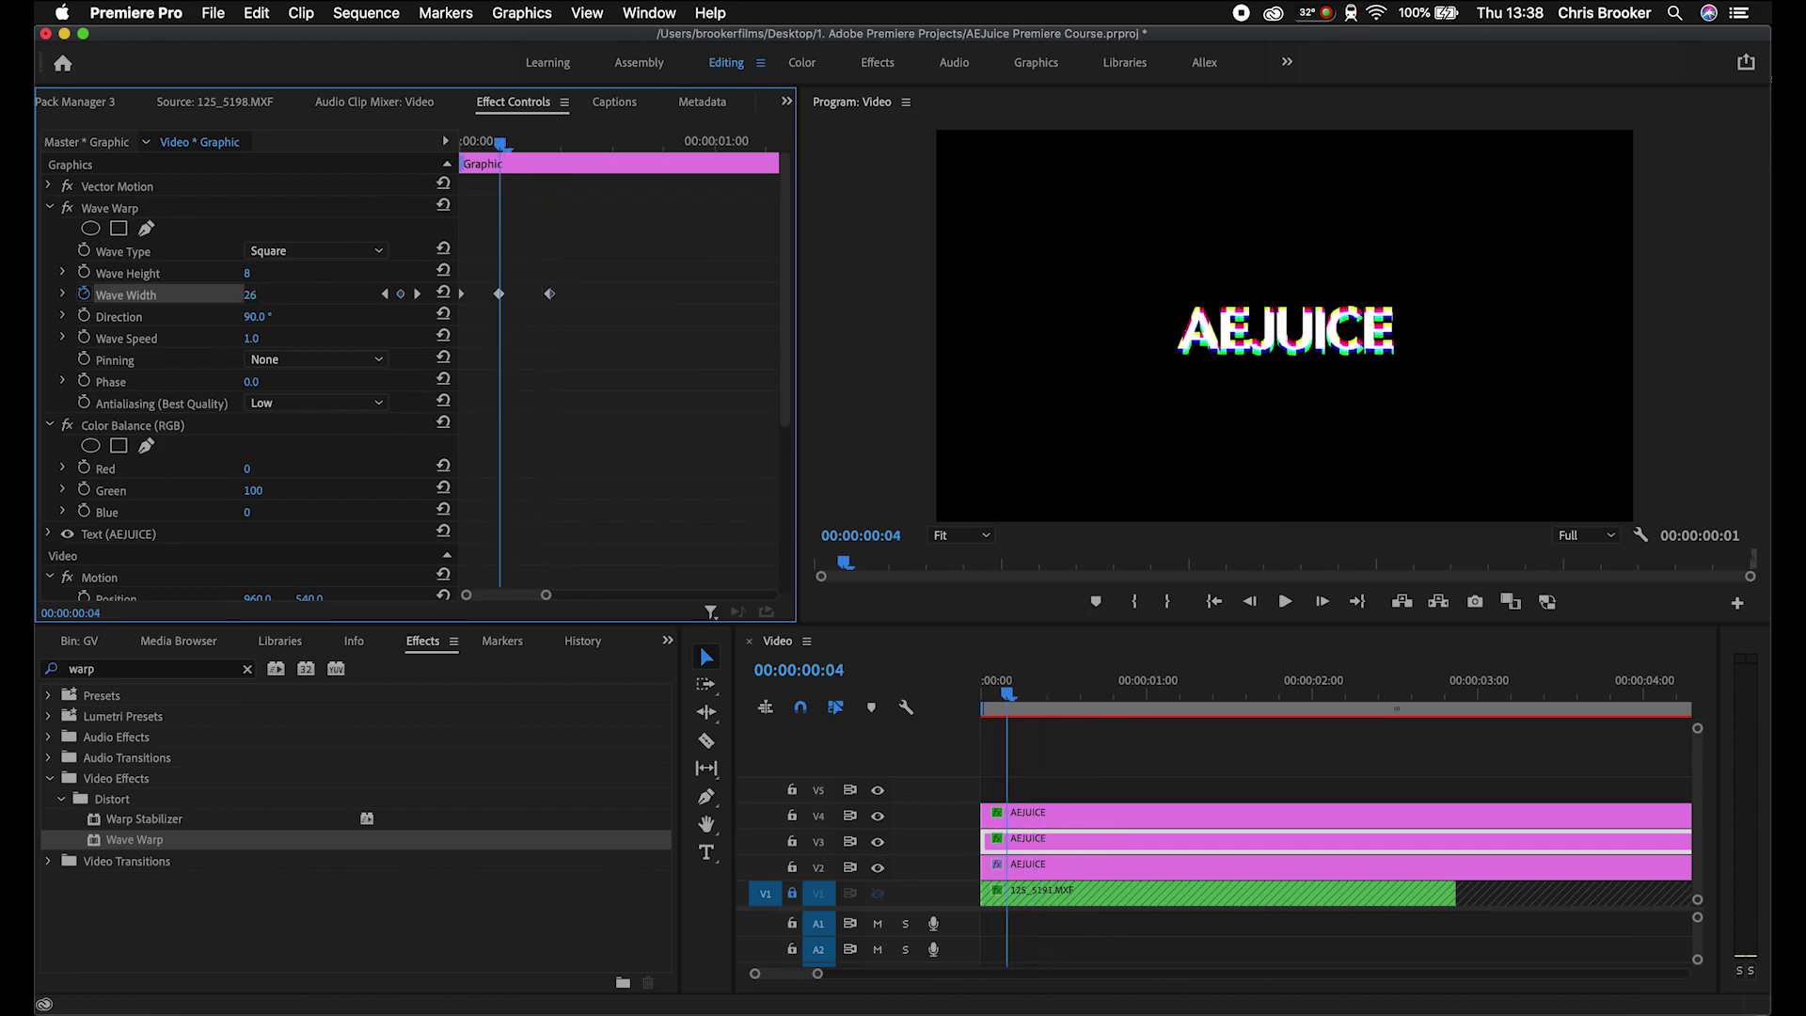
Step: Copy the three Wave Width keyframes, paste them at three further points along the V3 clip, the last at 00:00:03:22, and play the result
drag(569, 278, 339, 350)
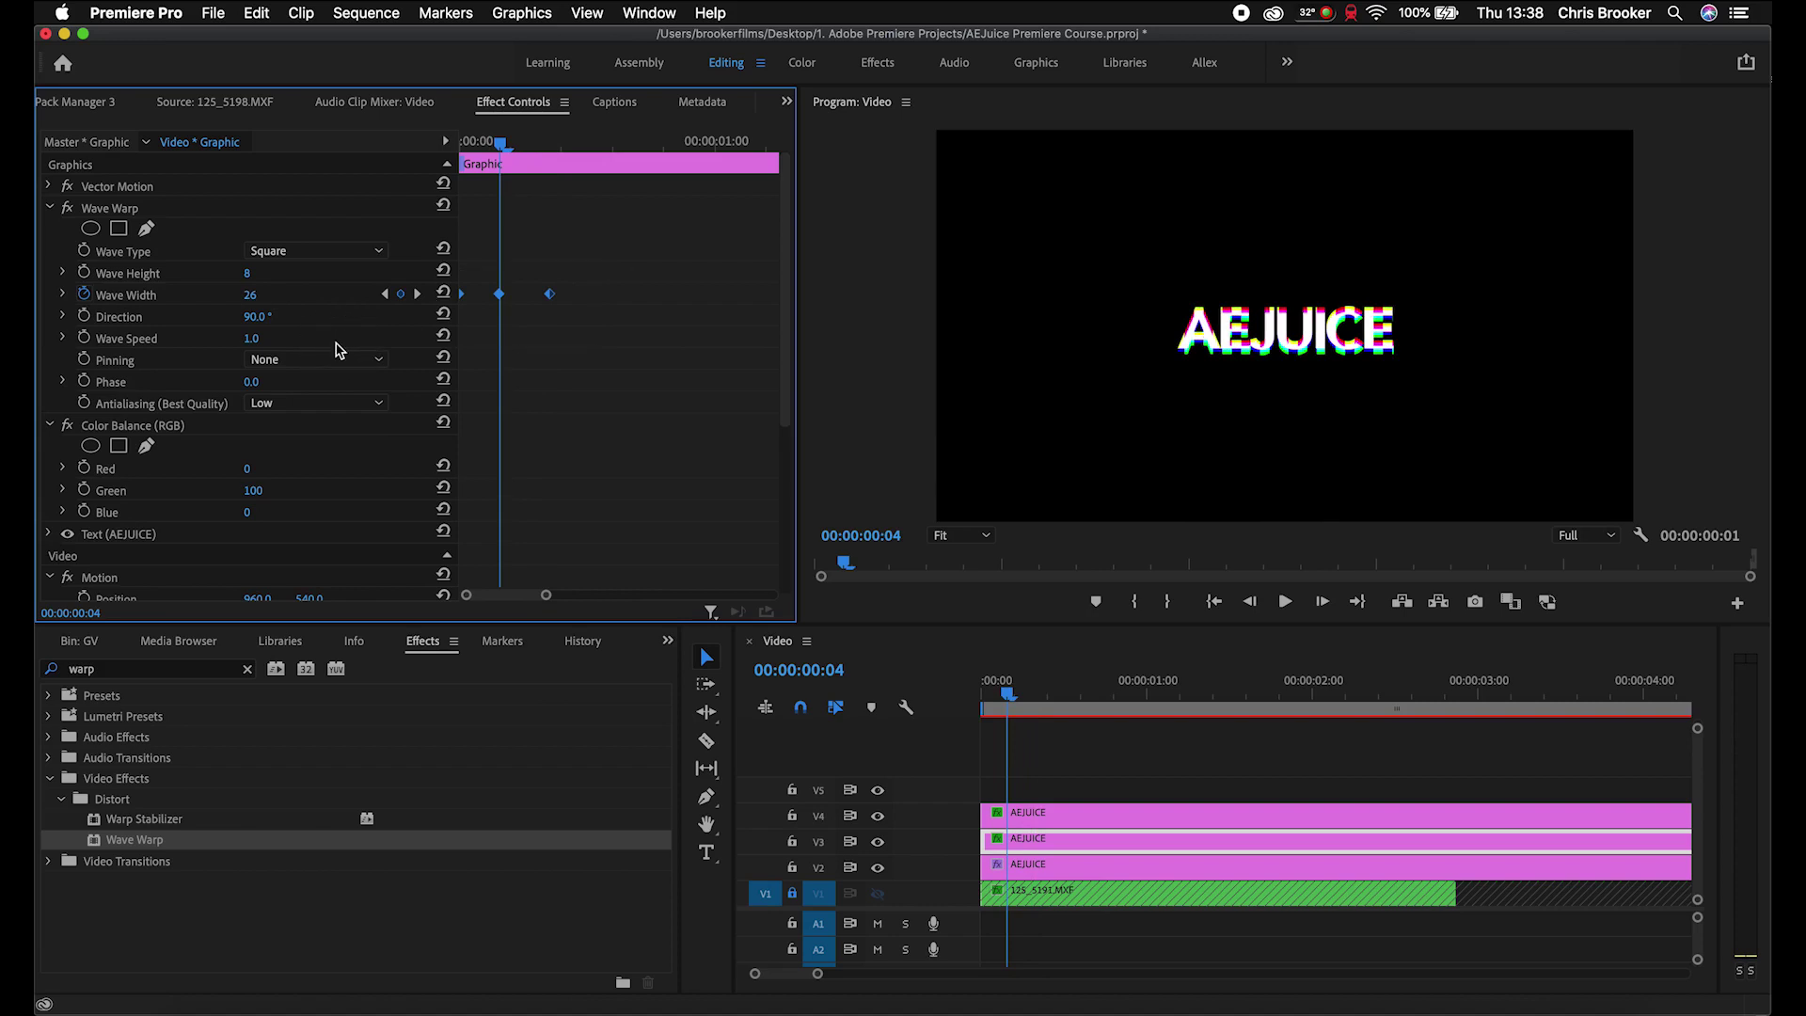
key(minus)
key(minus)
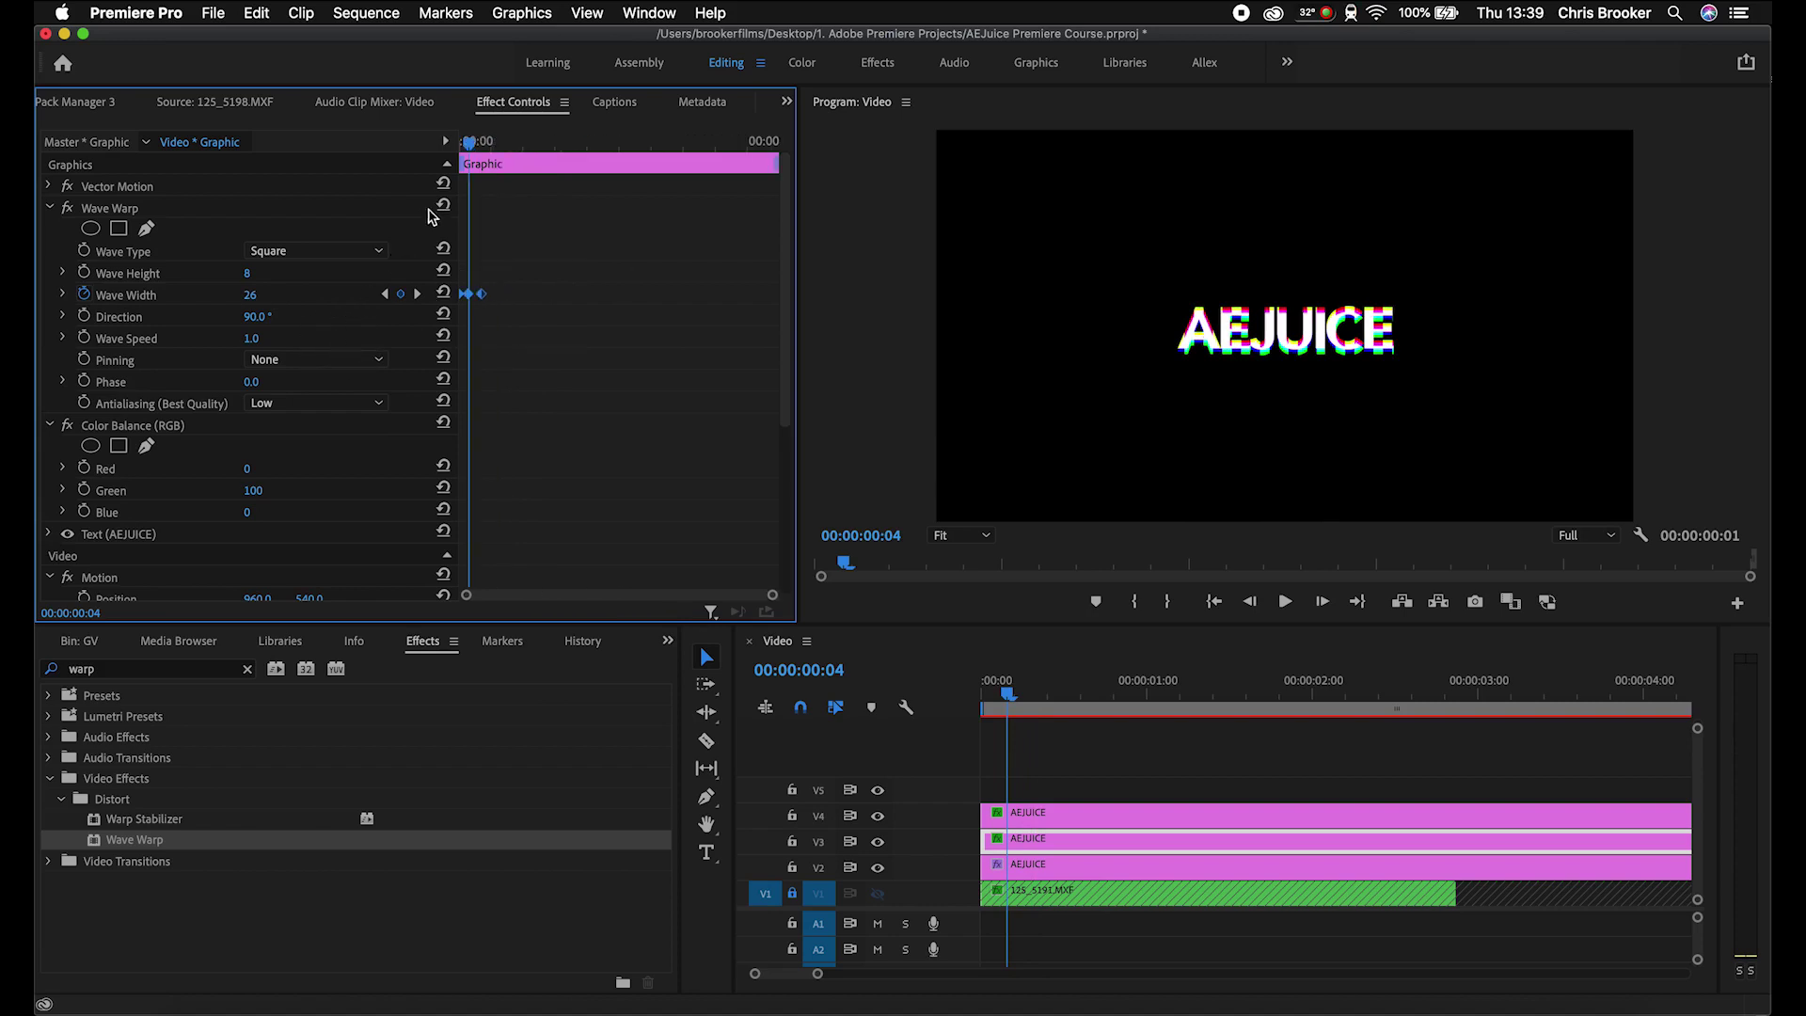
click(525, 141)
key(cmd+v)
click(625, 141)
key(cmd+v)
click(706, 141)
key(cmd+v)
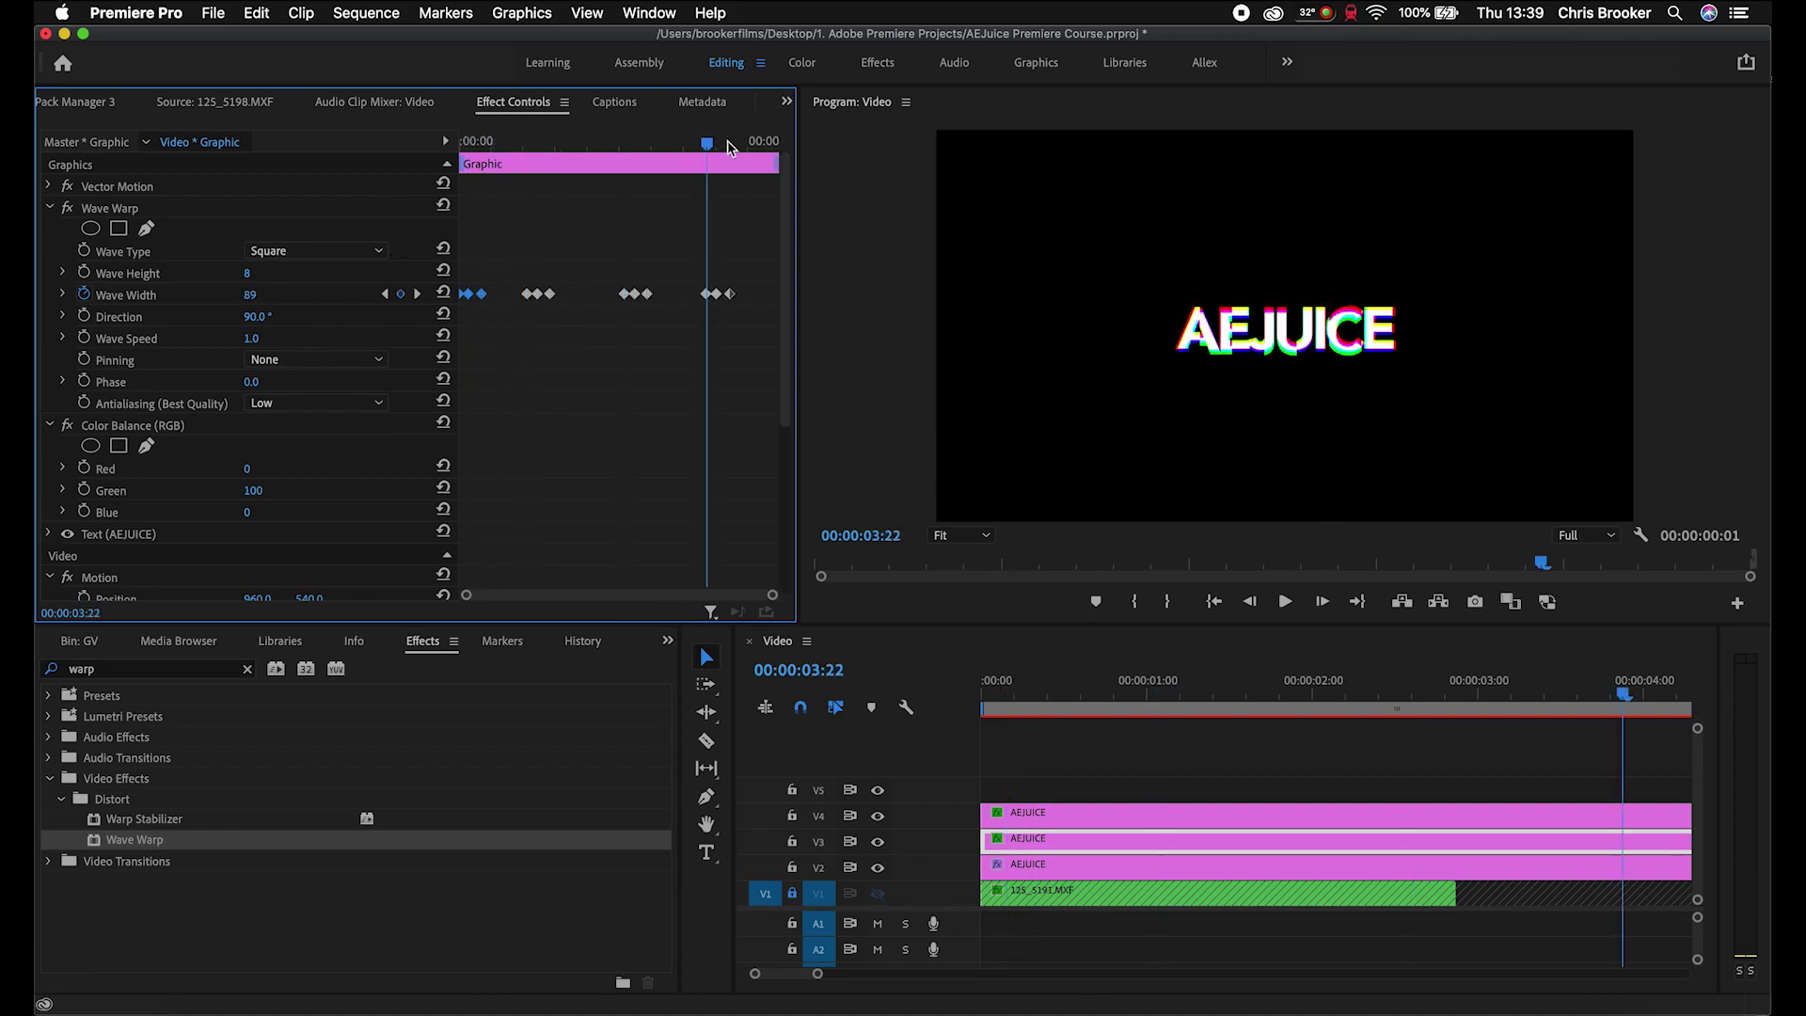
key(Home)
key(space)
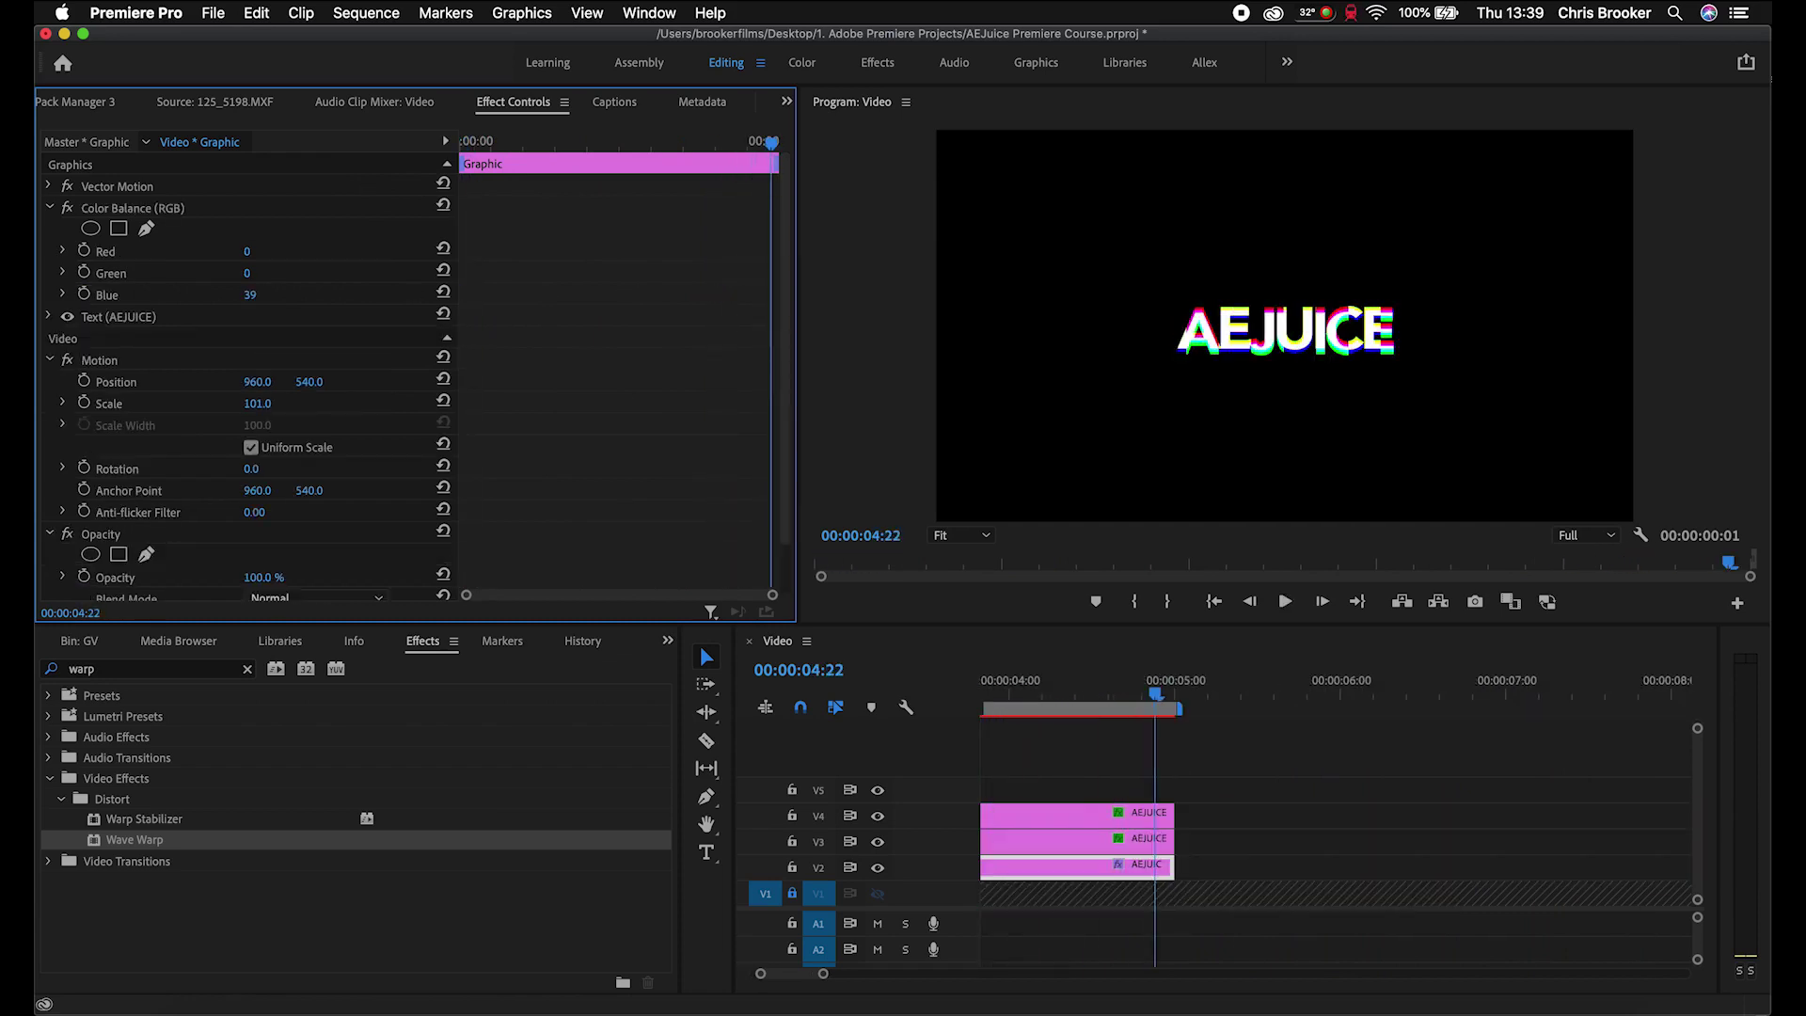
Step: Try changing the V2 clip's Scale to check the color separation, and return it to 100
drag(275, 403, 272, 404)
scroll(996, 724, up, 5)
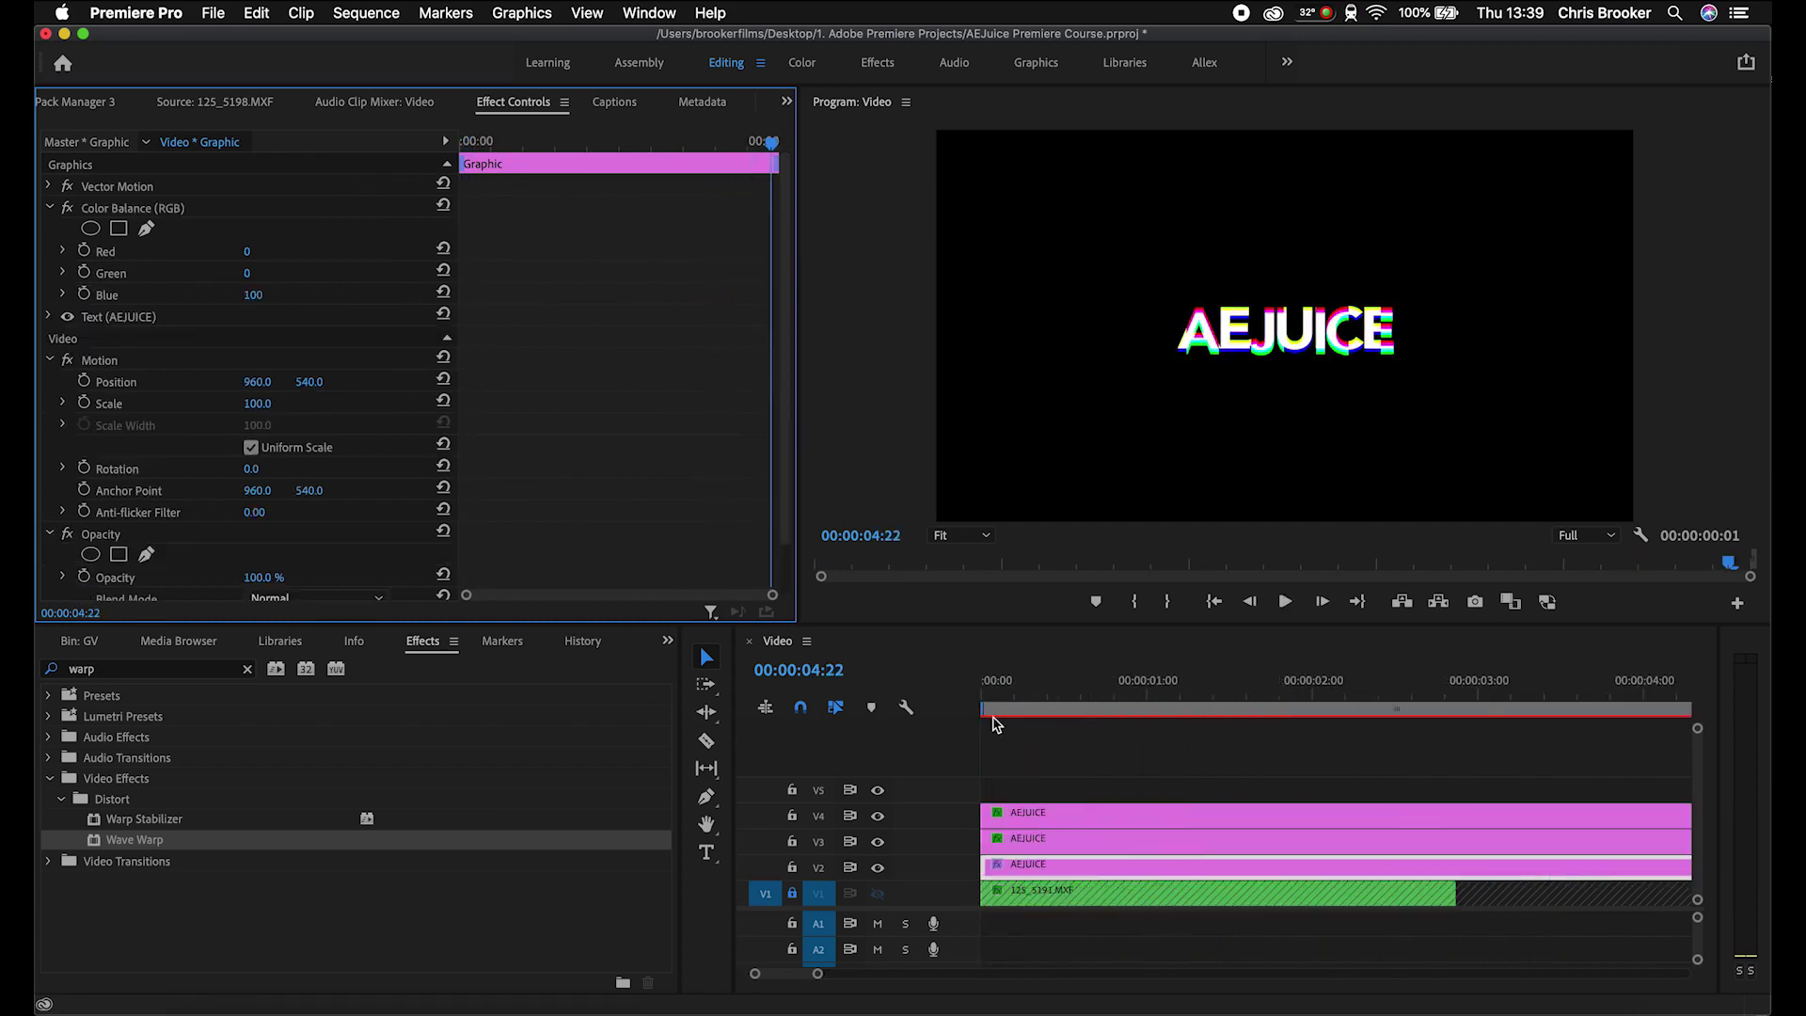
click(1069, 688)
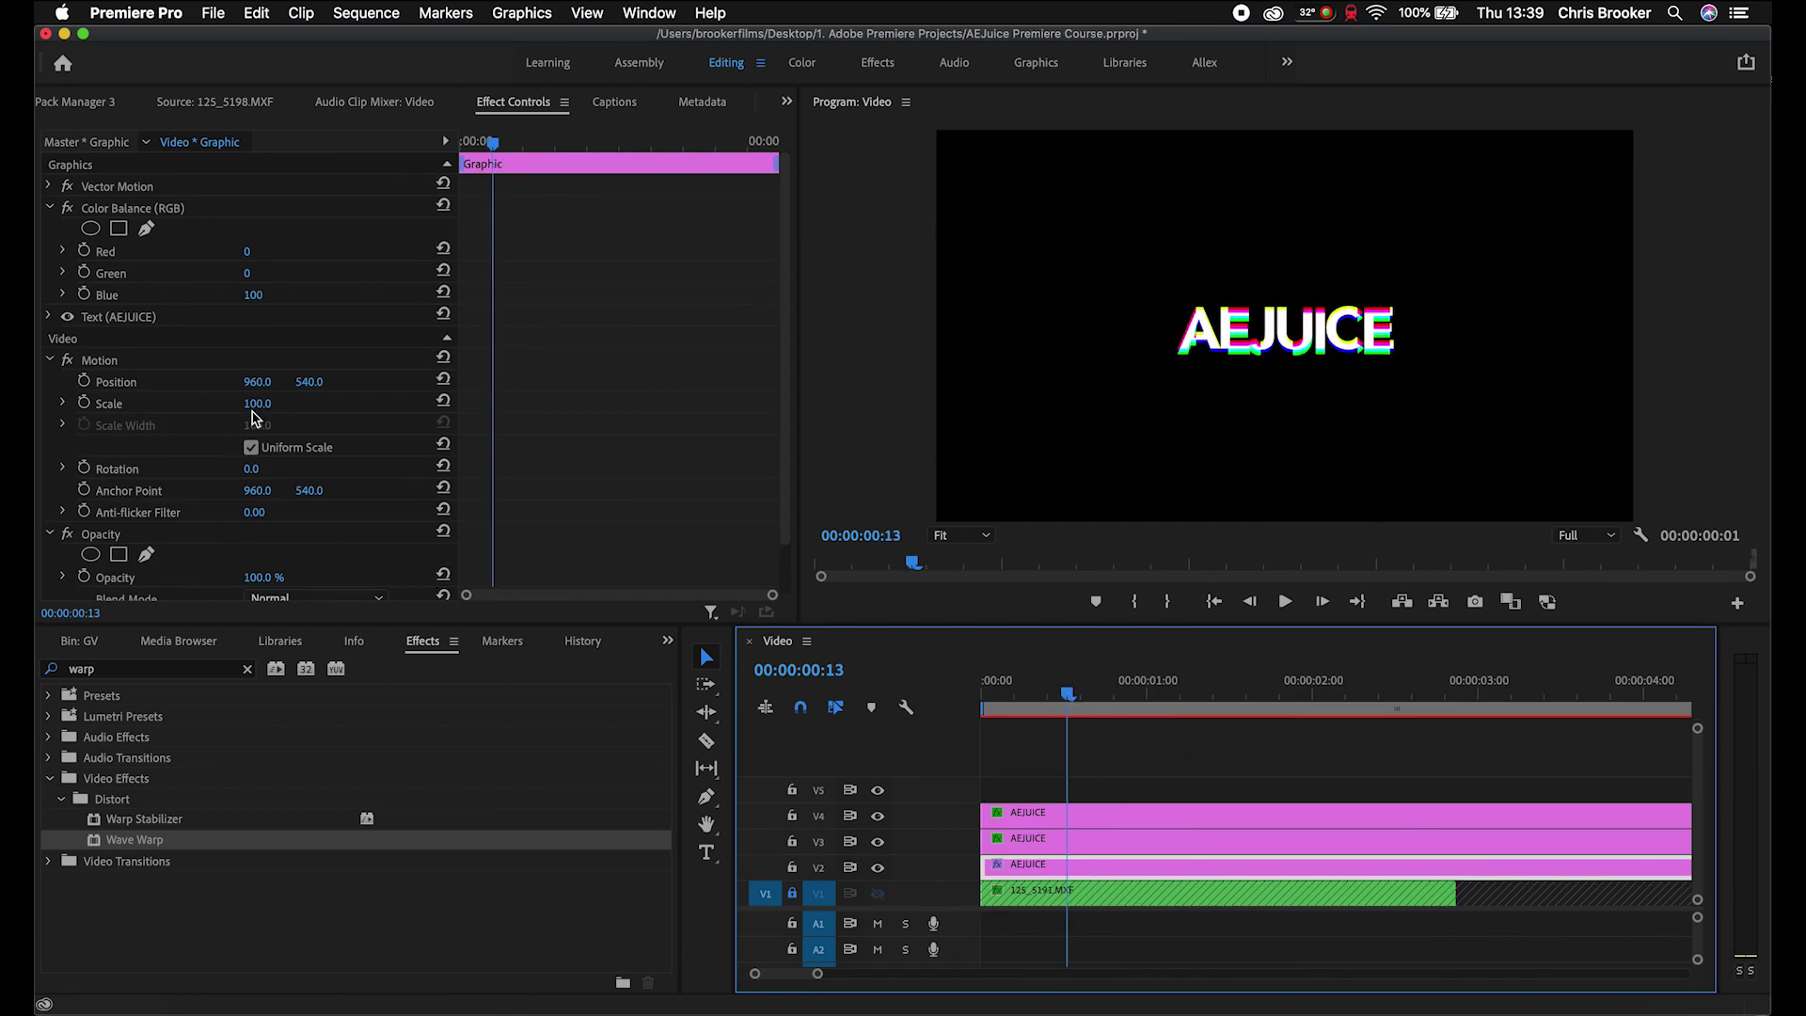
drag(256, 404, 273, 404)
key(super+z)
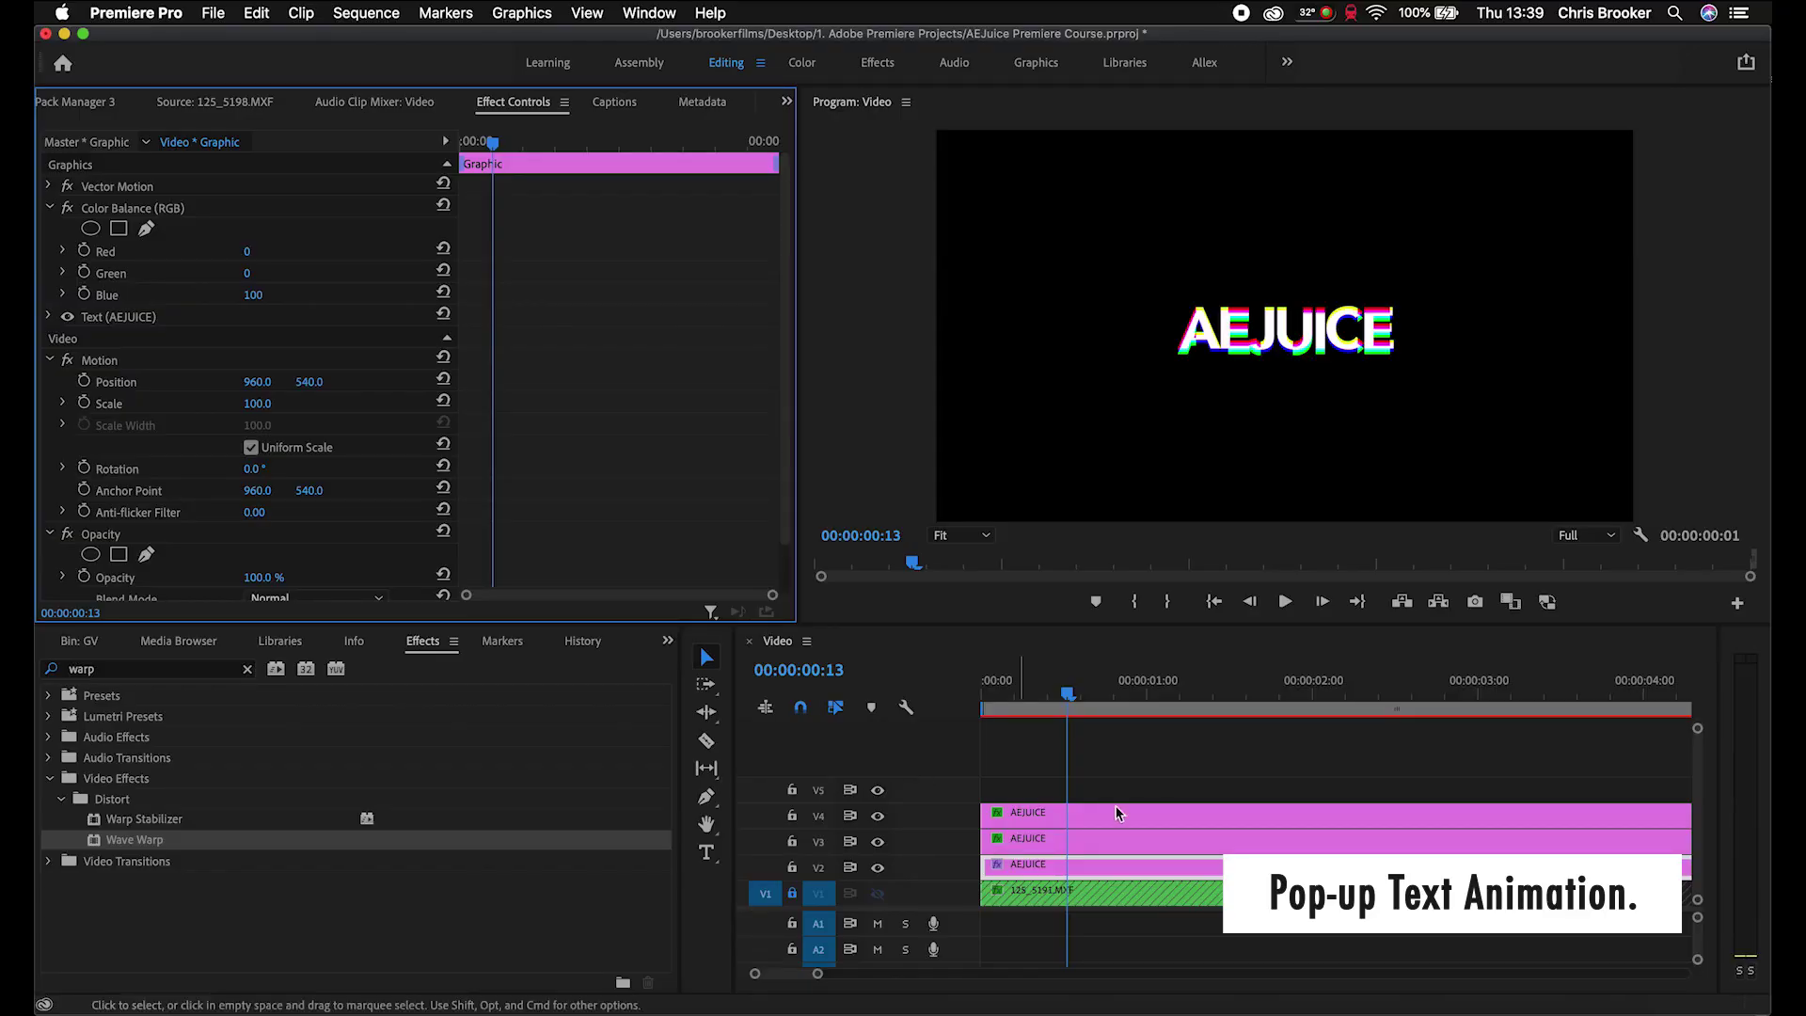
Step: Delete the AEJUICE title copies on tracks V4 and V3
click(1118, 813)
shift+click(1087, 845)
key(Delete)
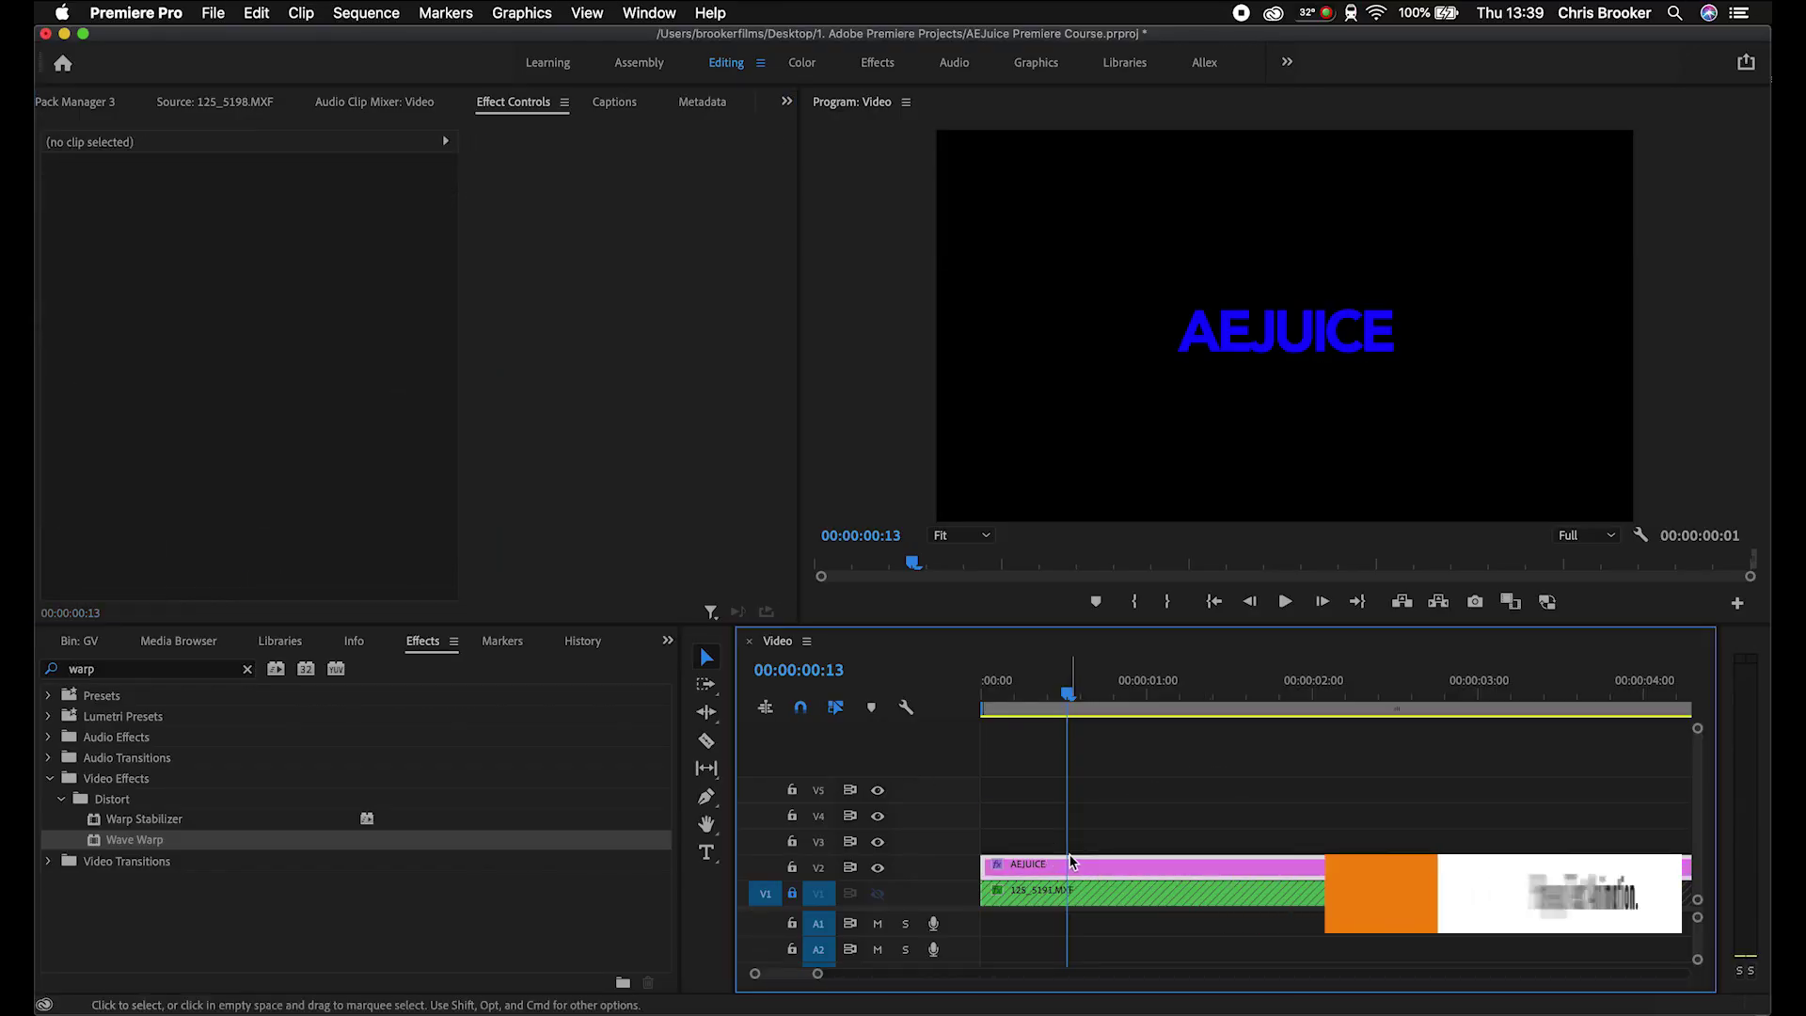
Step: Remove the Color Balance (RGB) effect from the remaining V2 AEJUICE clip and play the plain title
click(1070, 861)
click(129, 210)
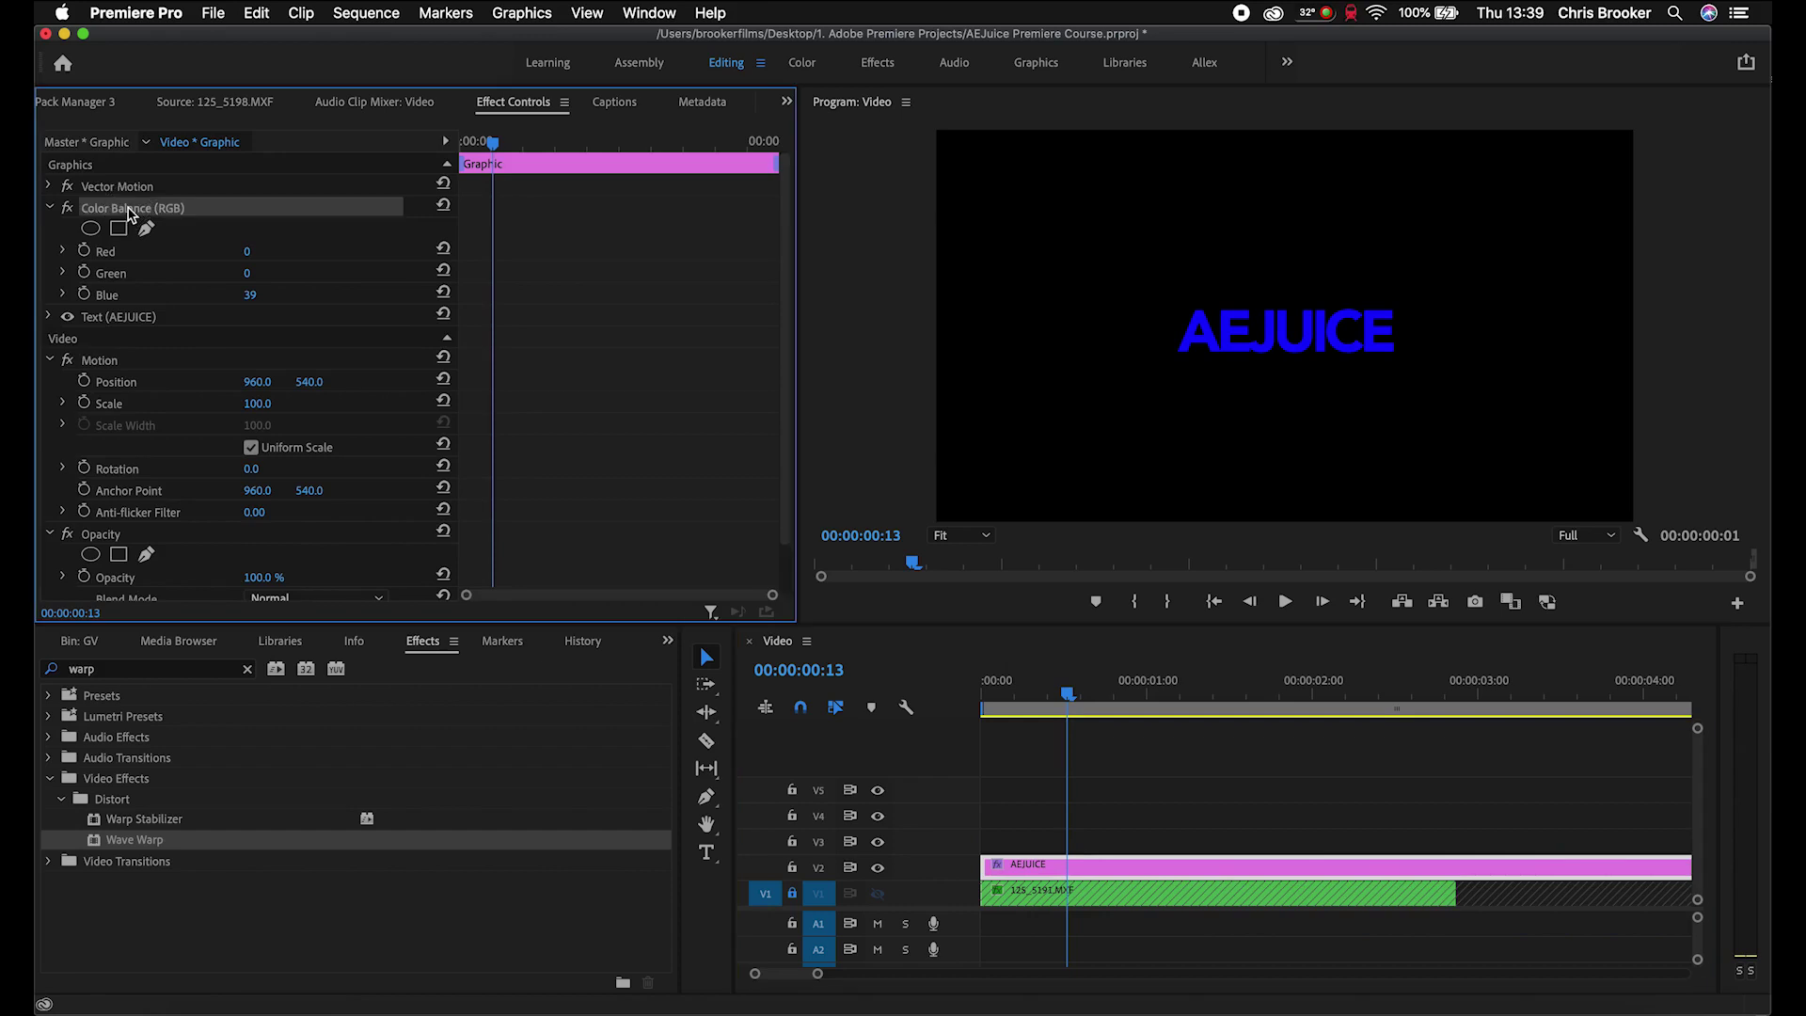
key(Delete)
click(951, 701)
key(space)
Step: Start Position keyframes on the V2 AEJUICE clip at 00:00:01:00
key(Home)
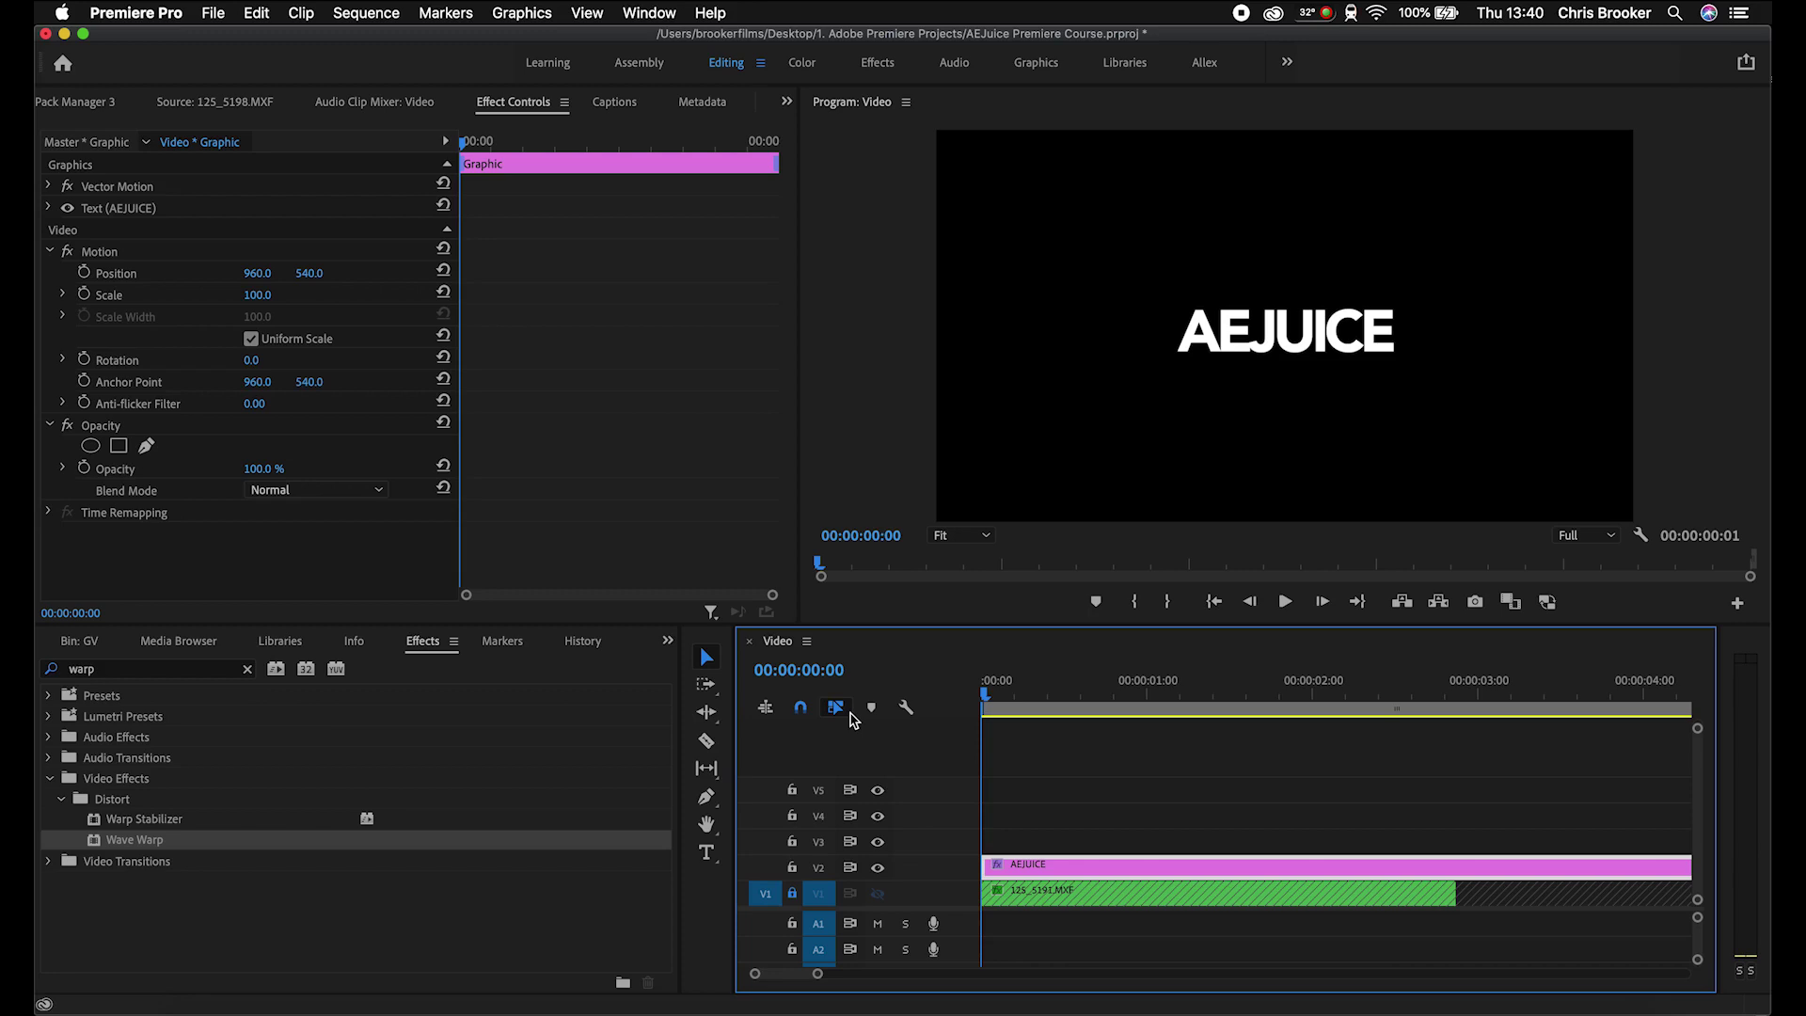
drag(1038, 708, 1157, 721)
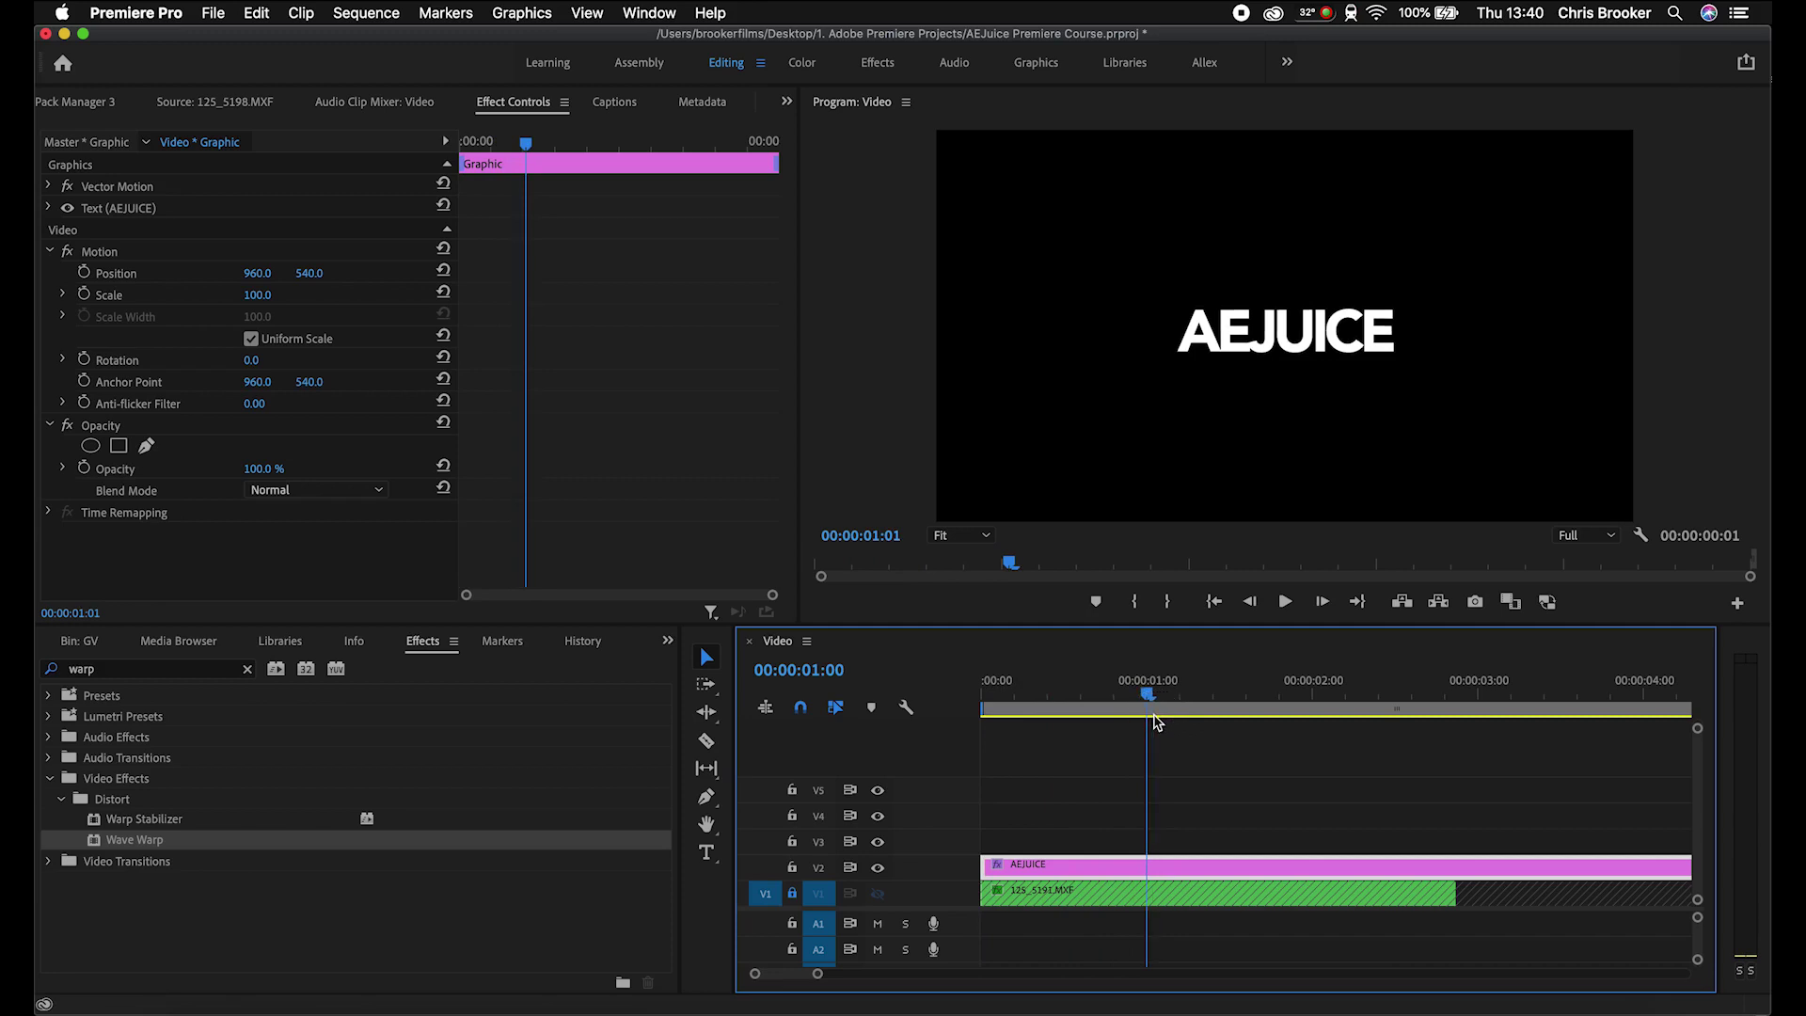
click(88, 273)
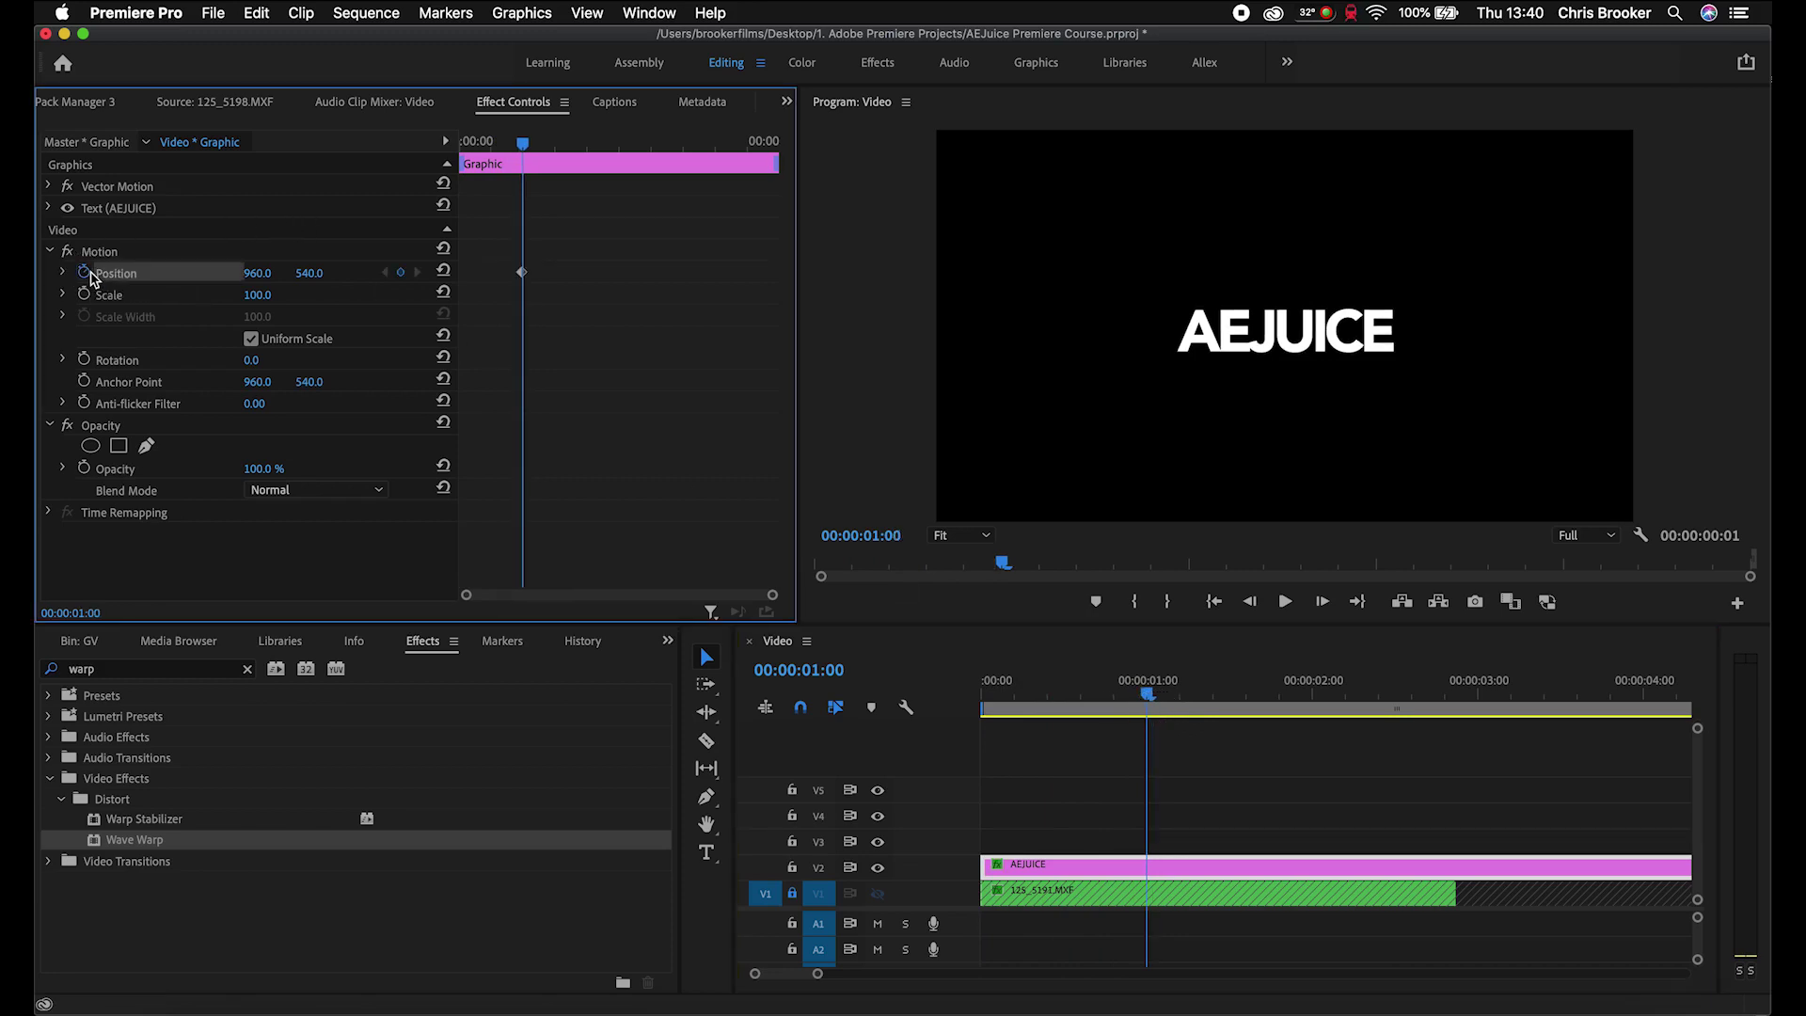
Step: Add a Position keyframe at 00:00:00:13 that lowers the AEJUICE title to a vertical position of 841
key(Left)
key(Left)
key(Left)
key(Left)
key(Left)
key(Left)
key(Left)
key(Left)
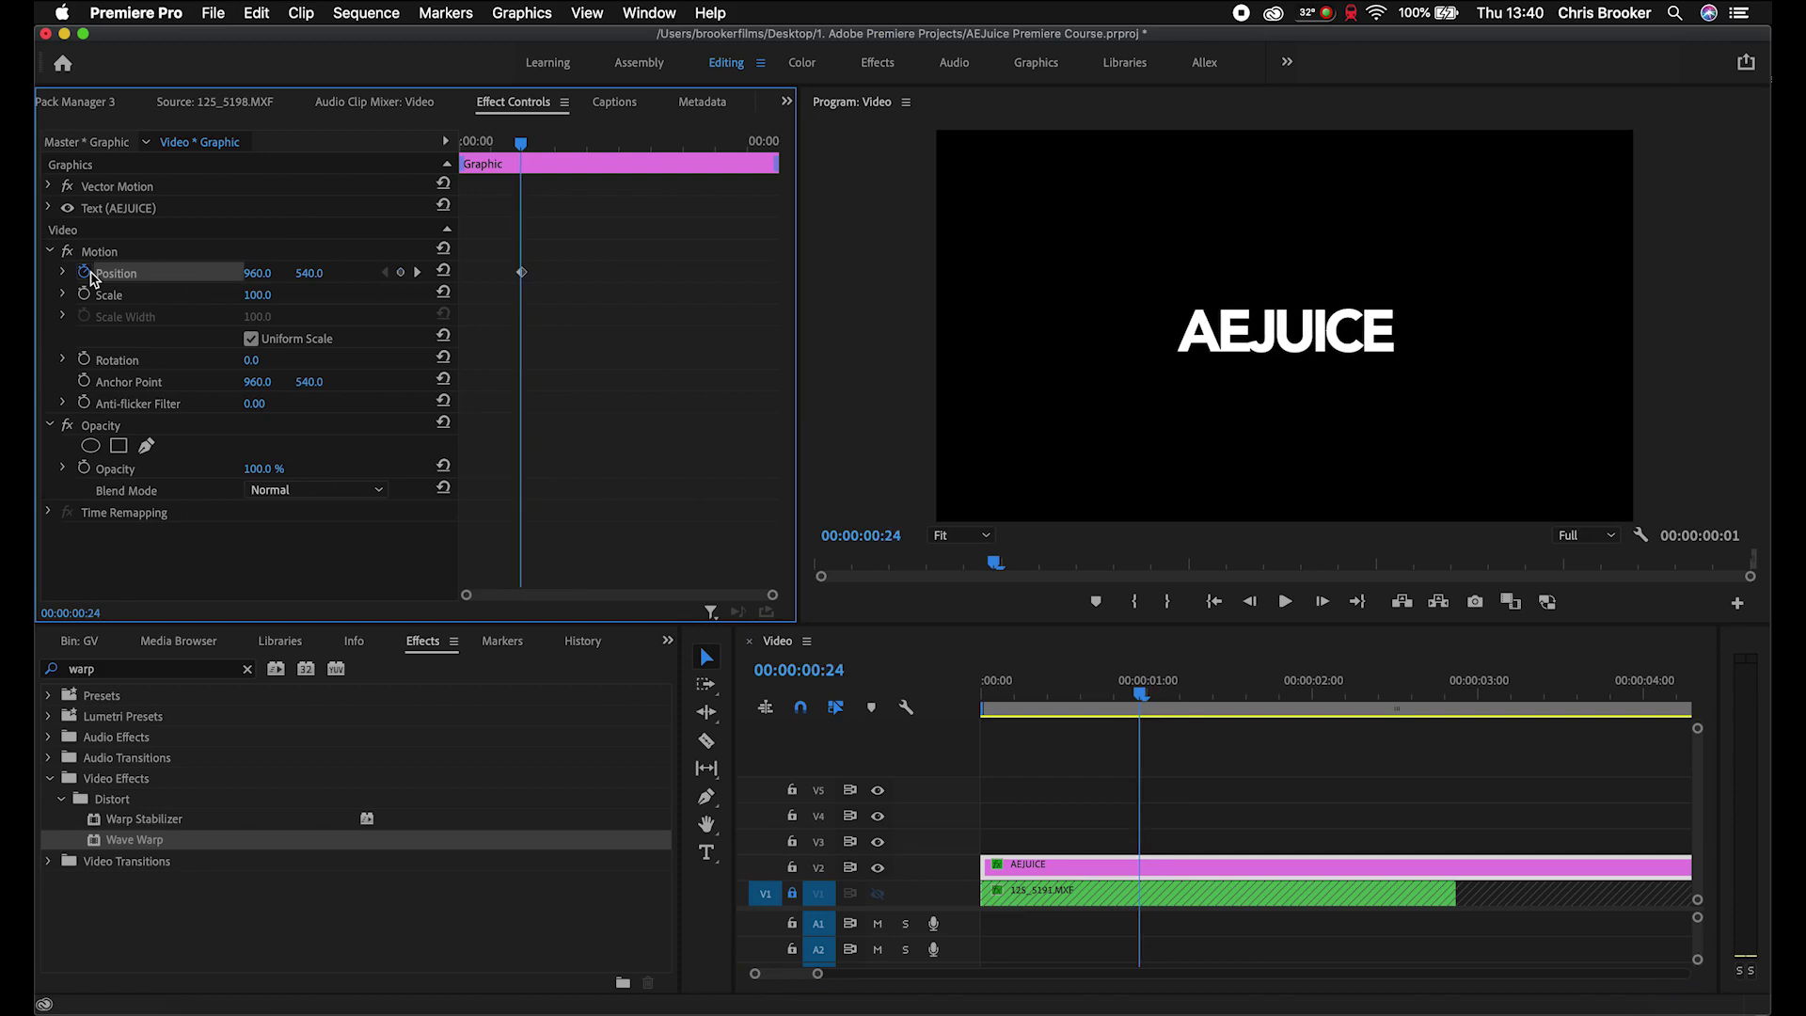
key(Left)
key(Left)
key(Left)
key(Left)
key(Left)
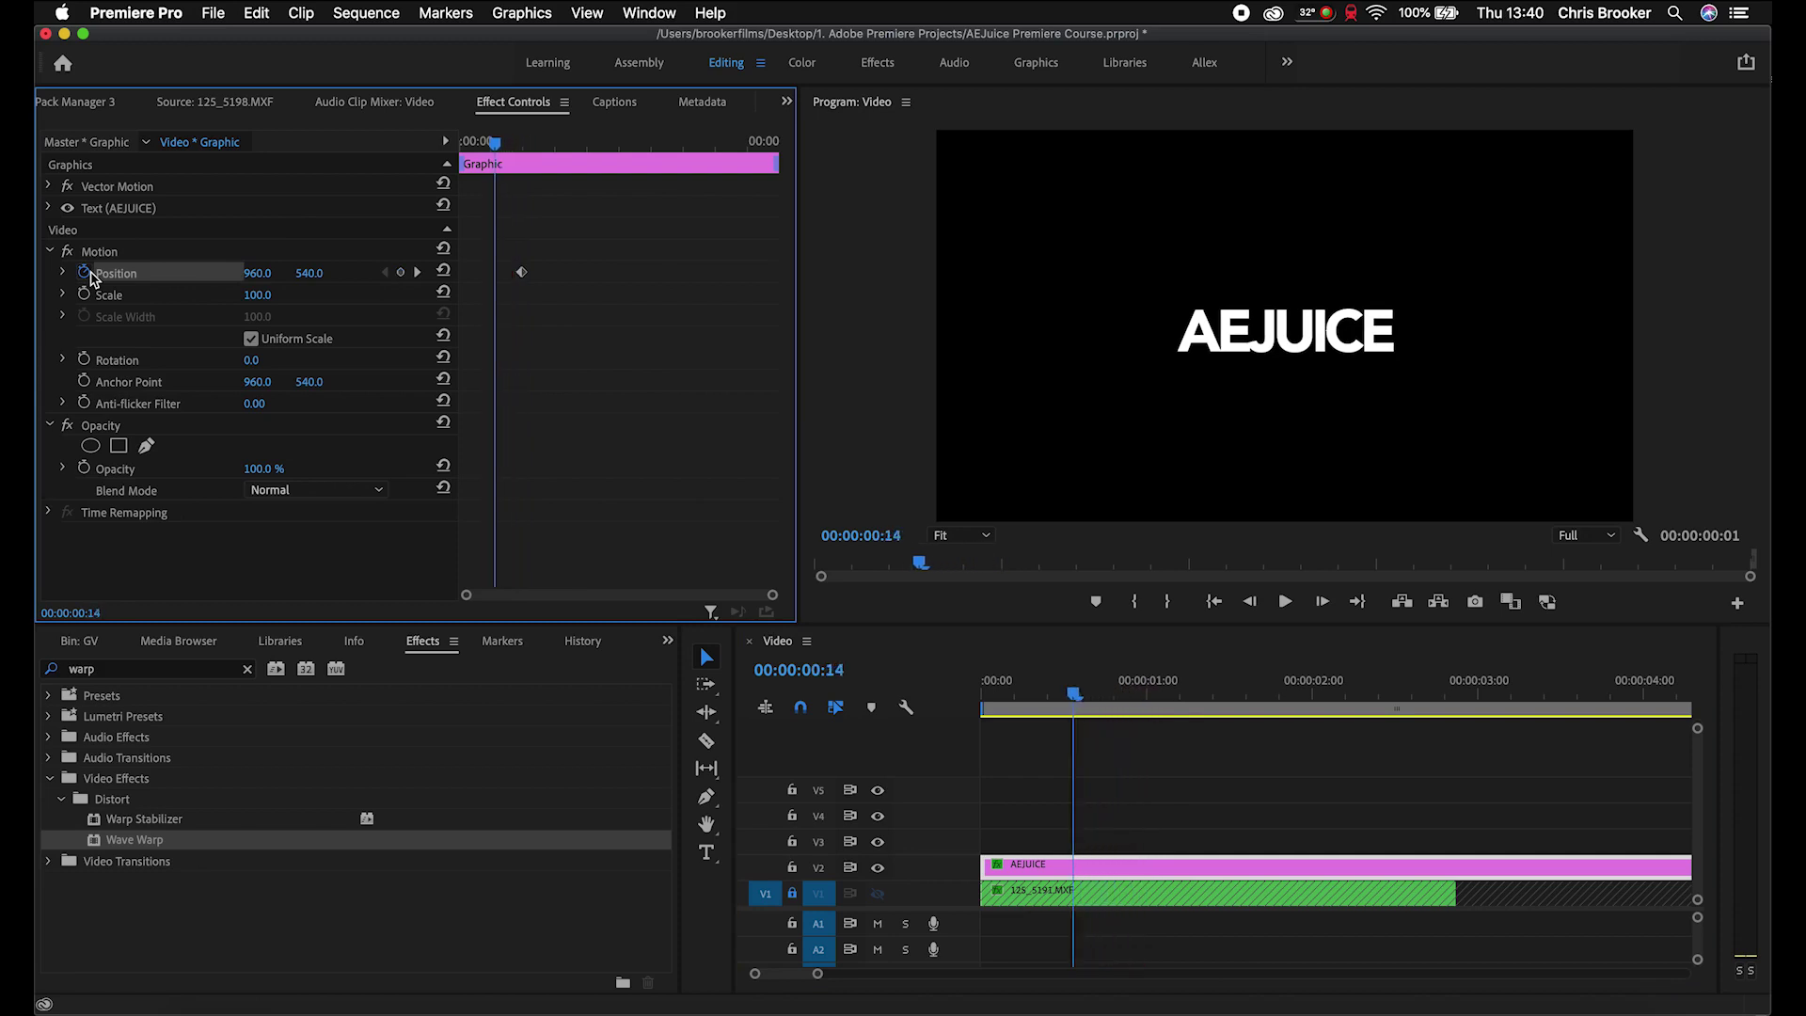
key(Right)
key(Right)
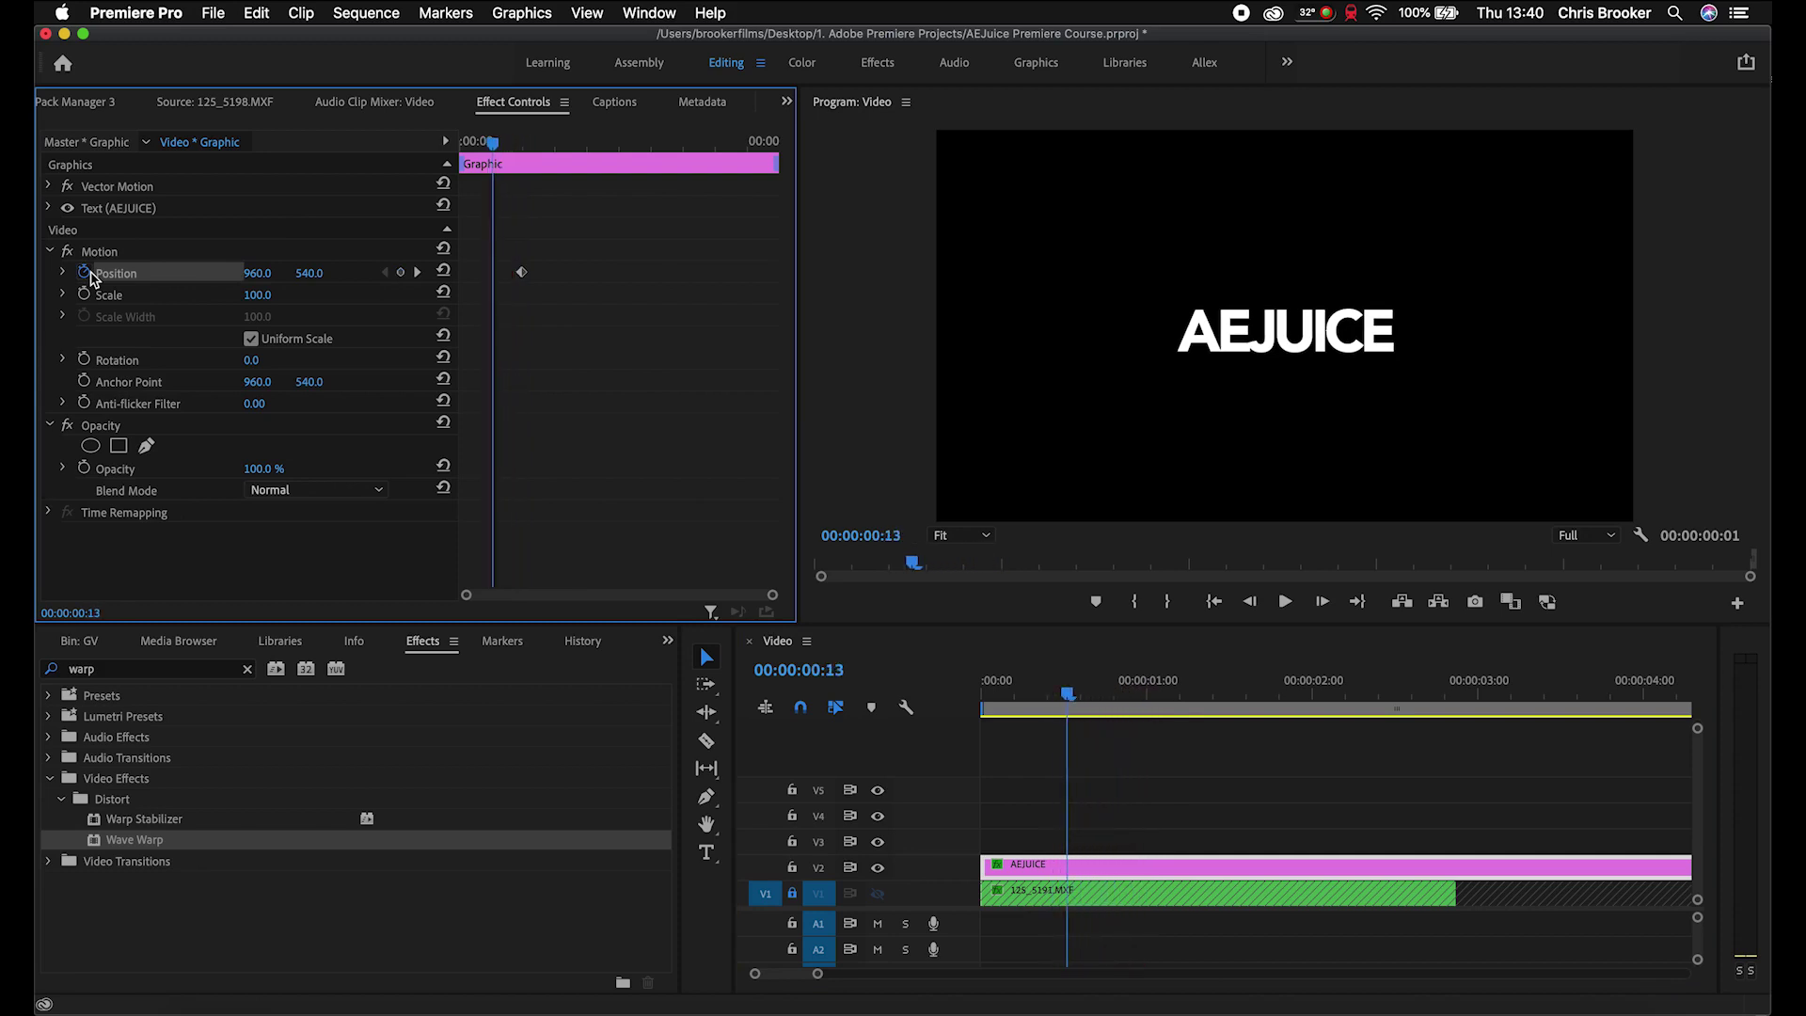
drag(314, 276, 318, 273)
key(Right)
Step: Add a Position keyframe at 00:00:01:08 and raise the title to a vertical position of 455.6 at the 00:00:01:00 keyframe
drag(502, 156, 543, 152)
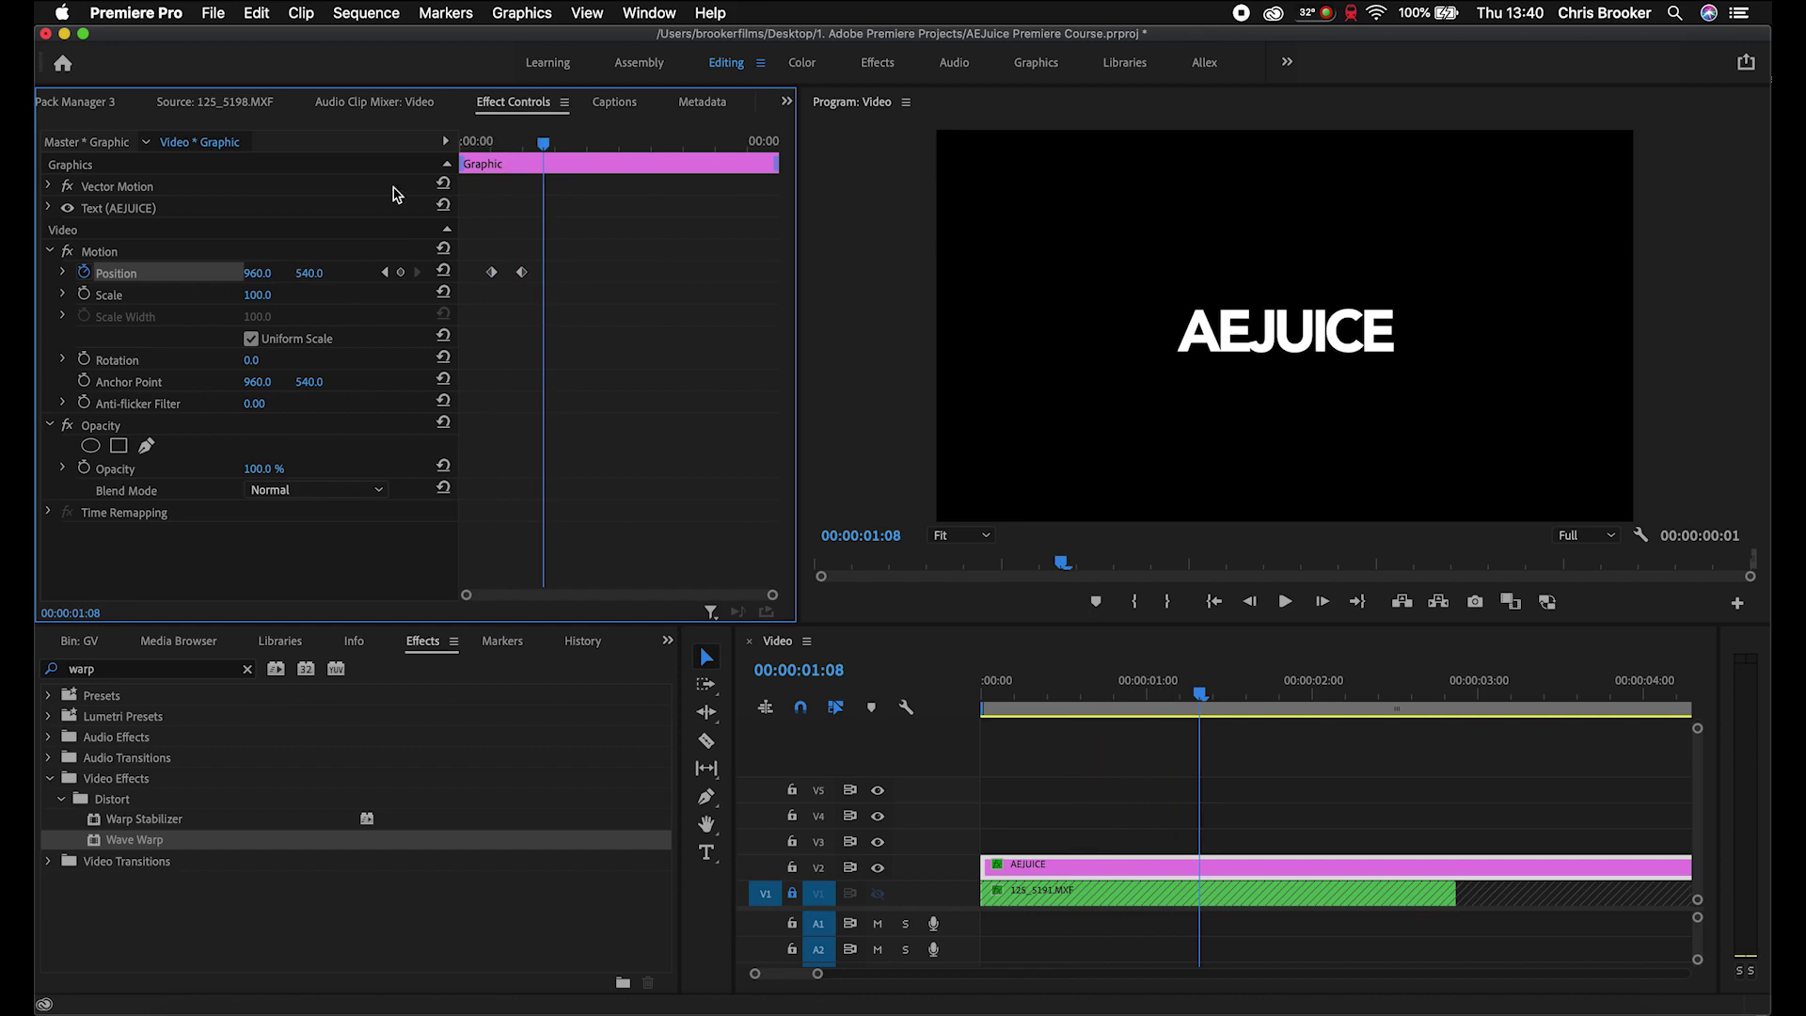
click(402, 274)
drag(538, 141, 521, 141)
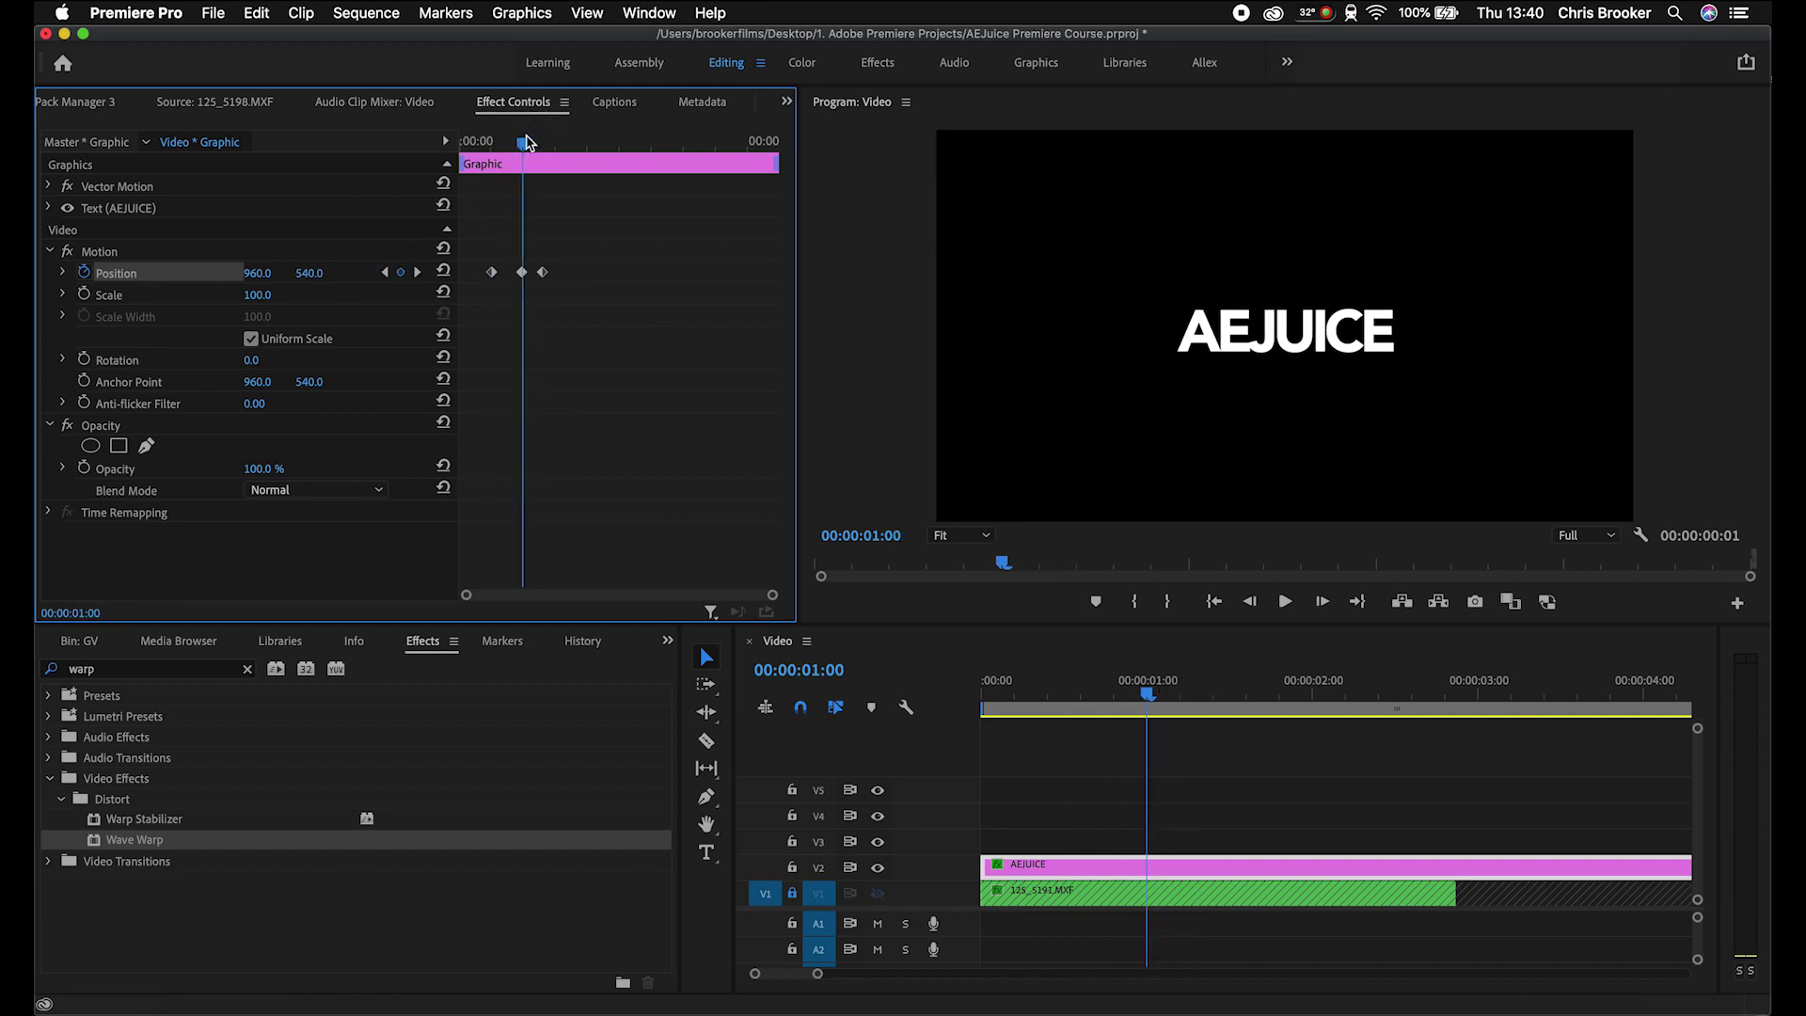
key(=)
drag(310, 273, 318, 273)
key(minus)
Step: Play the title's pop-up movement from near the start of the clip
mouse_move(491, 141)
mouse_down()
mouse_move(538, 141)
mouse_move(480, 141)
mouse_up()
key(space)
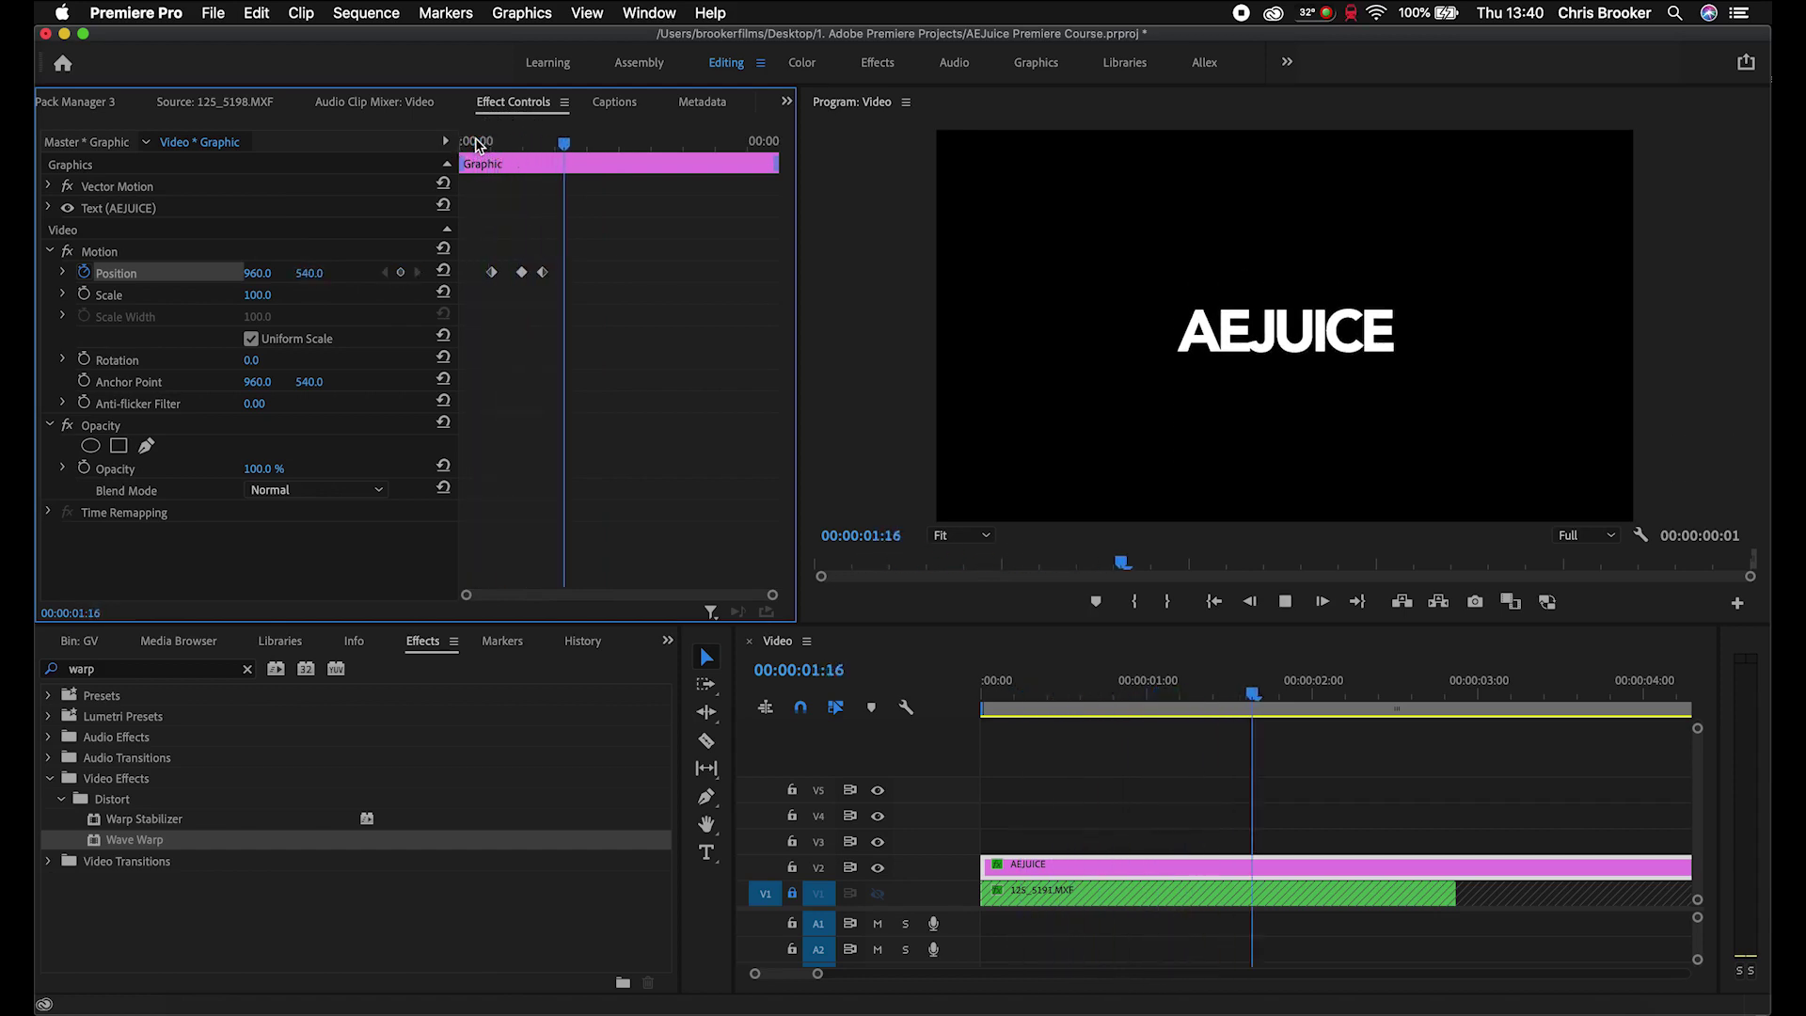
click(476, 141)
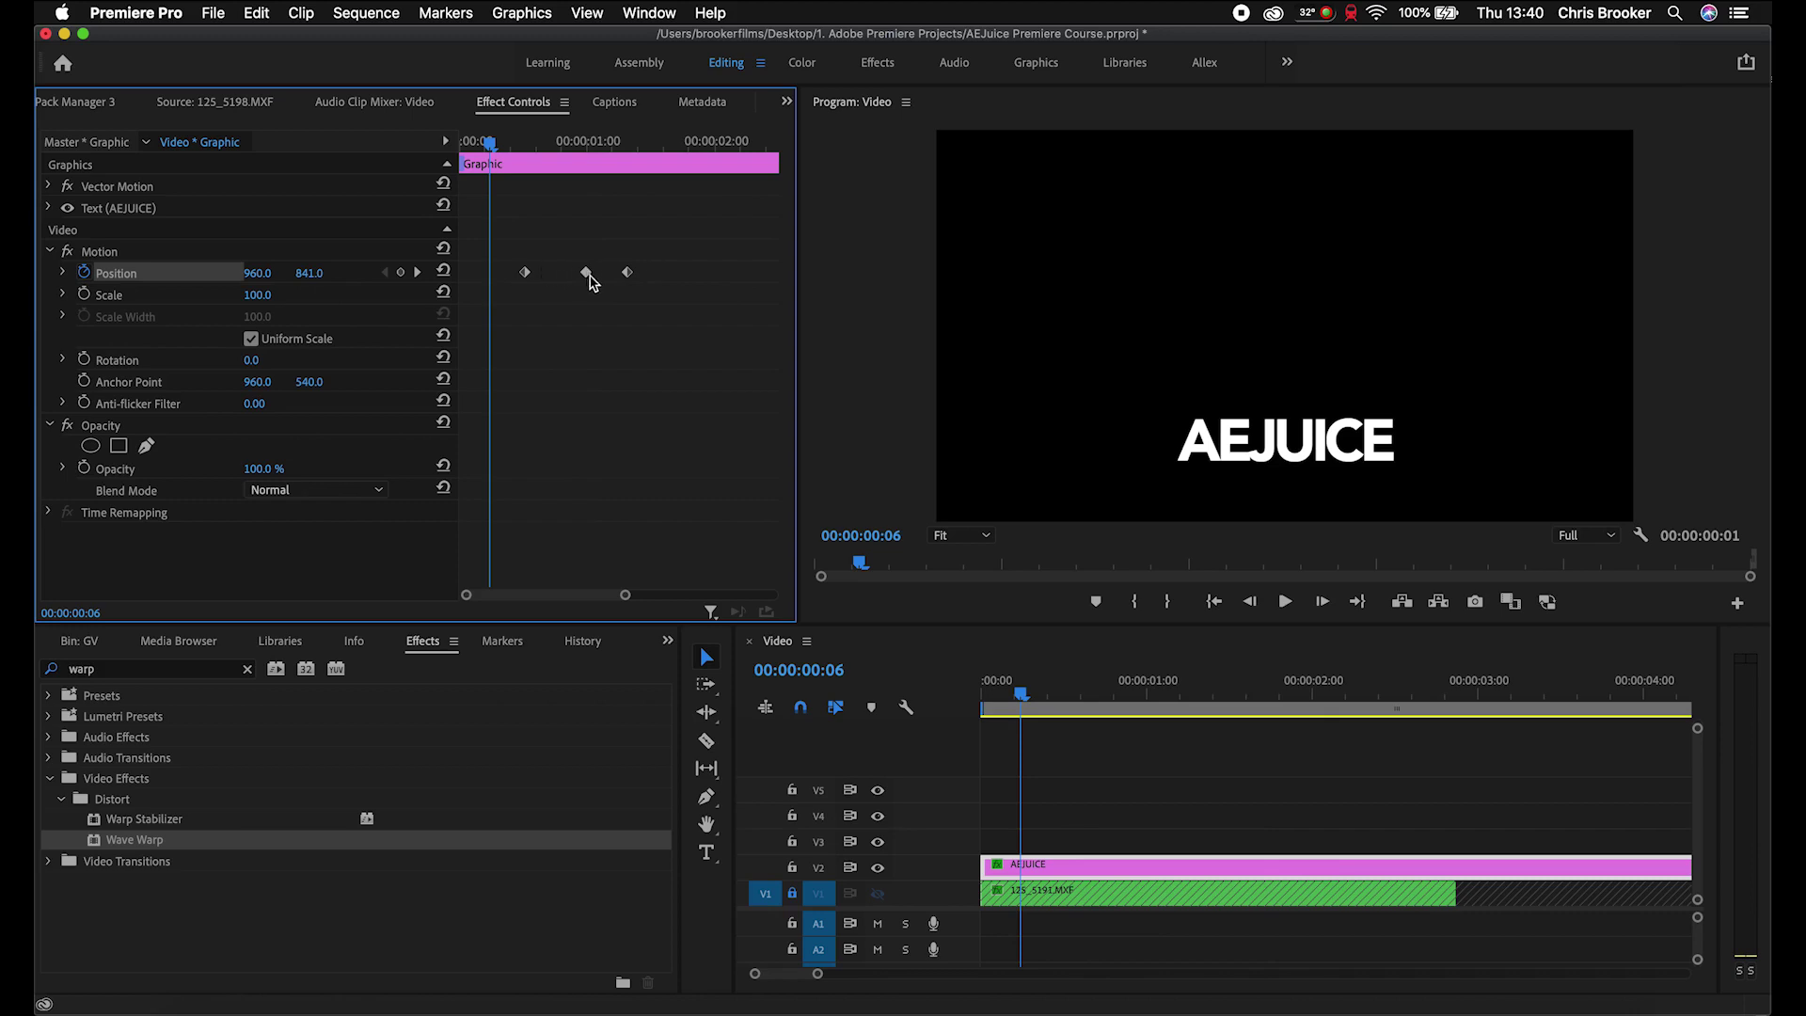
Step: Move the middle Position keyframe to about 00:00:00:20 and the last one to about 00:00:01:04, and replay the animation
mouse_move(587, 273)
mouse_down()
mouse_move(559, 273)
mouse_move(611, 273)
mouse_up()
key(space)
key(space)
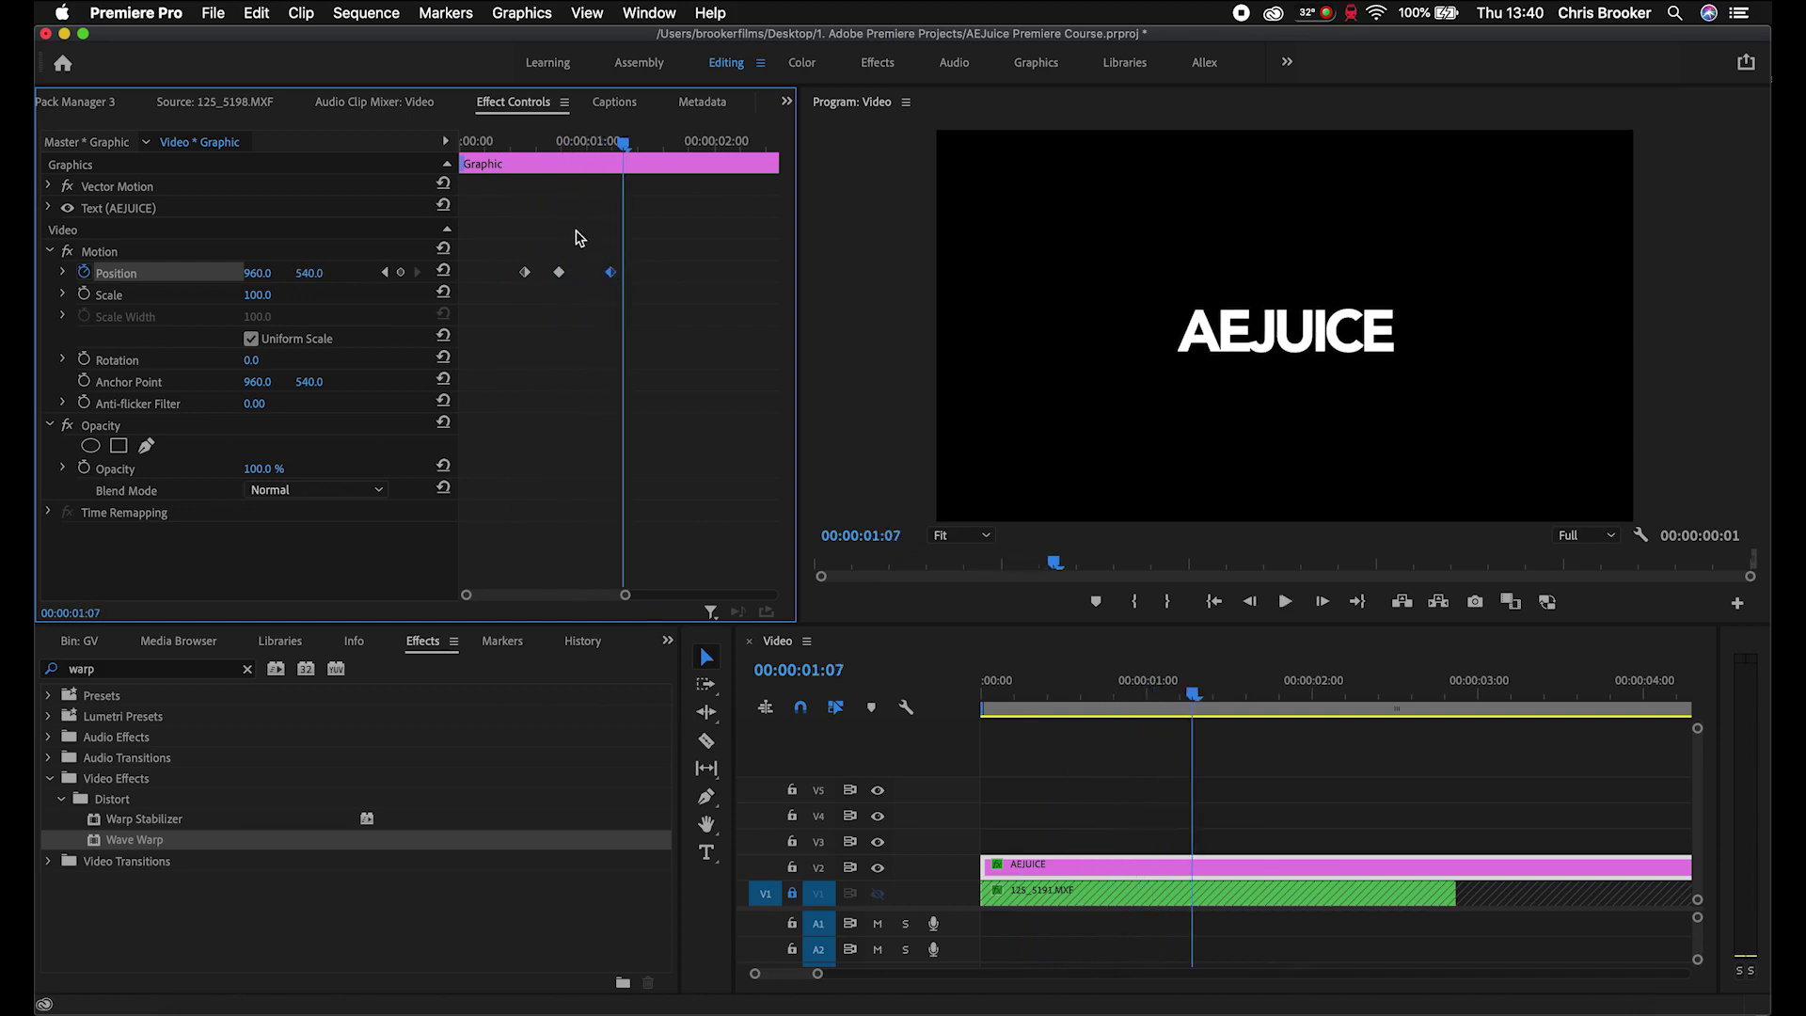
click(525, 139)
key(space)
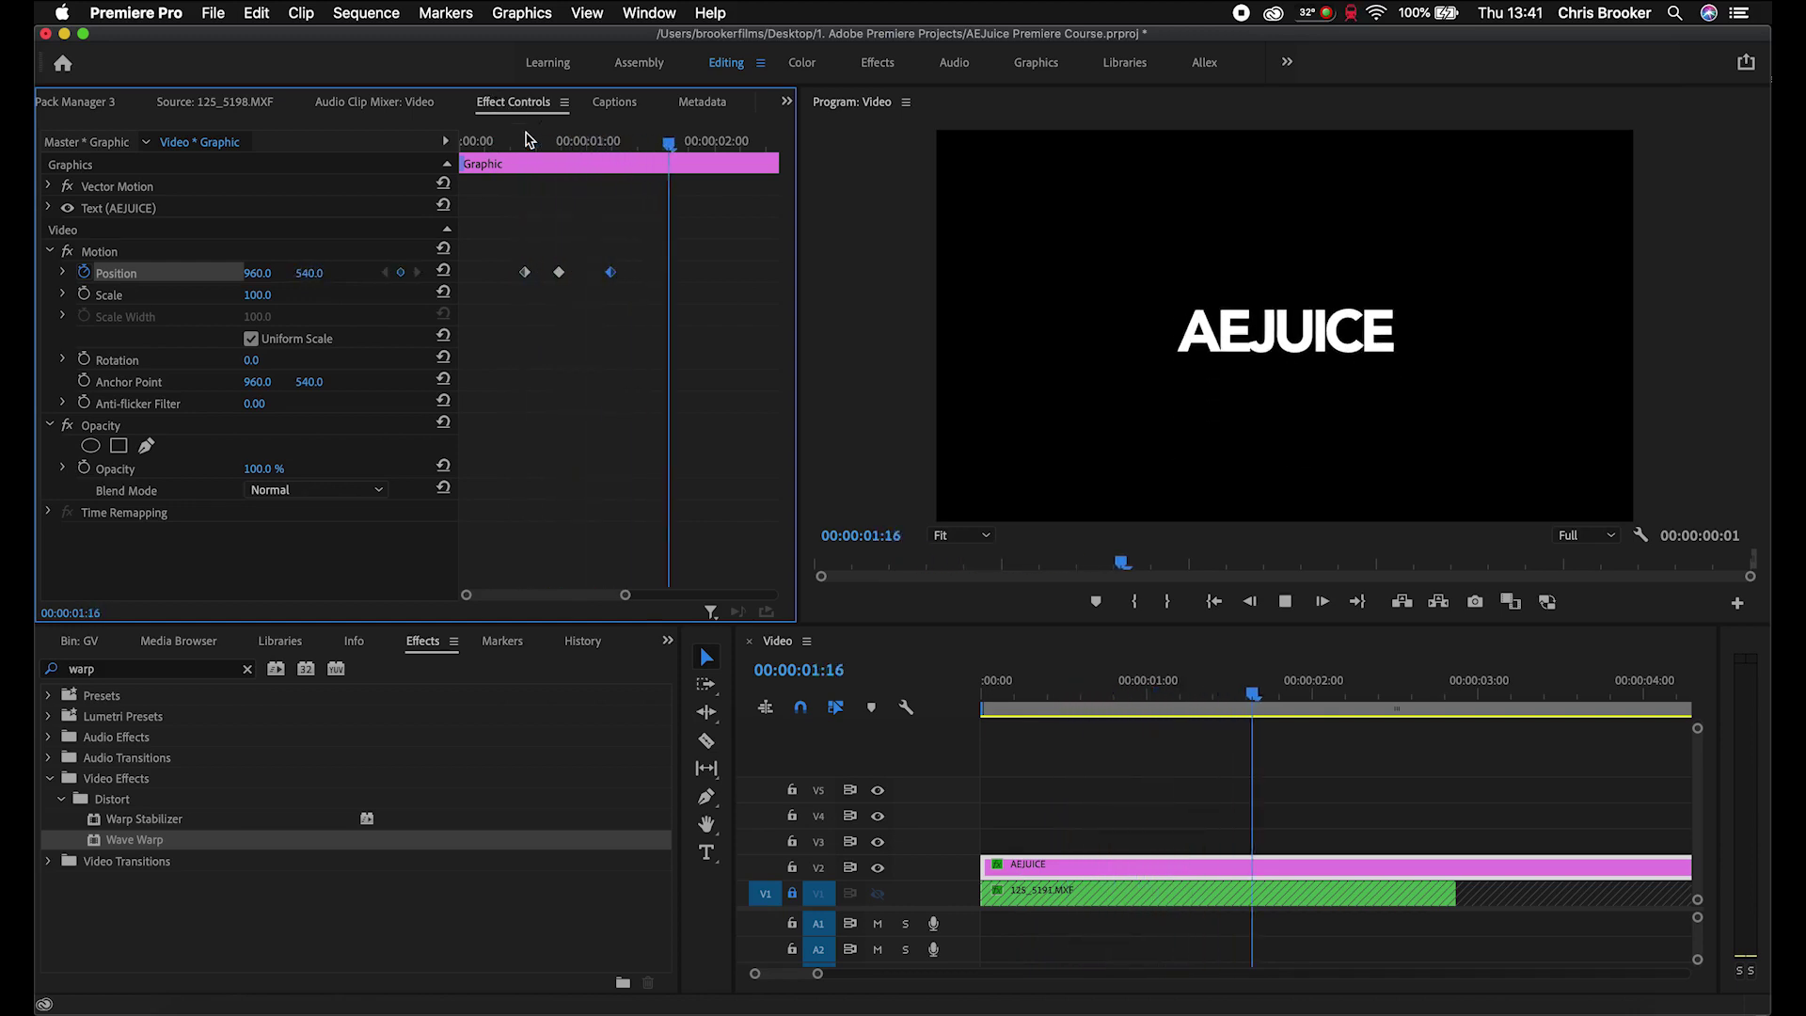
click(526, 139)
key(space)
key(space)
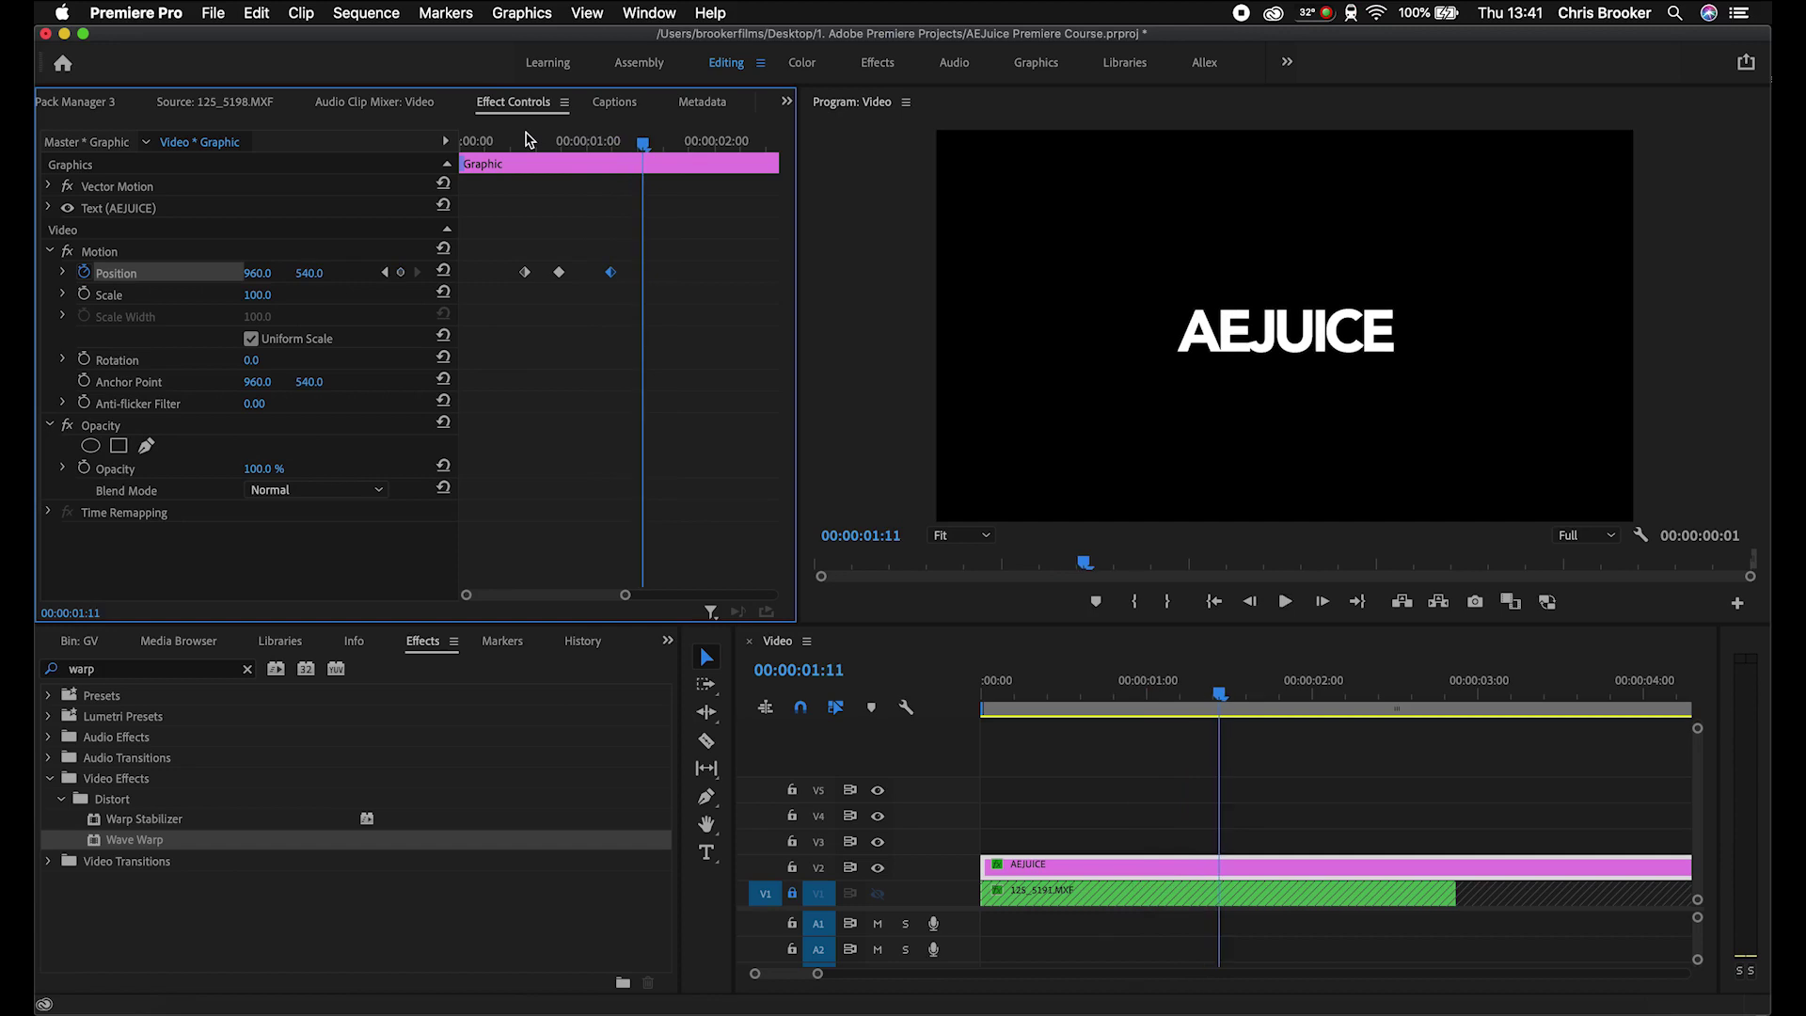
Step: Apply Ease In temporal interpolation to all three Position keyframes and play the smoothed movement
drag(497, 247, 692, 324)
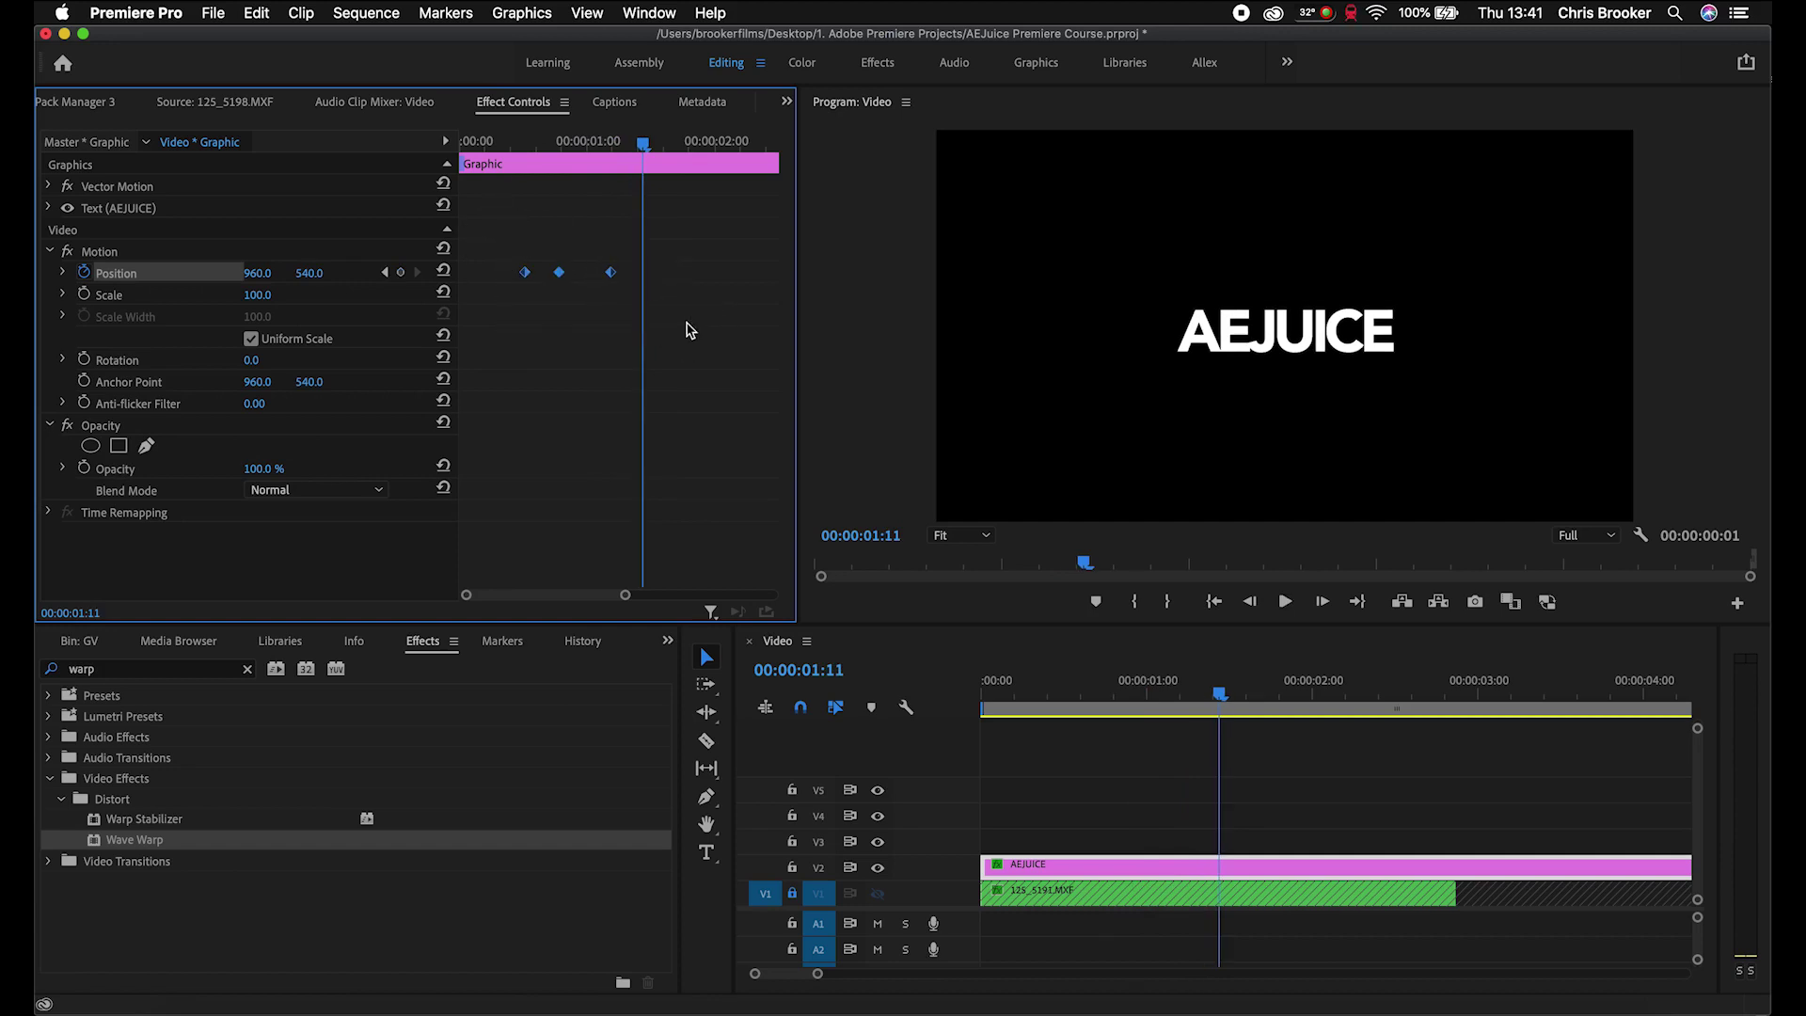
right_click(561, 272)
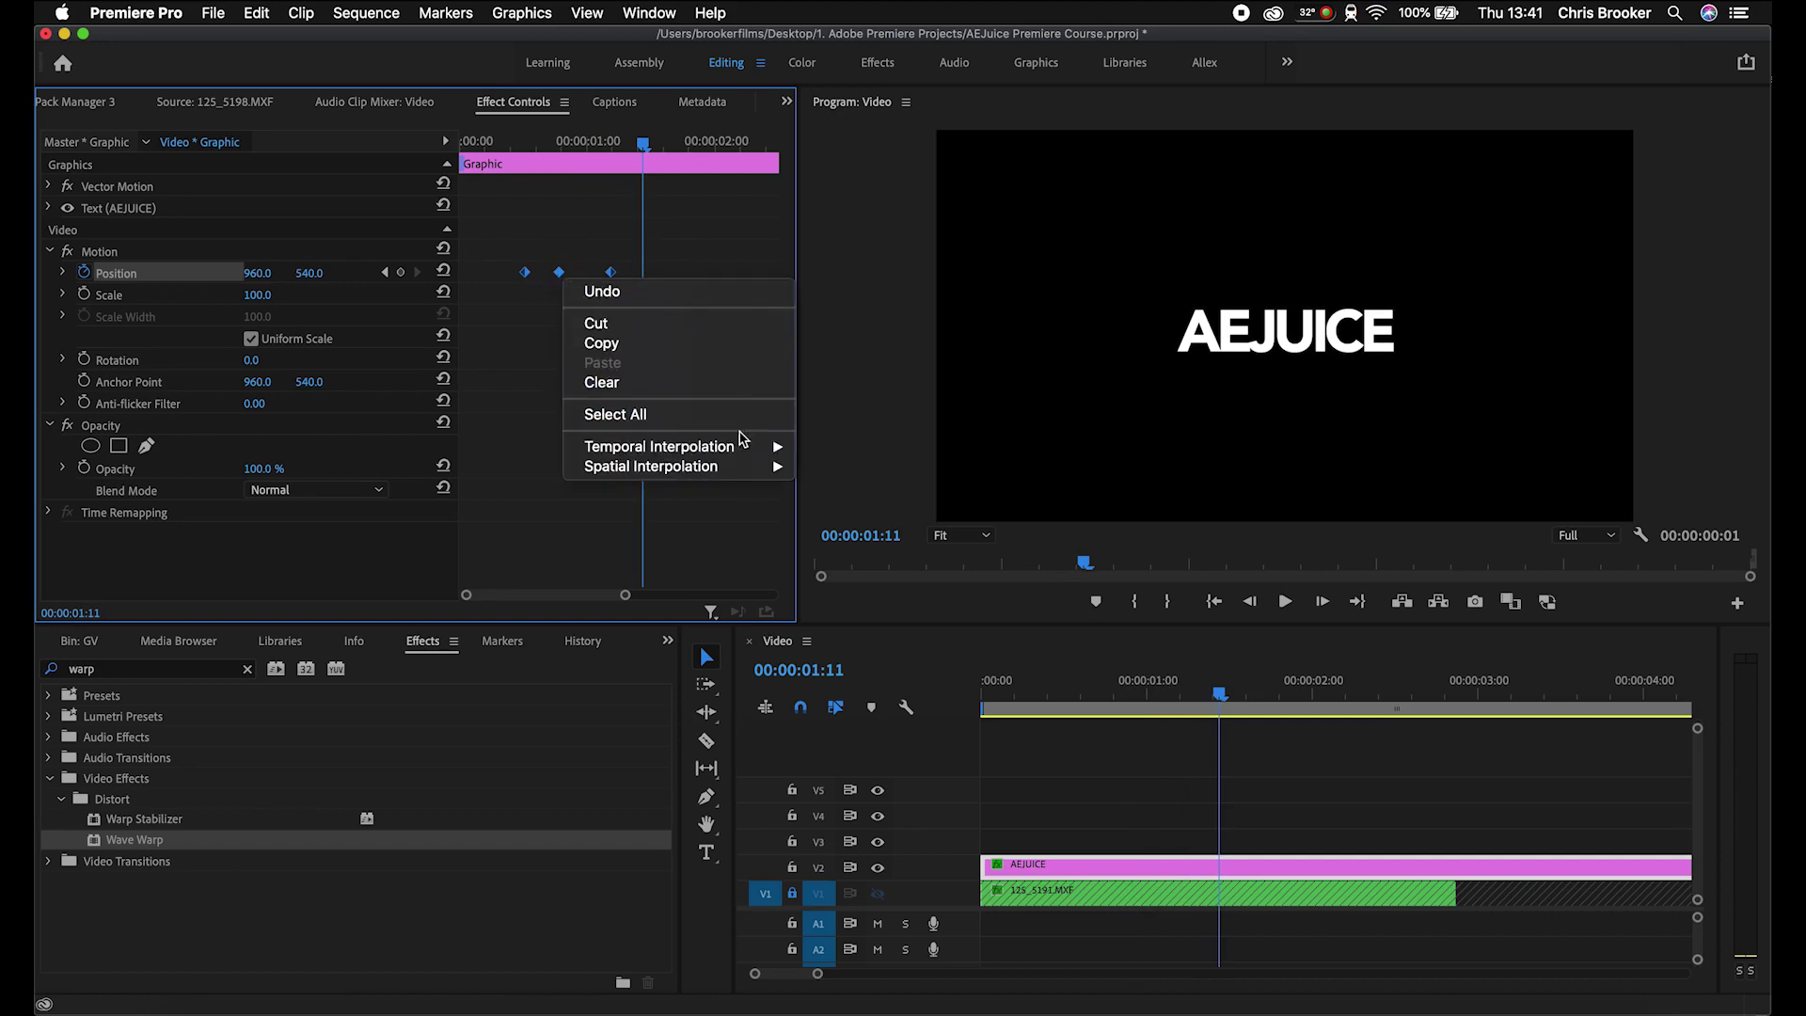
mouse_move(739, 448)
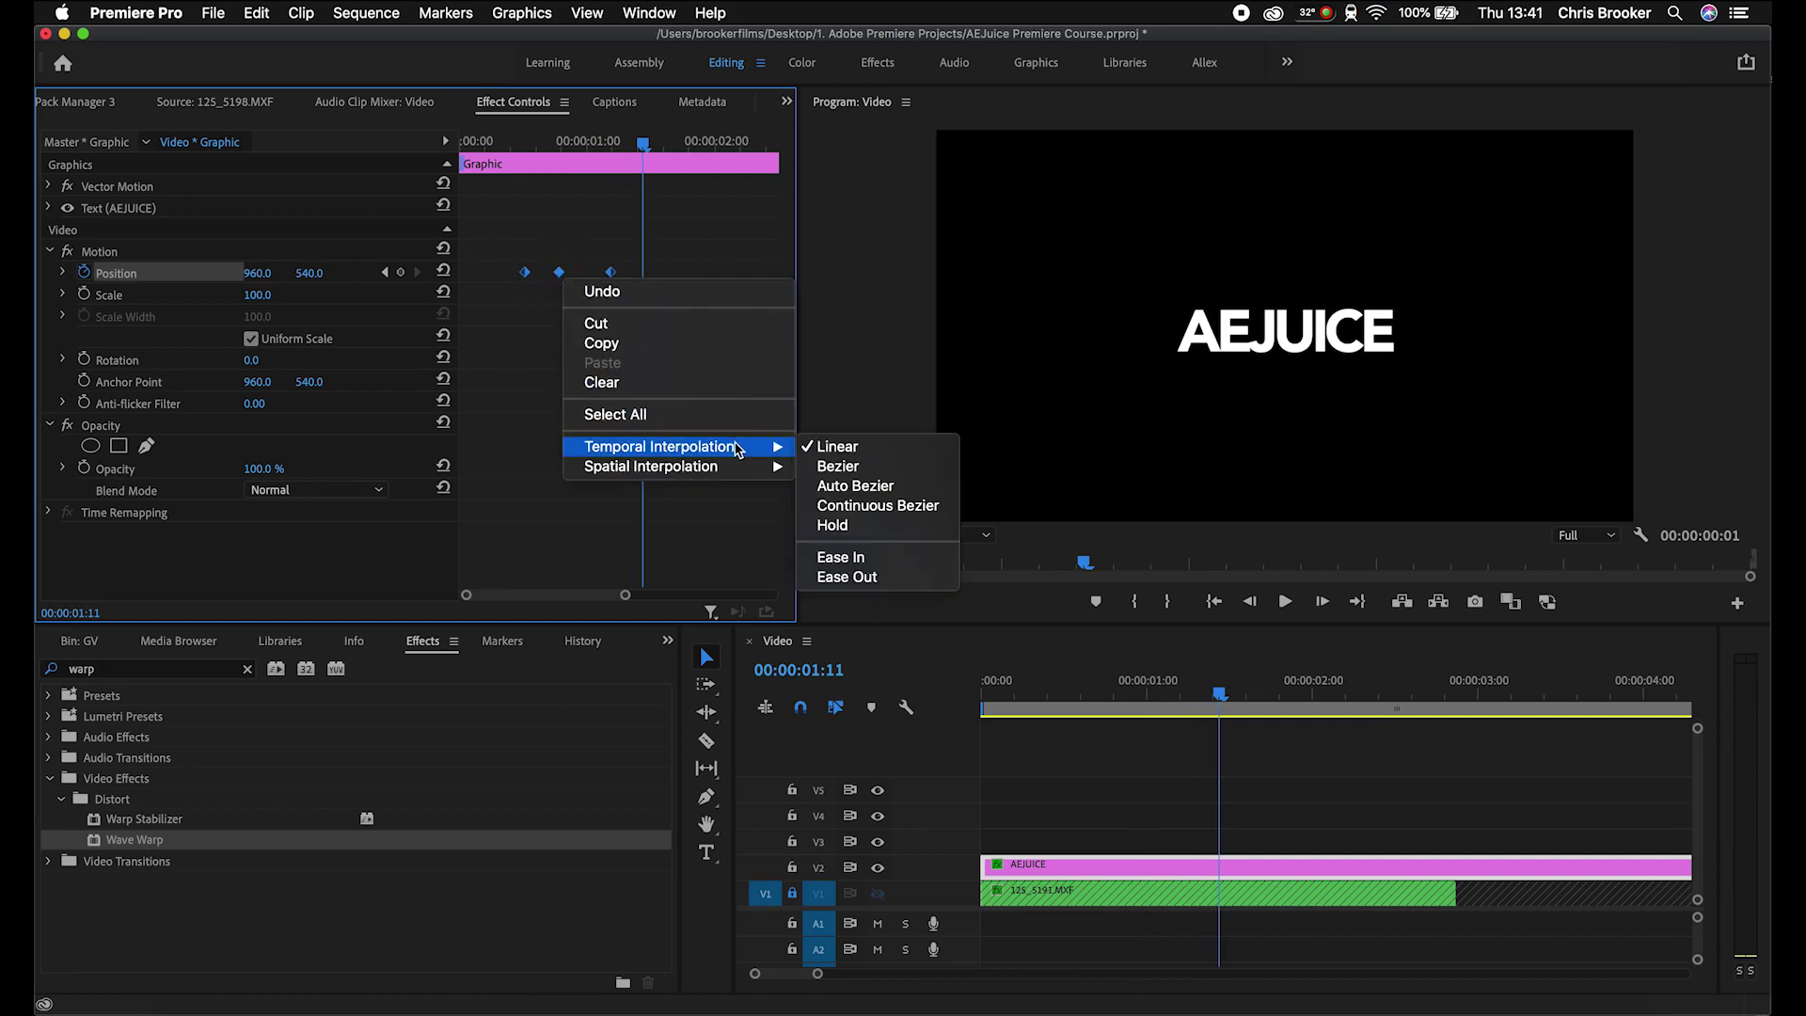
click(840, 557)
drag(621, 146, 477, 141)
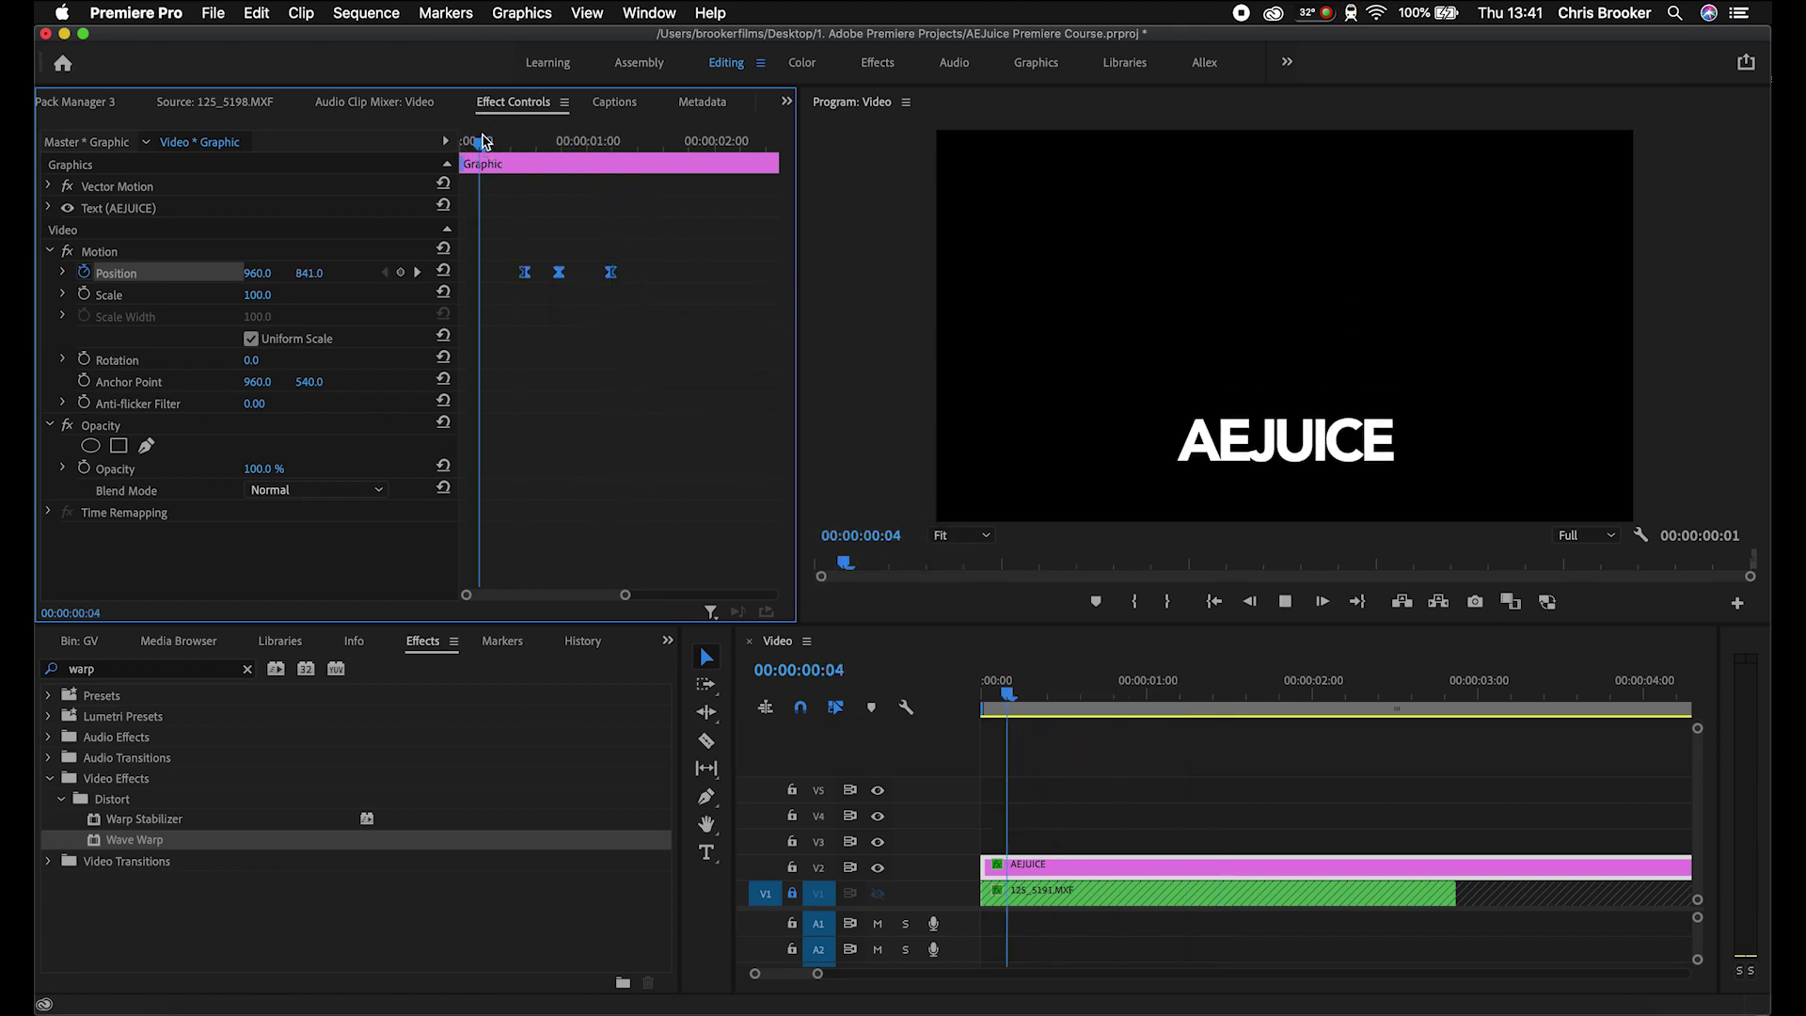
key(space)
key(space)
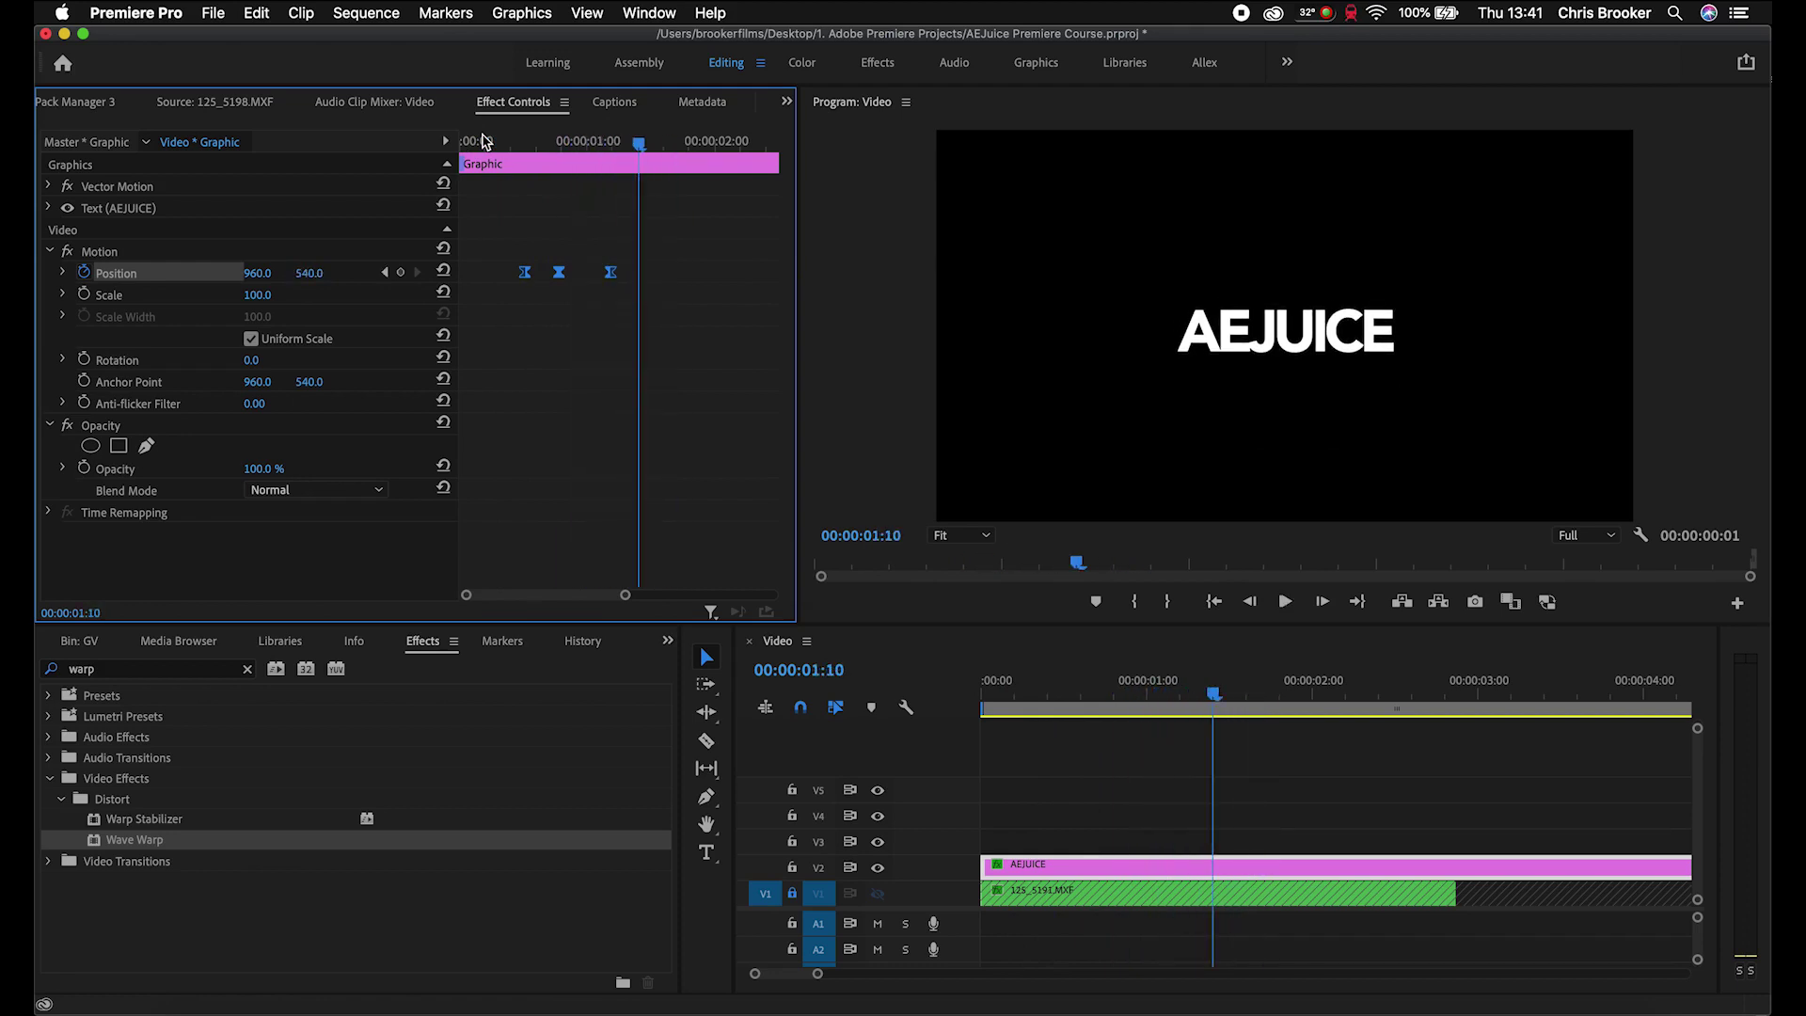
click(483, 141)
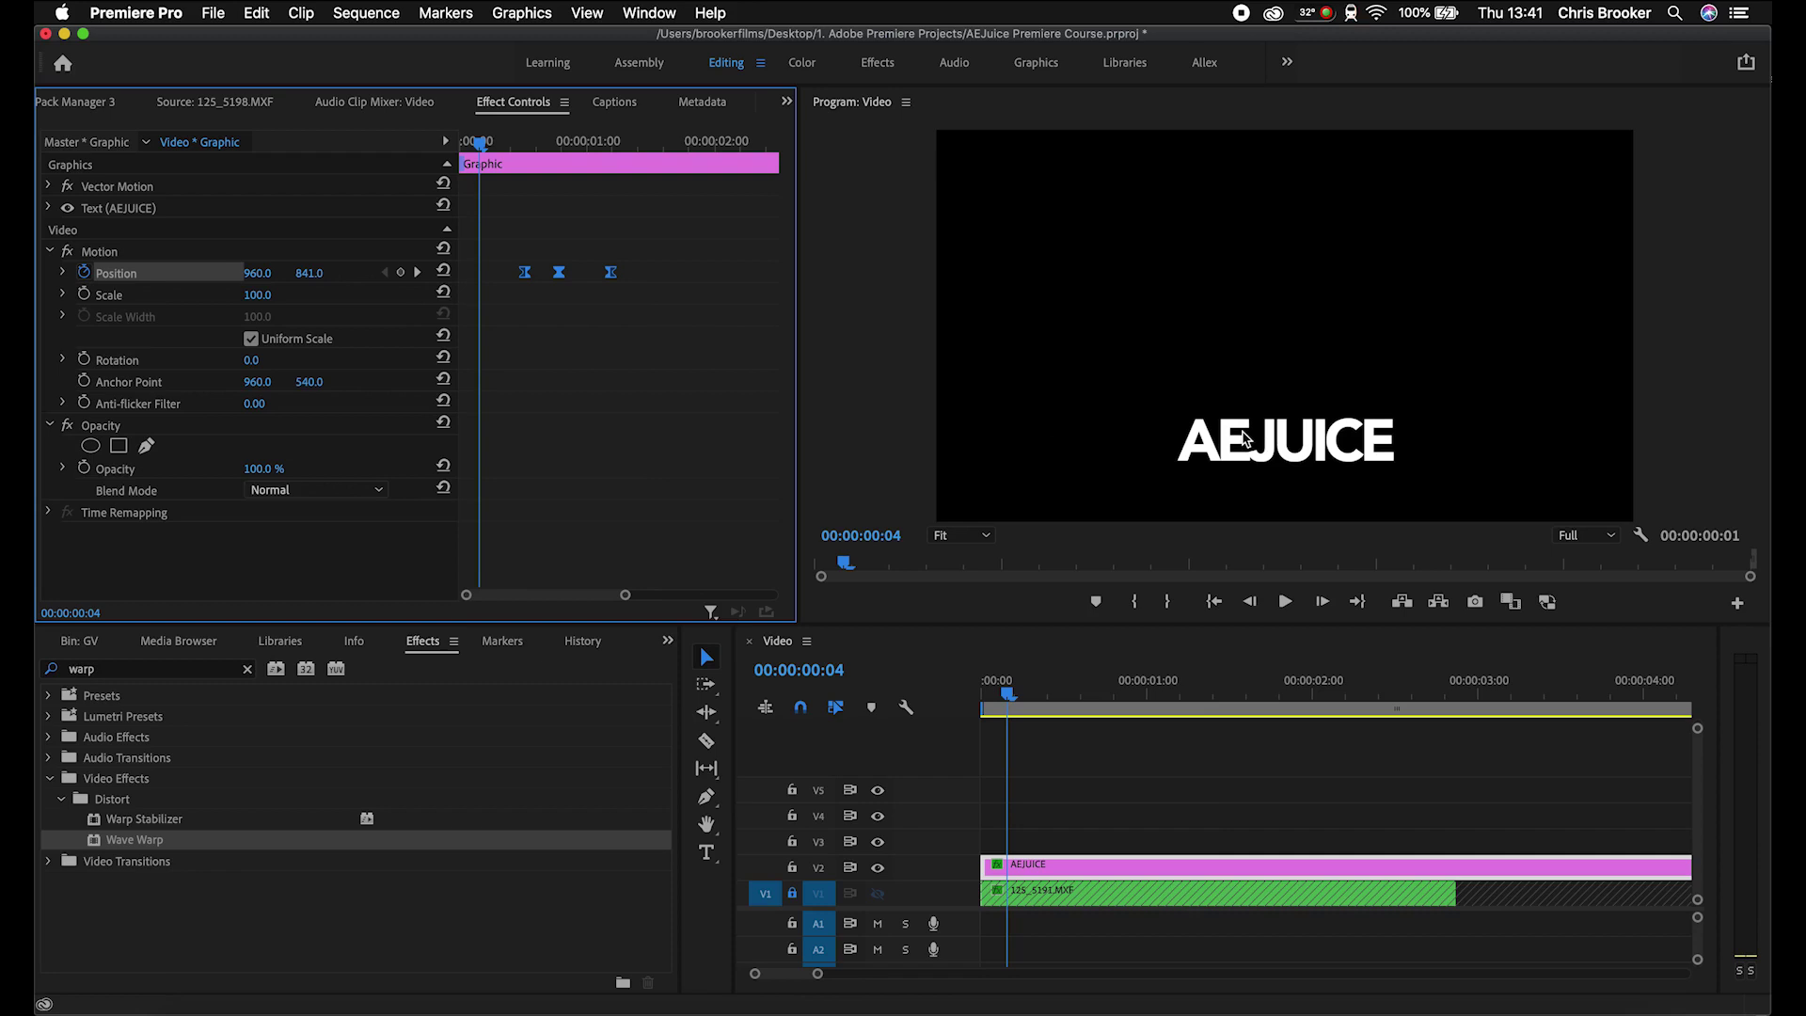
Step: Draw a closed four-point Opacity mask around the AEJUICE title at 00:00:01:05
drag(602, 141, 607, 141)
key(Right)
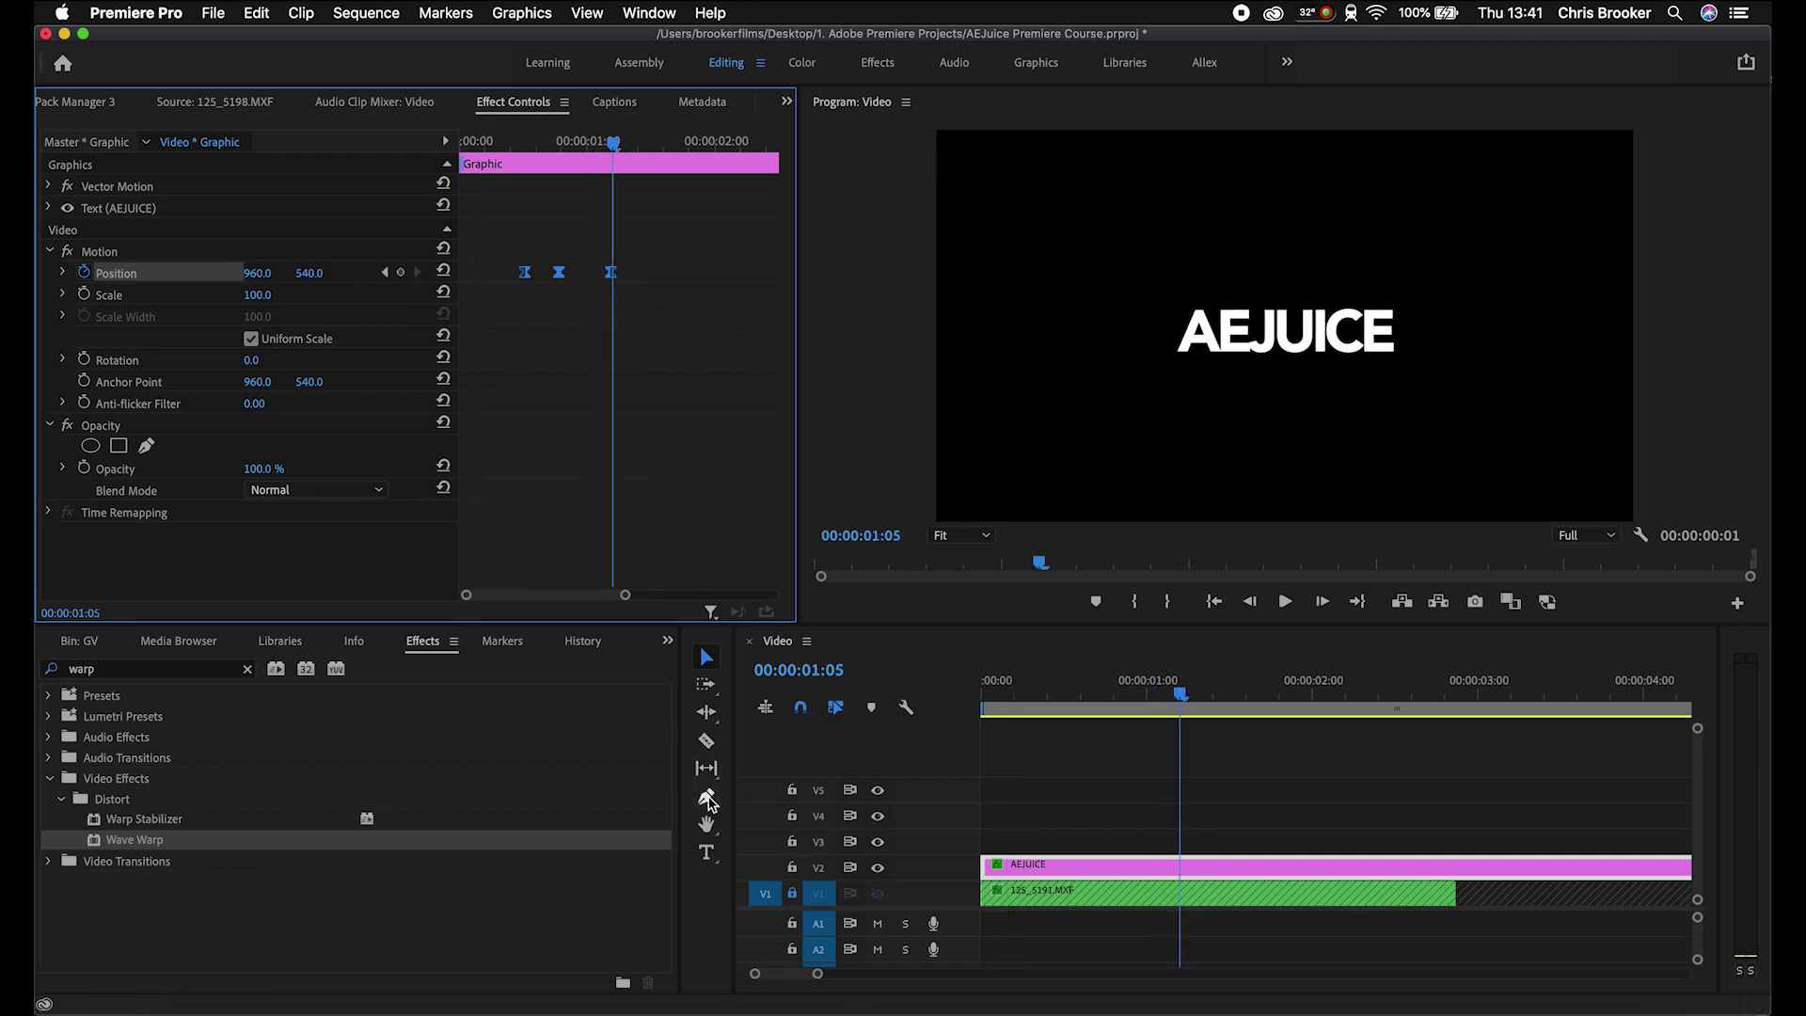
click(146, 448)
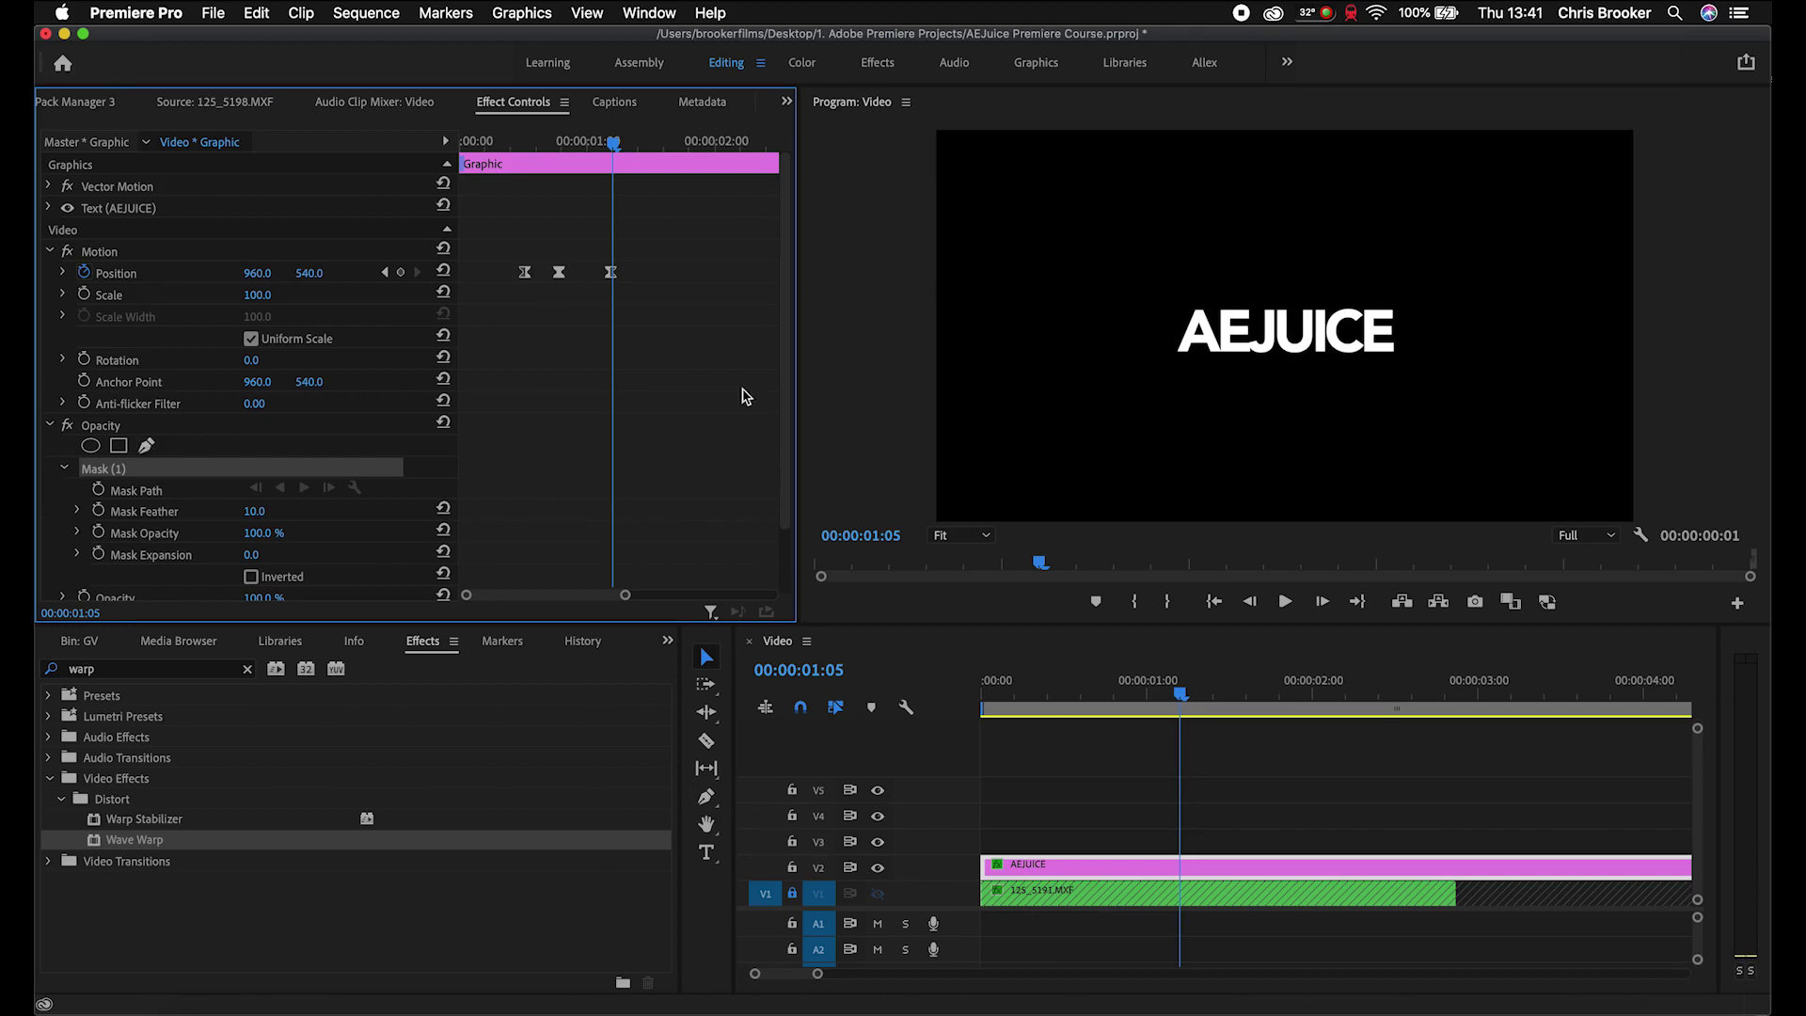
click(1101, 266)
click(1102, 379)
click(1455, 375)
click(1456, 256)
click(1102, 266)
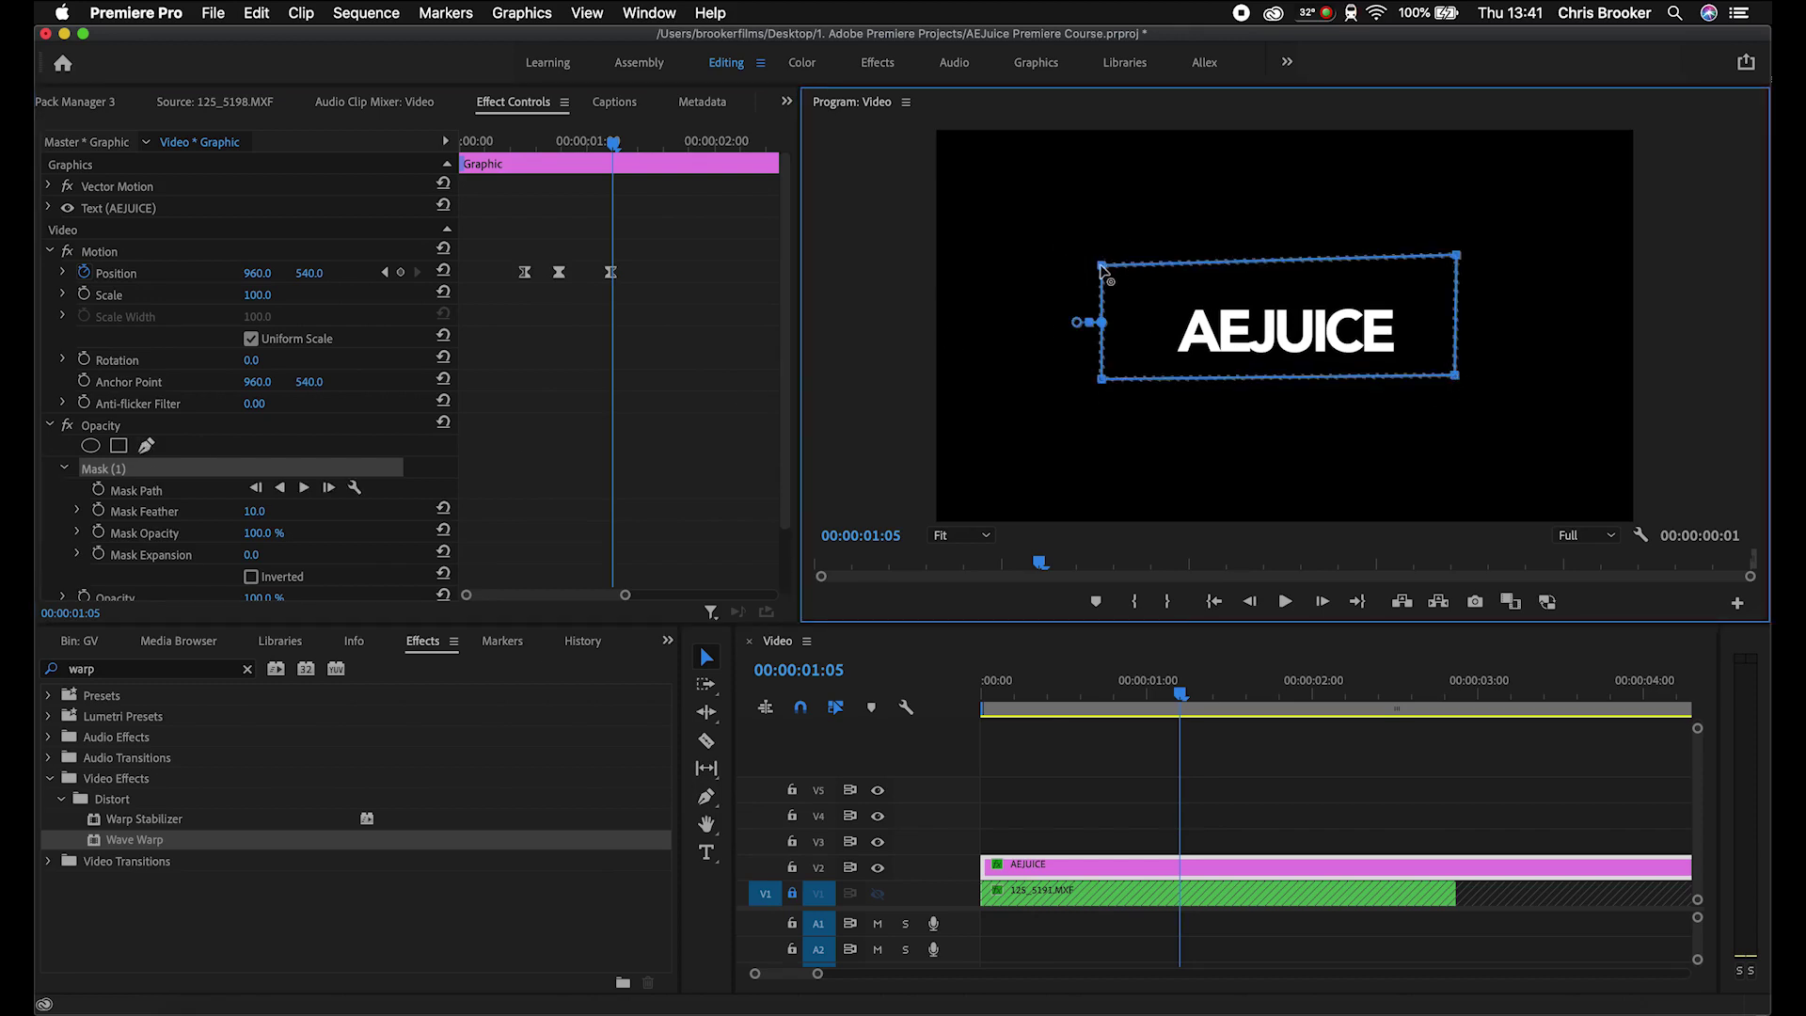
Step: Start Mask Path keyframes at 00:00:01:05 and add another Mask Path keyframe at 00:00:00:20
click(99, 489)
key(Left)
key(Left)
key(Left)
key(Left)
key(Left)
key(Left)
key(Left)
key(Left)
key(Left)
key(Left)
key(Left)
key(Left)
key(Left)
key(Left)
key(Left)
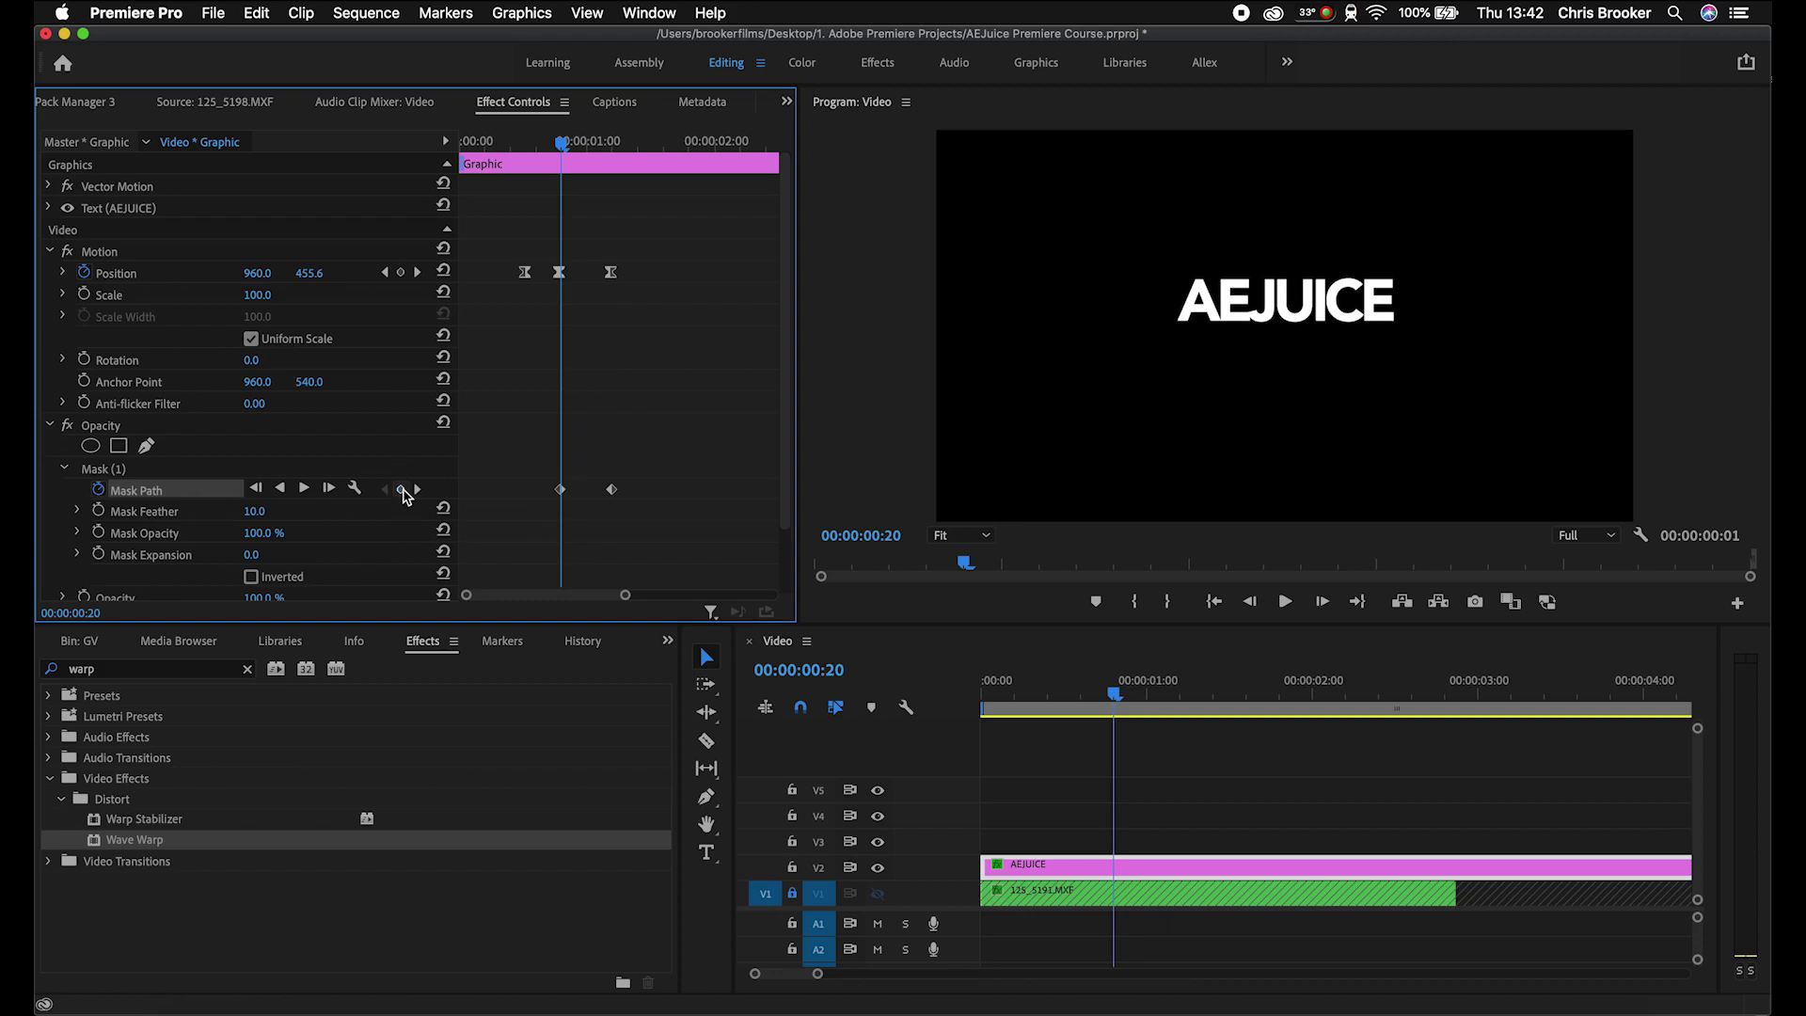
Step: Show the title's Opacity mask for editing at the first Position keyframe, 00:00:00:13
key(Left)
key(Left)
key(Left)
key(Left)
key(Left)
key(Left)
key(Left)
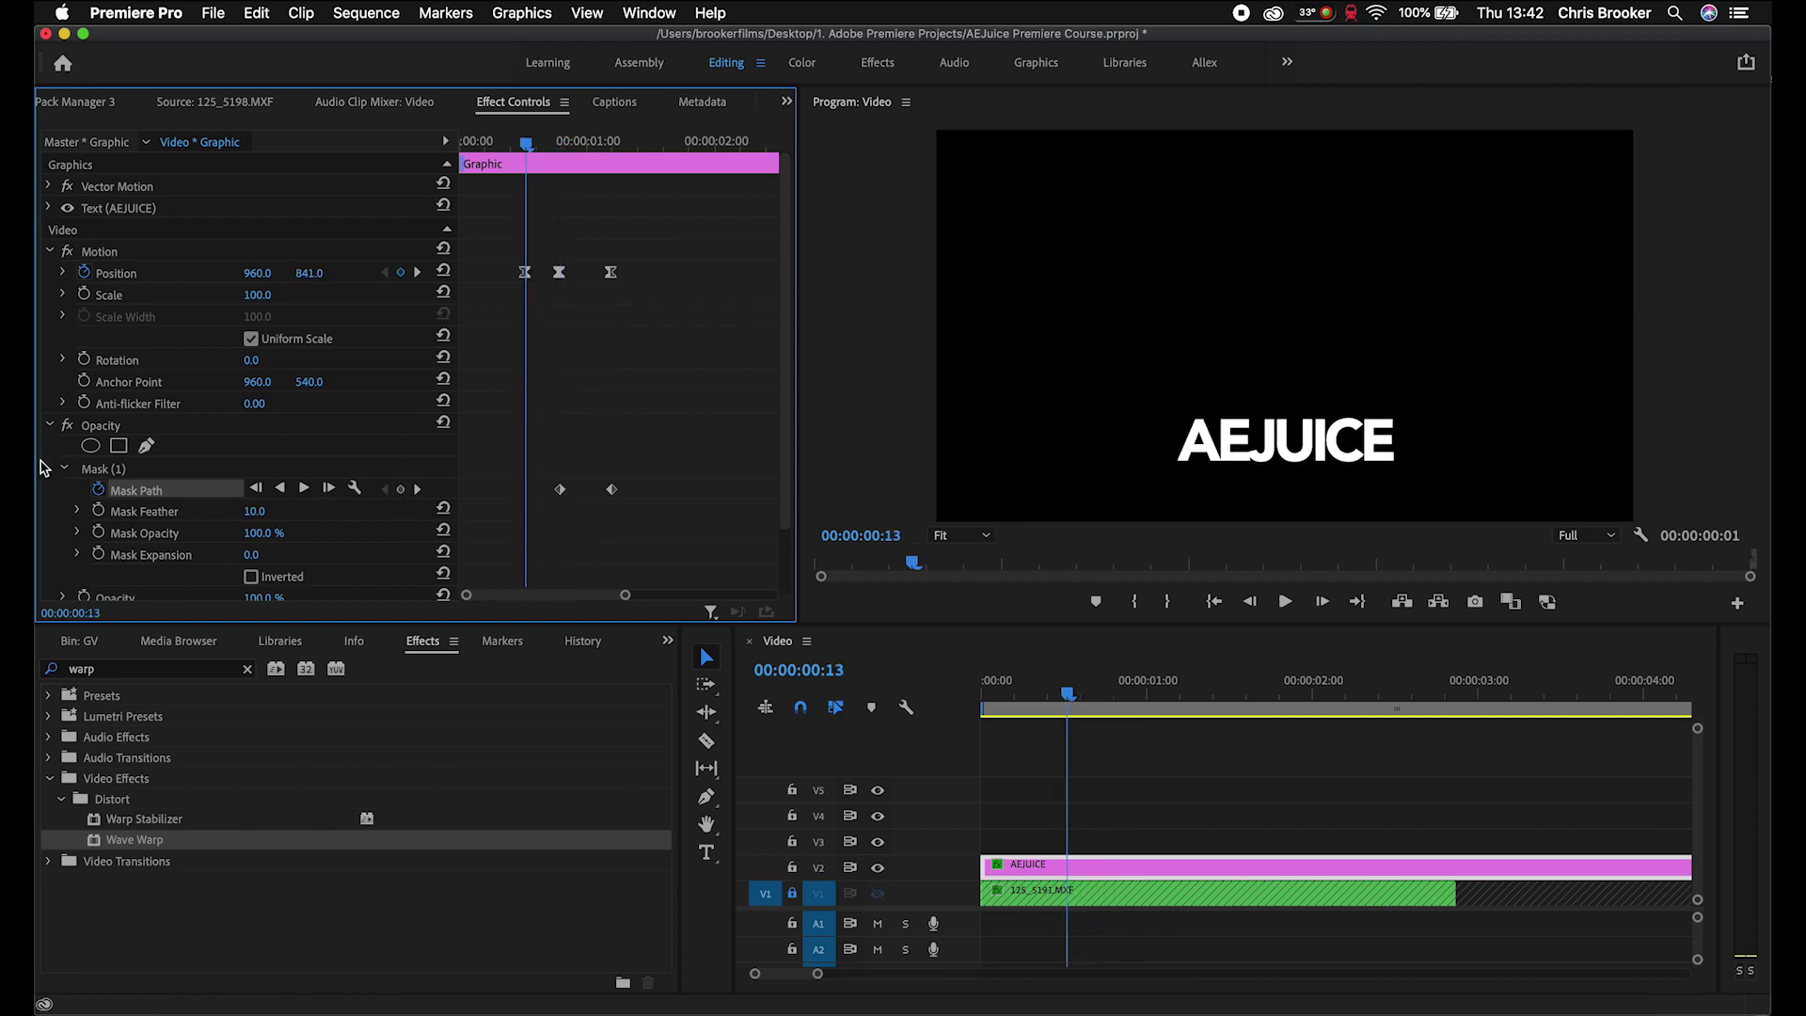
click(116, 471)
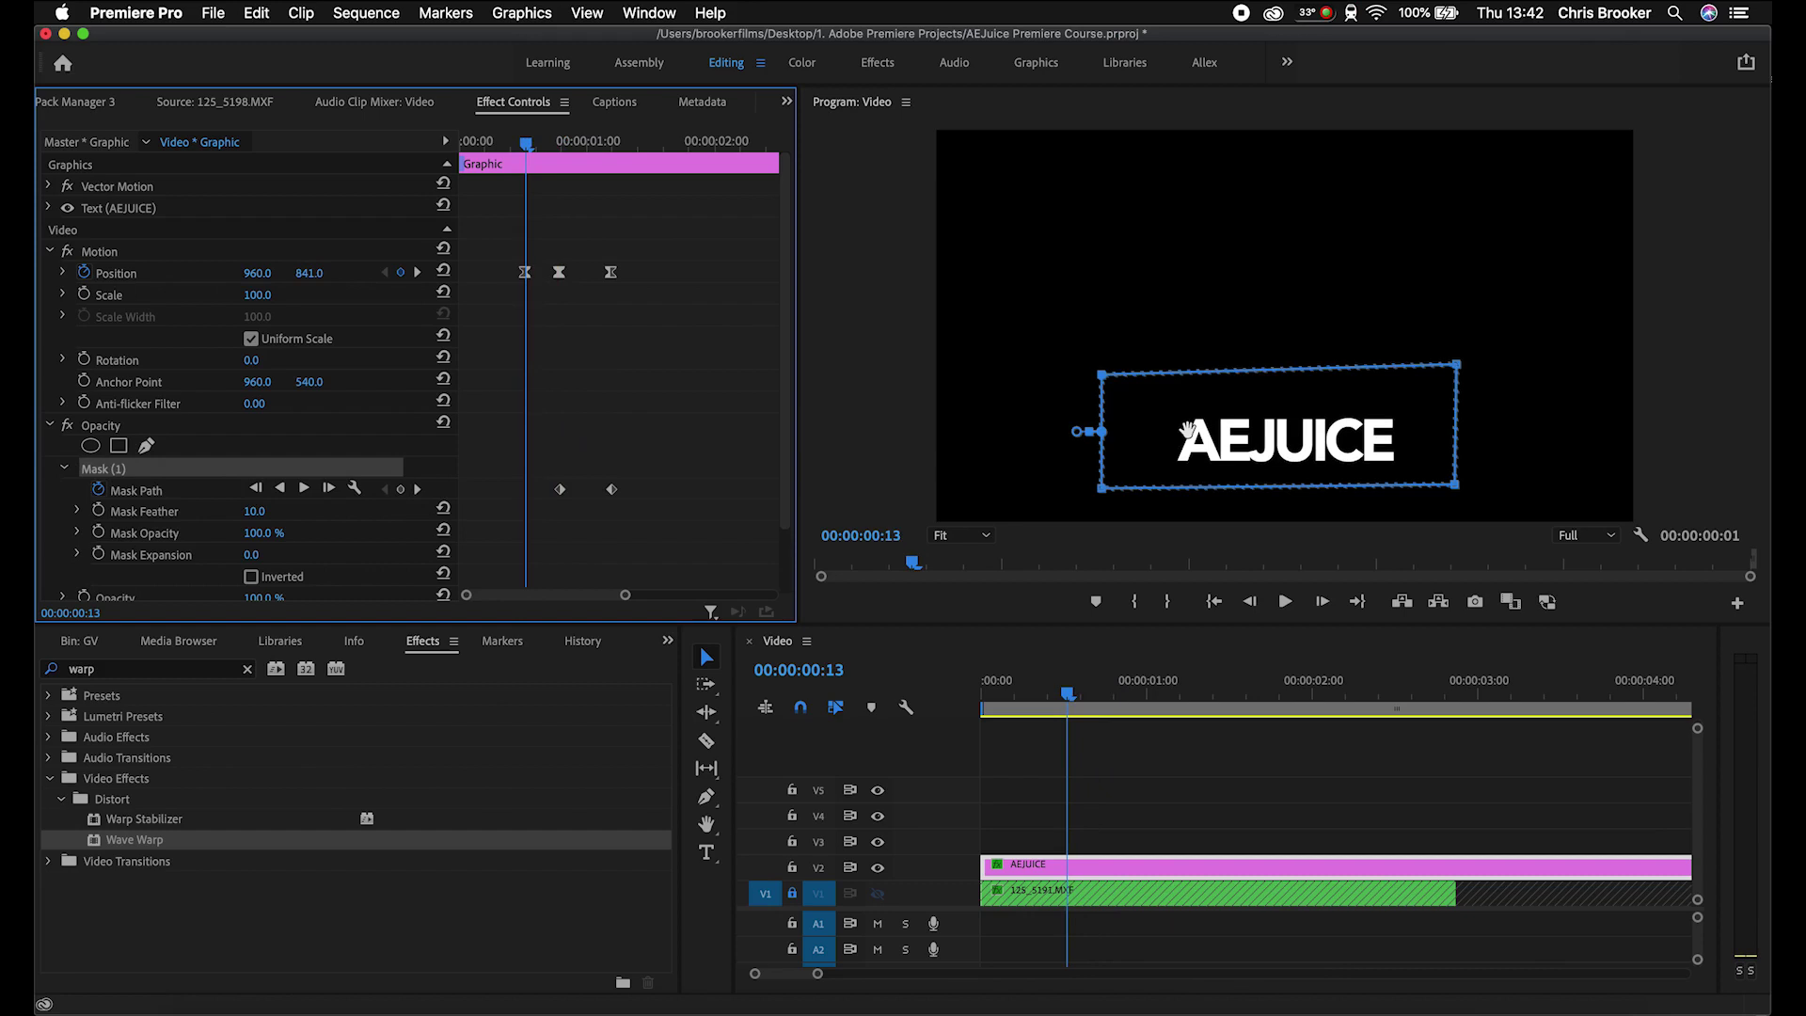
mouse_move(525, 143)
mouse_down()
mouse_move(563, 143)
mouse_move(528, 148)
mouse_up()
click(148, 497)
Step: Try adjusting the mask's lower corners below the title, and undo the adjustment
drag(1453, 489, 1454, 484)
drag(1108, 503, 1108, 512)
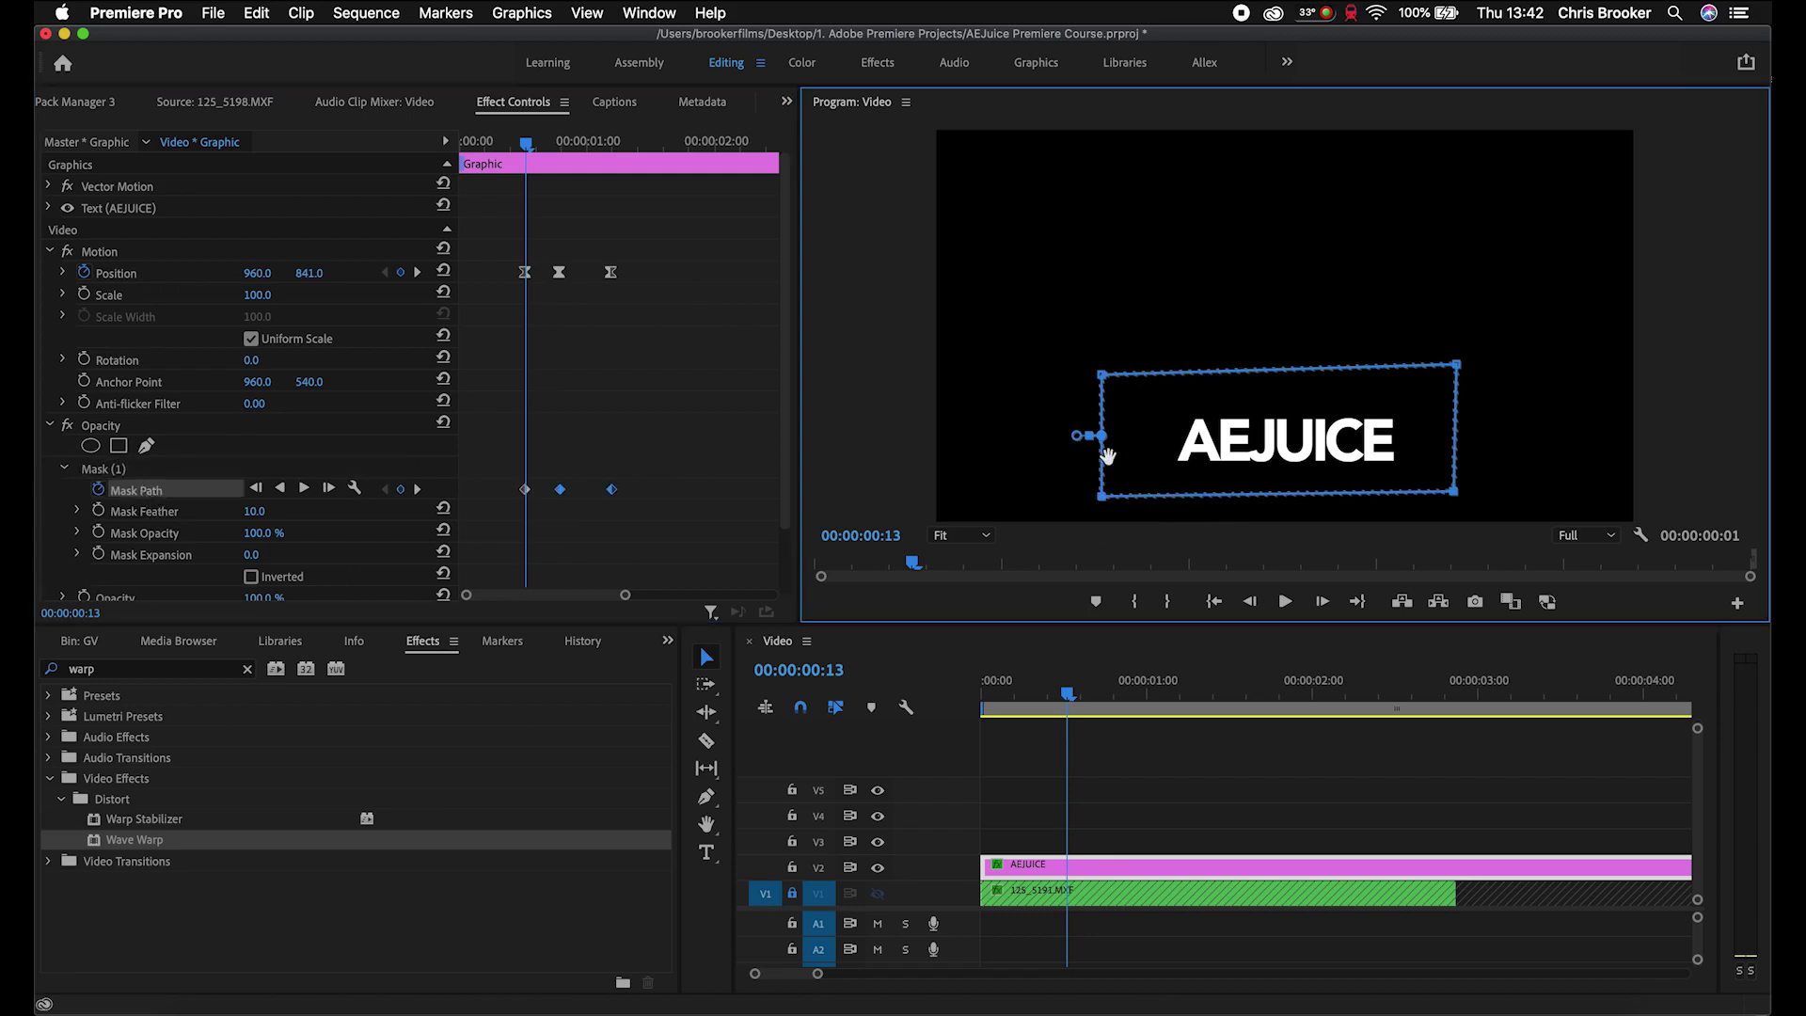
key(super+z)
Step: Move the whole mask up off the title at 00:00:00:13 and play the reveal
drag(1298, 430, 1305, 336)
key(space)
key(space)
Step: Shift the mask slightly down around the title at the 00:00:00:20 keyframe and replay the pop-up animation
click(551, 141)
mouse_move(550, 141)
mouse_down()
mouse_move(525, 141)
mouse_move(561, 143)
mouse_up()
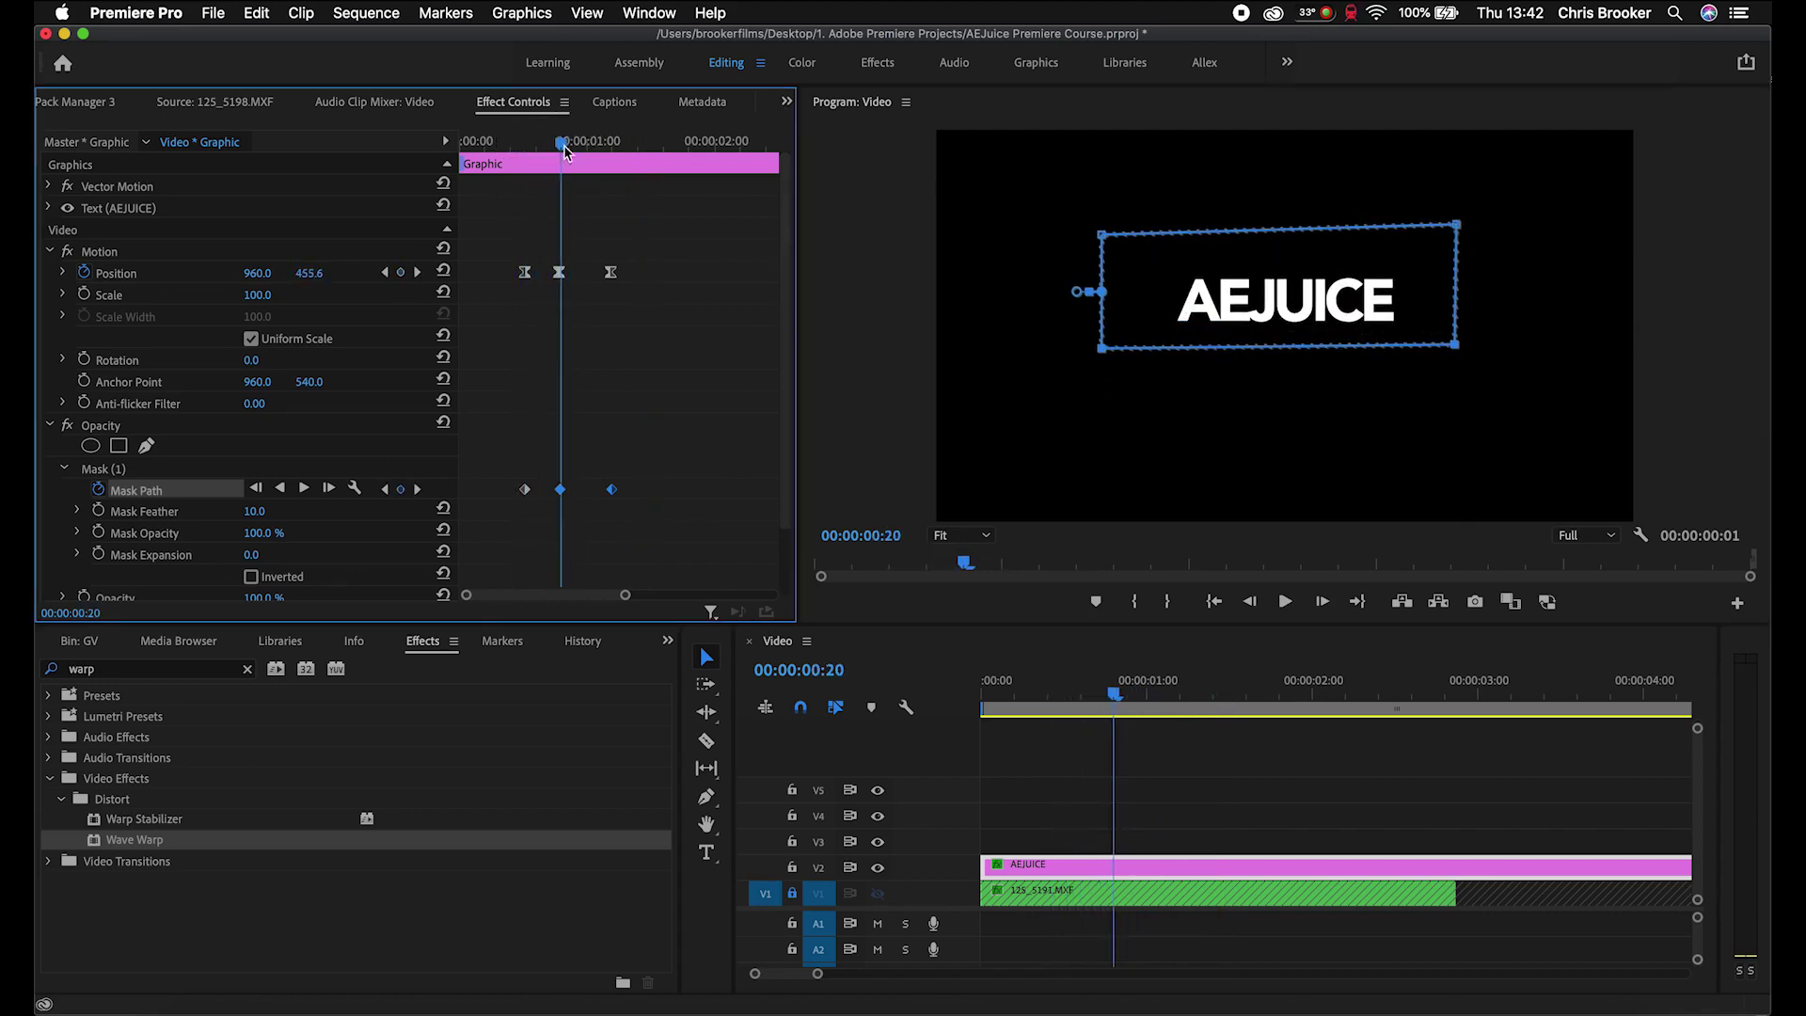
drag(1289, 331, 1287, 310)
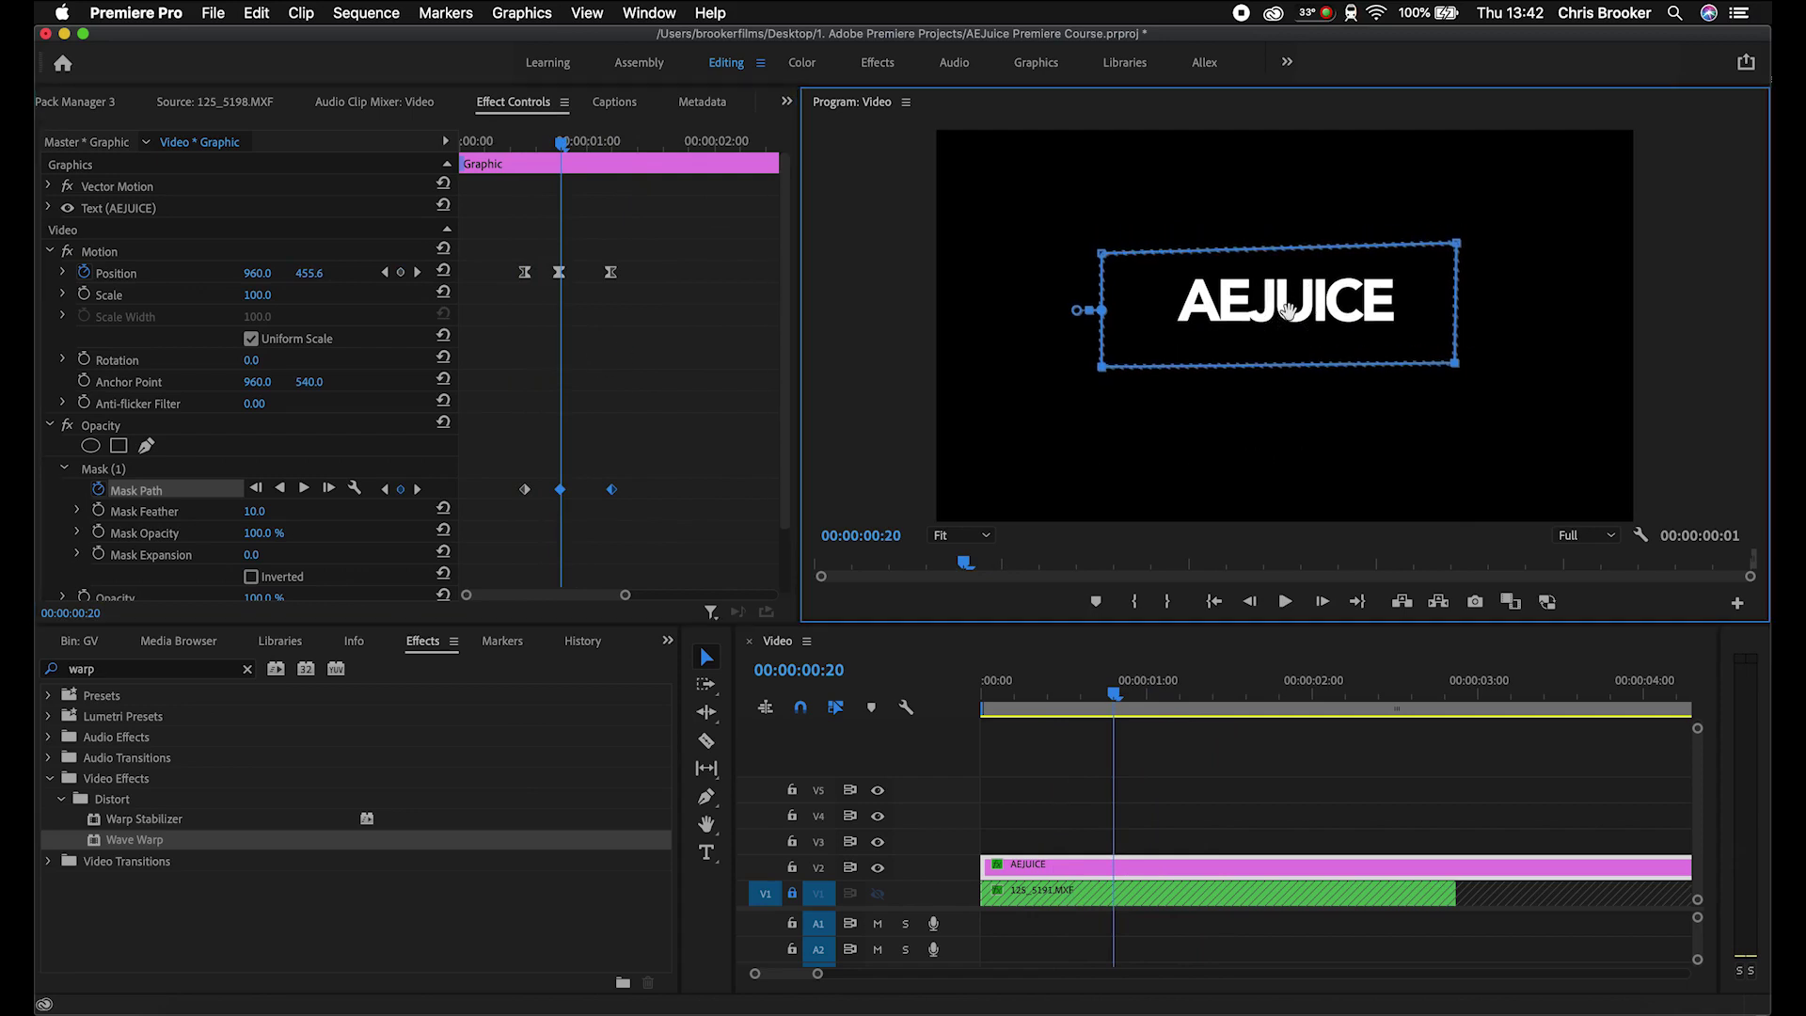
mouse_move(561, 141)
mouse_down()
mouse_move(510, 150)
mouse_move(529, 143)
mouse_up()
key(space)
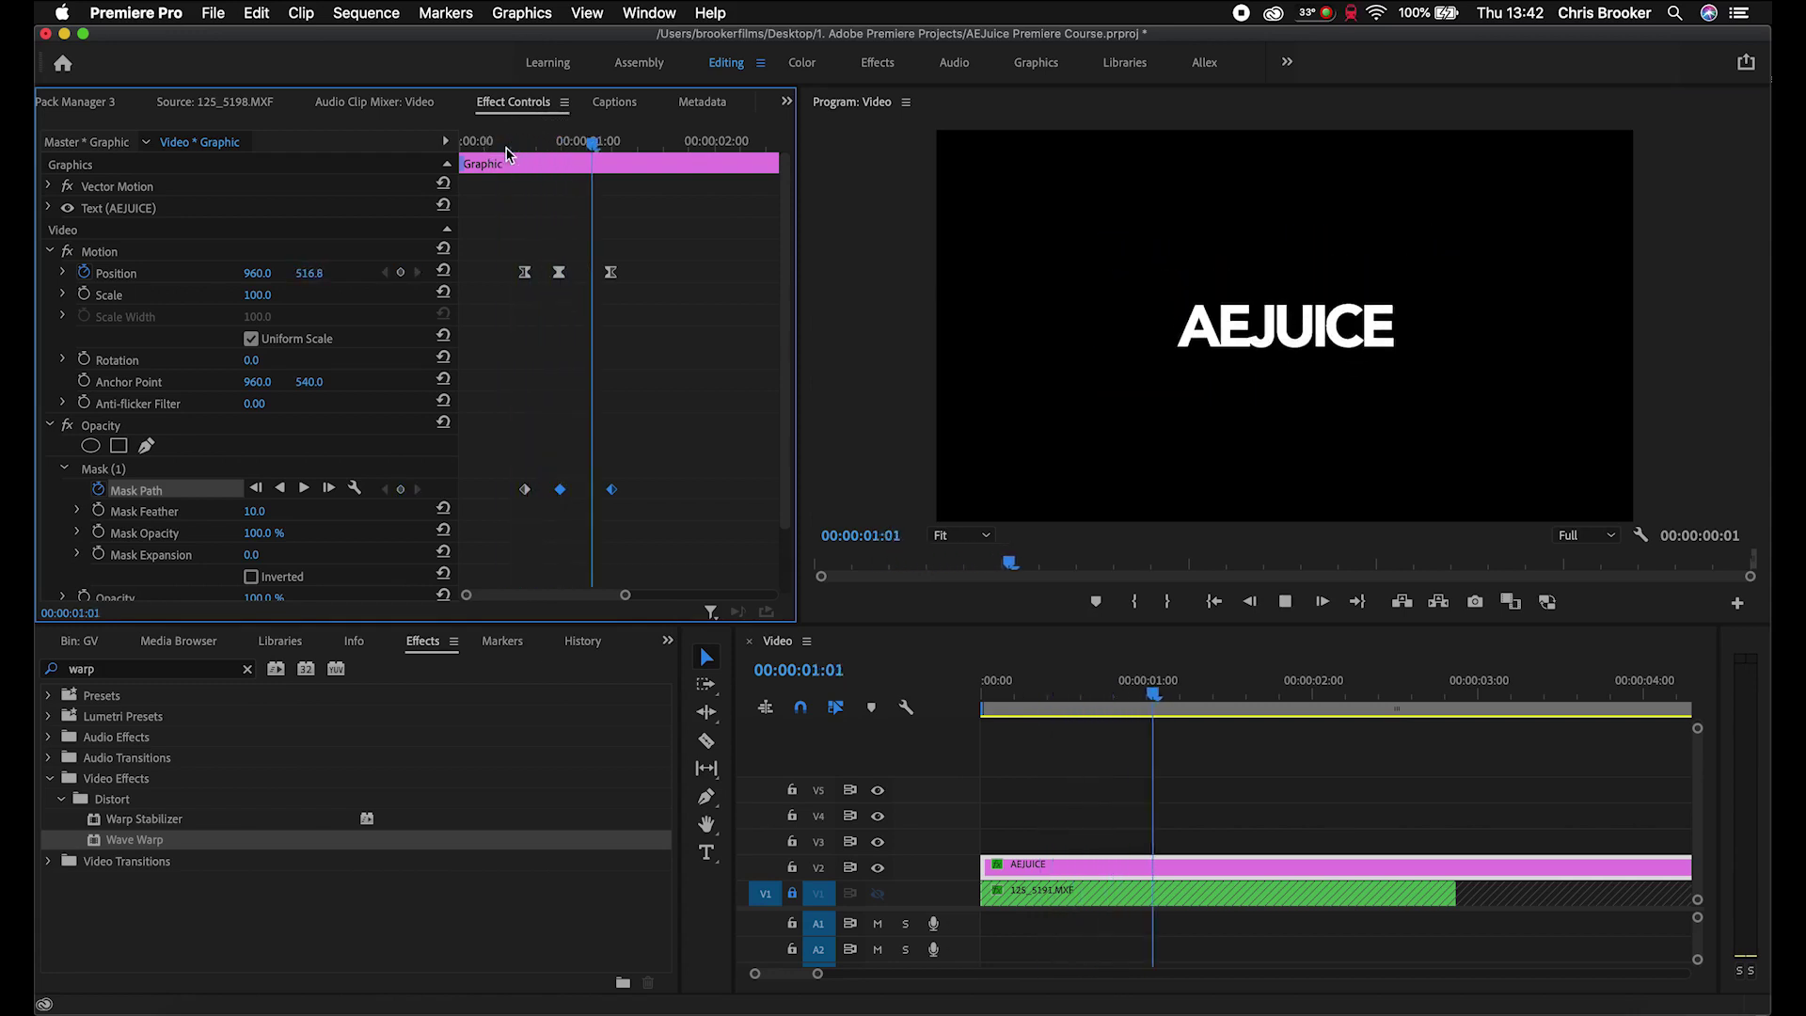
click(487, 143)
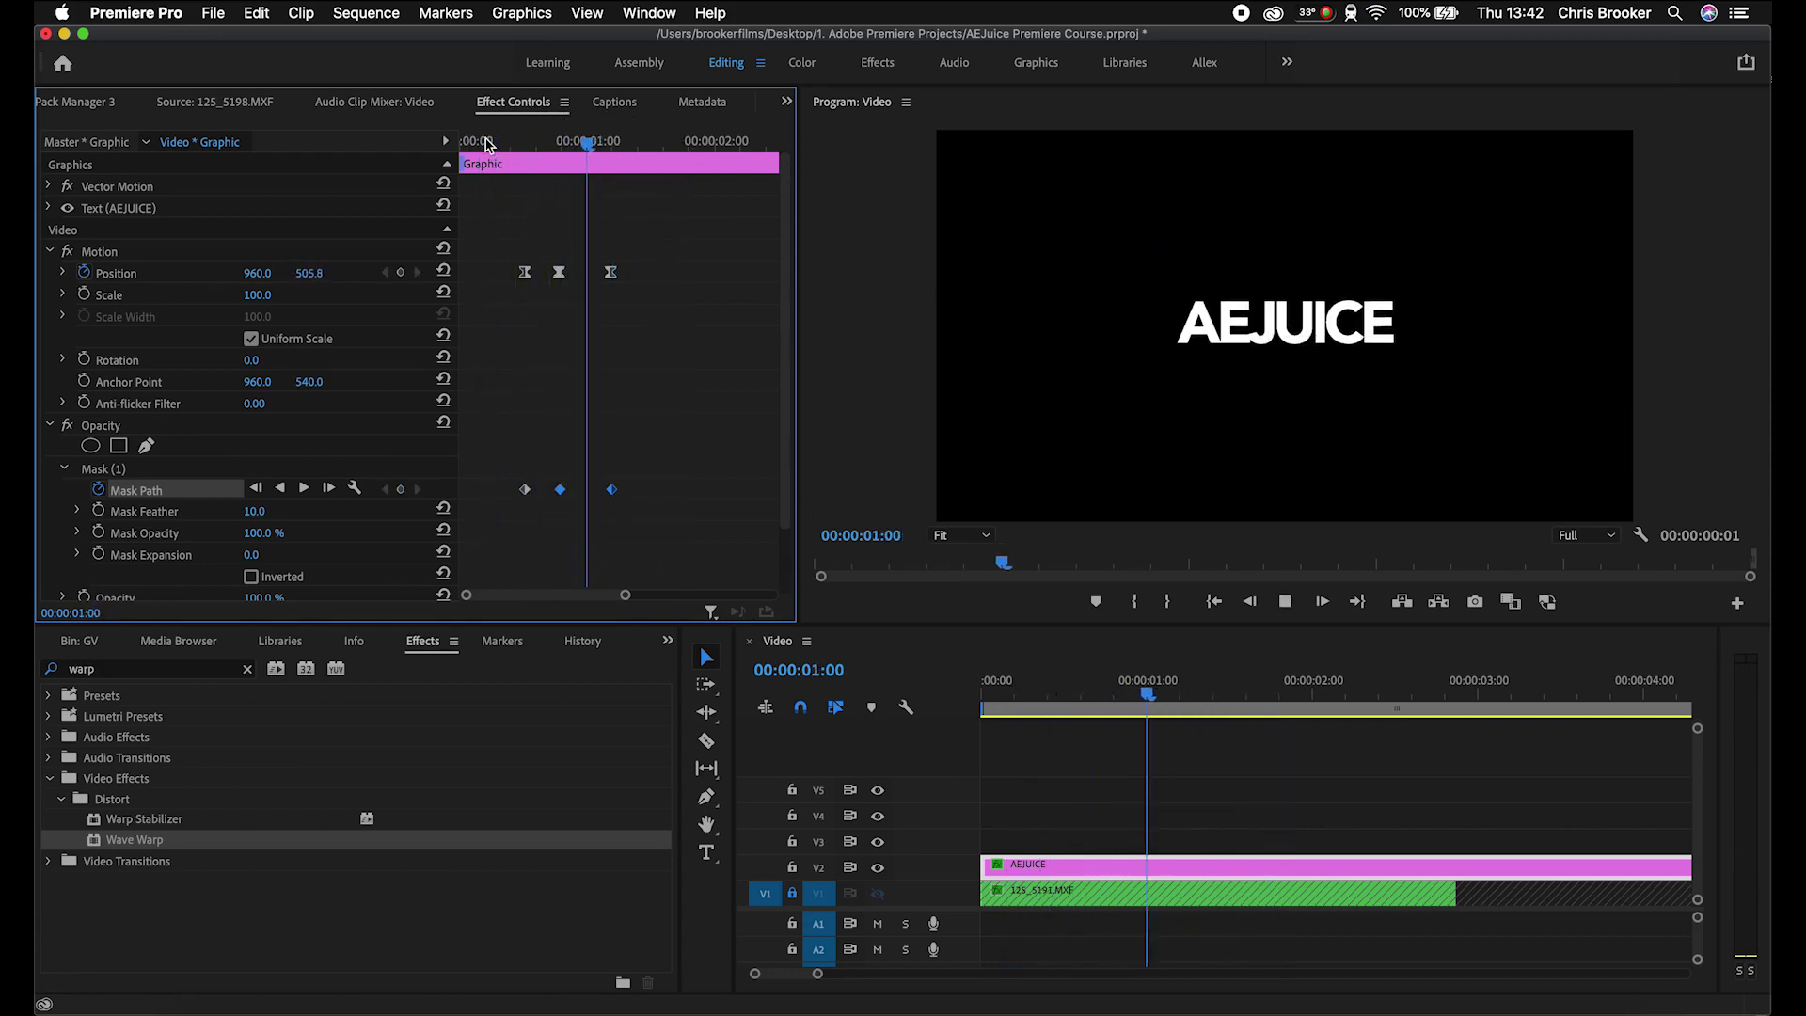
key(Home)
key(space)
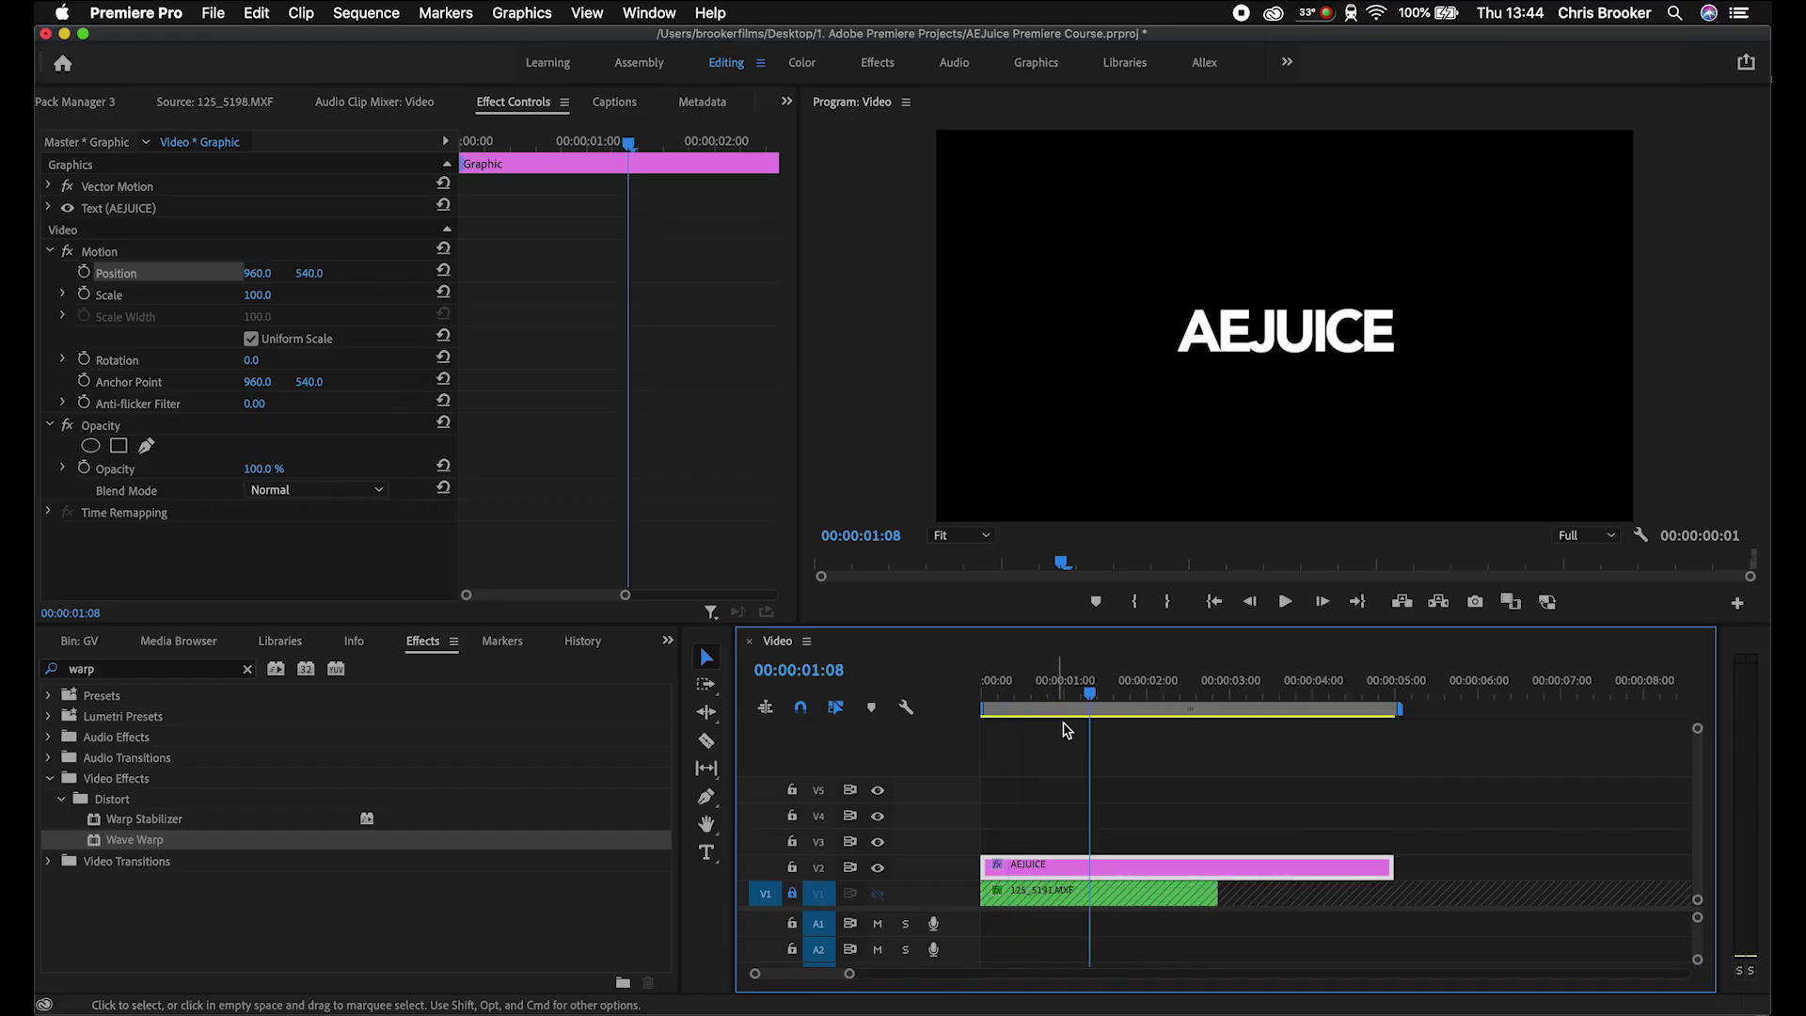
Step: Start a new color matte in the main project and accept its video settings
drag(1066, 728, 1097, 701)
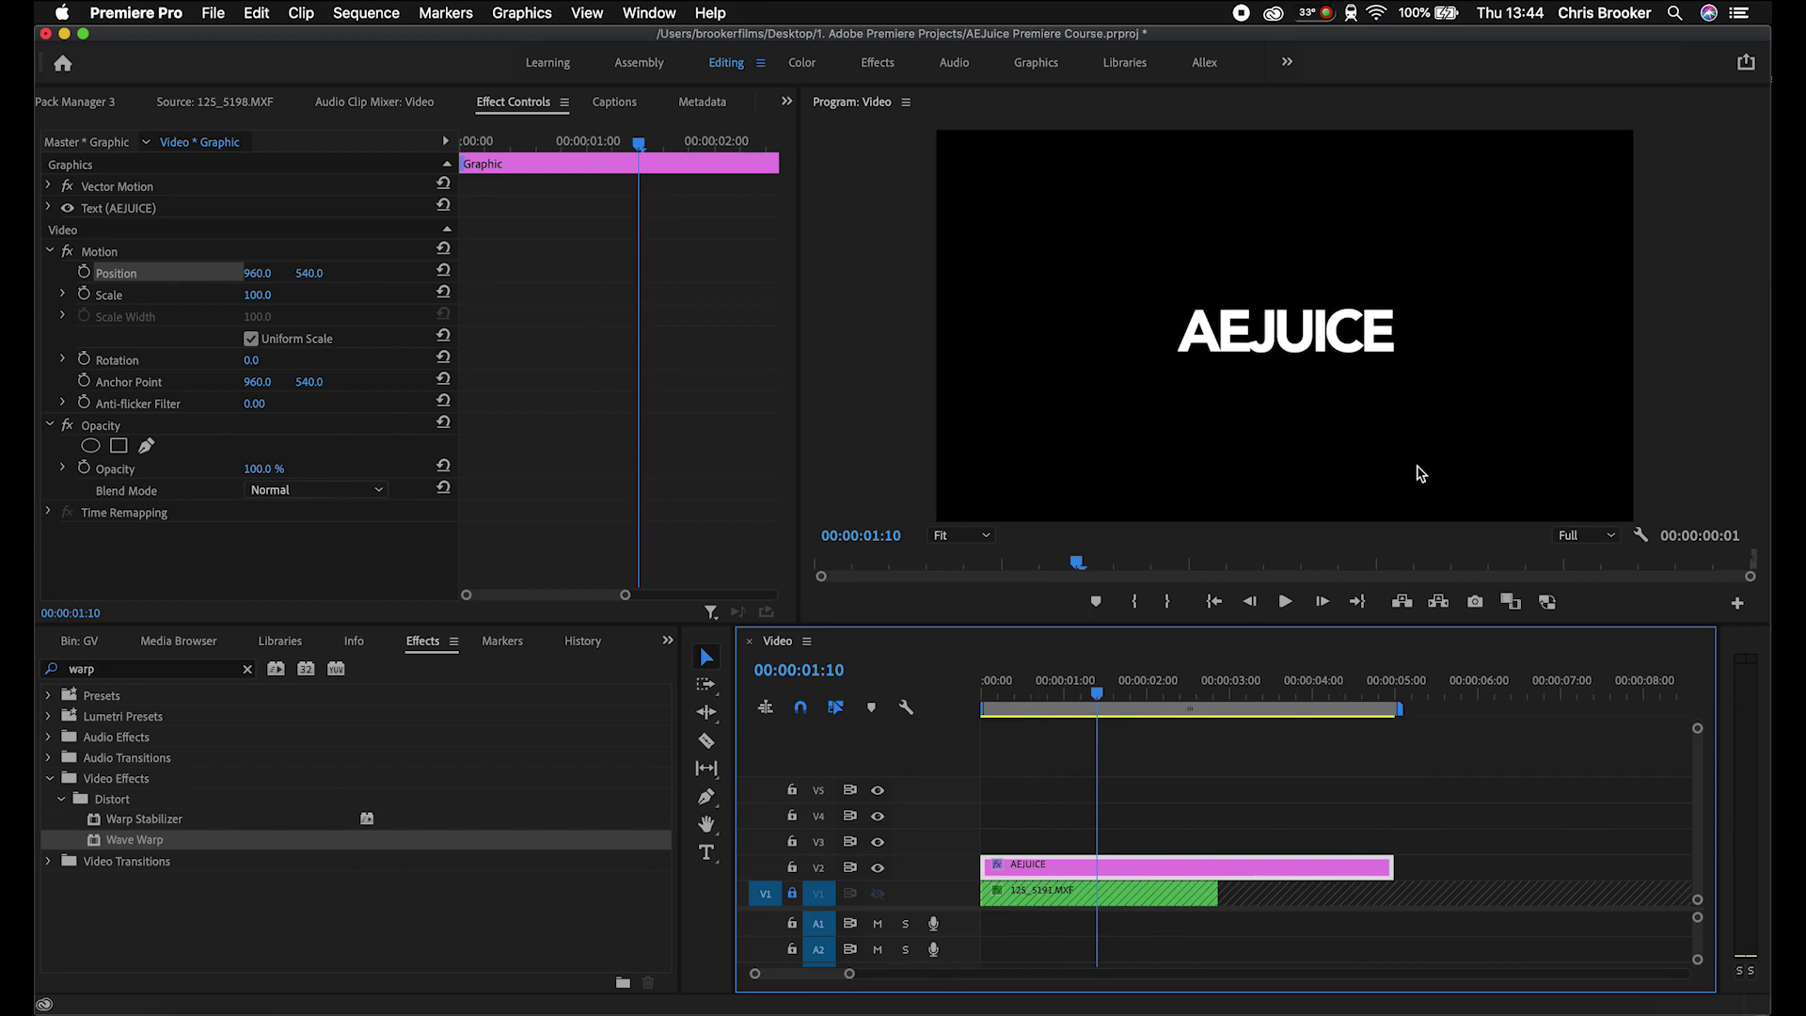
click(667, 641)
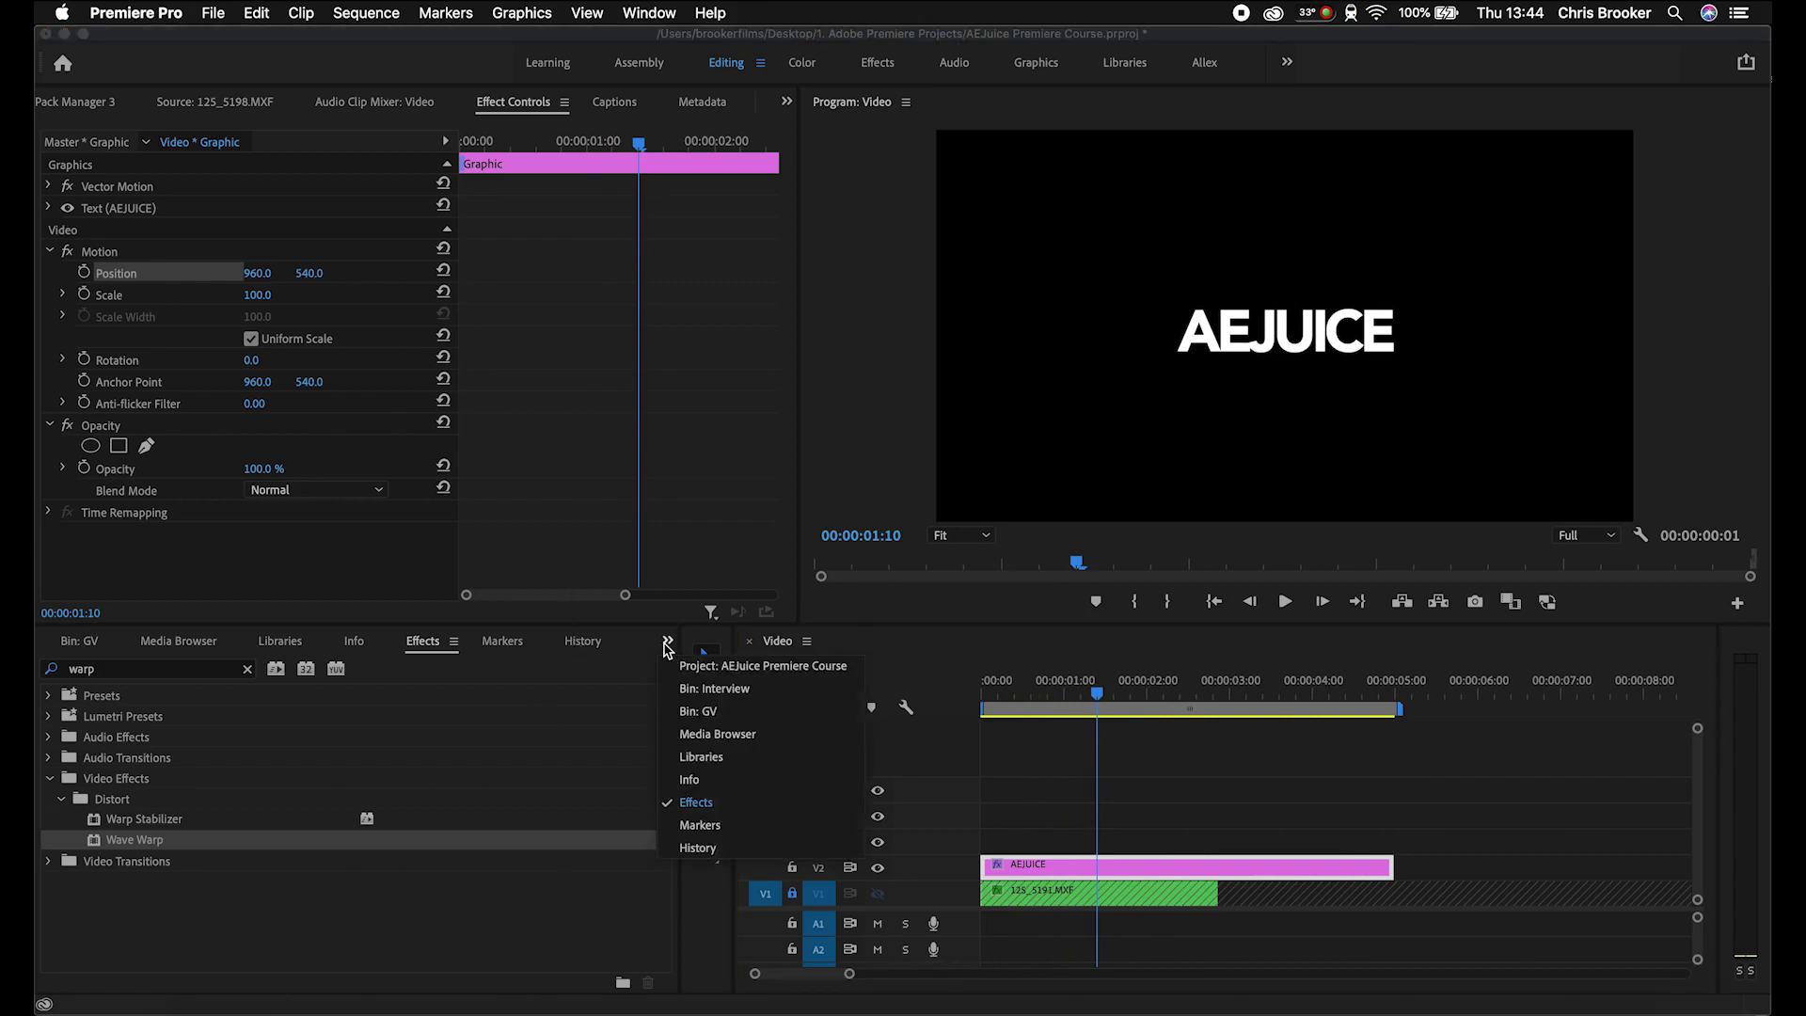
click(684, 666)
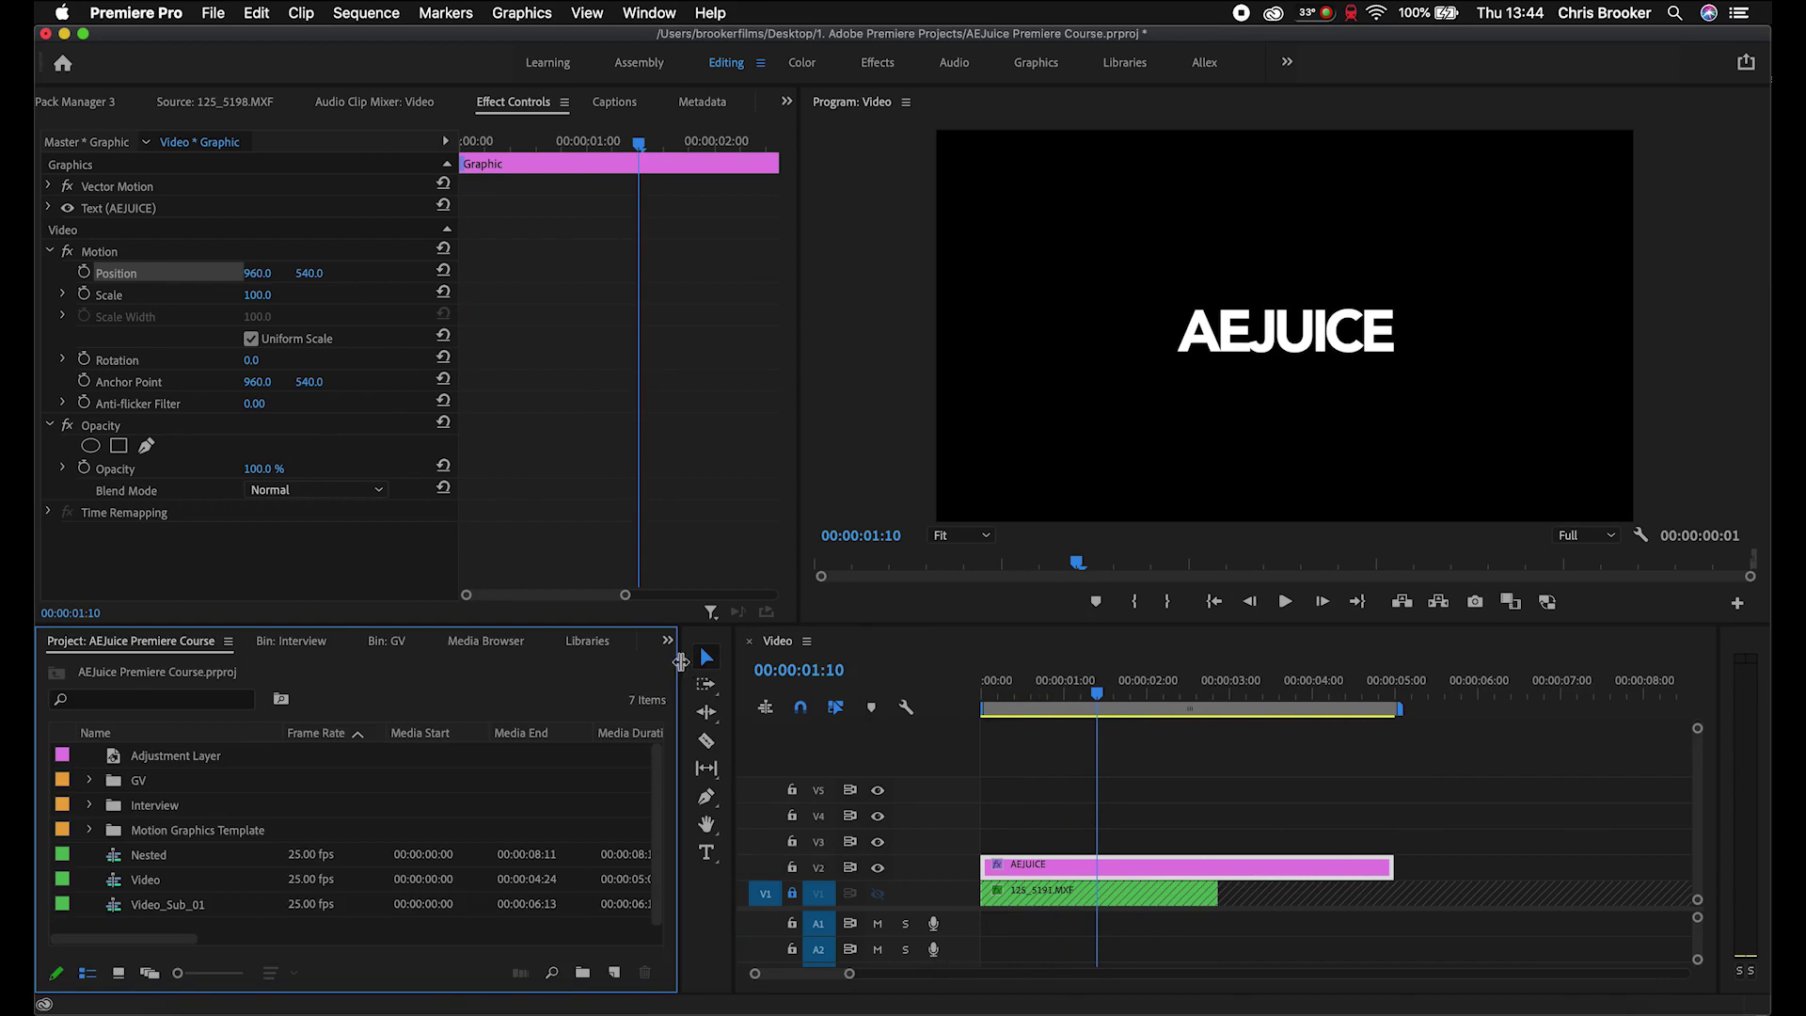
right_click(188, 928)
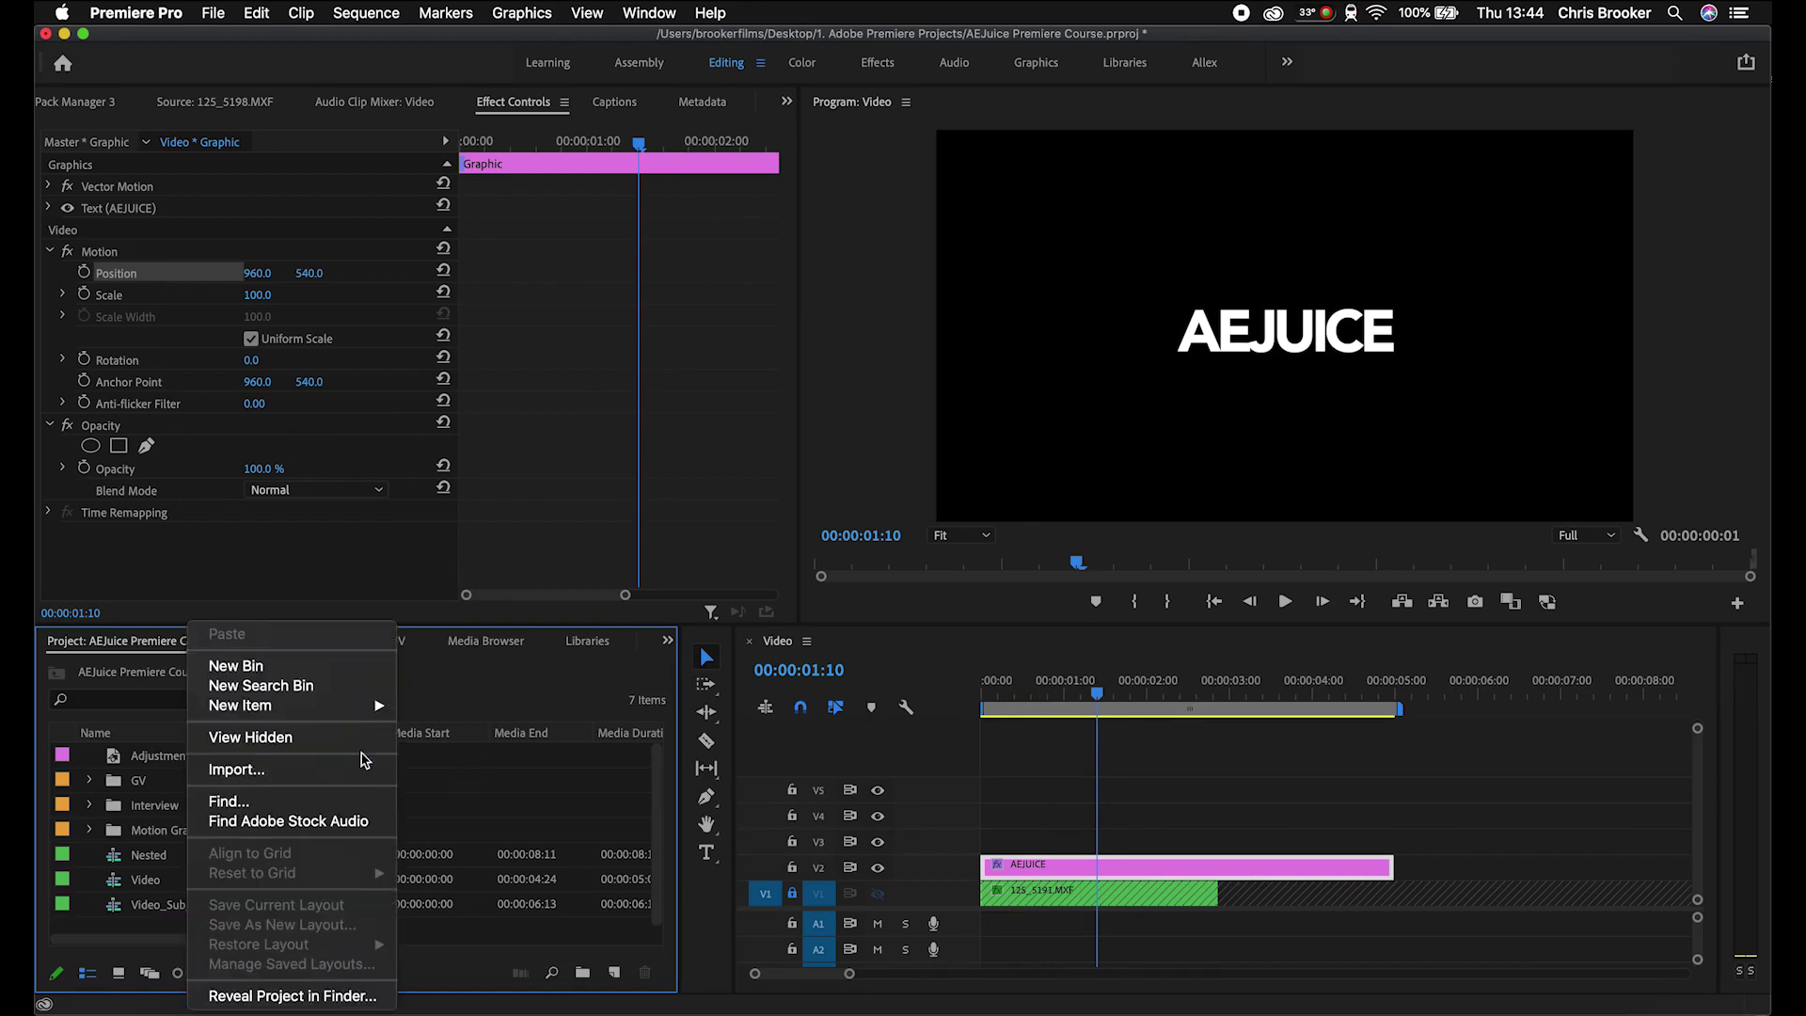
mouse_move(362, 706)
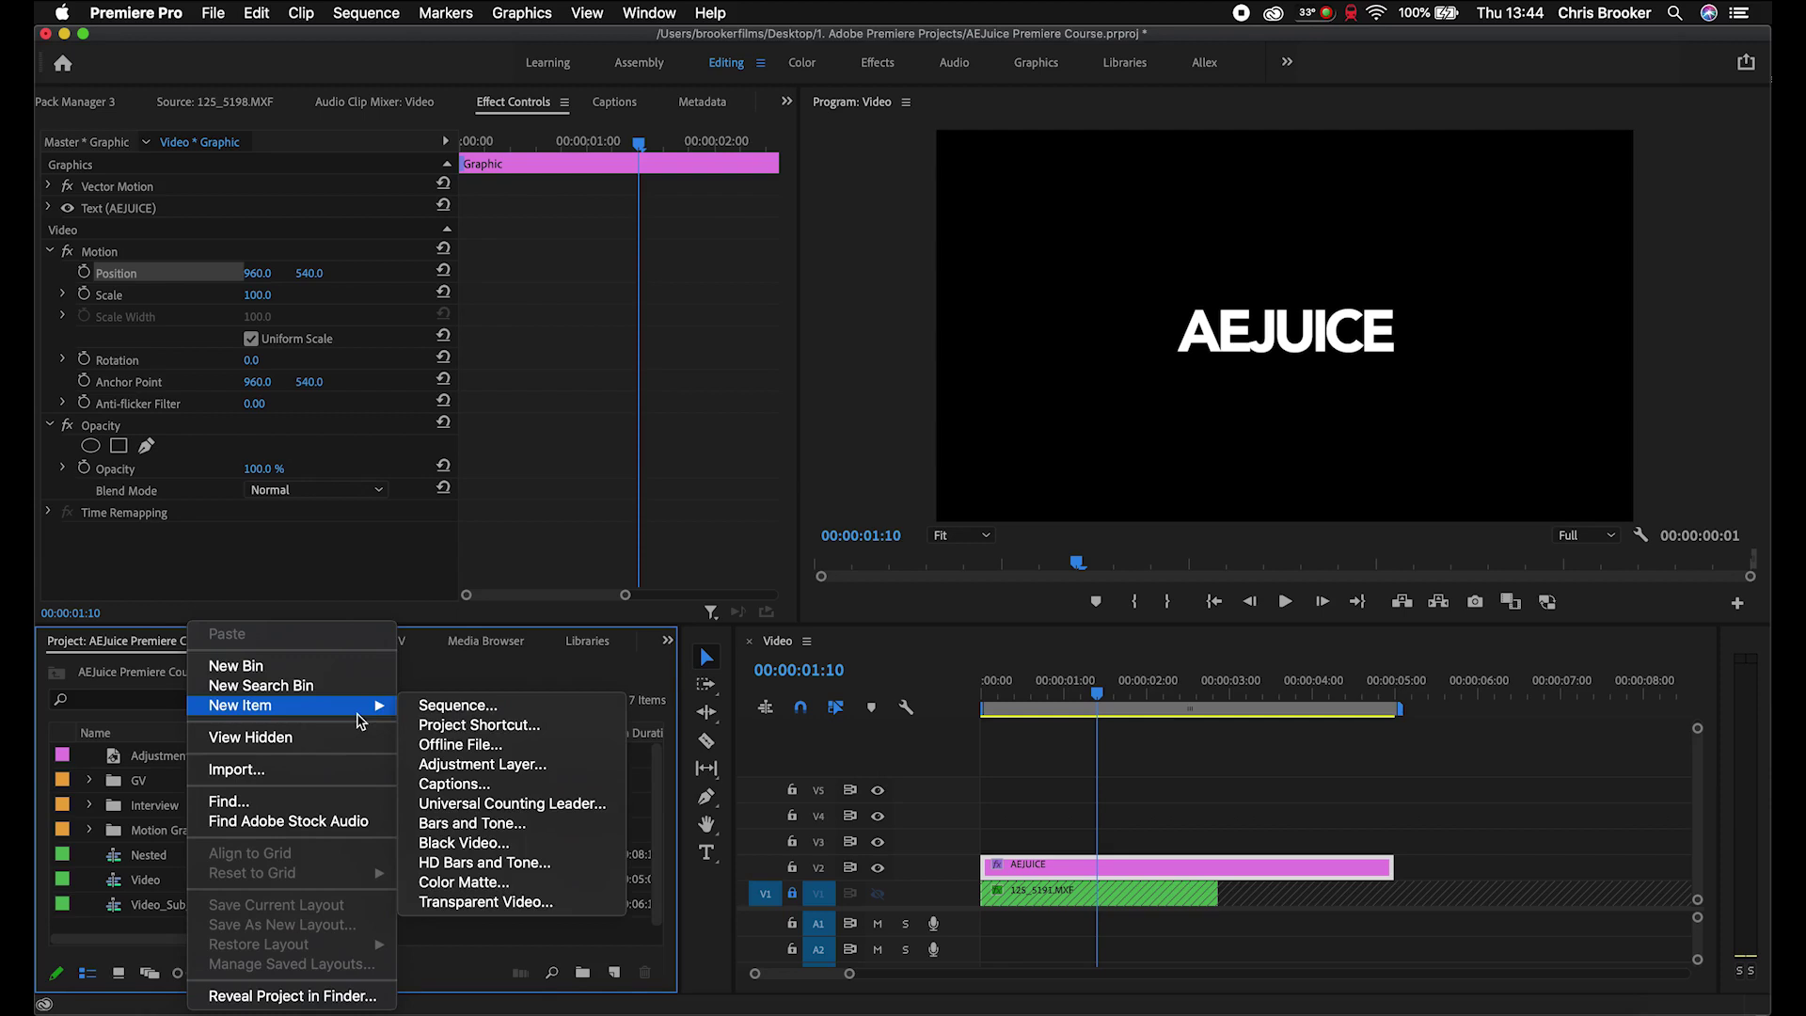
click(480, 884)
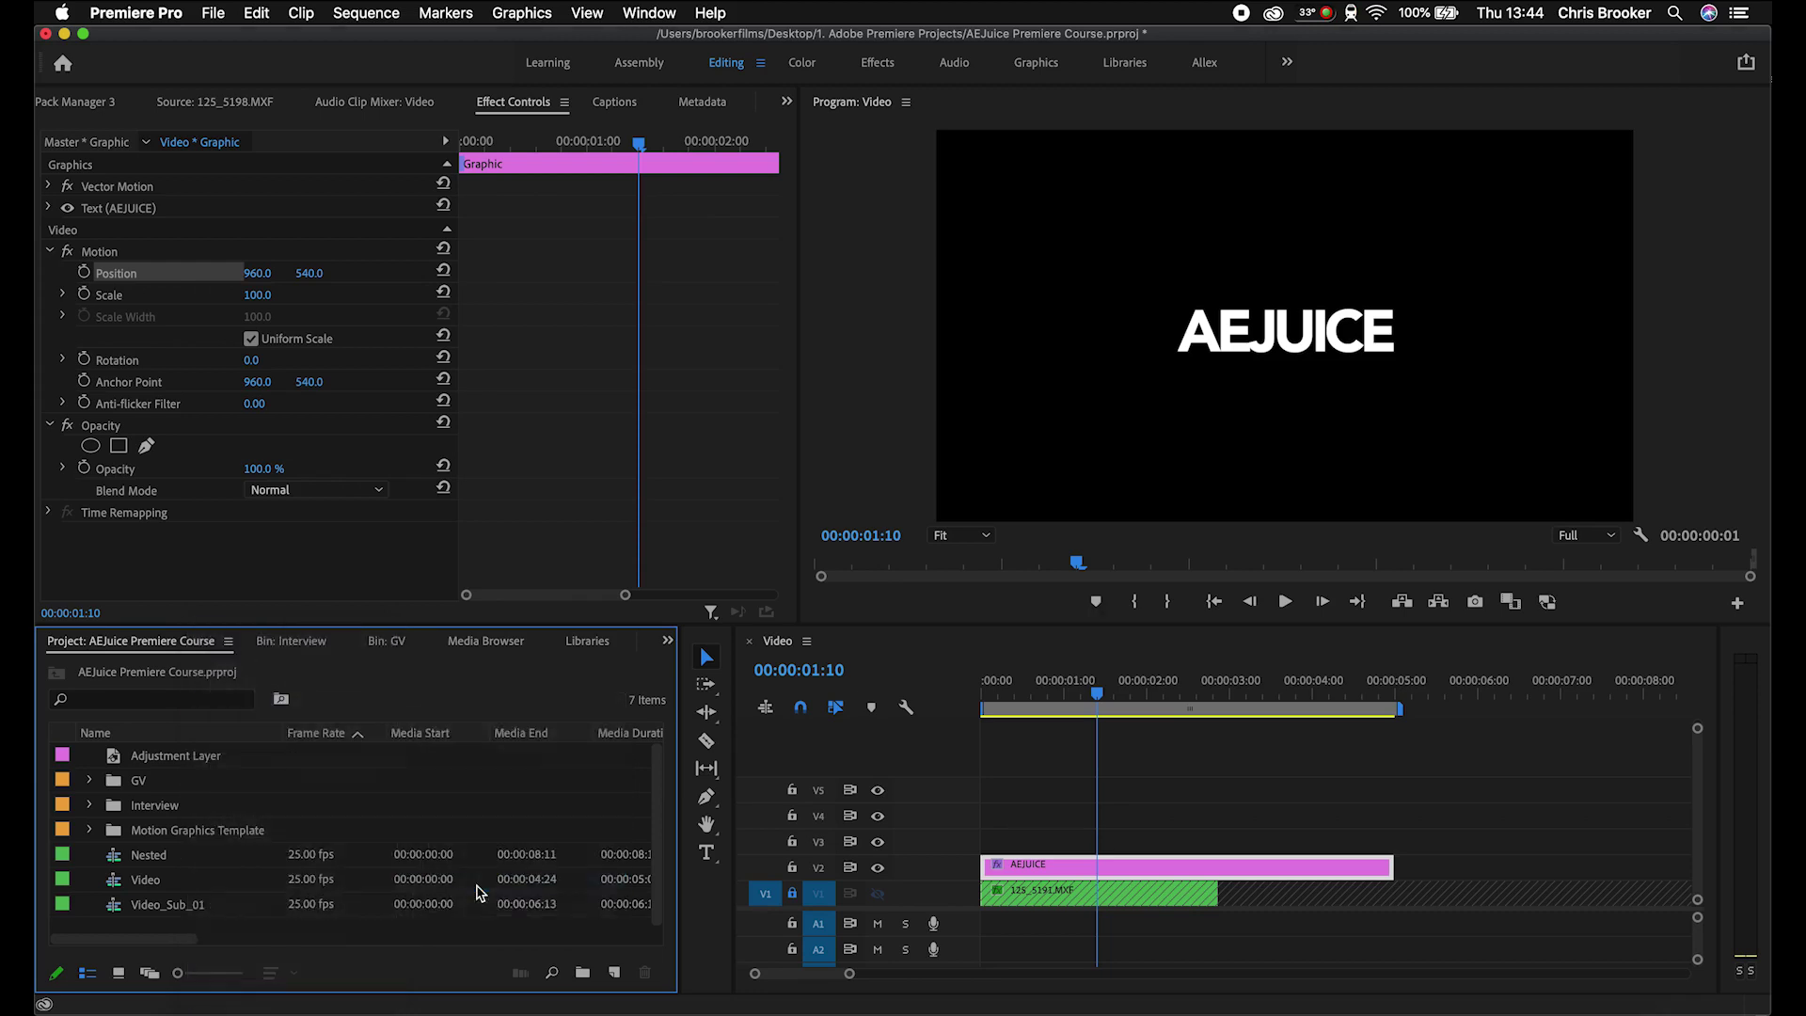
click(1028, 602)
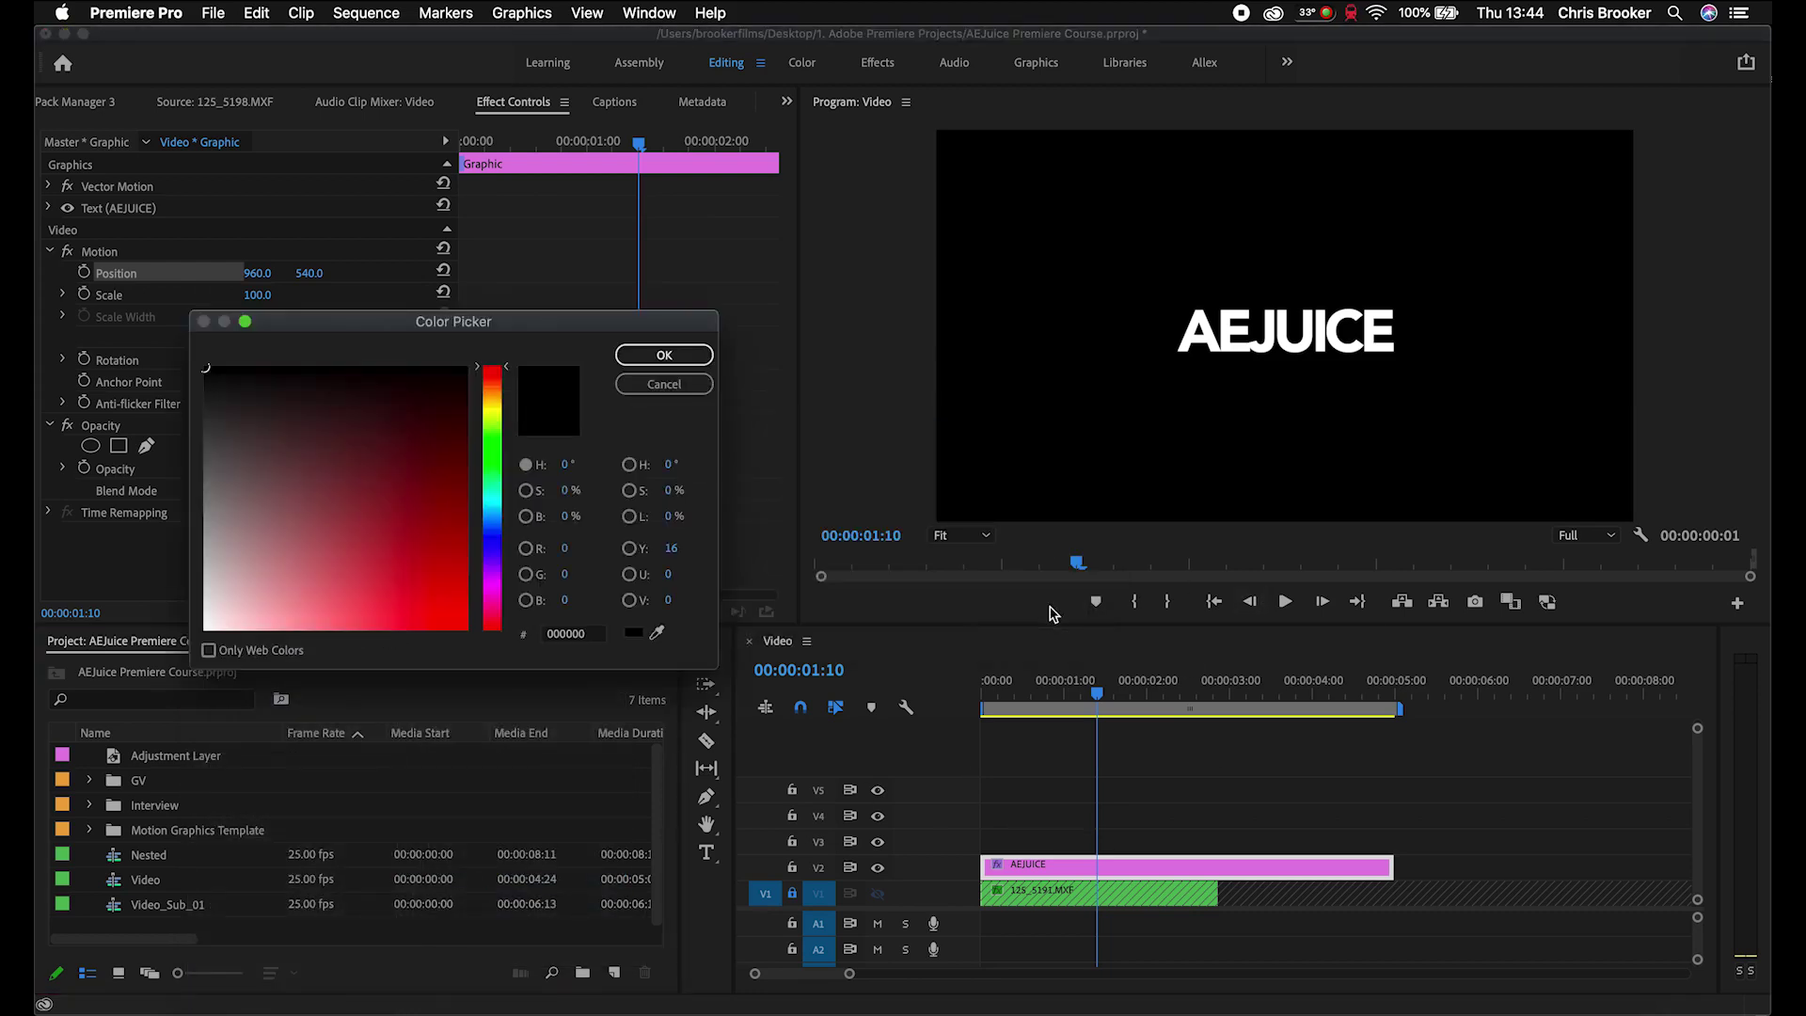
Step: Give the new color matte the orange color E1911B and name it Orange
drag(323, 472, 356, 528)
drag(488, 434, 498, 397)
drag(406, 573, 435, 599)
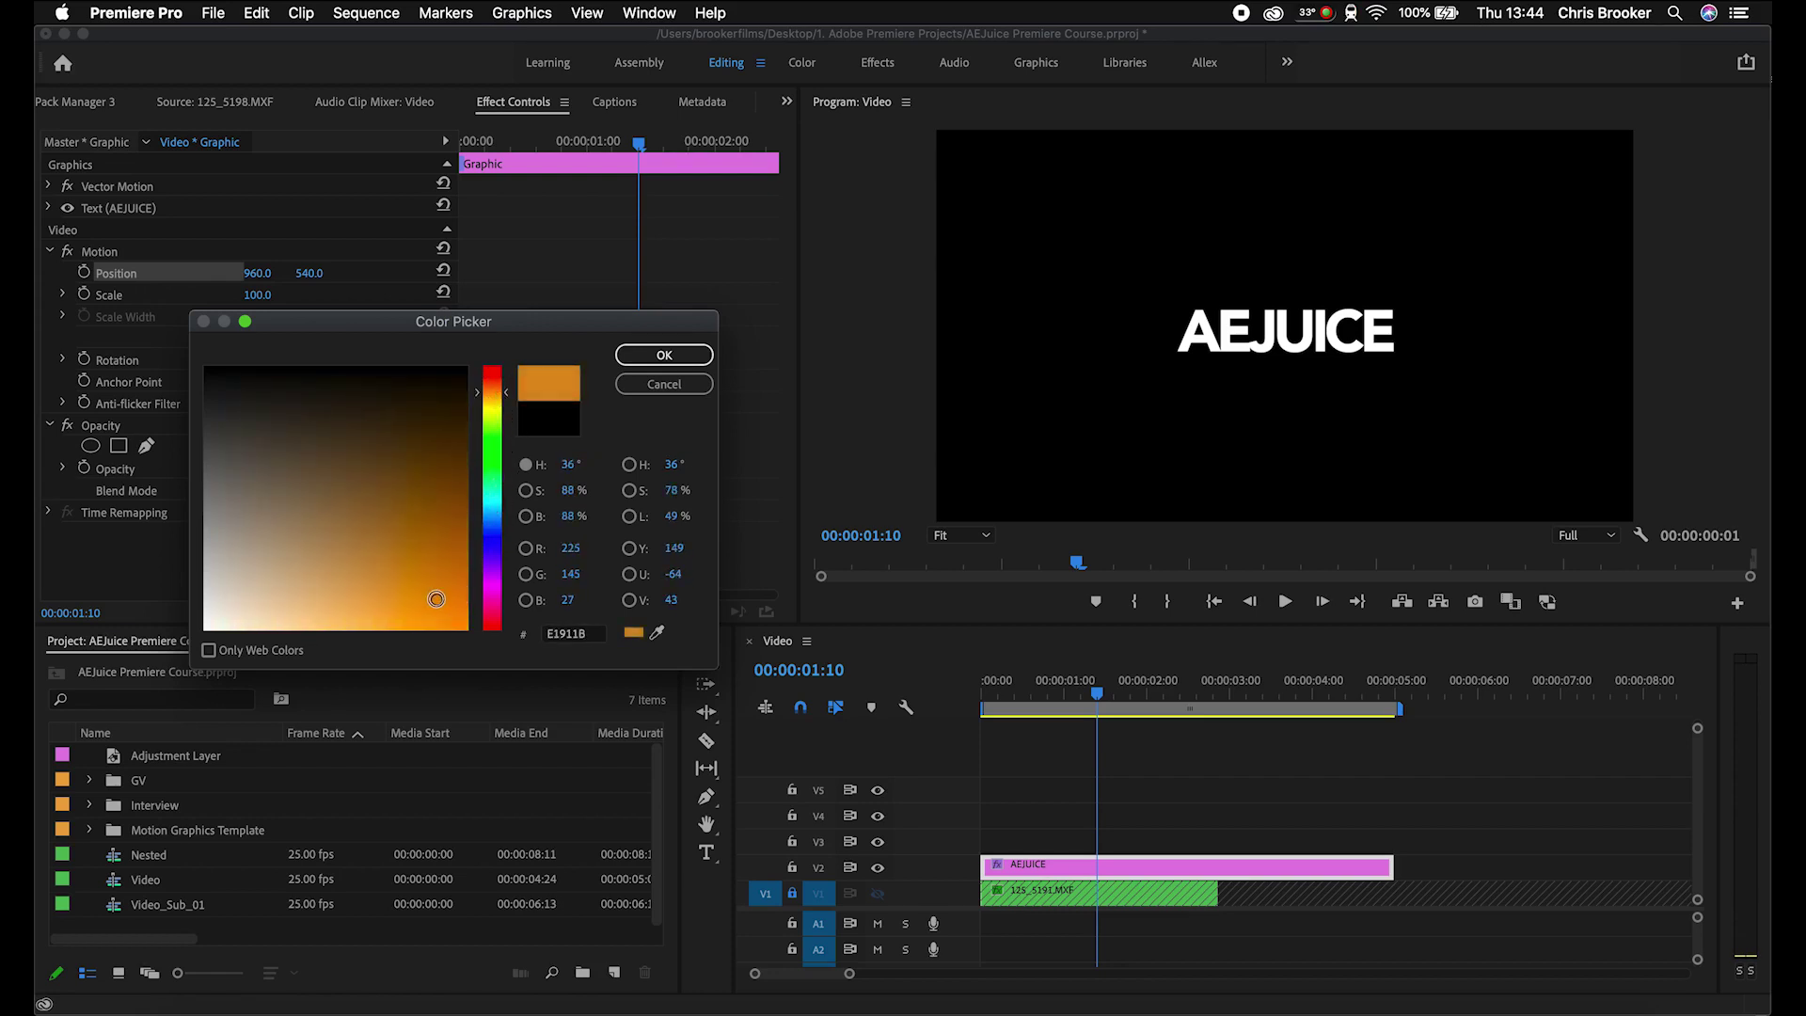
click(679, 354)
click(949, 558)
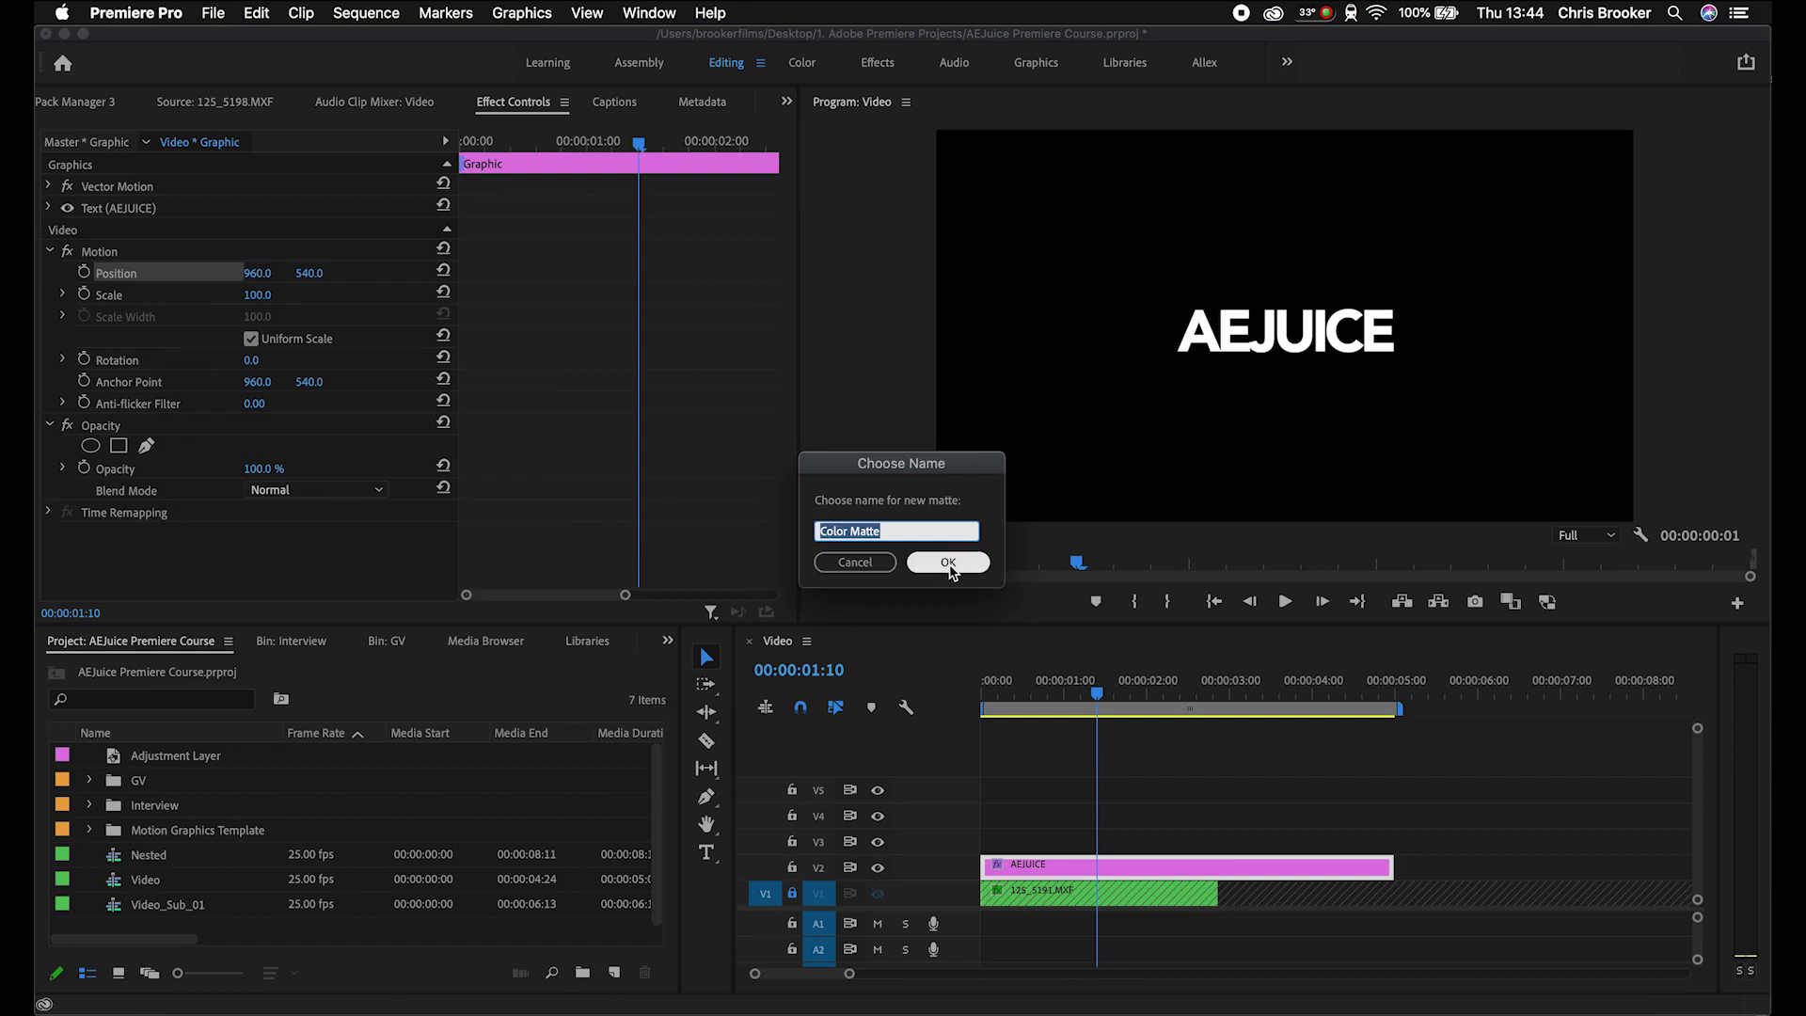
text(Orange)
key(Return)
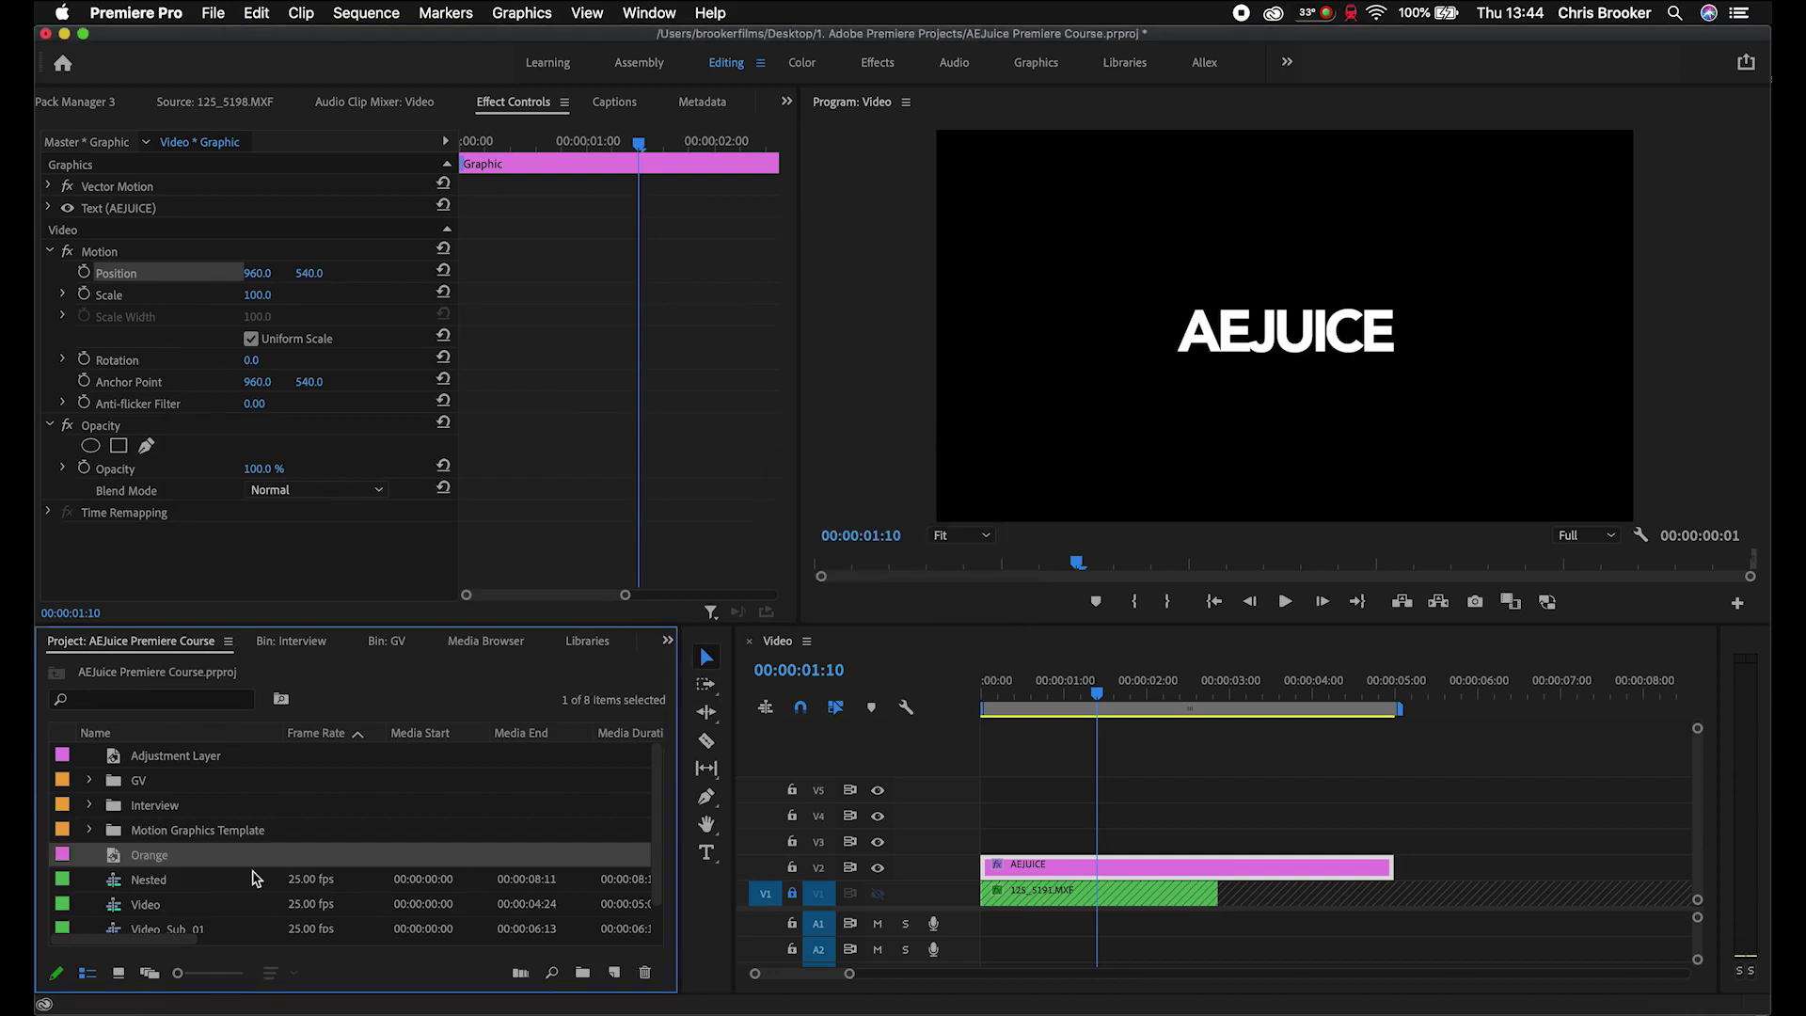
Step: Place the Orange matte on V3 above the AEJUICE title at the sequence start and lower its opacity to 52%
drag(232, 863, 980, 844)
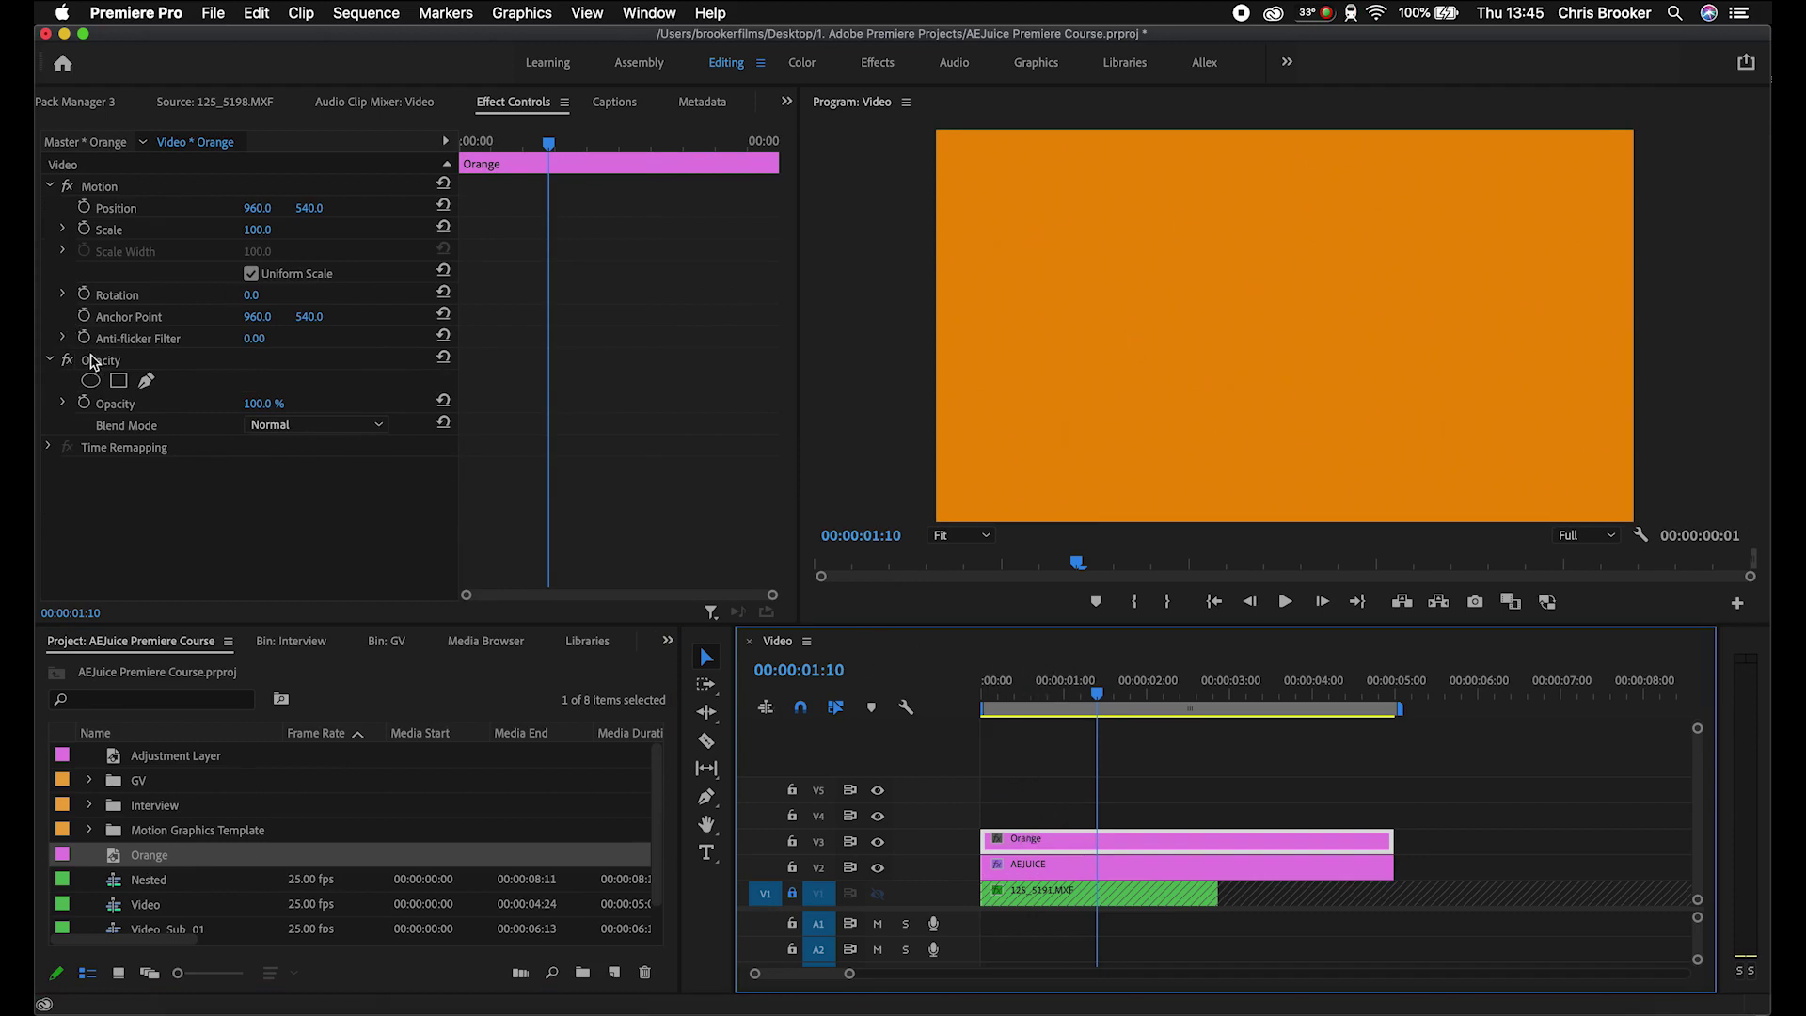
drag(274, 409, 231, 409)
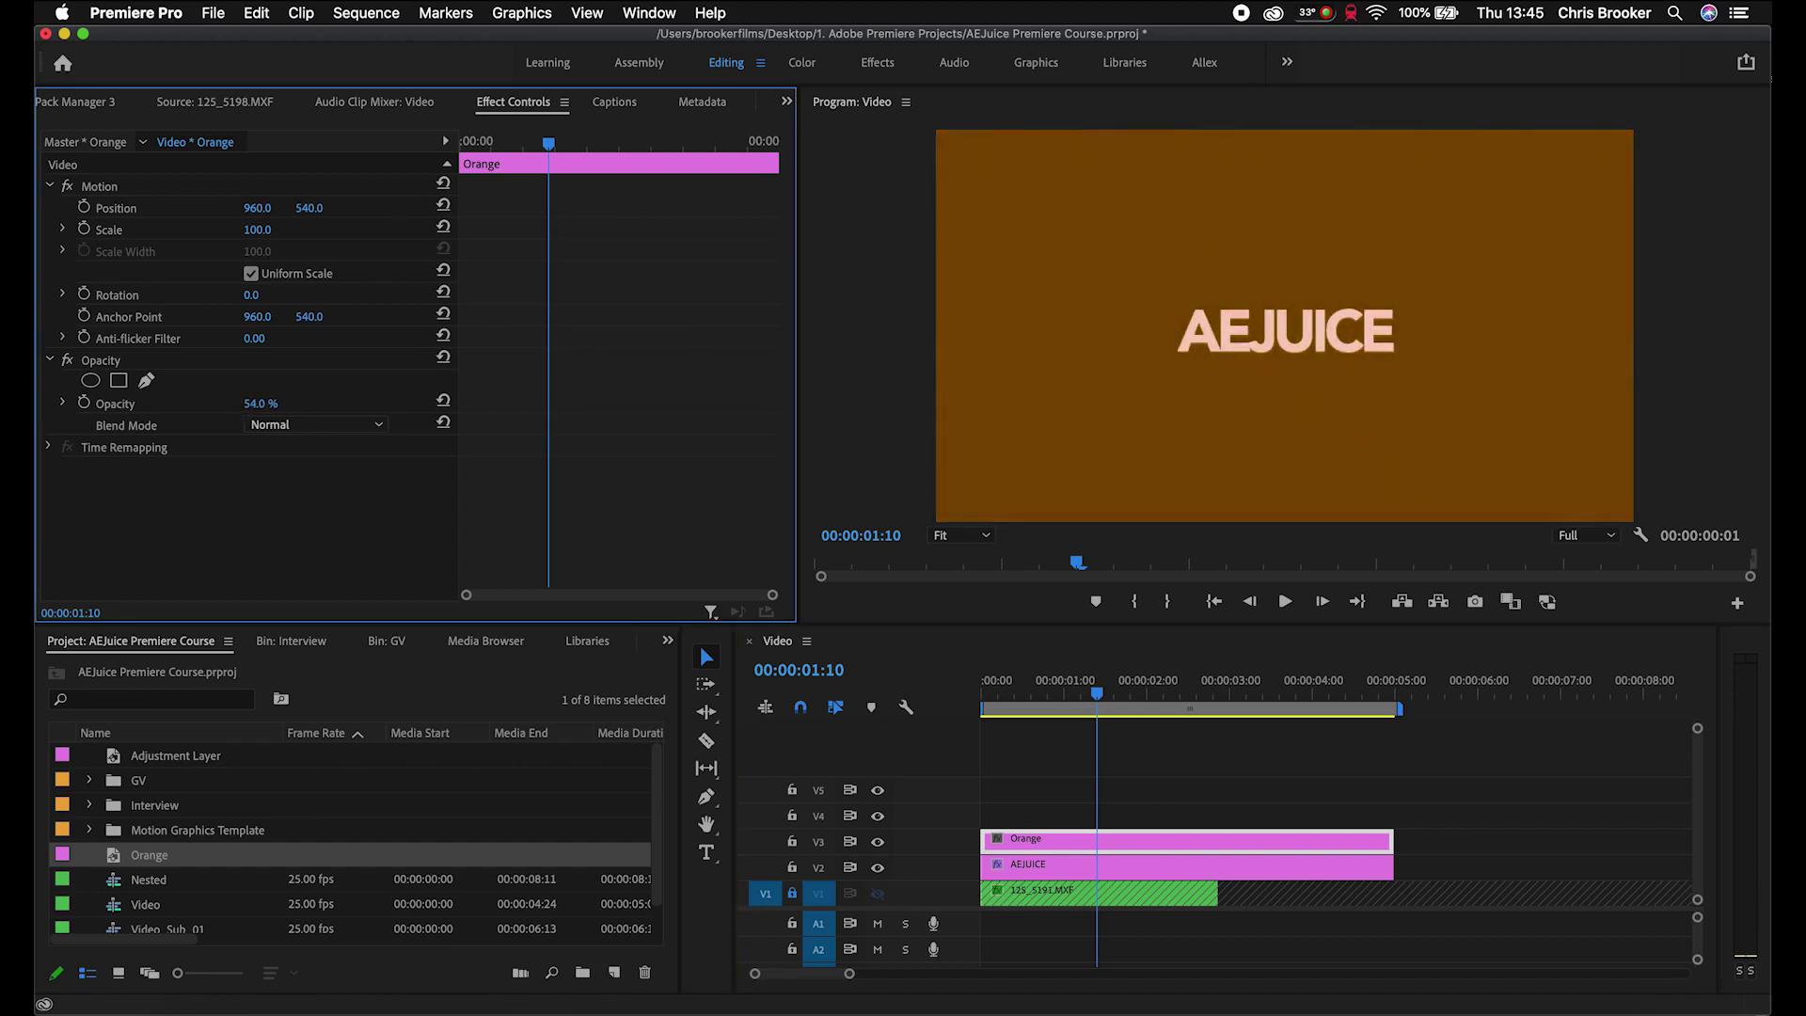
click(985, 690)
key(=)
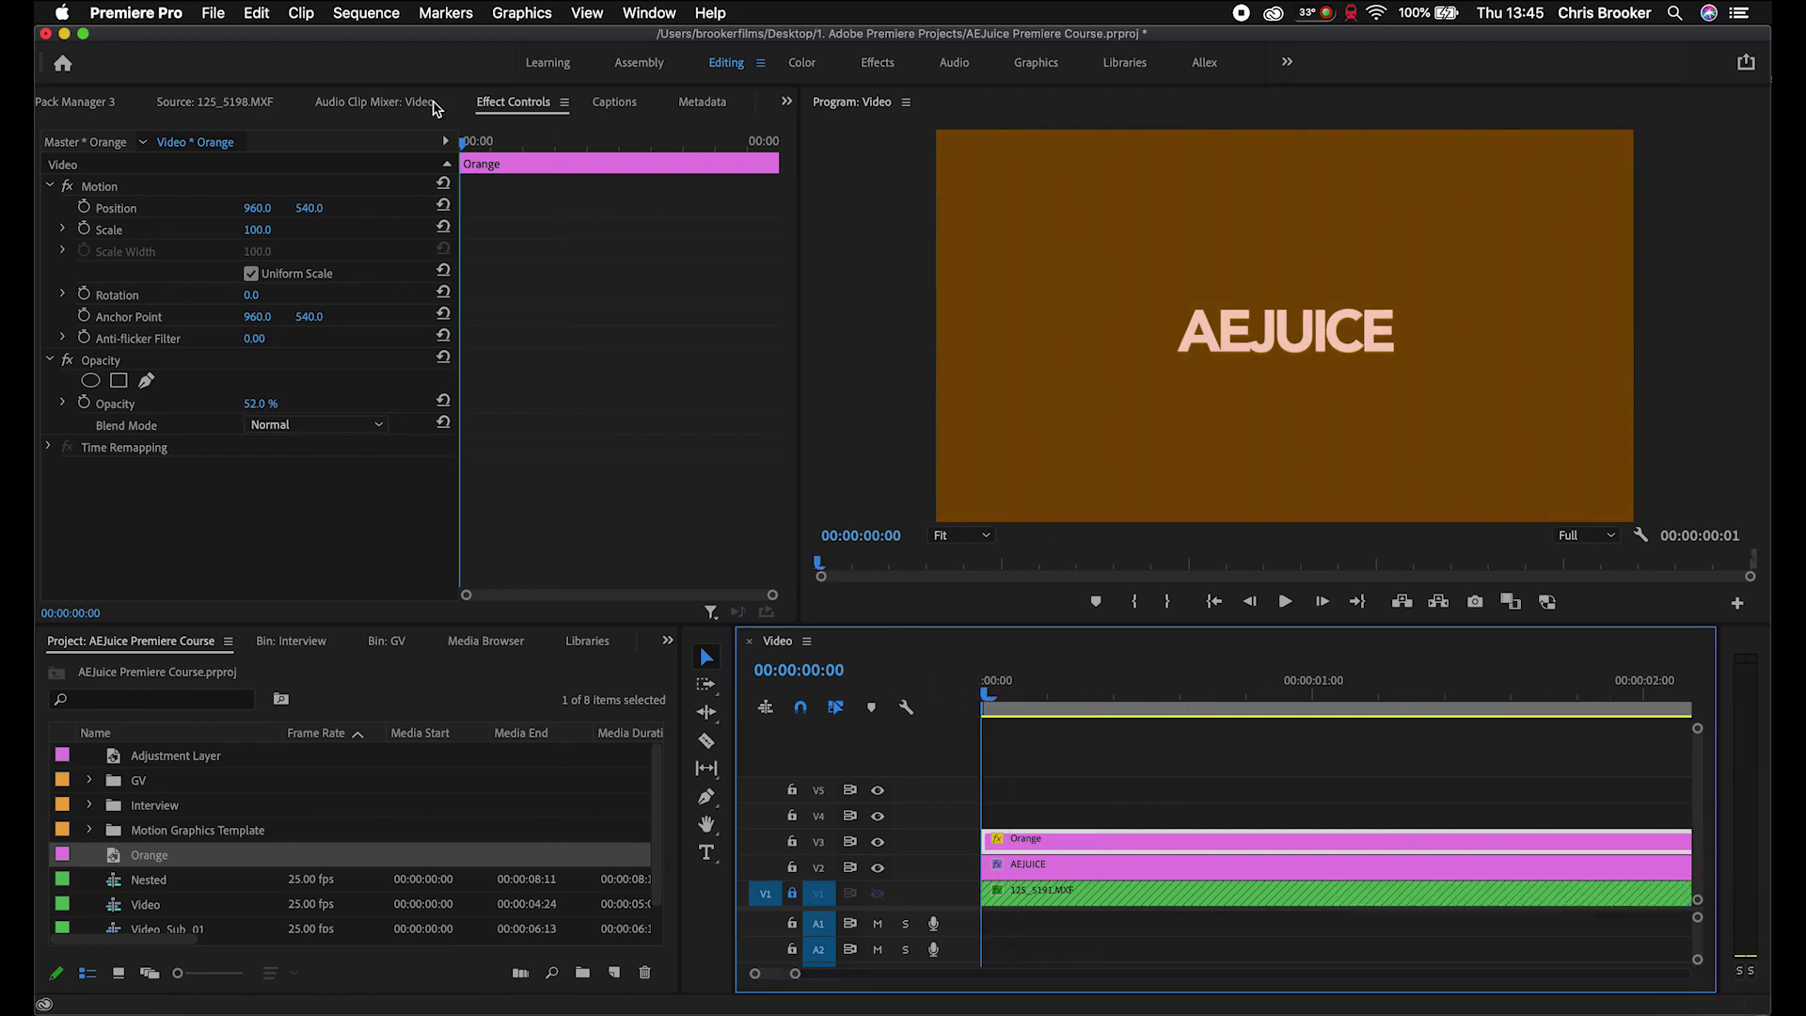
Step: Try scaling the Orange matte uniformly to 66, and undo the change
click(102, 187)
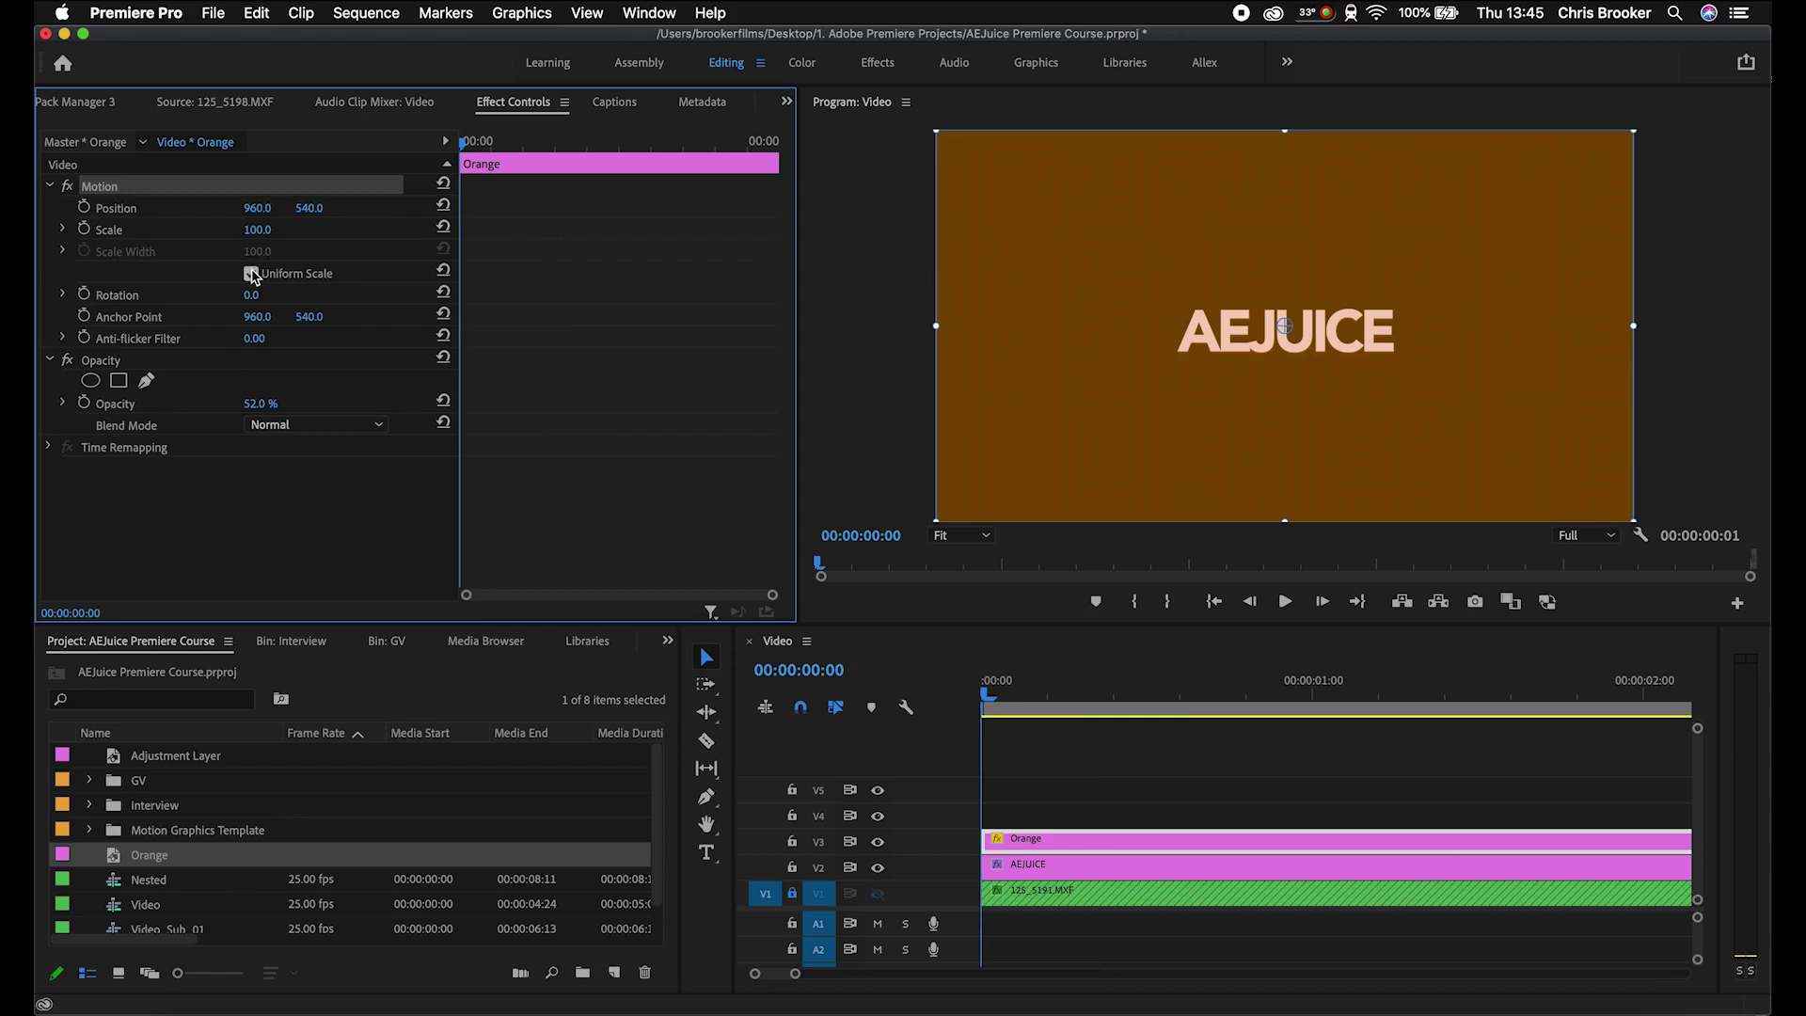
drag(272, 231, 241, 231)
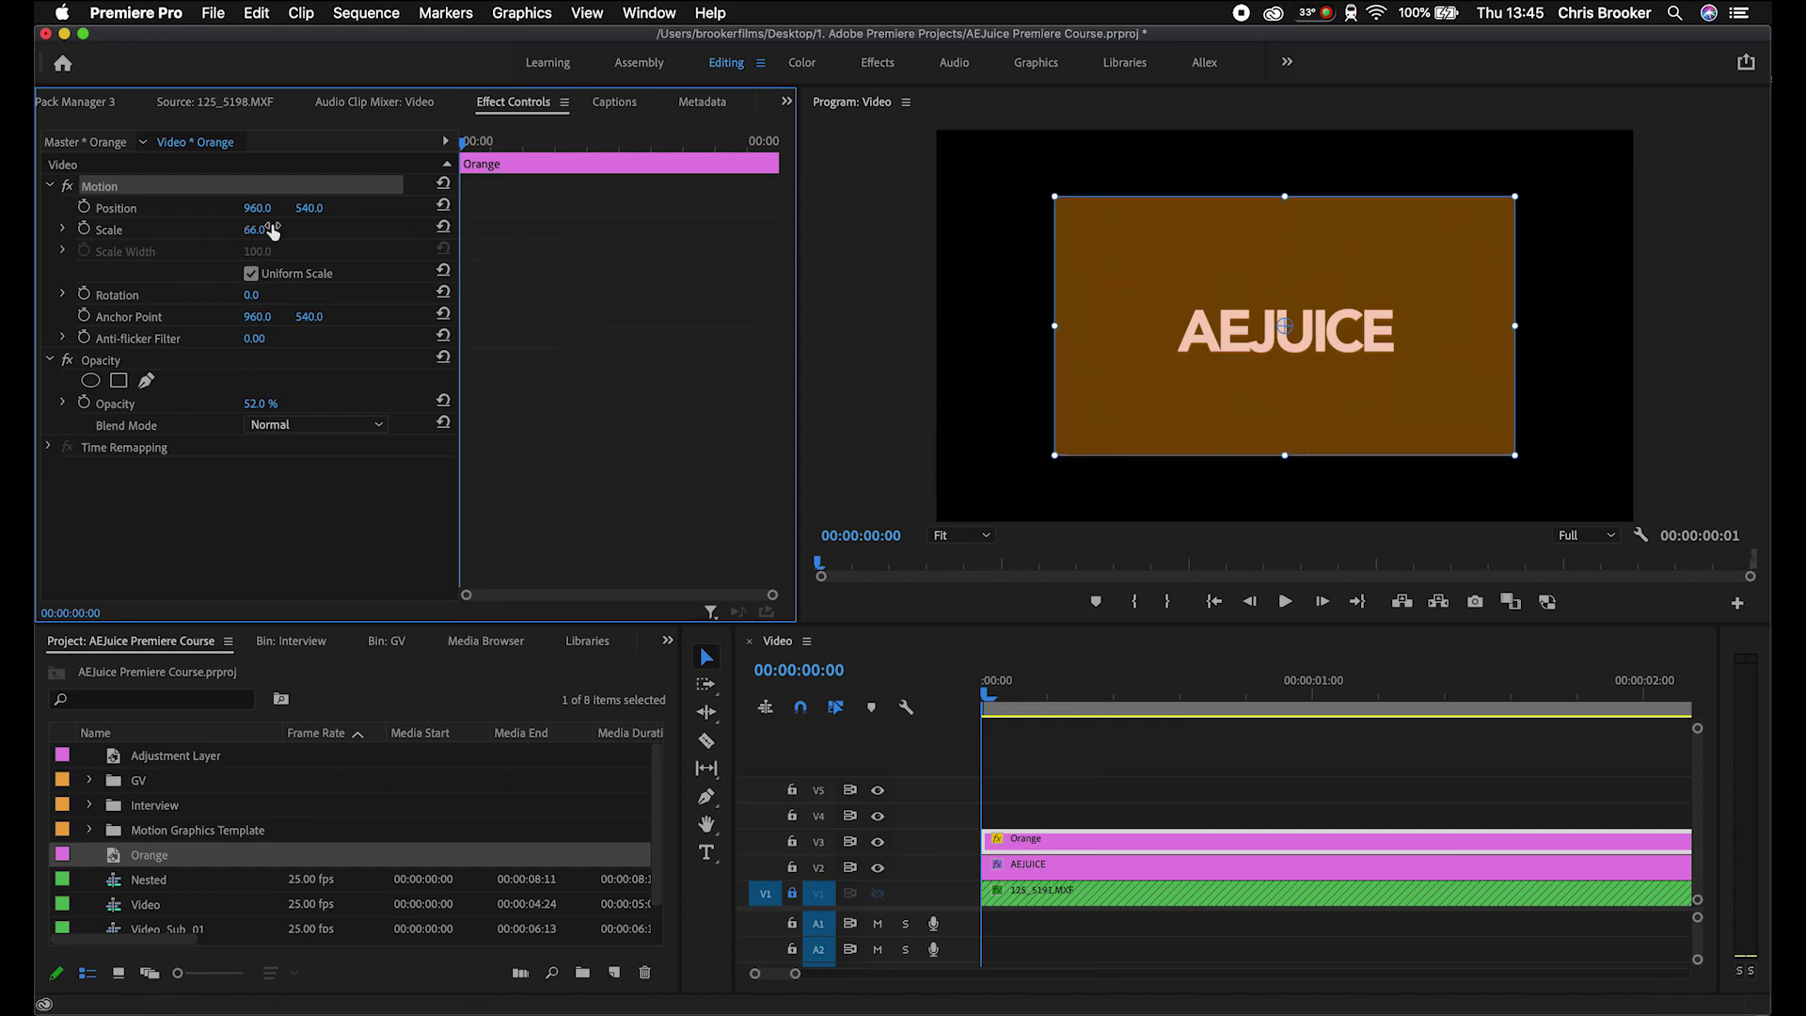
key(super+z)
Step: Turn off uniform scaling for the Orange matte, set its Scale Height to 24 and its vertical position to 555
click(251, 274)
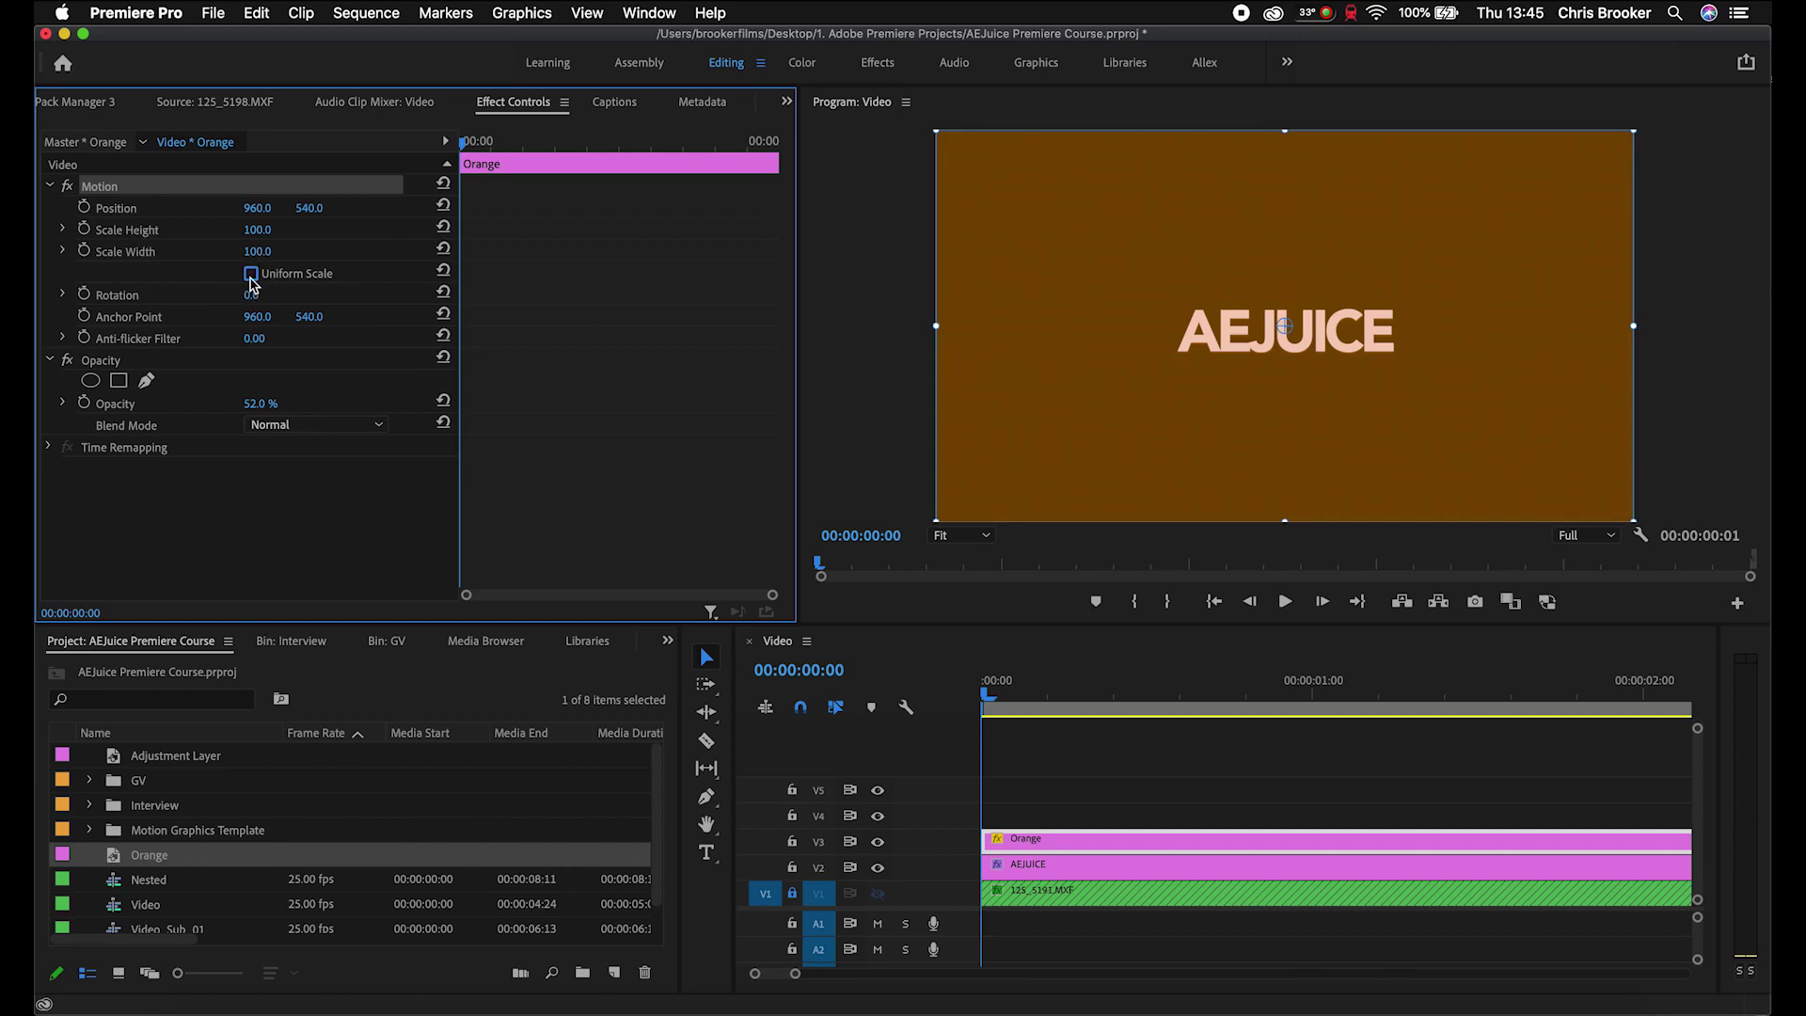
drag(257, 229, 318, 209)
key(super+z)
key(super+z)
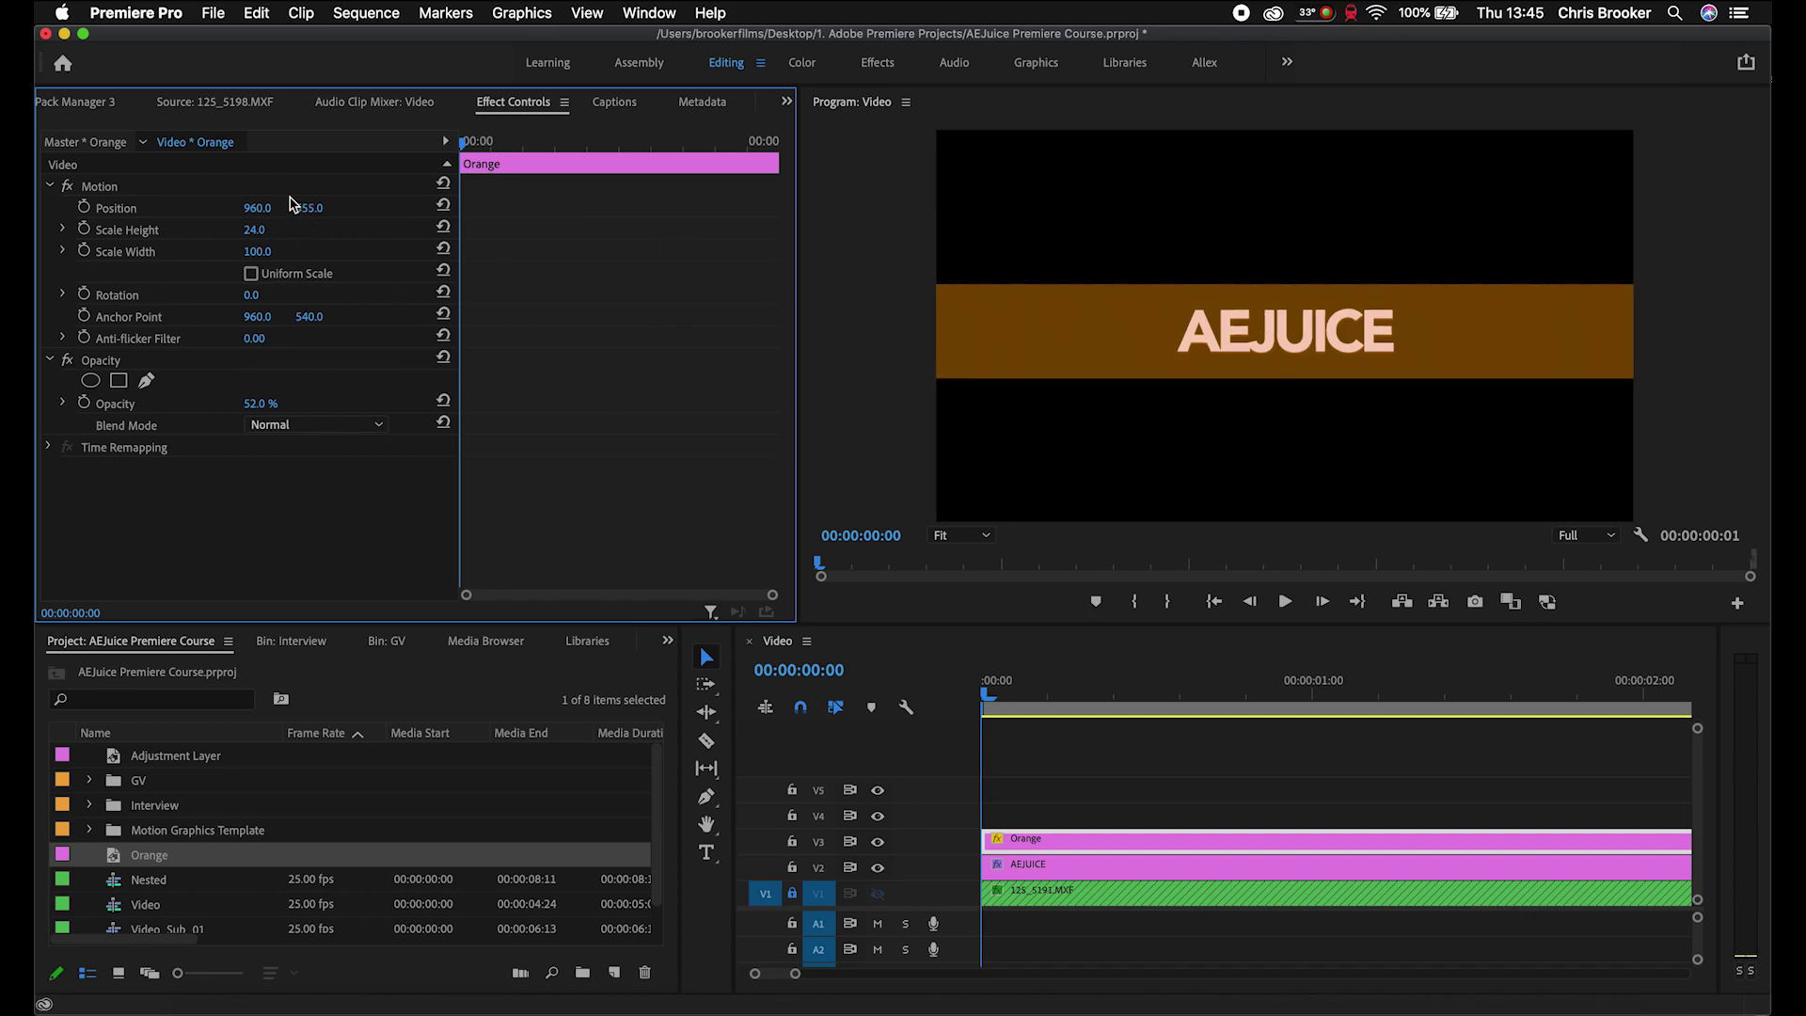
Step: Set the Orange matte's horizontal anchor point to 0 so the anchor sits exactly on its left edge
click(141, 318)
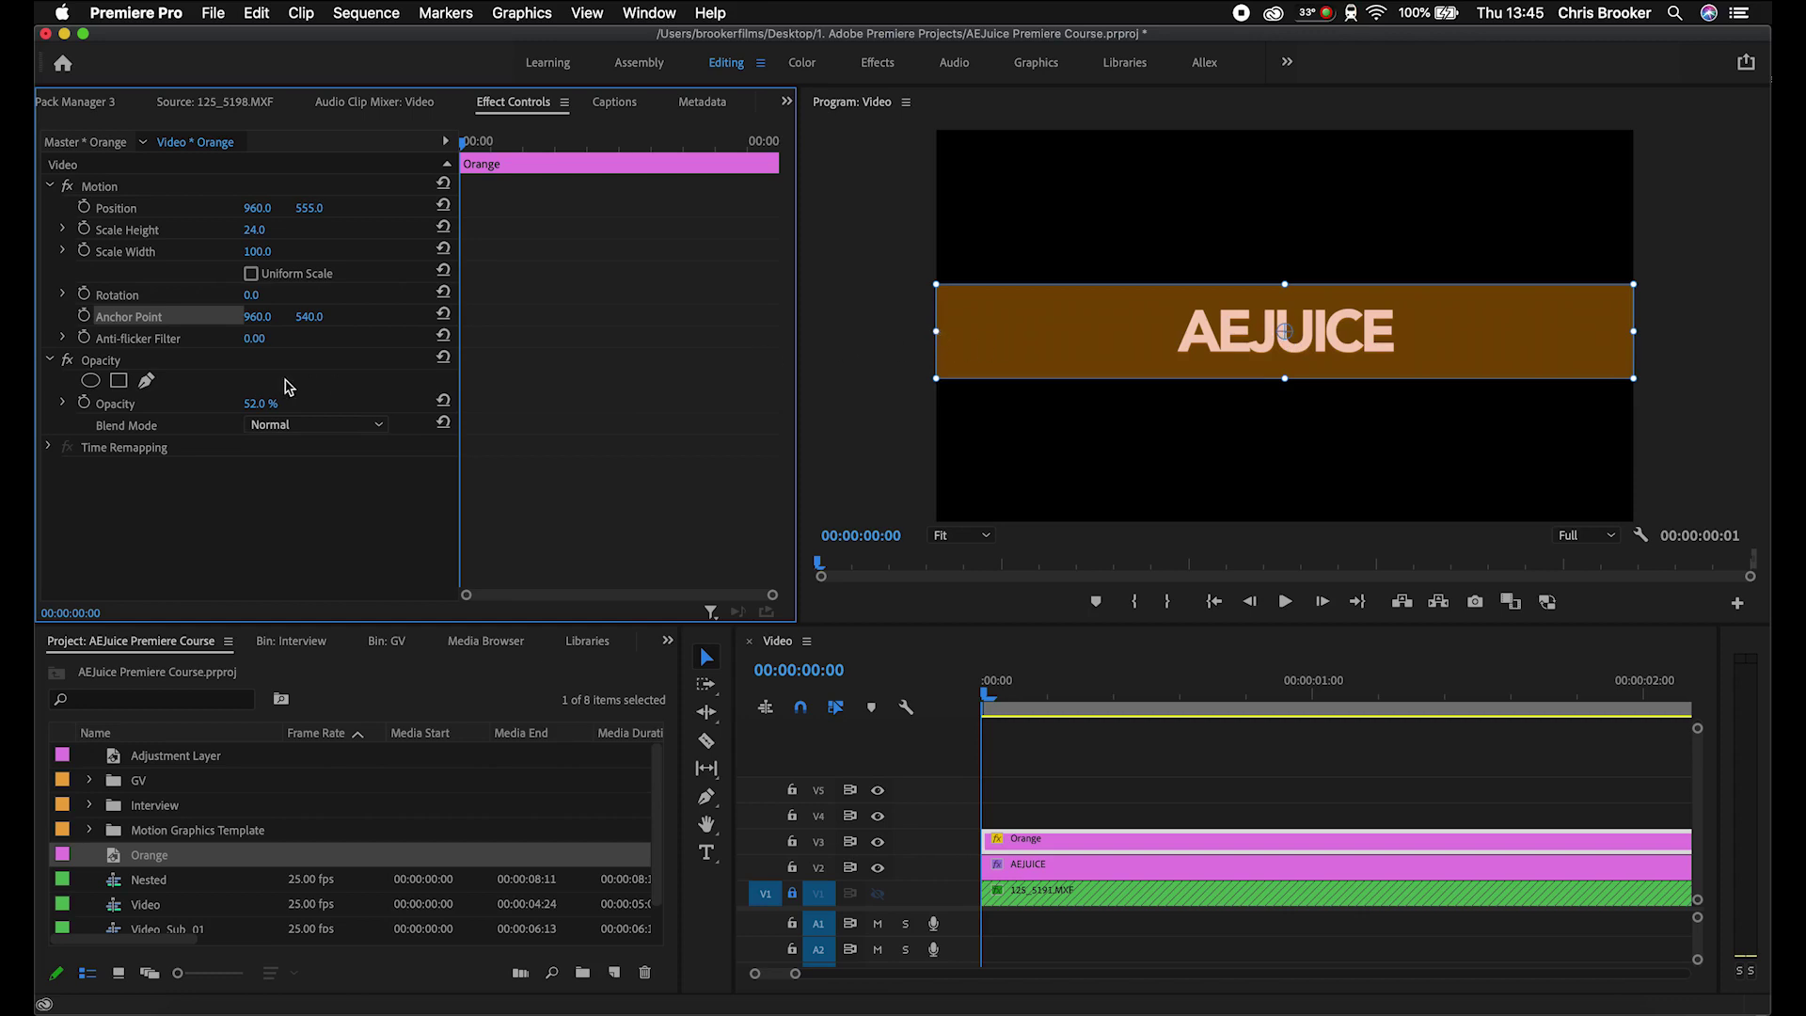
drag(257, 317, 38, 317)
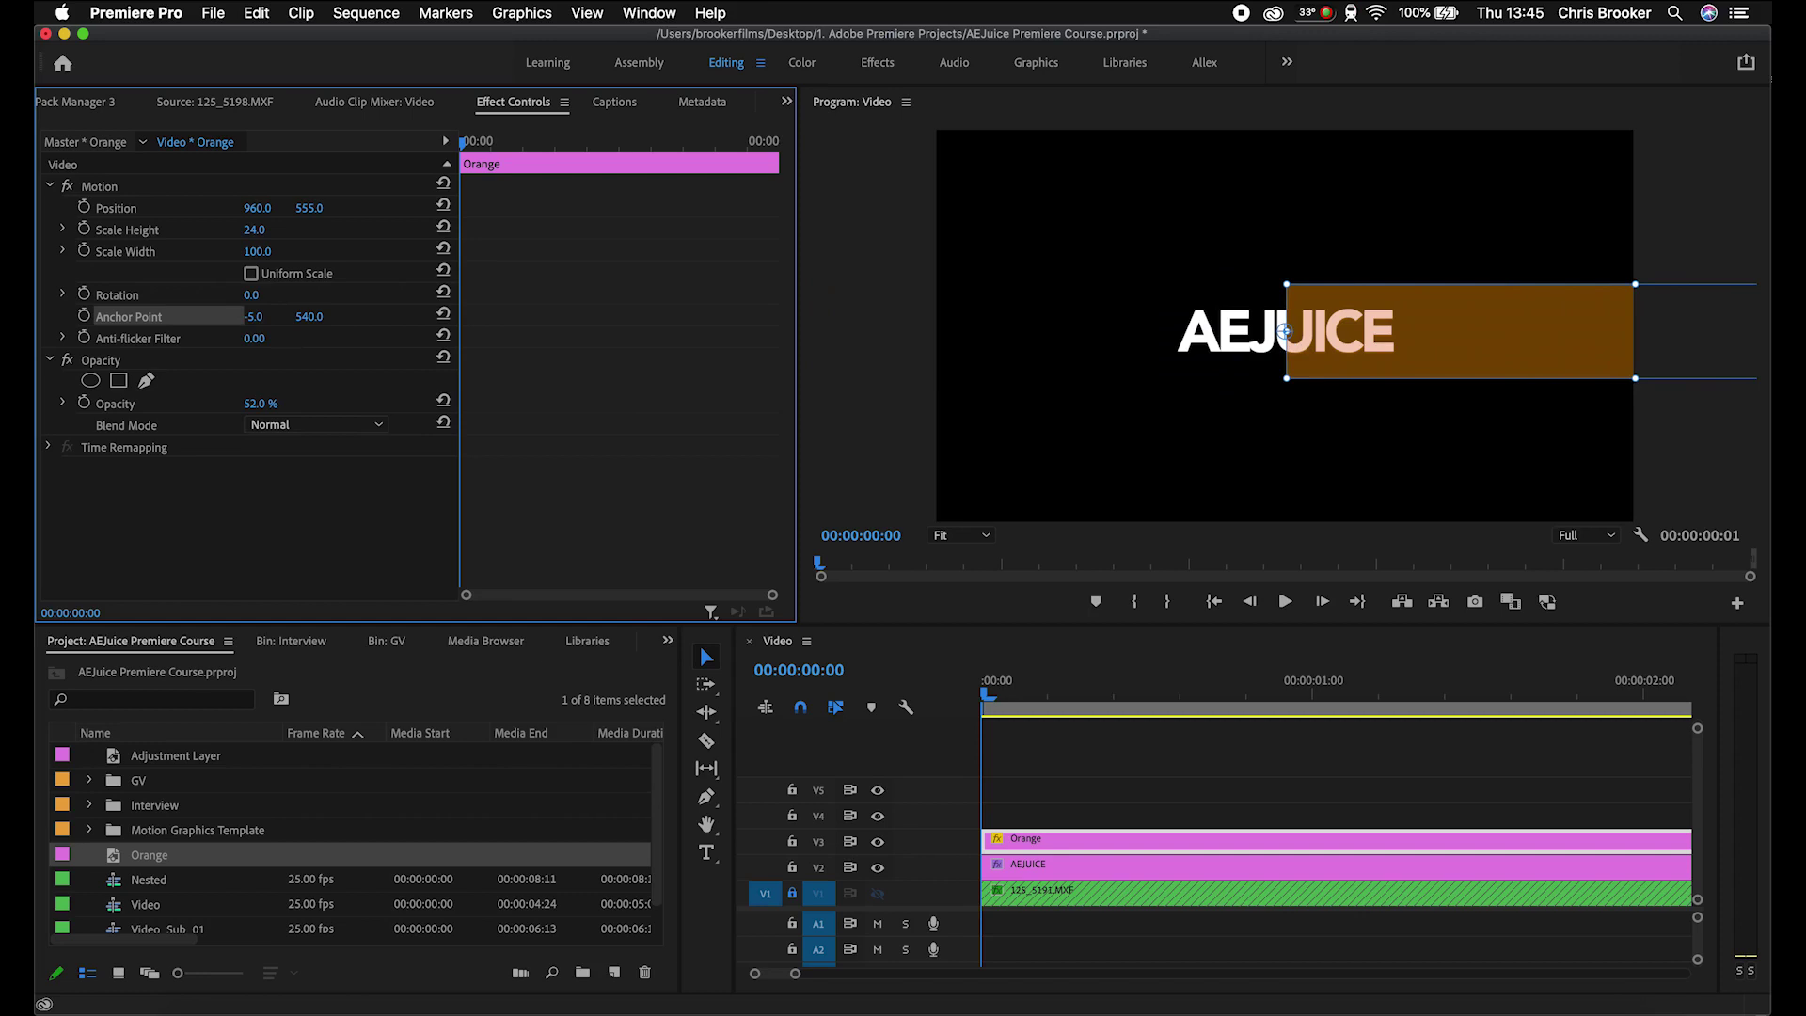
click(948, 534)
click(948, 557)
click(949, 534)
click(963, 698)
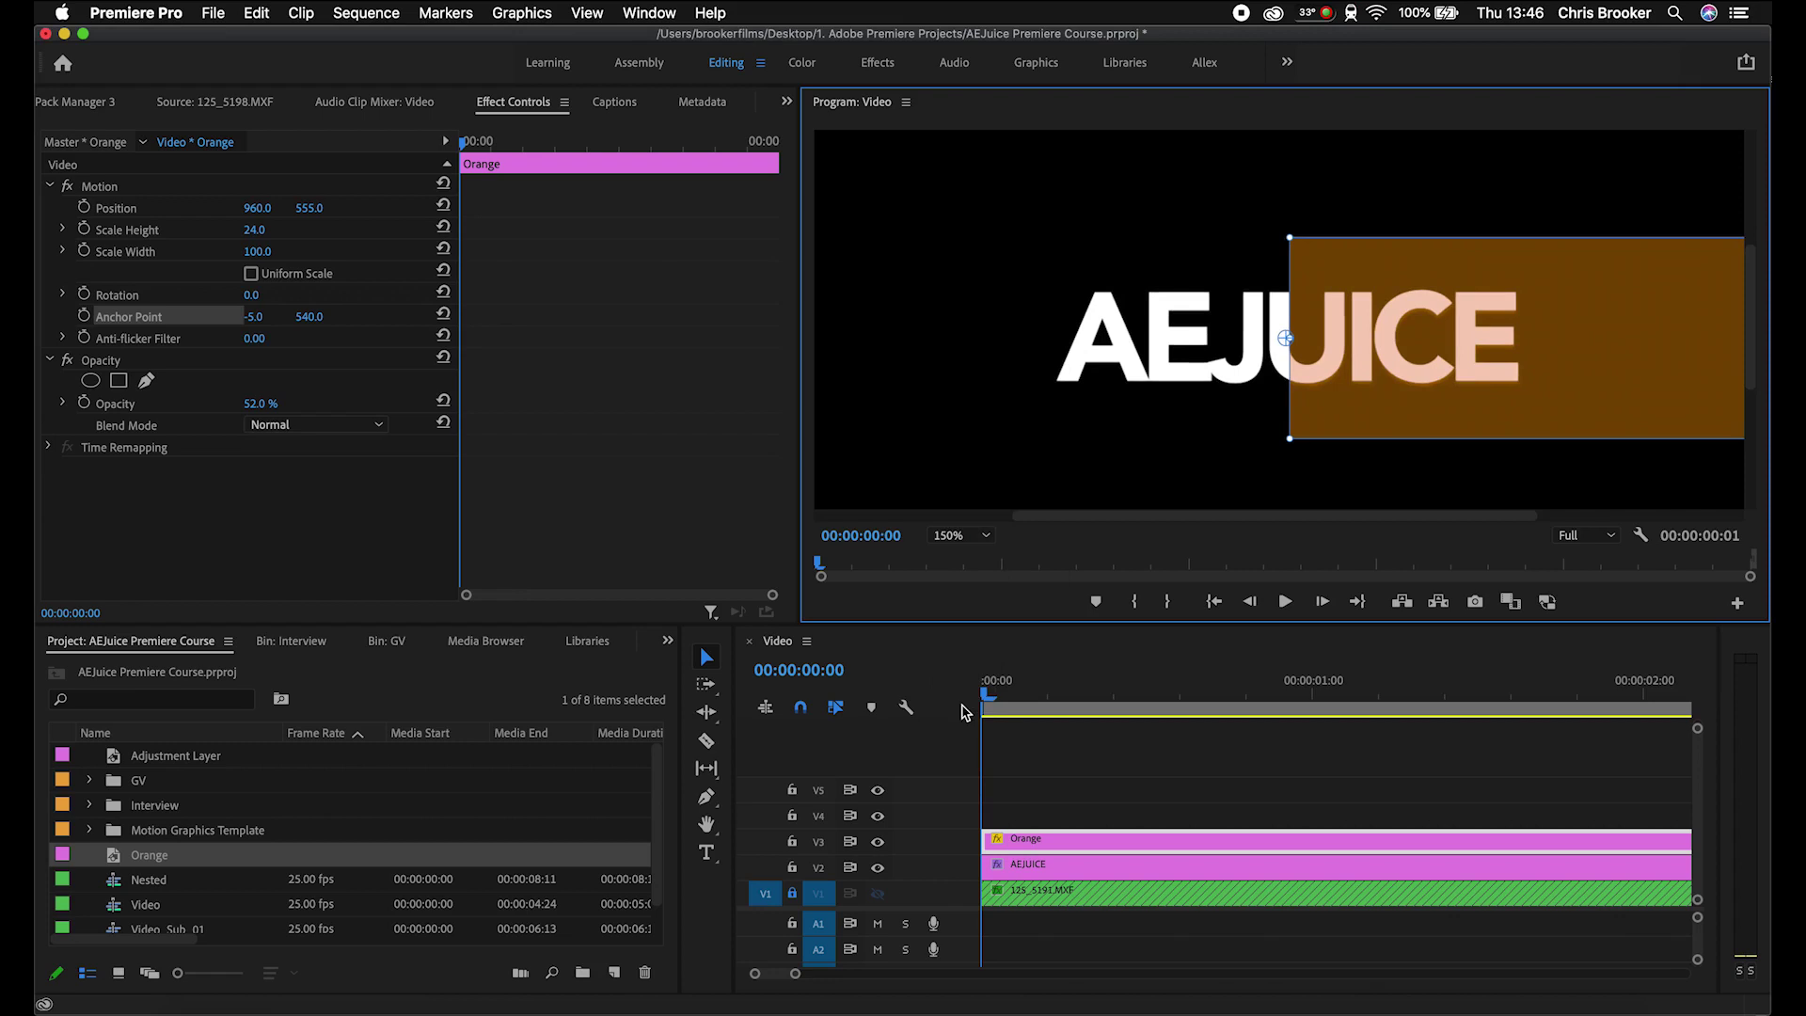
click(950, 534)
click(963, 720)
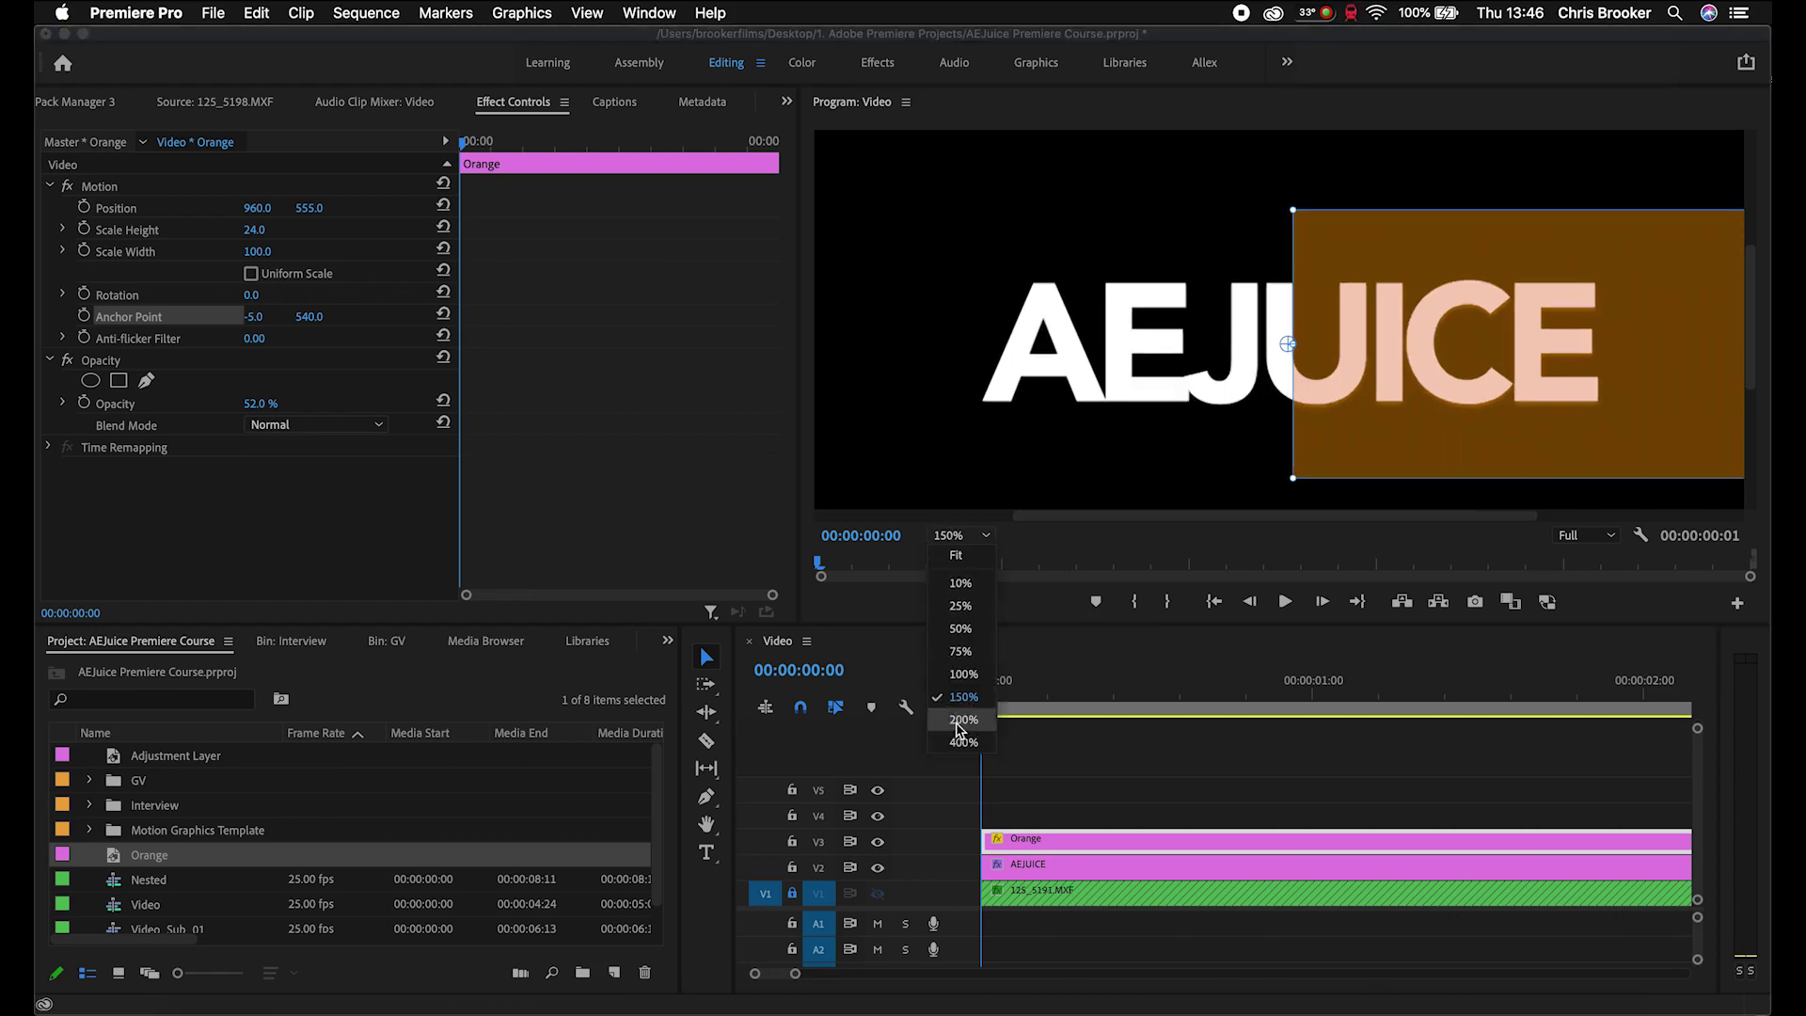
click(254, 317)
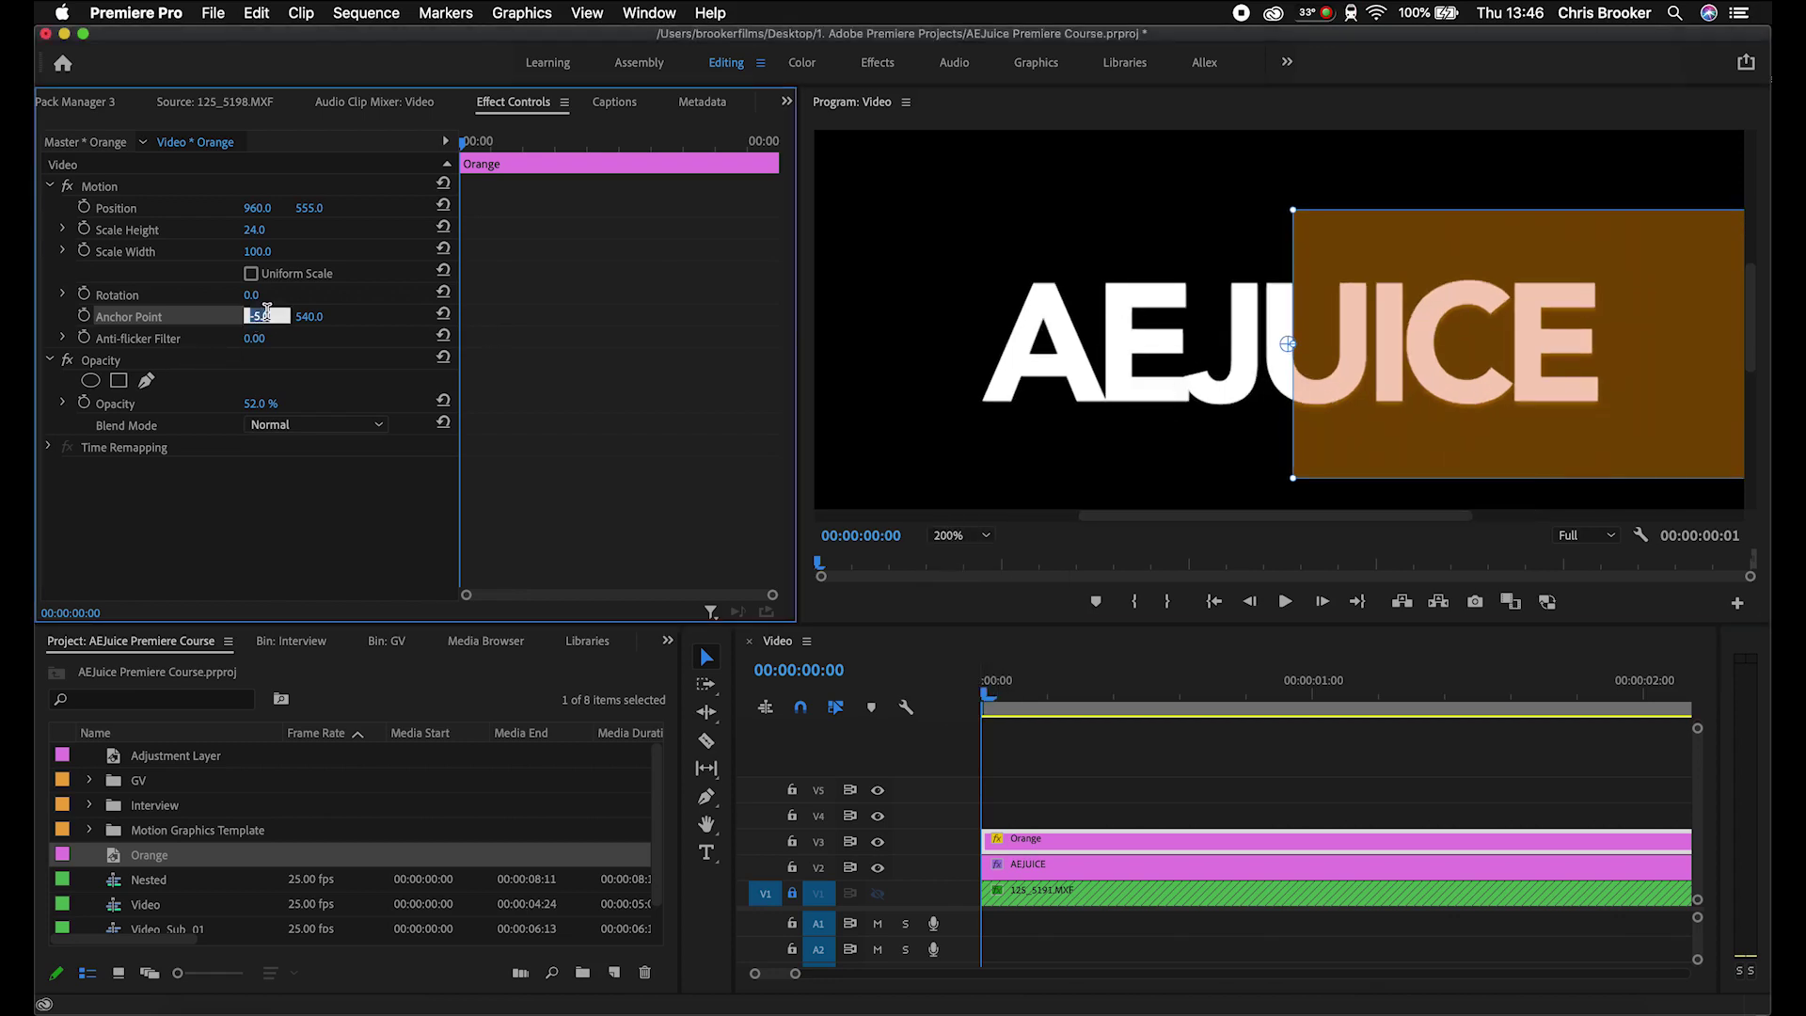
text(0)
key(Return)
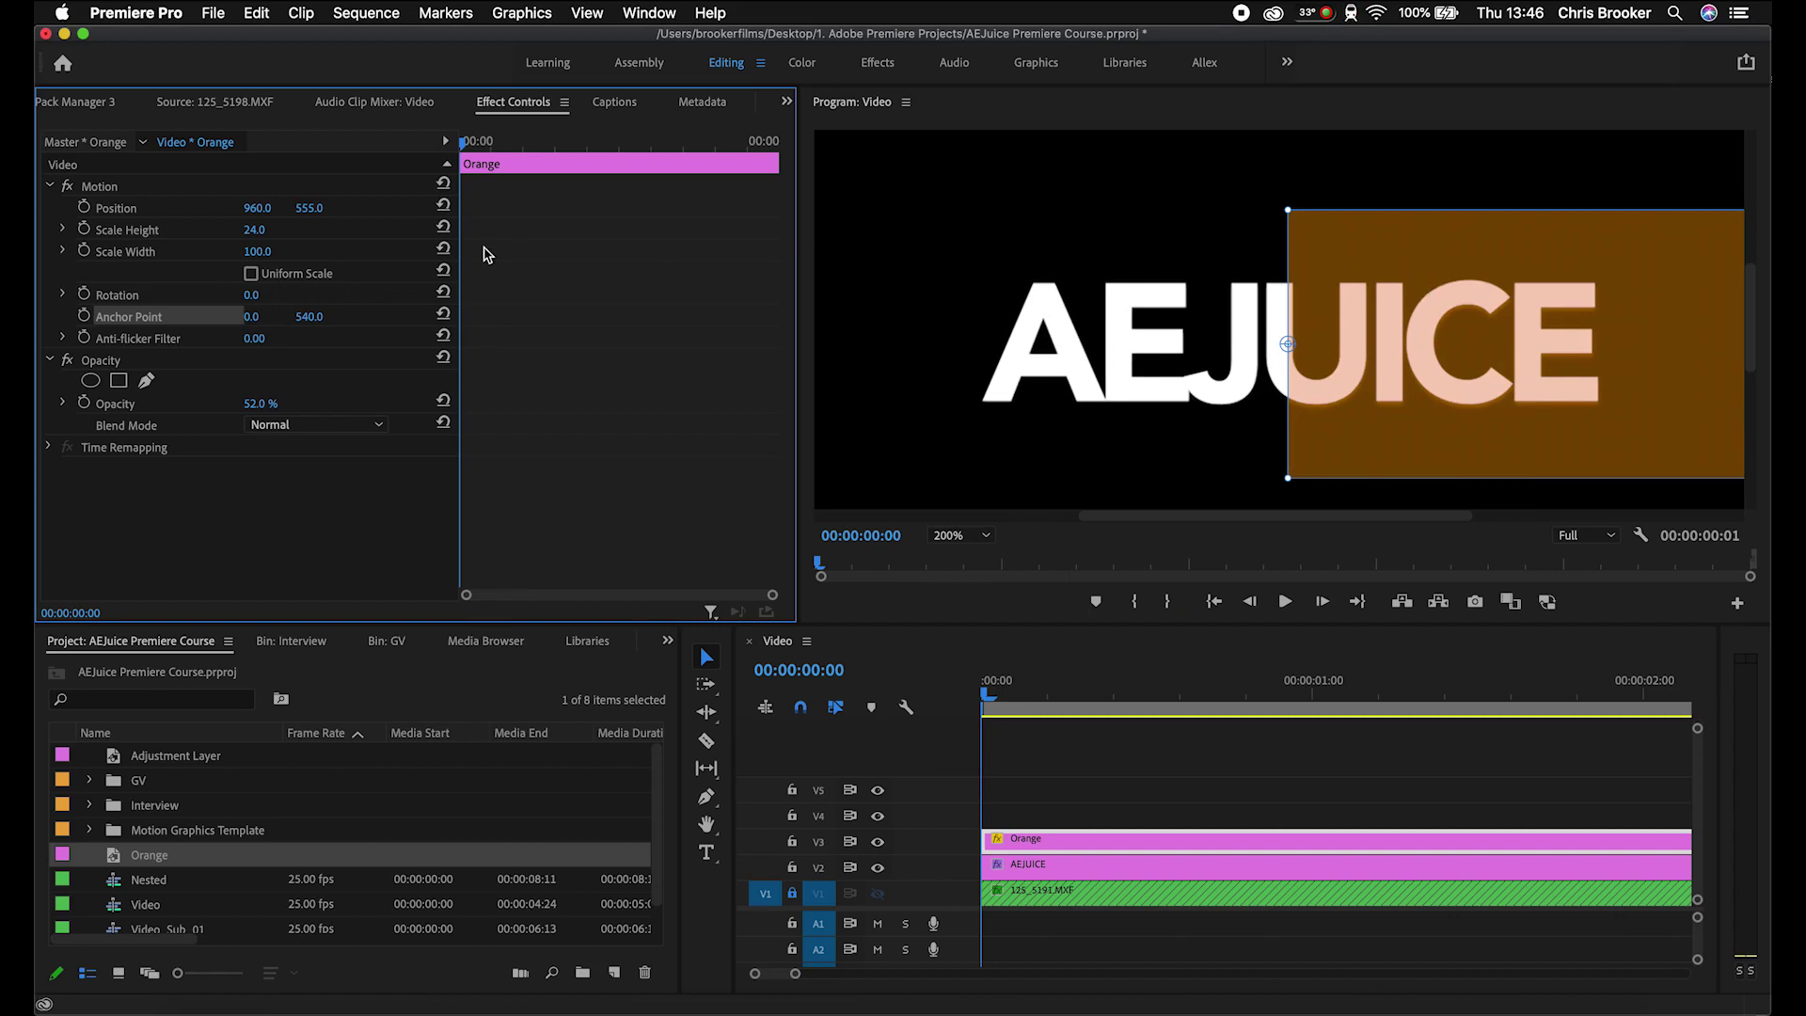
Step: Set the Orange matte's horizontal position to 568 so the bar begins just left of the title
drag(257, 207, 81, 208)
key(Left)
key(Left)
key(Left)
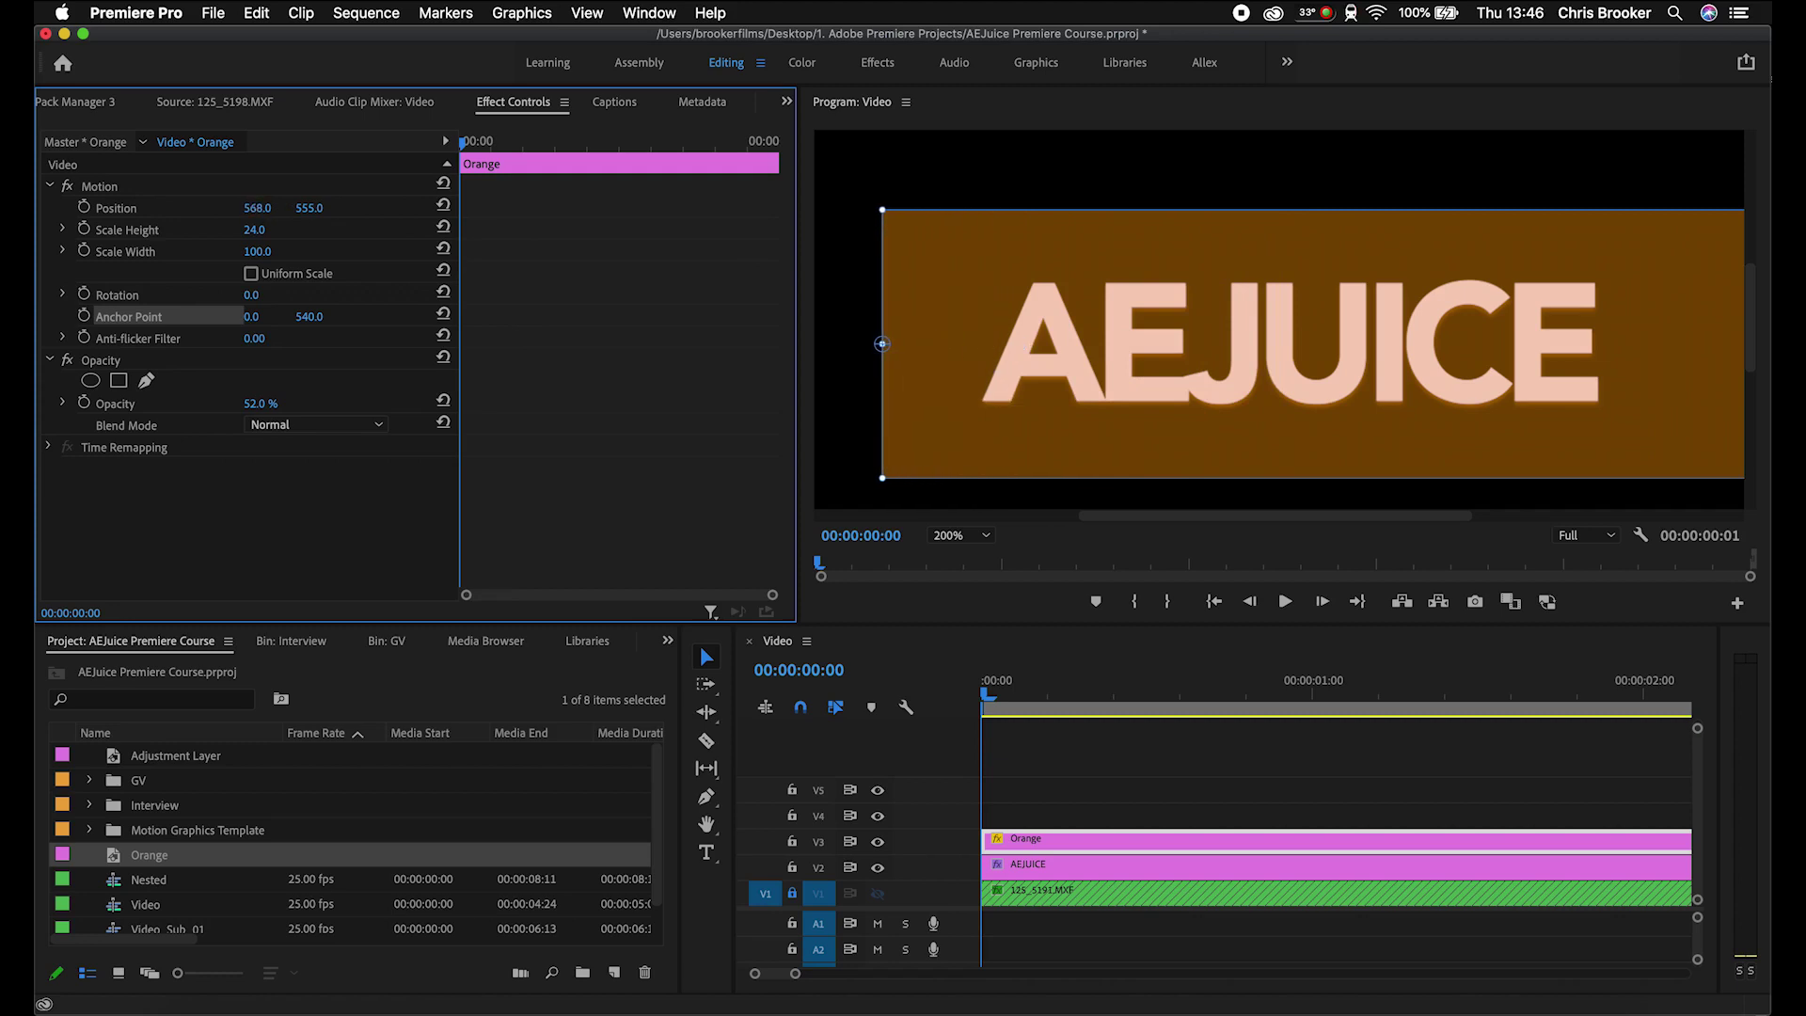
click(955, 535)
click(950, 563)
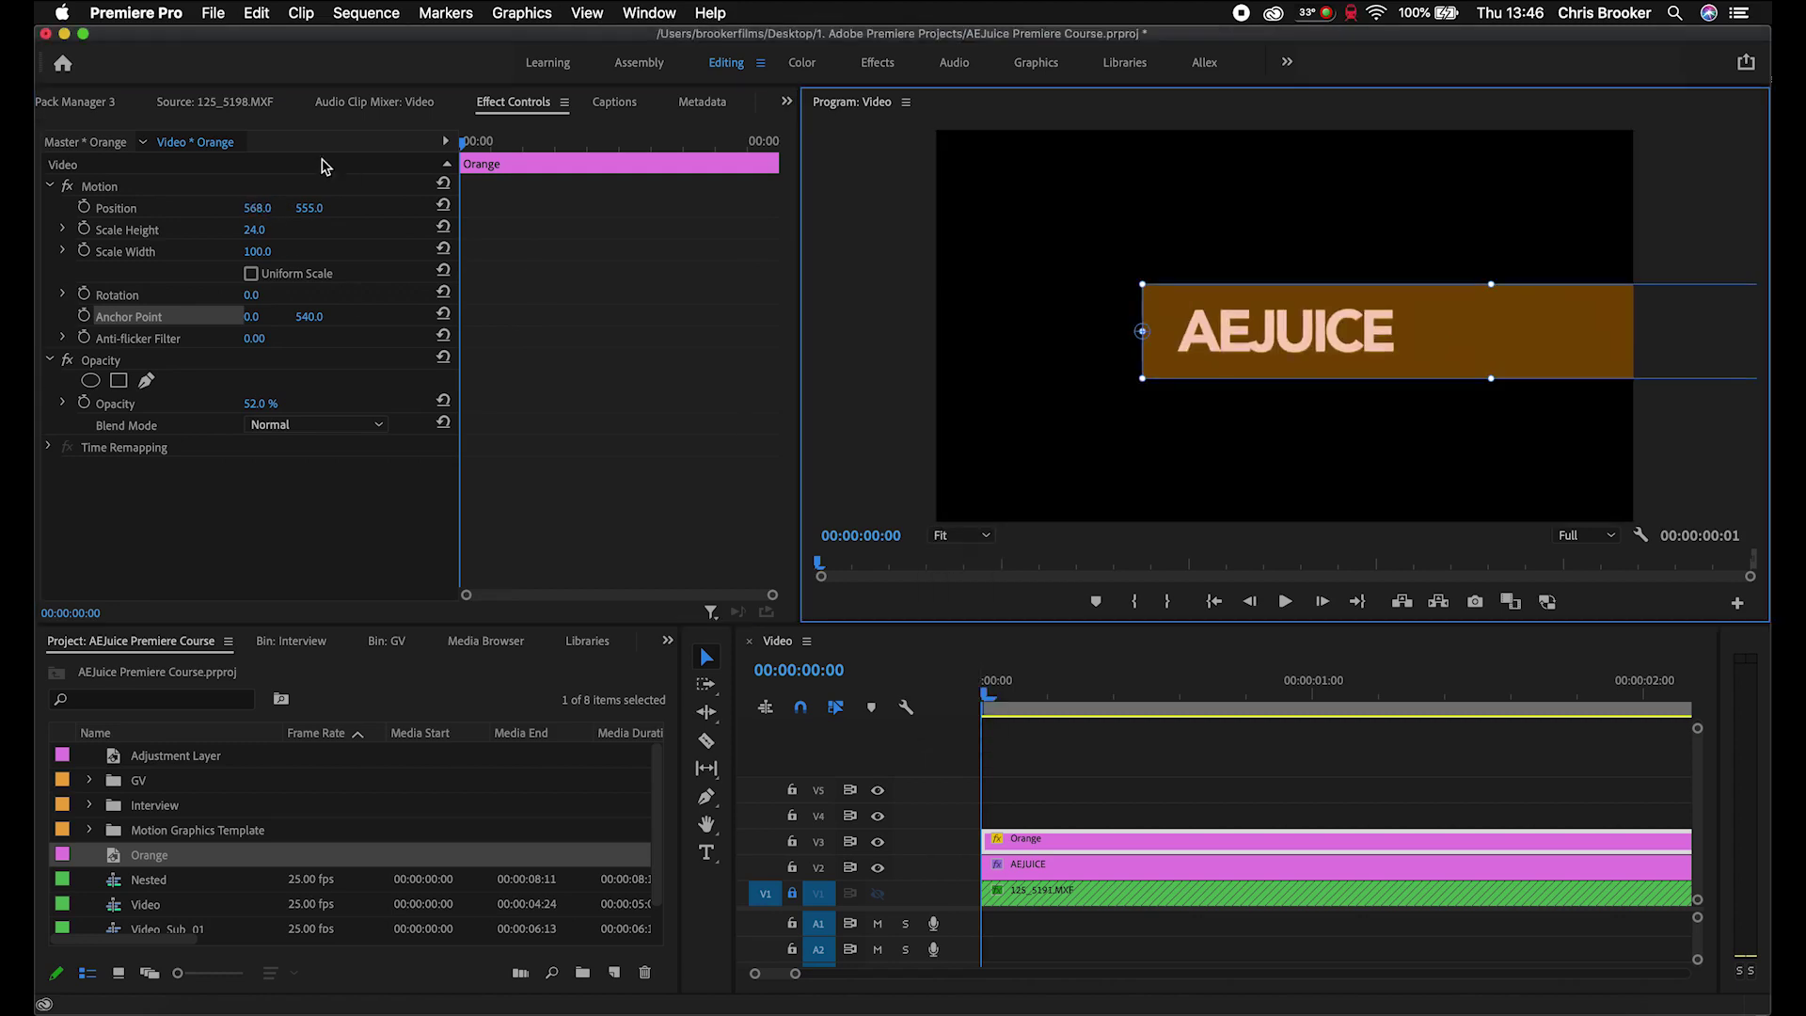
Step: Set the Orange matte's Scale Width to 0 and start keyframing it at 00:00:00:00
click(149, 261)
drag(256, 251, 163, 251)
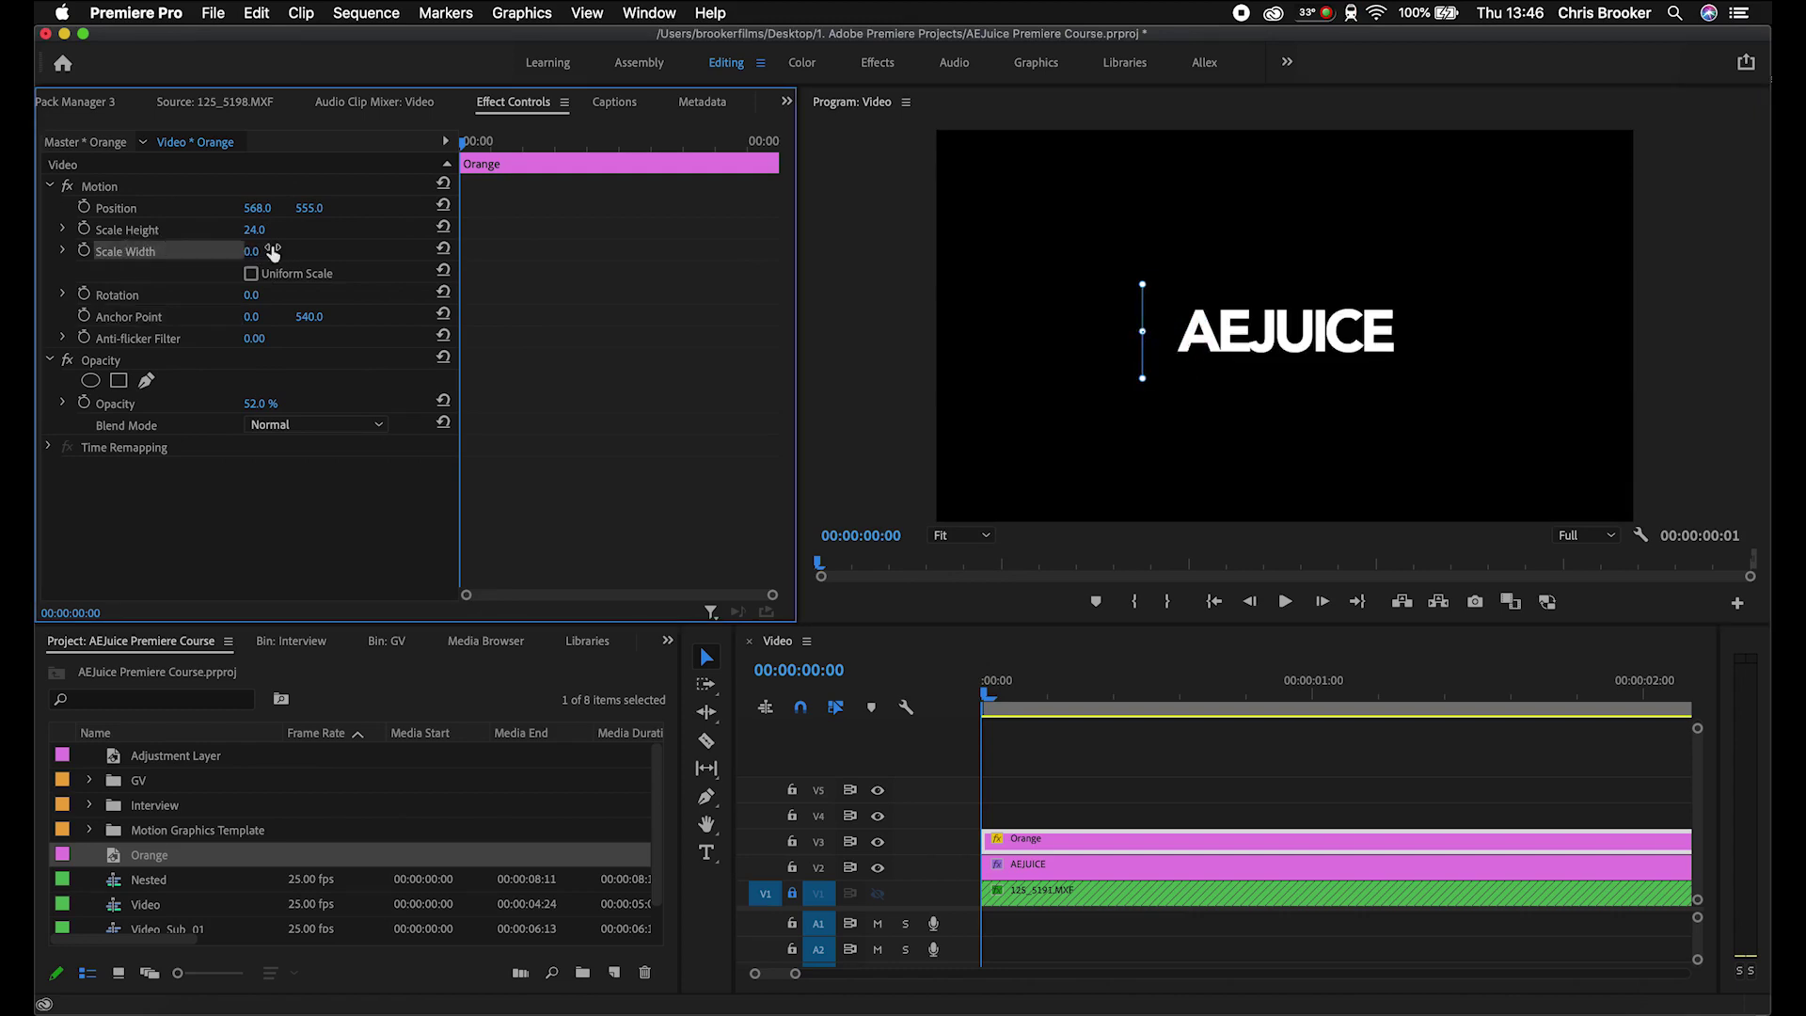
click(84, 252)
Step: Add a Scale Width keyframe of 62 at 00:00:00:10 so the orange bar extends past the title
key(Right)
key(Right)
key(Right)
key(Right)
key(Right)
key(Right)
key(Right)
key(Right)
key(Right)
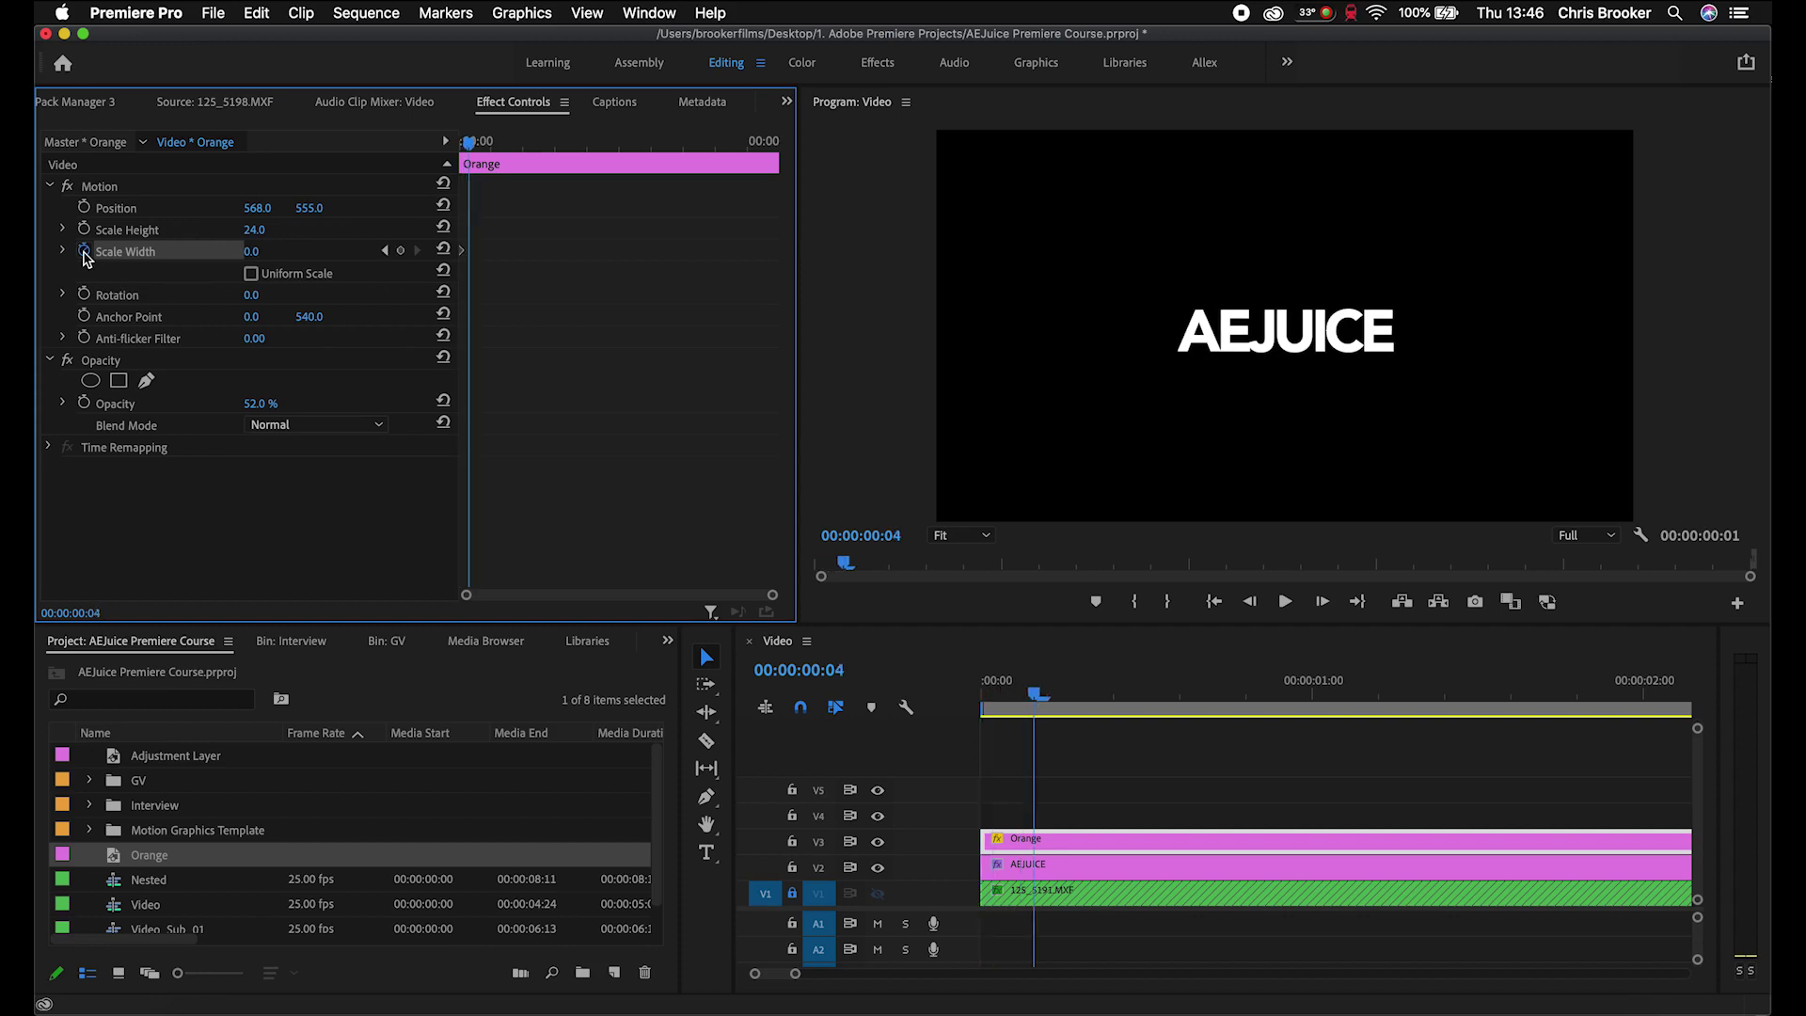
key(Right)
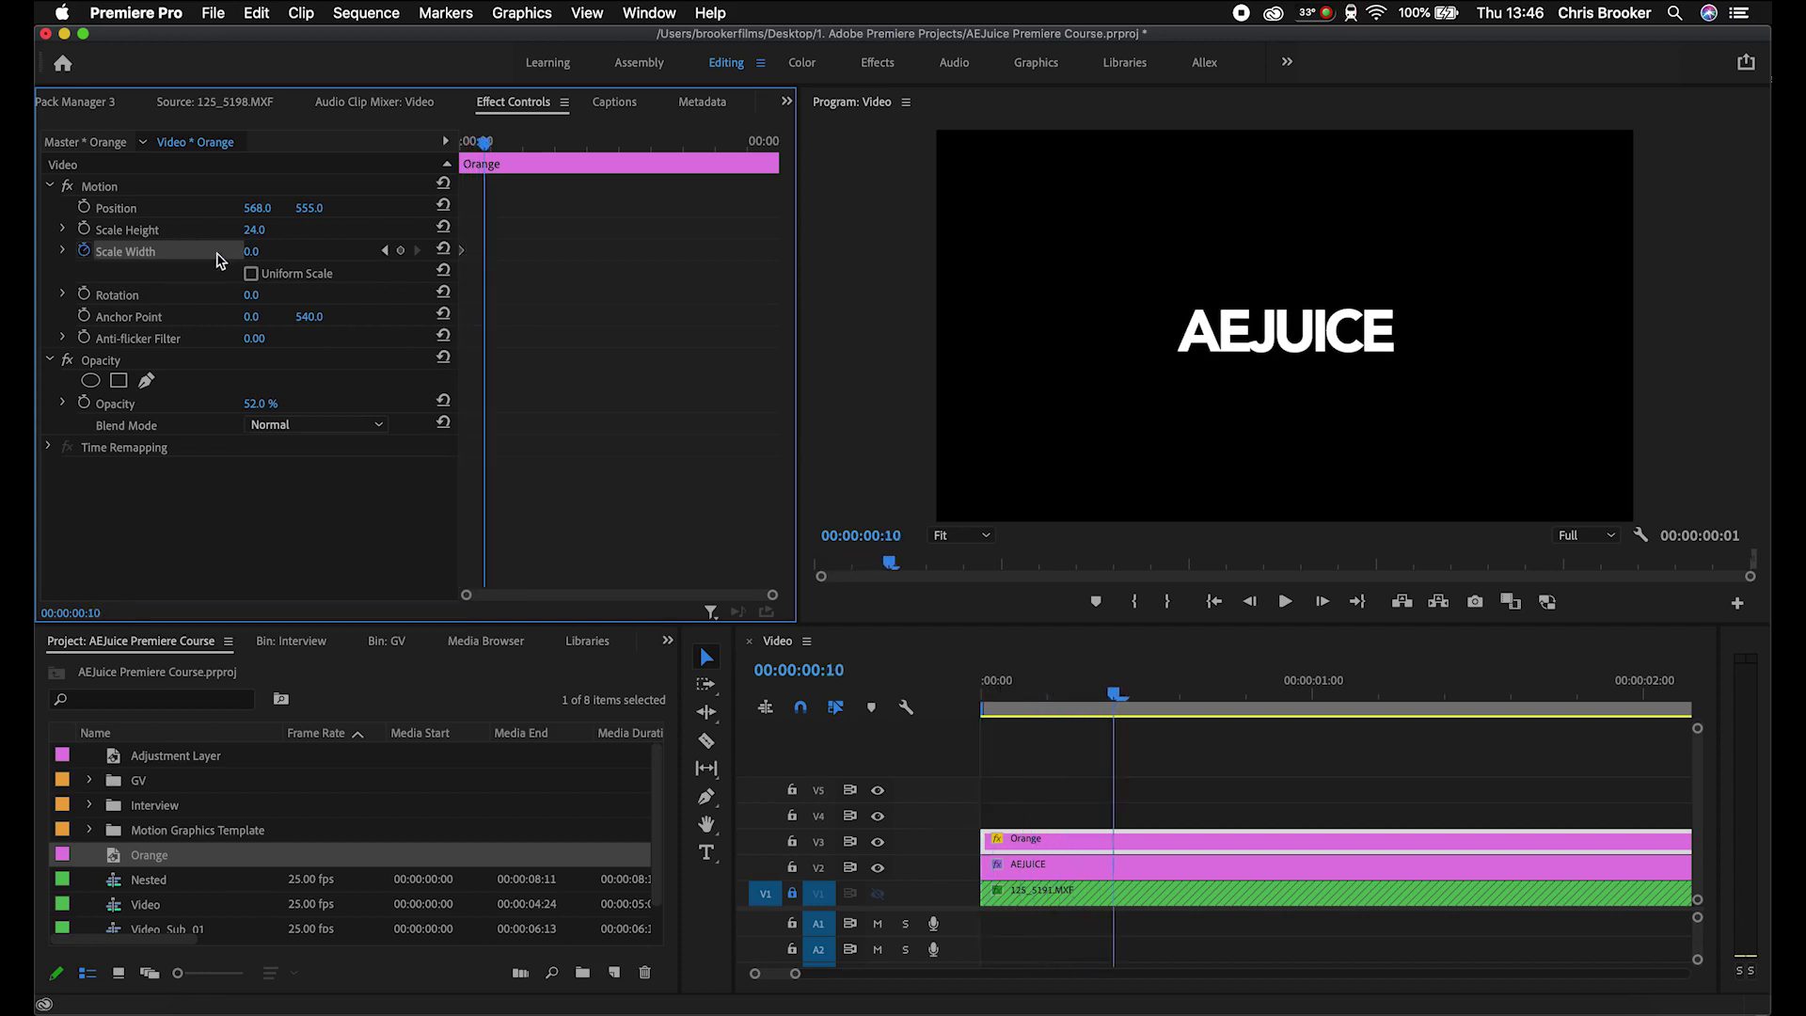
drag(245, 251, 338, 251)
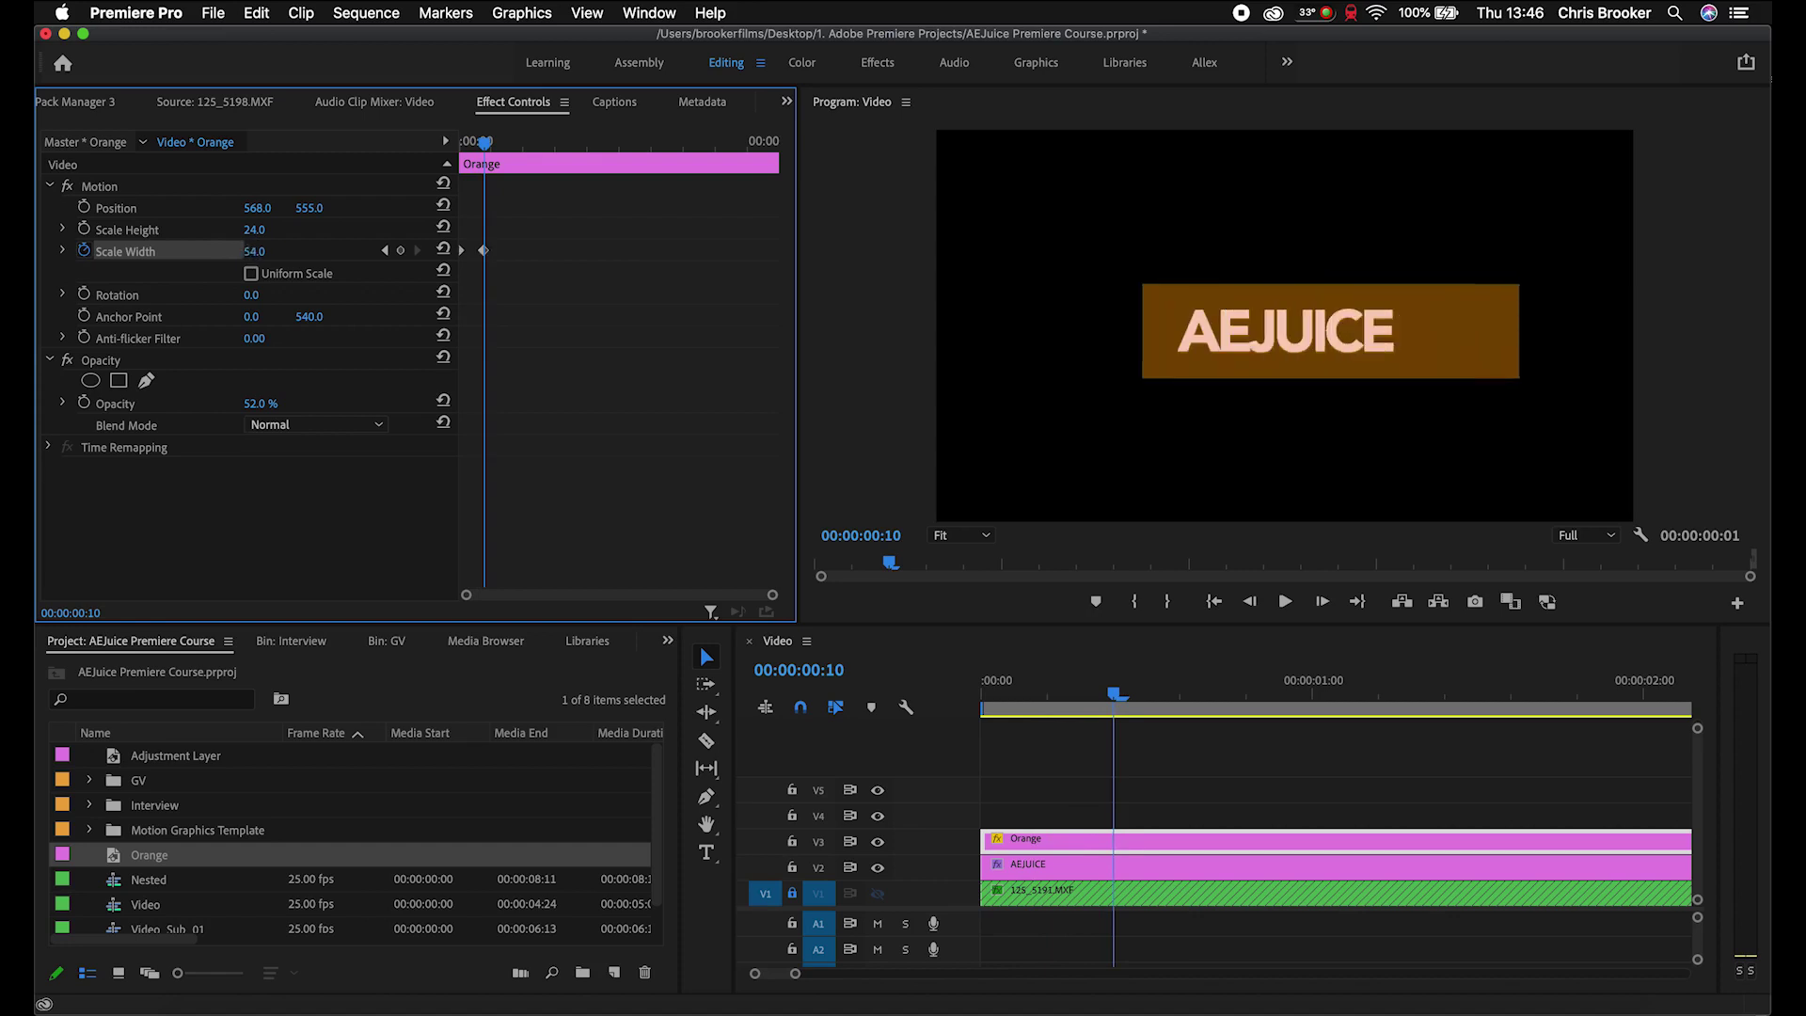
Step: Add a Scale Width keyframe of 43 at 00:00:00:22 and play the bar animation from the start
key(Home)
click(430, 146)
drag(461, 141, 574, 160)
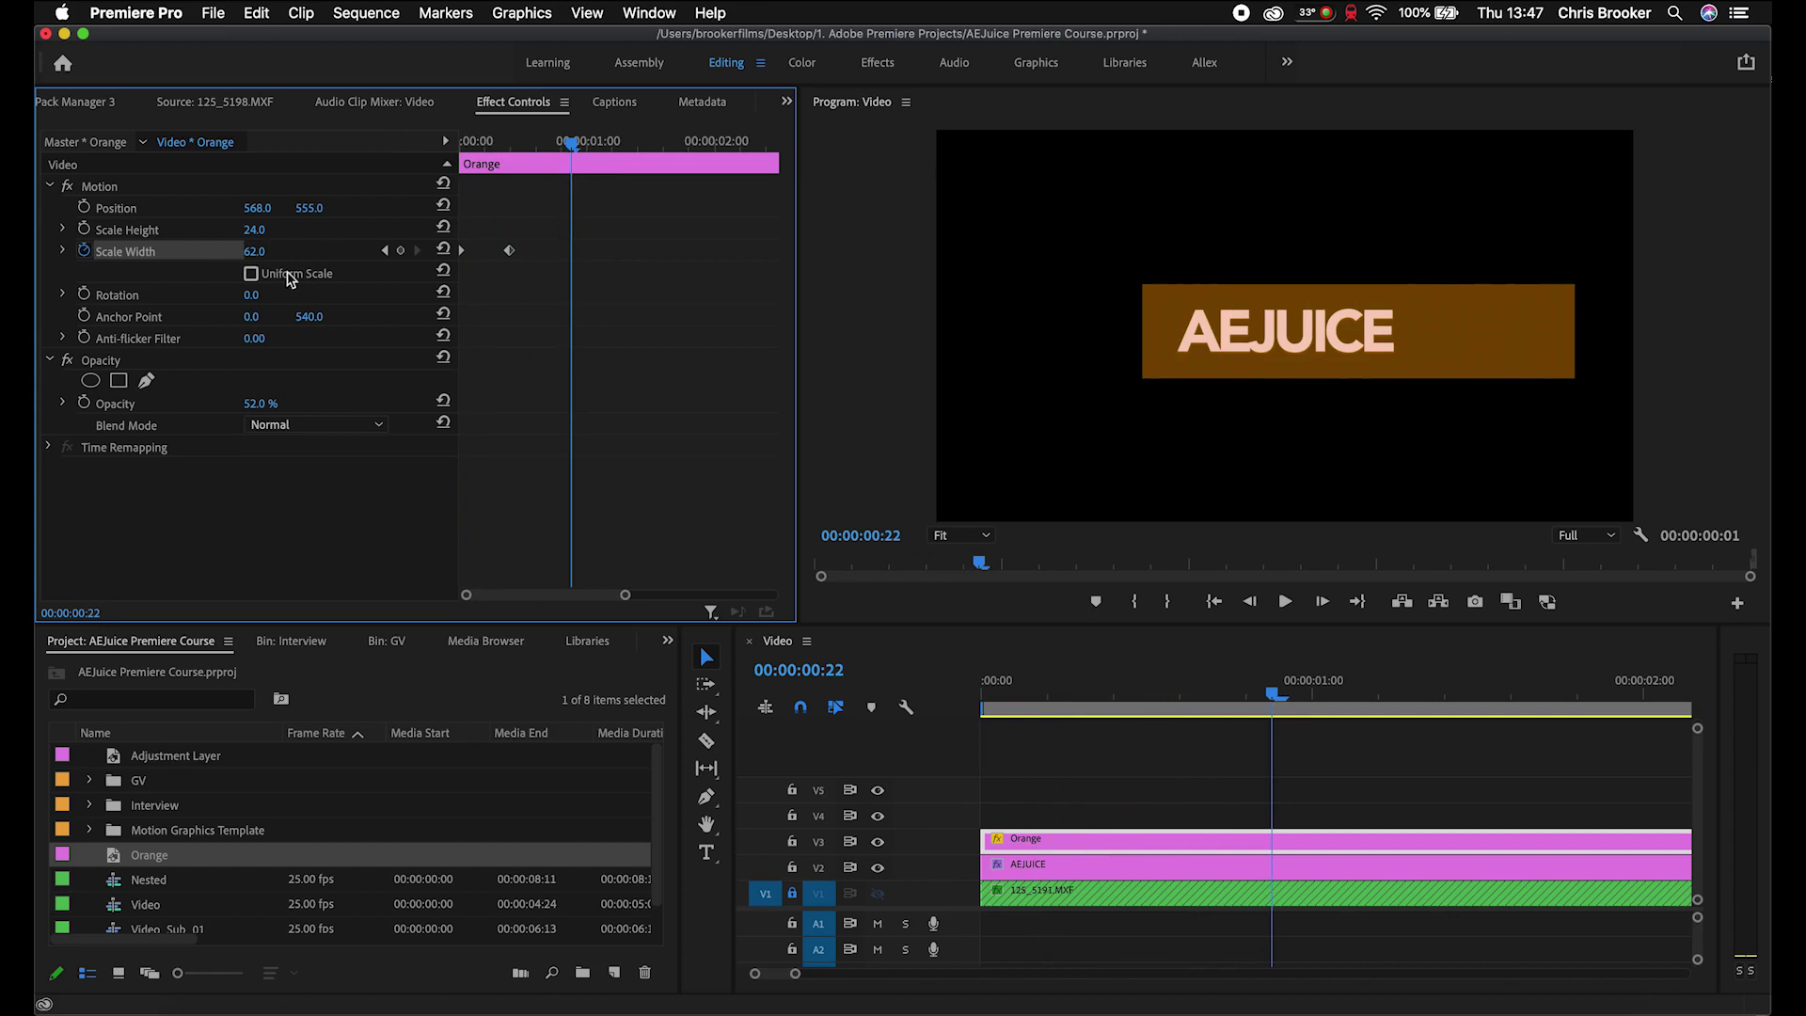
drag(254, 252, 236, 251)
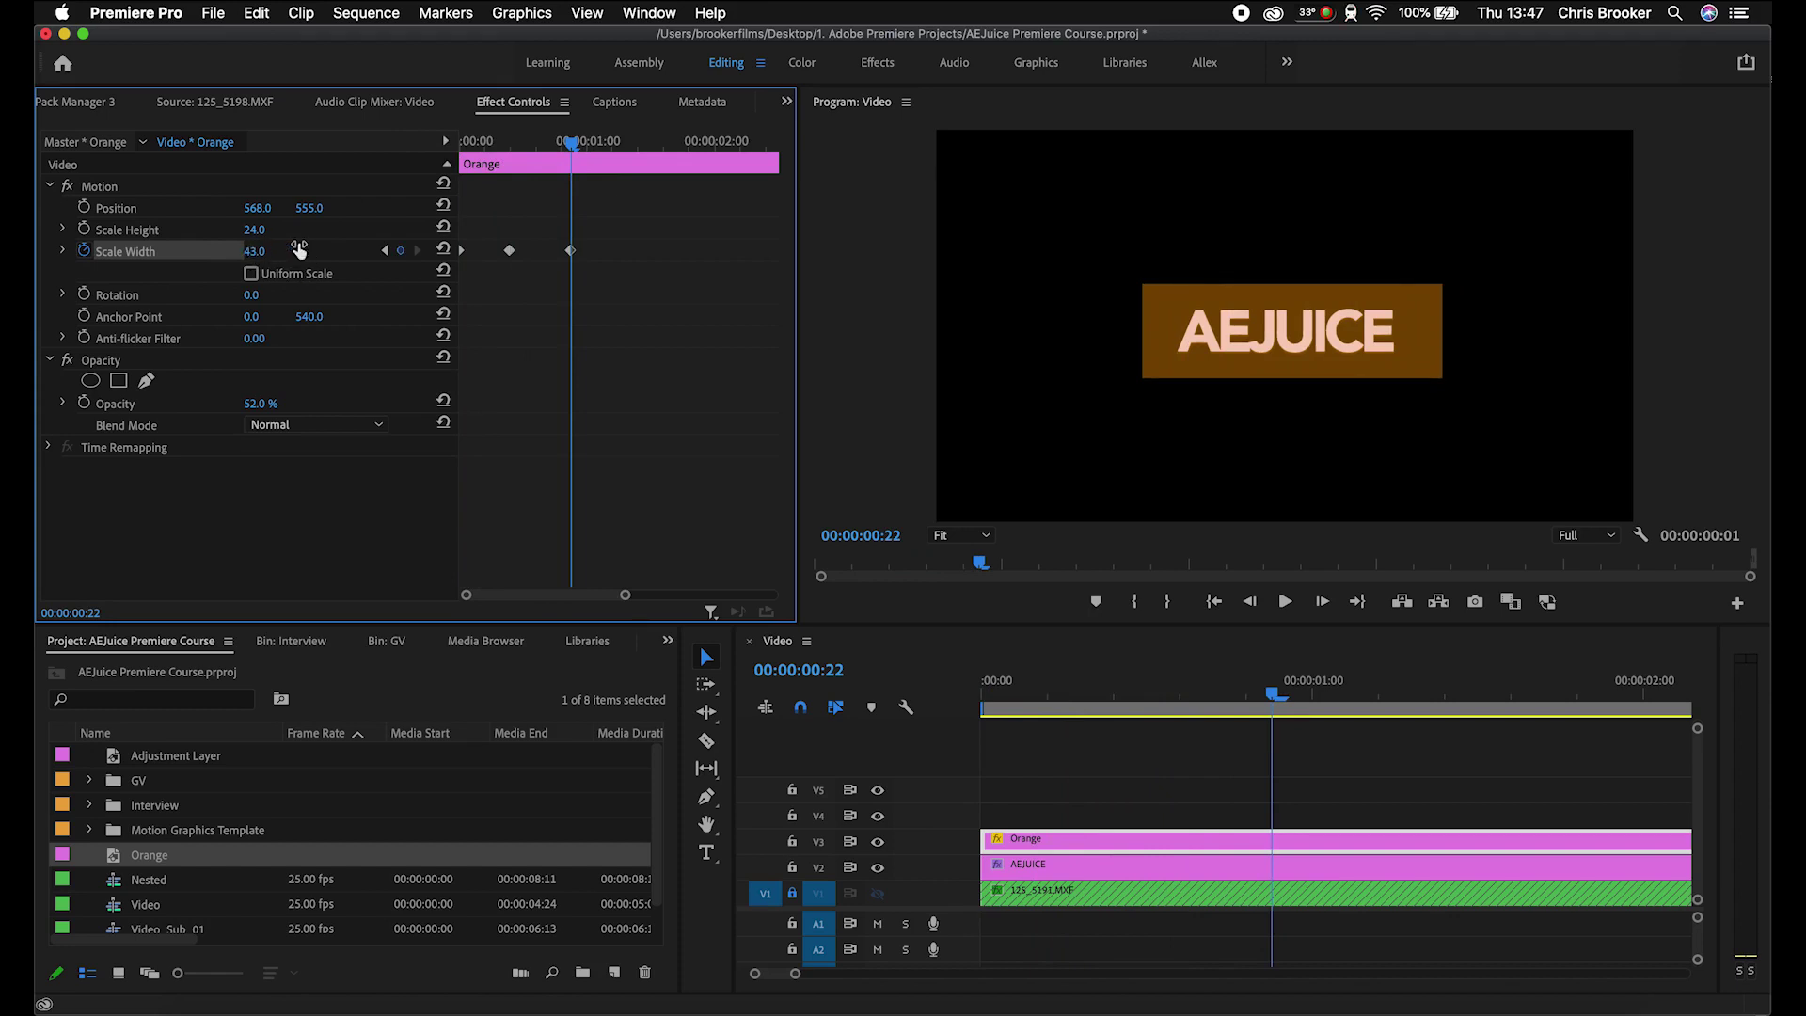
key(Home)
key(space)
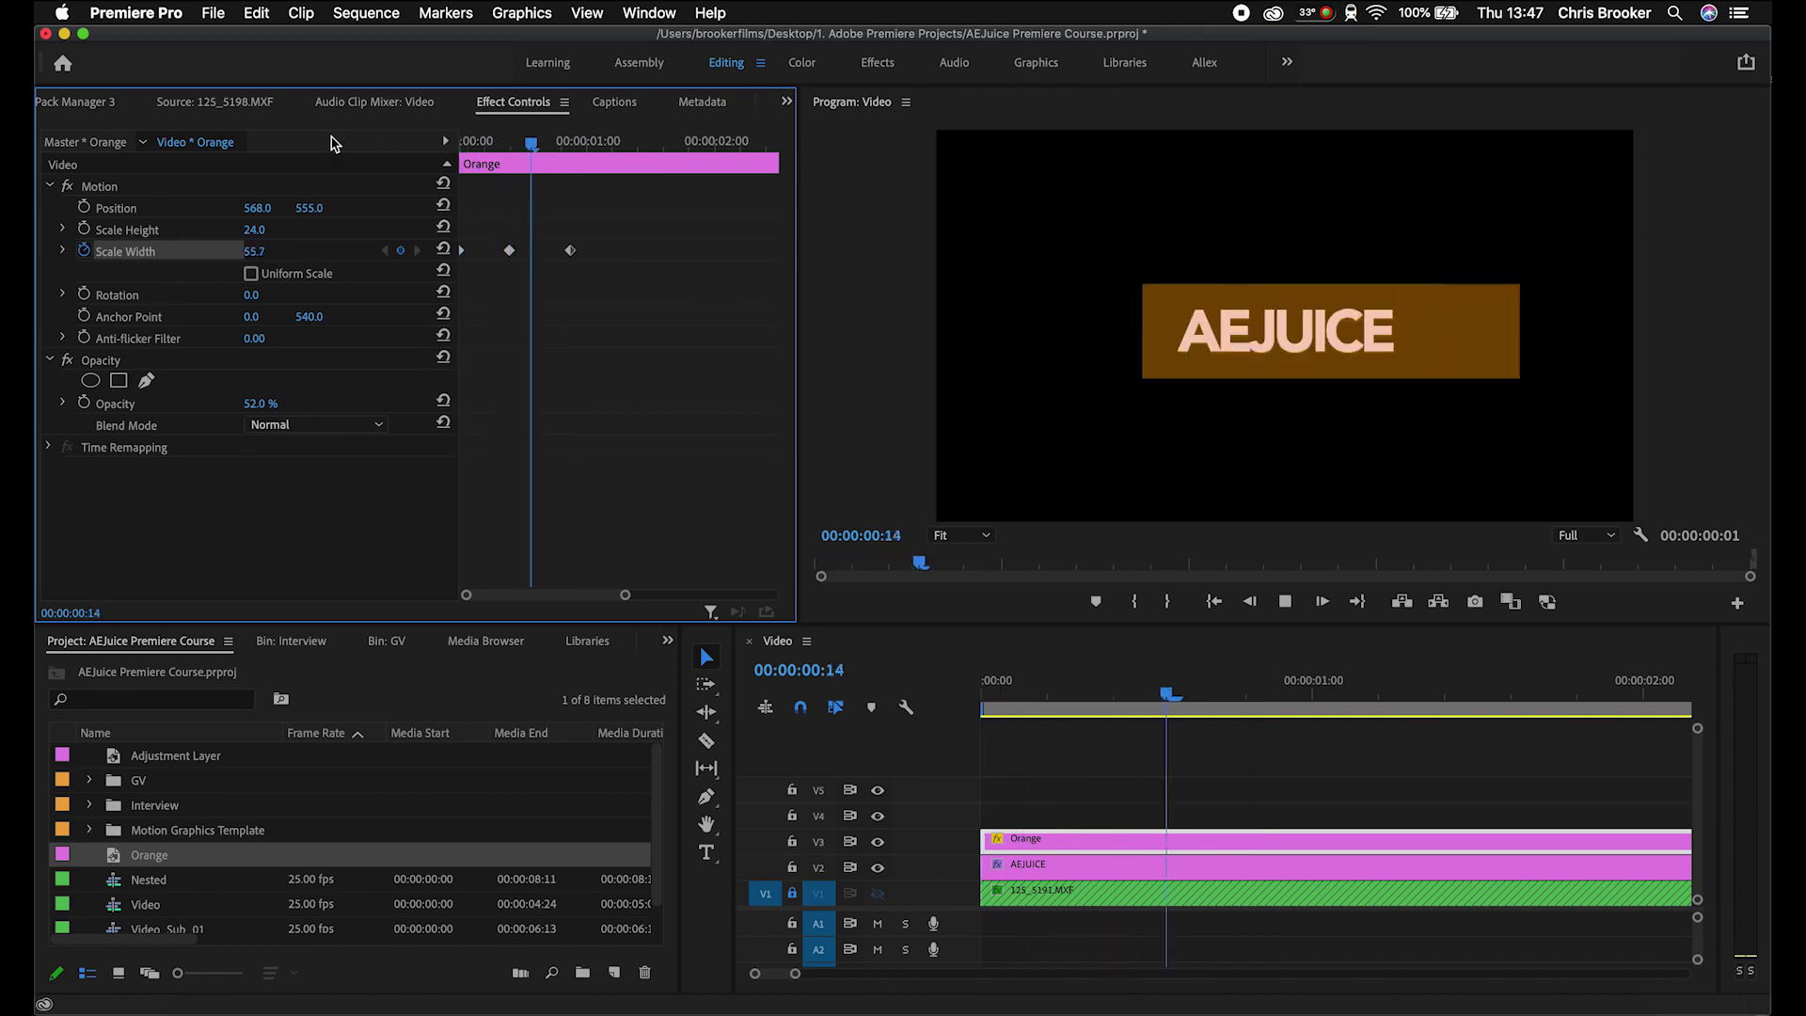
key(space)
key(Home)
key(space)
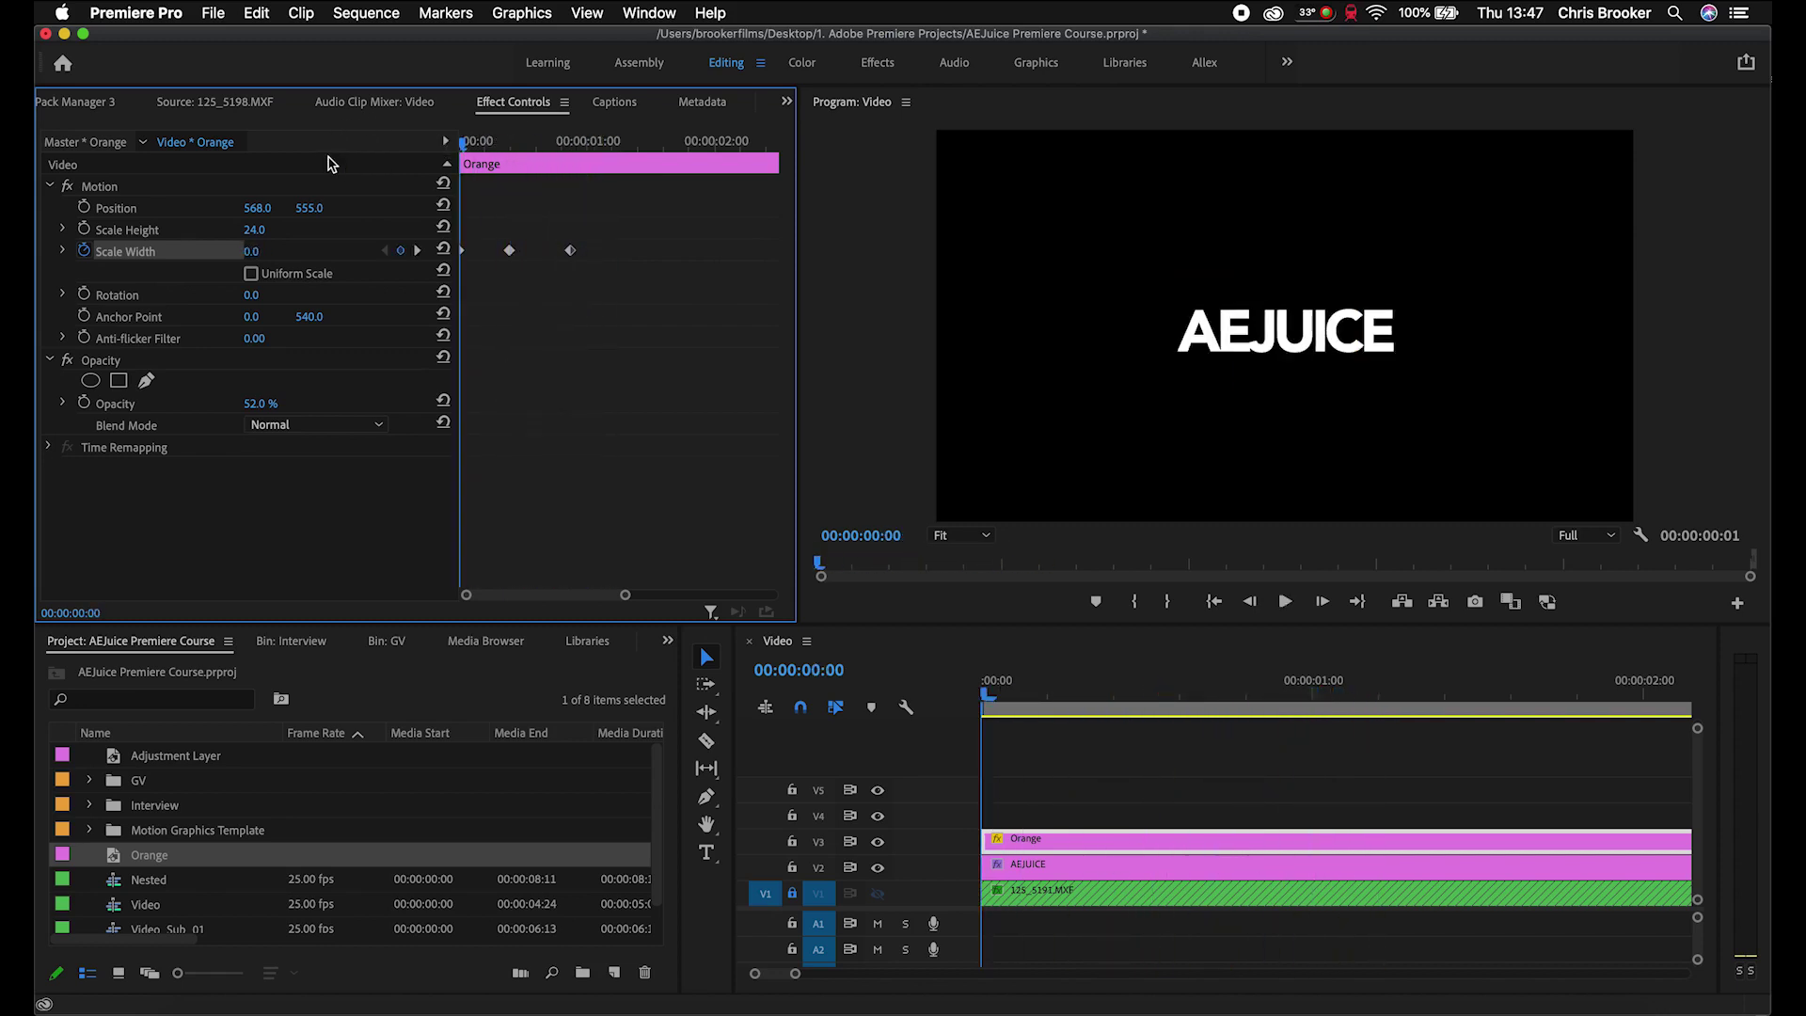
key(space)
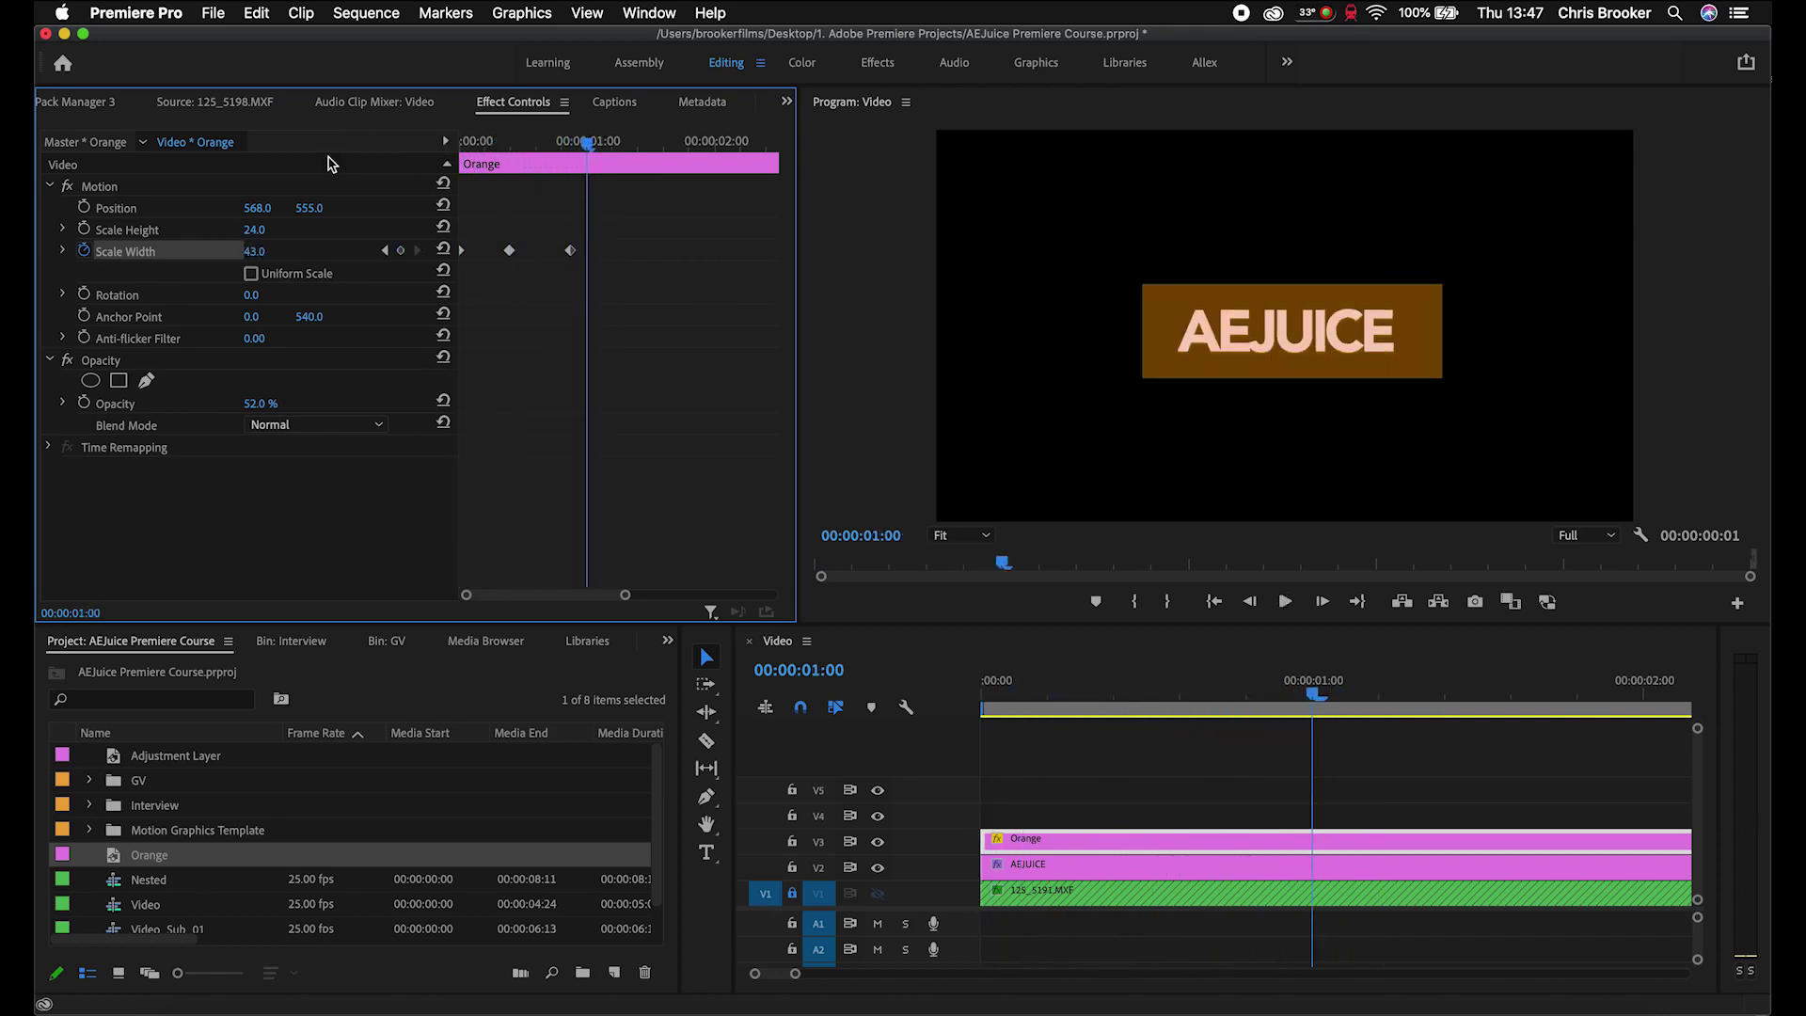
Step: Move the Orange matte's middle Scale Width keyframe slightly later, then apply Ease In to all three Scale Width keyframes
drag(509, 250, 515, 250)
click(363, 252)
right_click(514, 250)
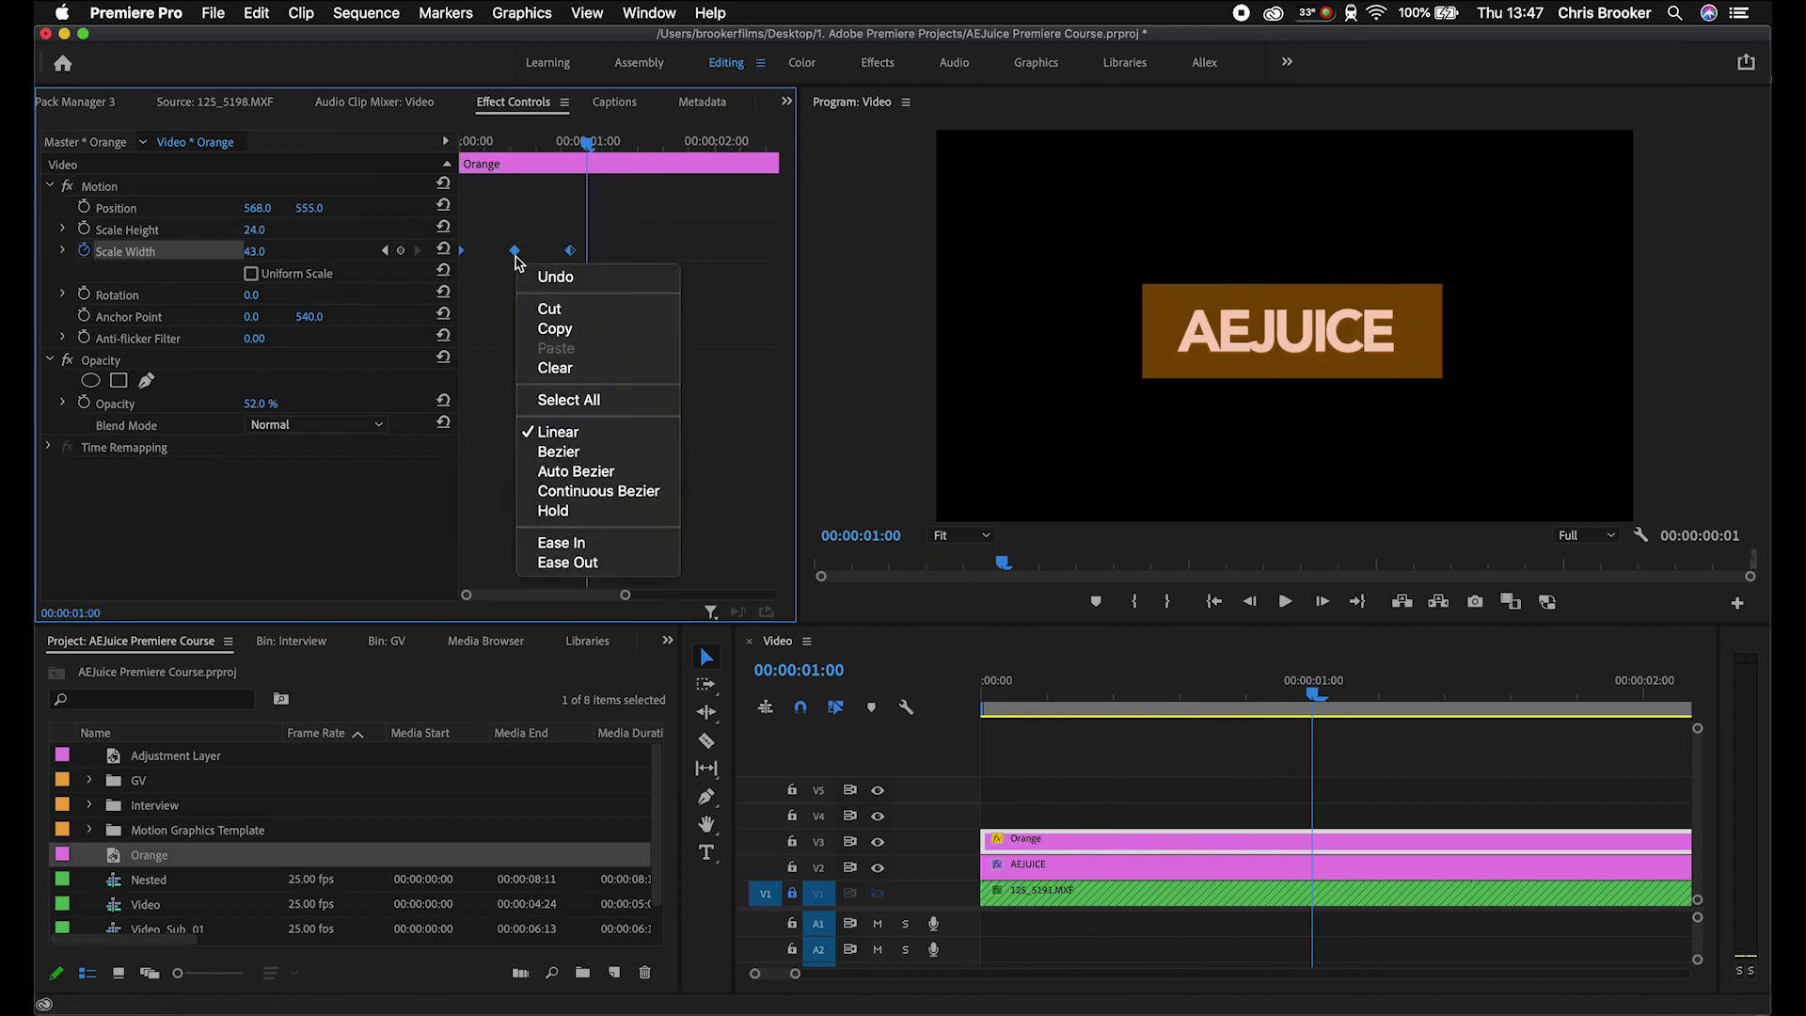
click(550, 545)
key(space)
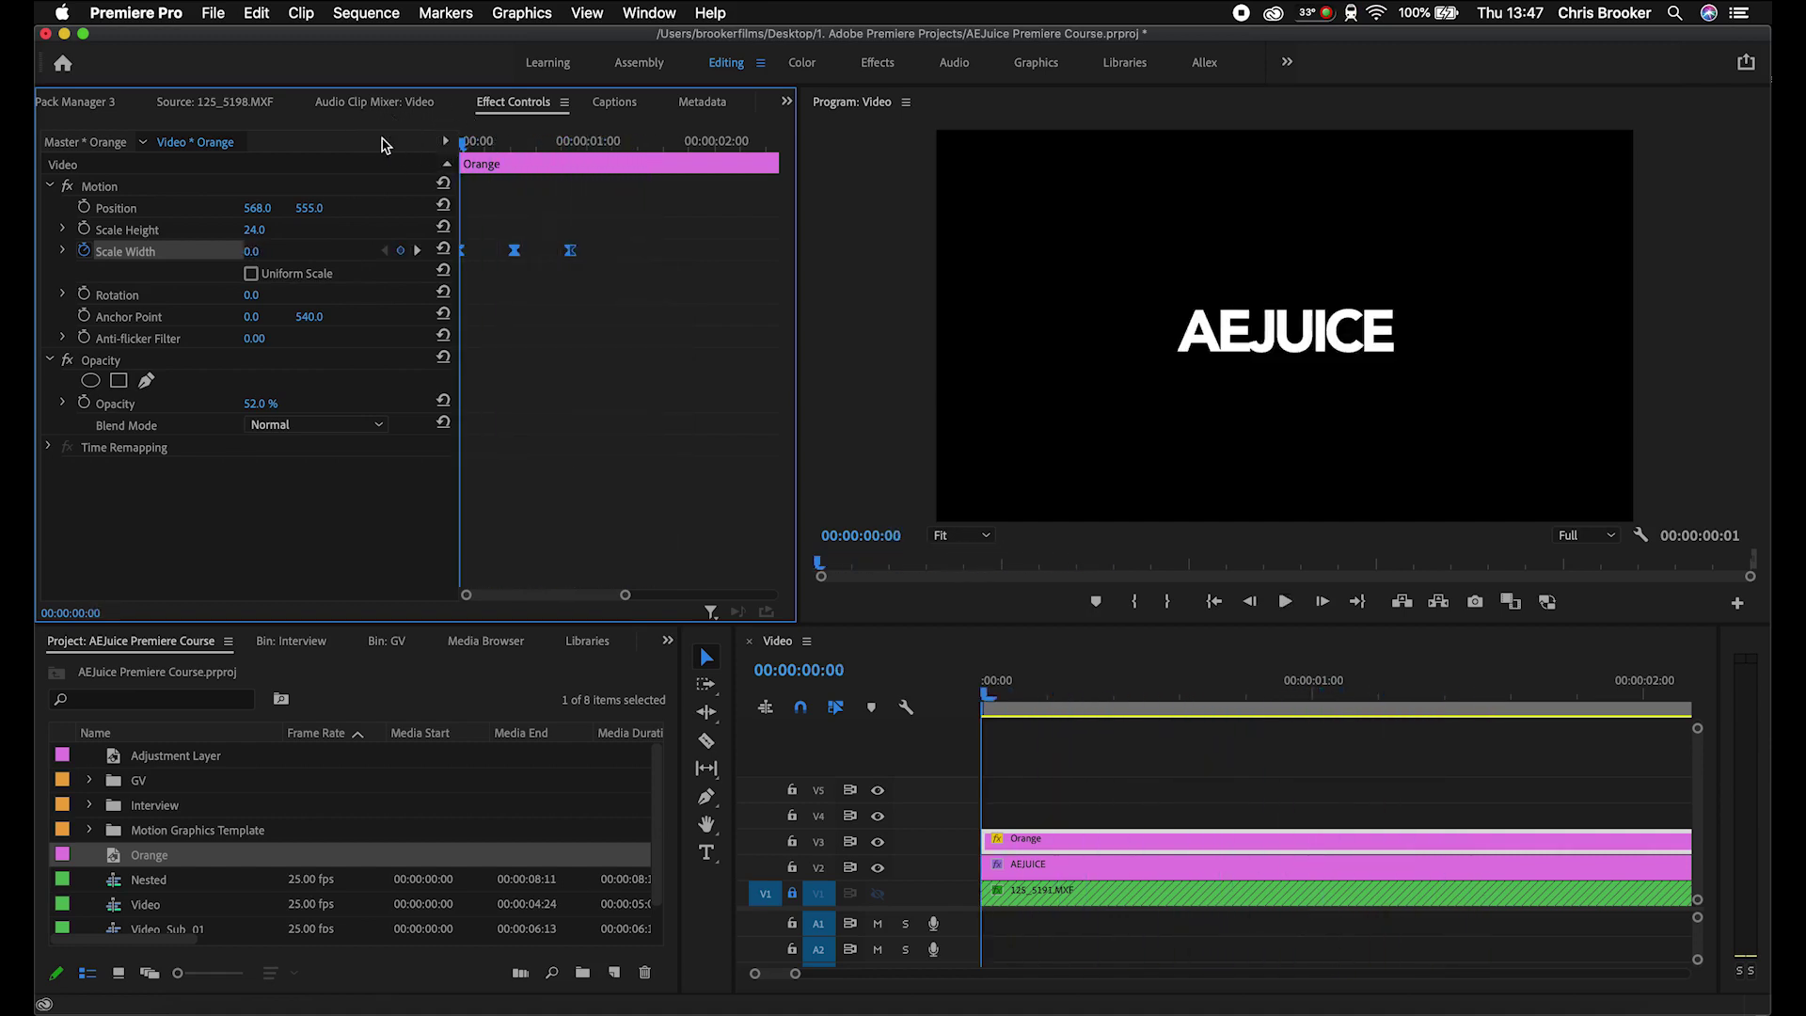
Step: Step frame by frame through the start of the bar animation to examine how the orange bar passes over the title
click(443, 143)
click(475, 143)
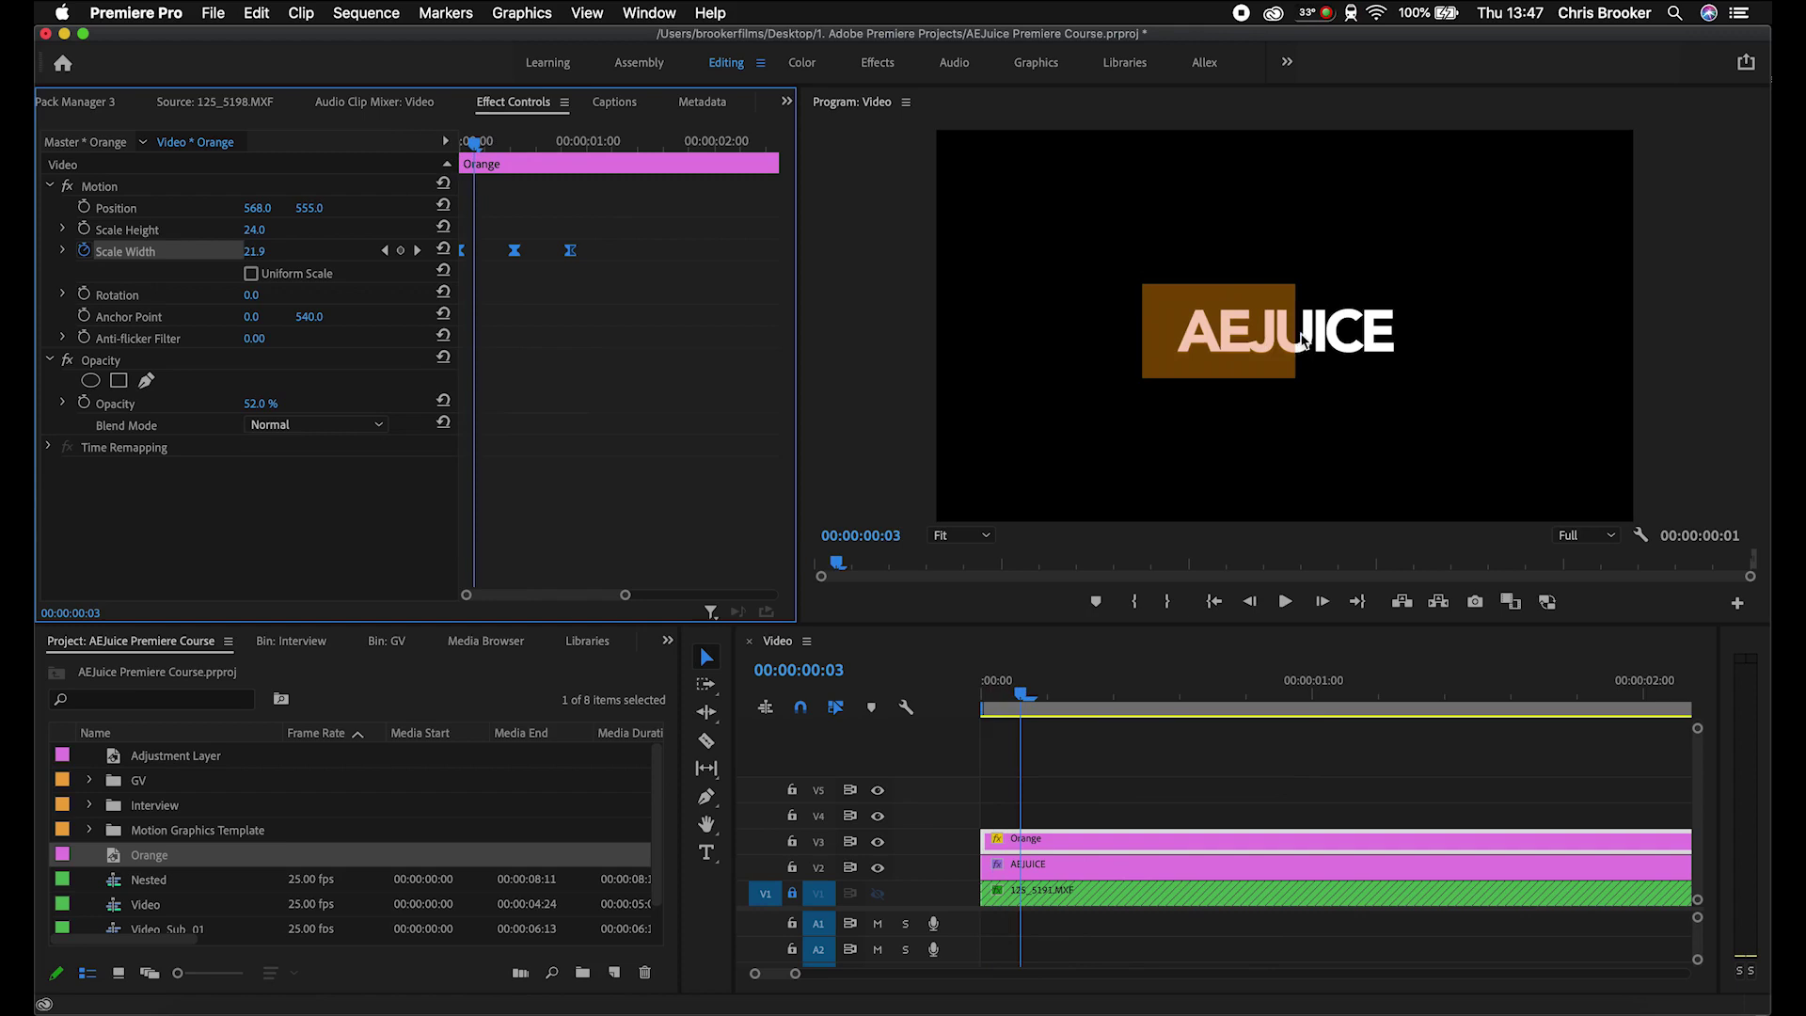
key(Left)
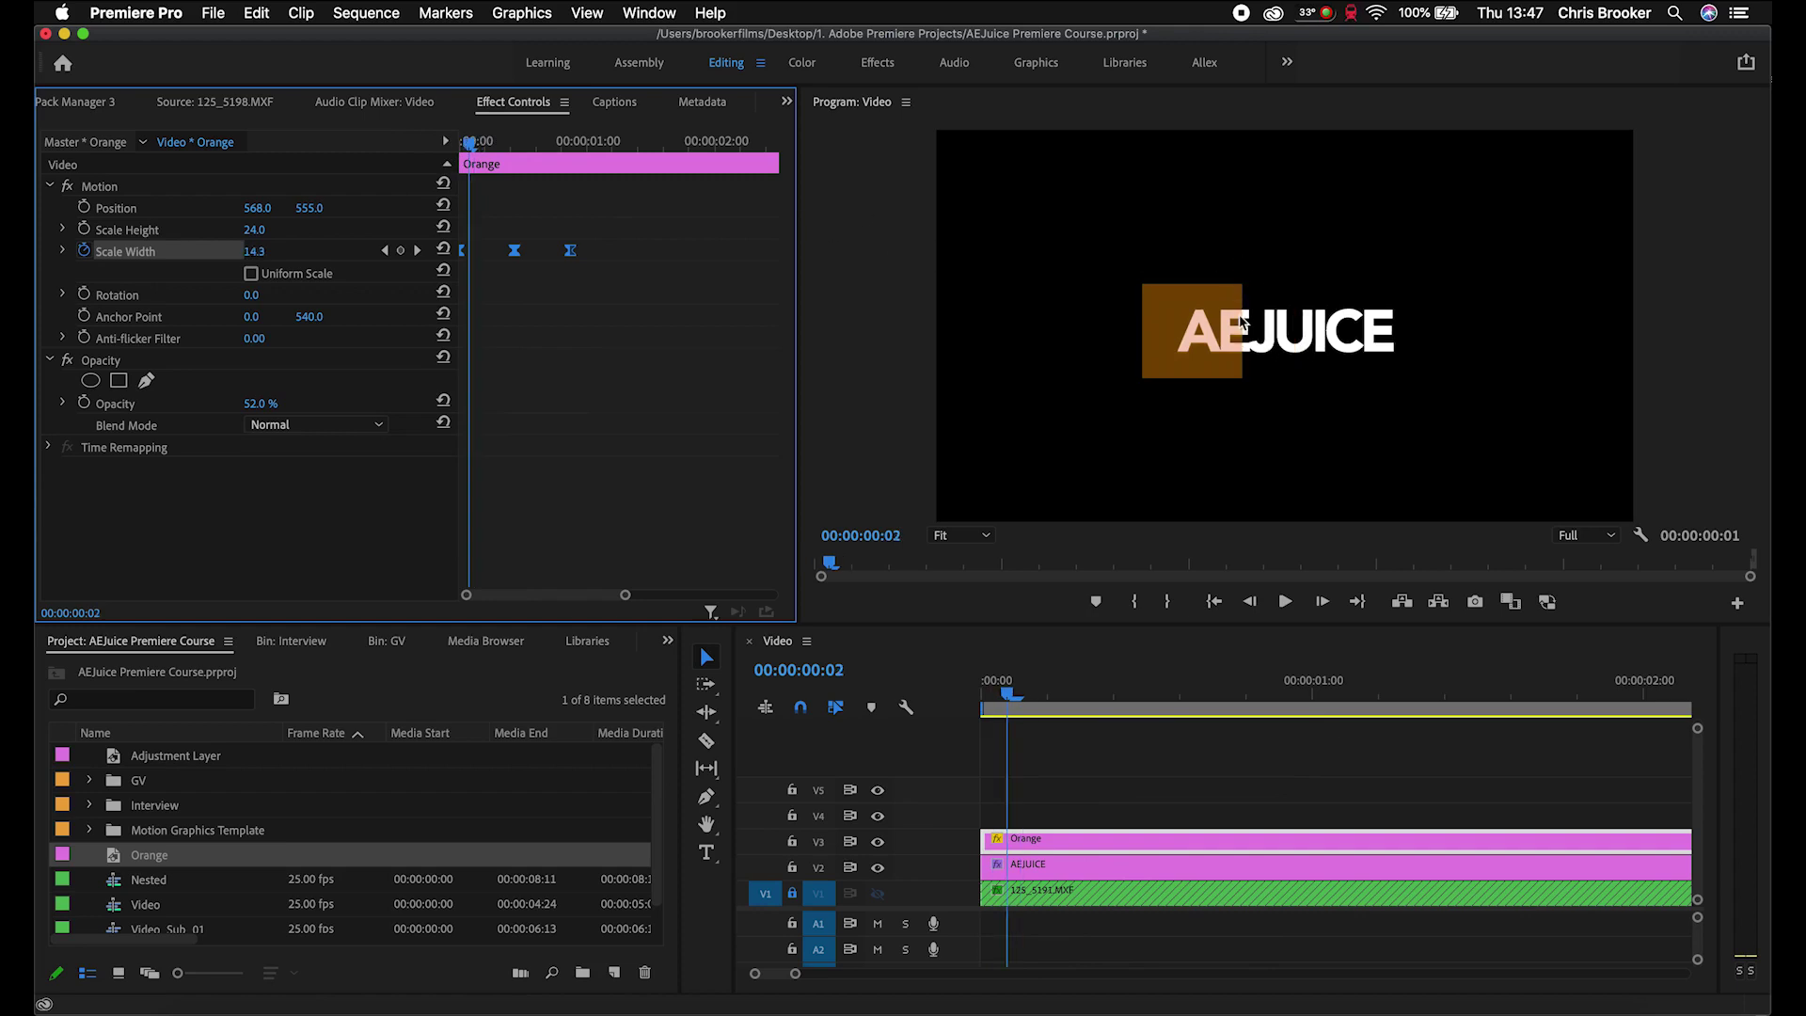
key(Right)
key(Right)
key(Right)
key(Right)
key(Right)
key(Right)
key(Right)
key(Right)
key(Right)
key(Right)
key(Right)
key(Right)
key(Right)
key(Right)
key(Right)
key(Right)
key(Right)
key(Right)
key(Right)
key(Right)
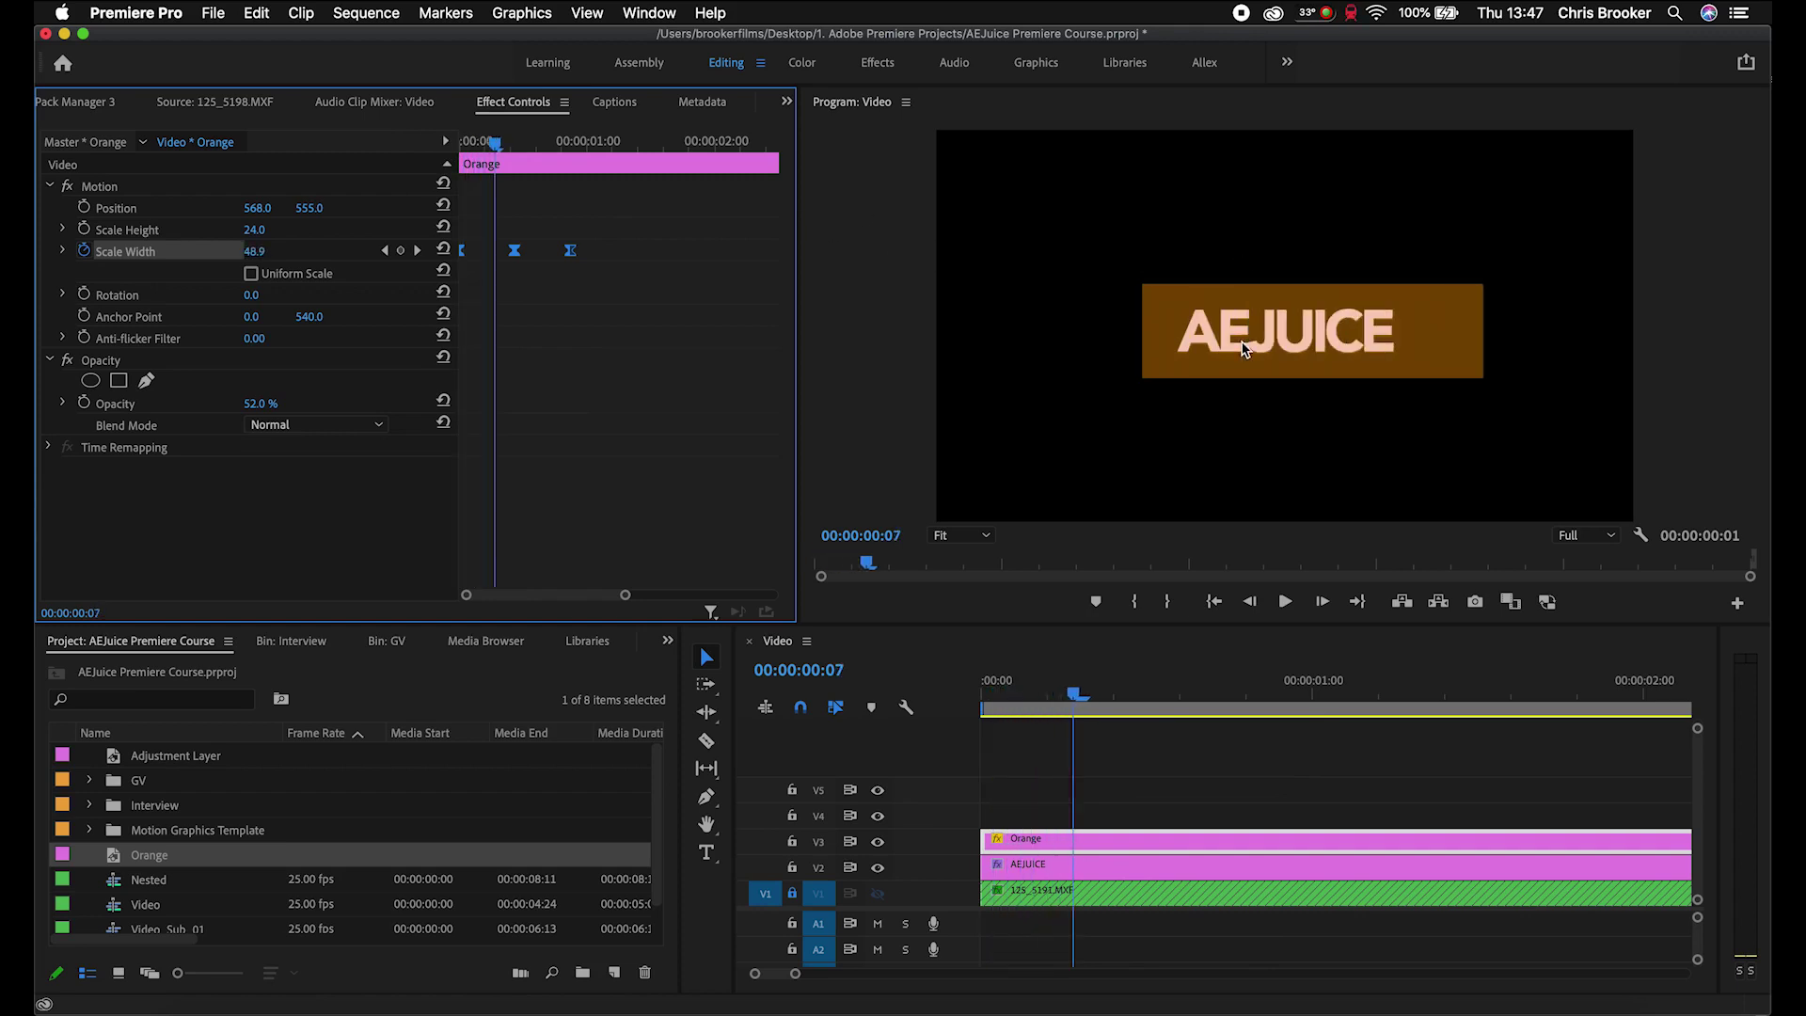
key(Right)
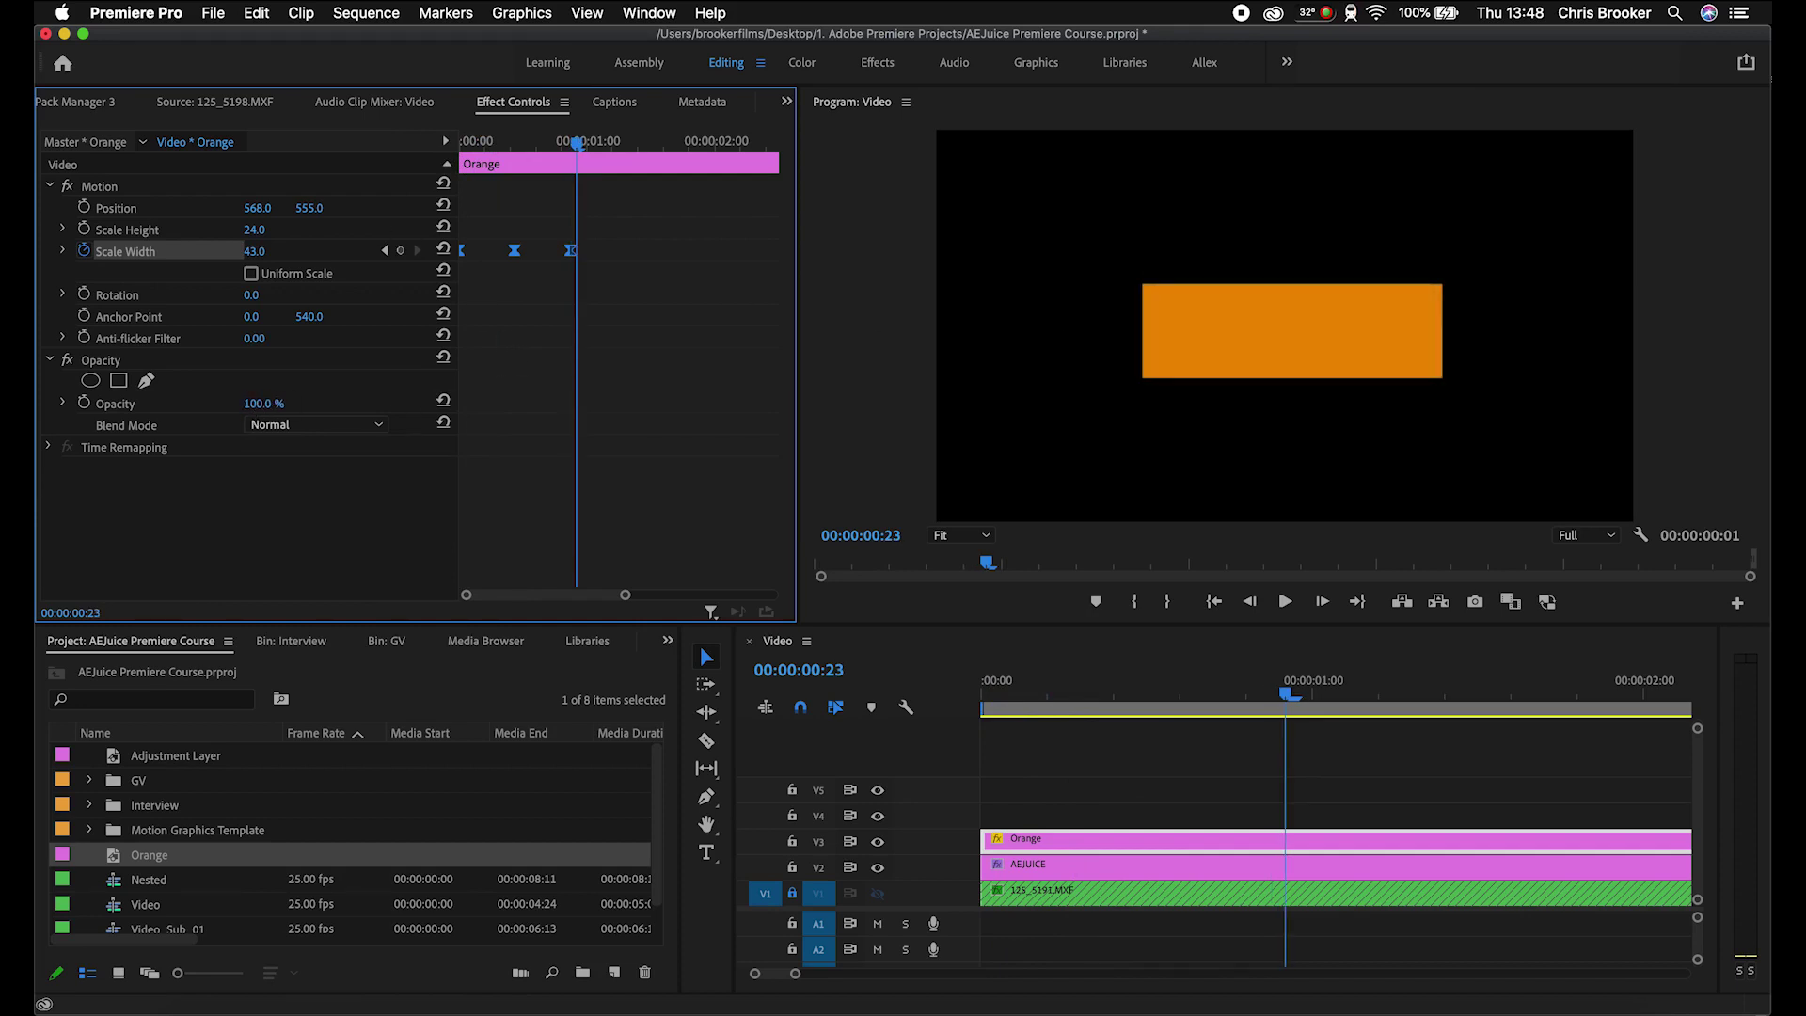
Step: Move the AEJUICE title to track V4 above the Orange clip and set its text fill to black
drag(1035, 870, 1030, 811)
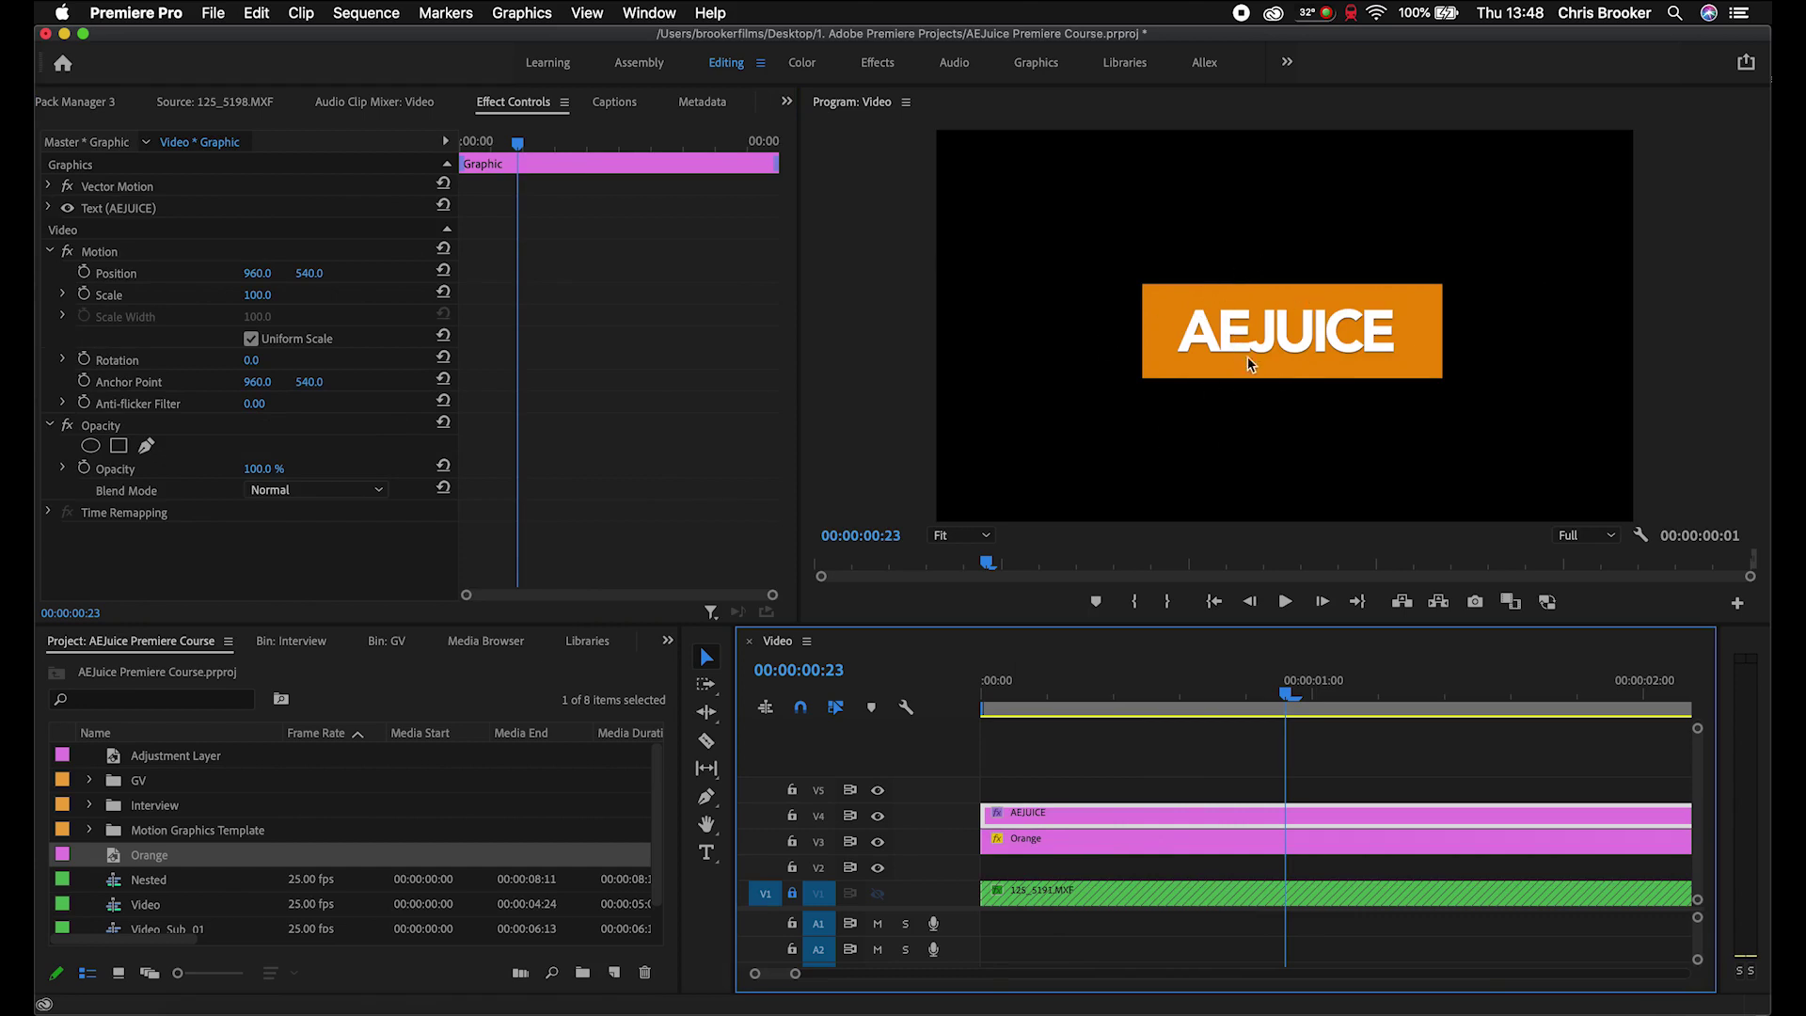
click(49, 207)
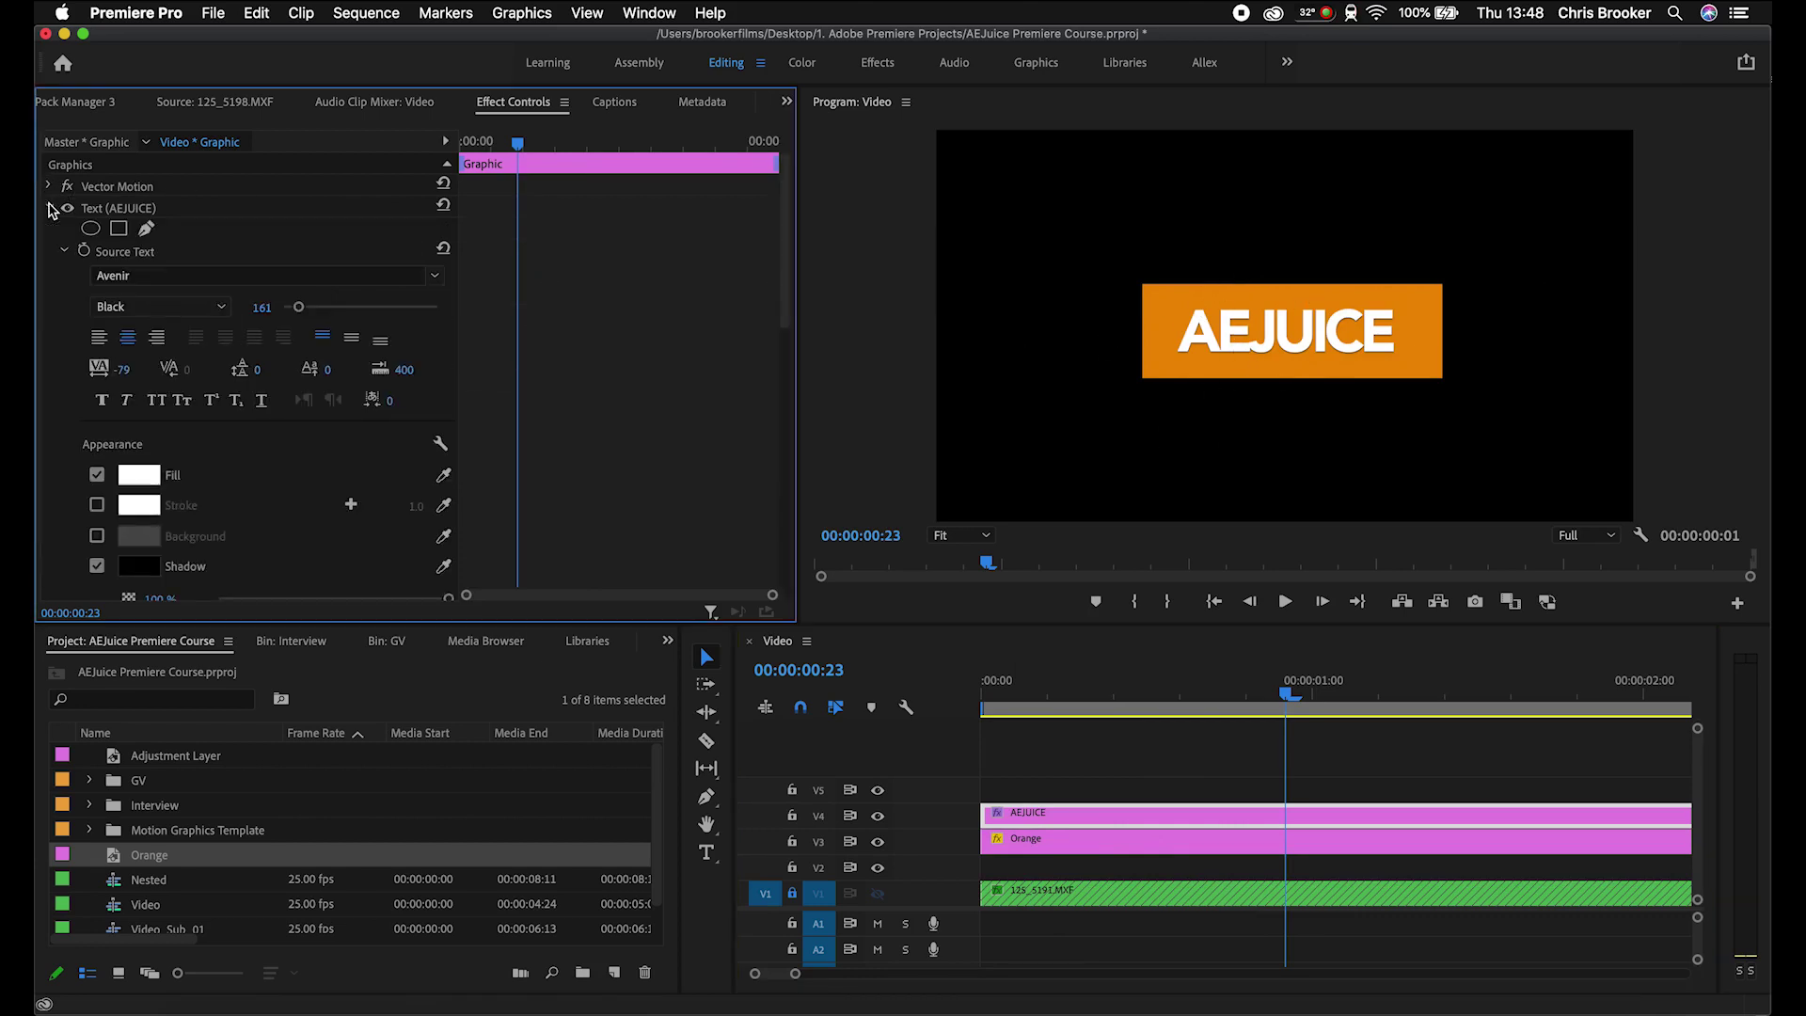
click(141, 474)
drag(354, 511, 477, 347)
click(662, 354)
Step: Turn off the AEJUICE title's shadow and give it a white stroke with a width of 12
click(97, 566)
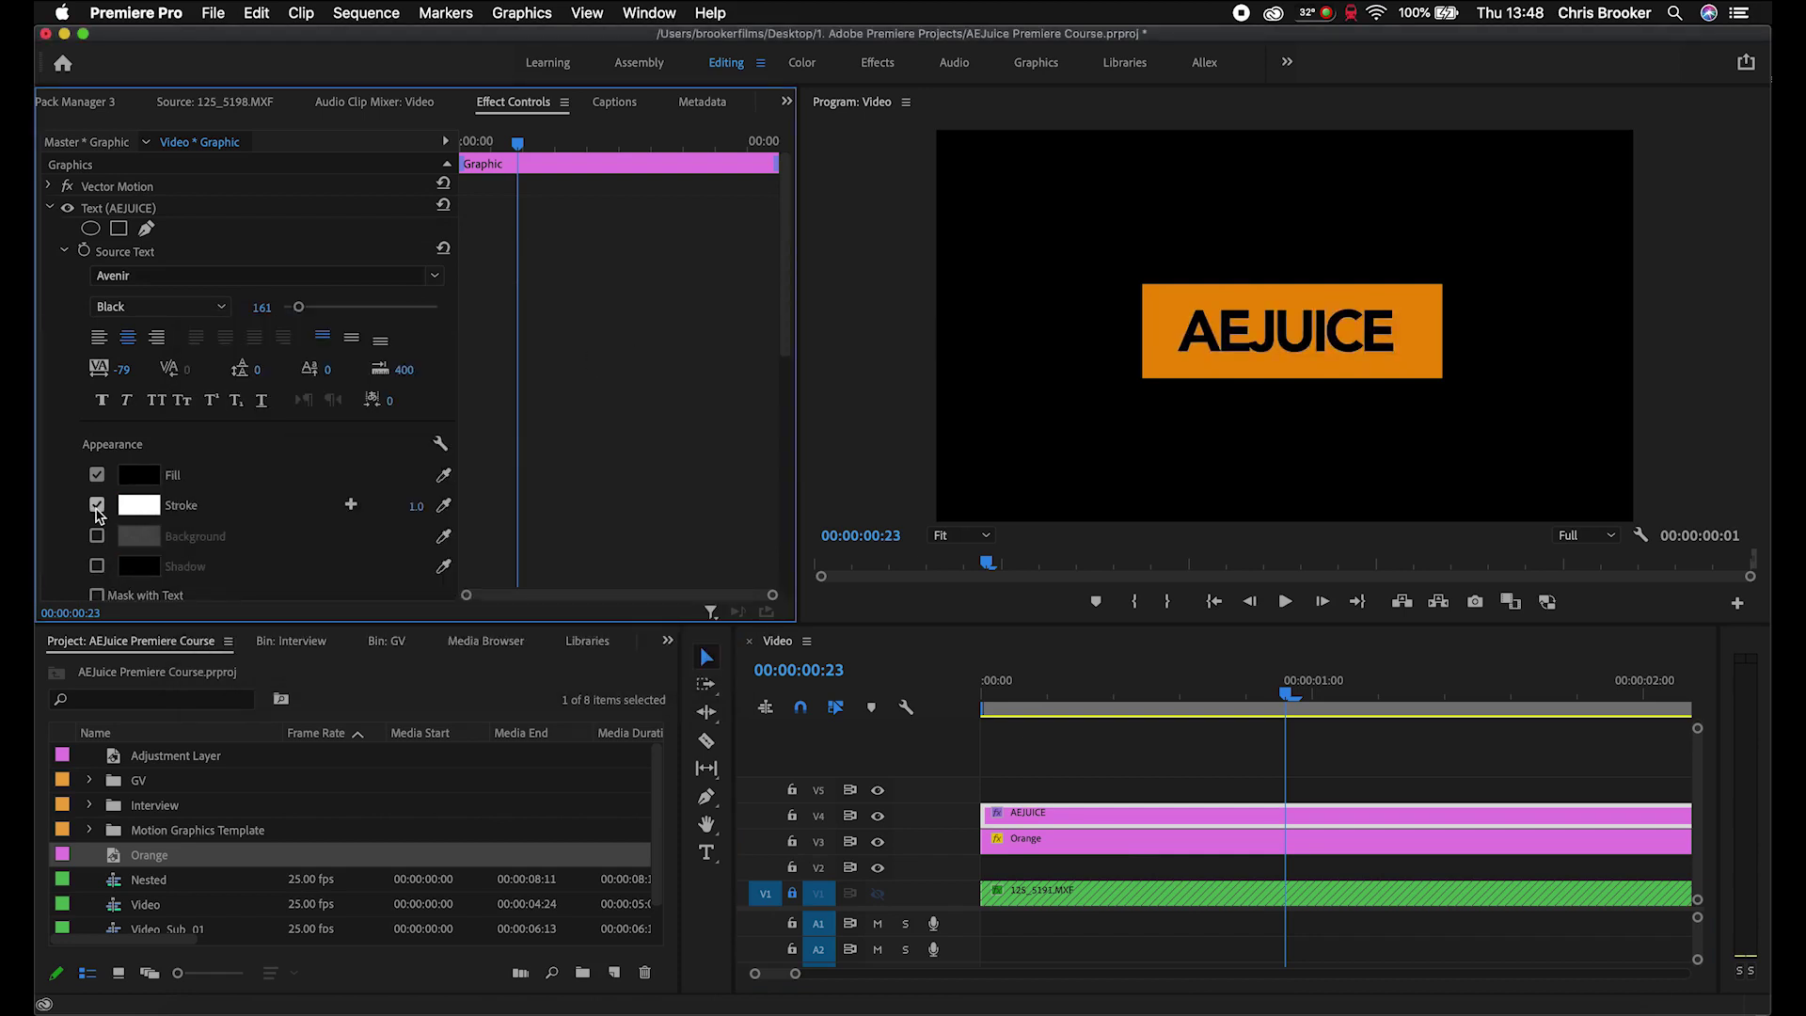
mouse_move(418, 513)
mouse_down()
mouse_move(475, 512)
mouse_move(456, 513)
mouse_up()
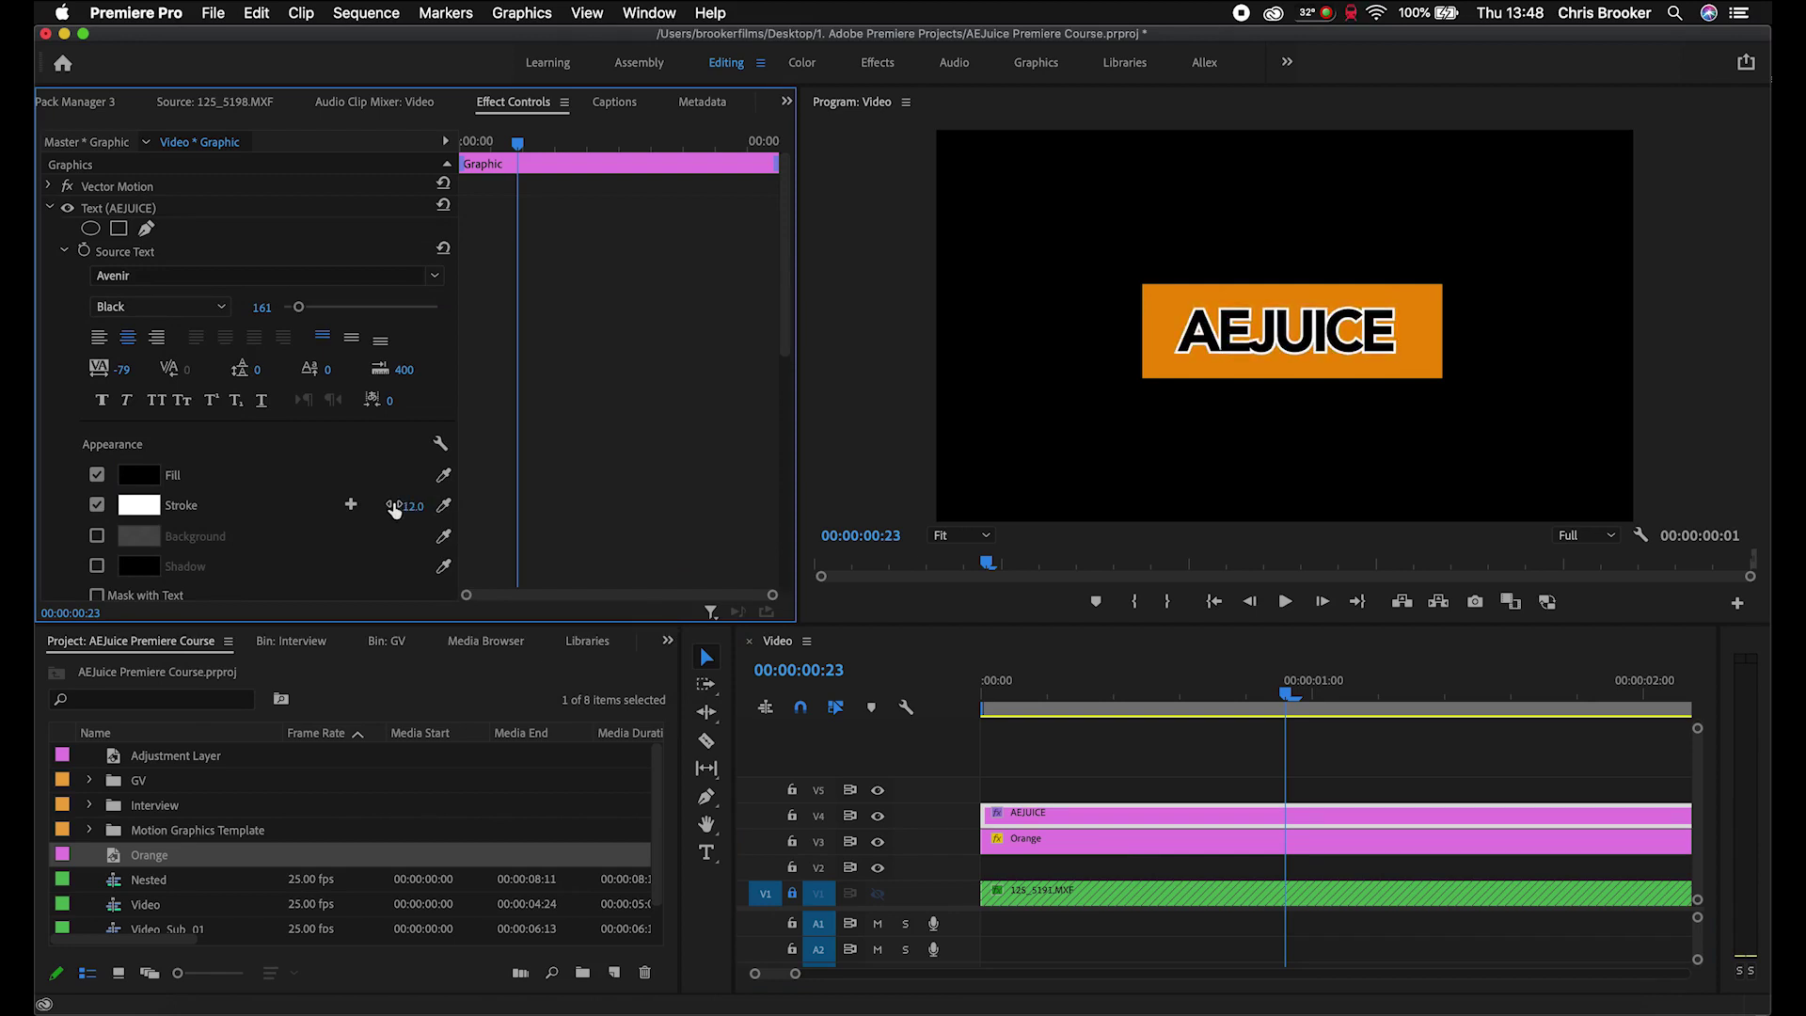
Step: Draw a four-point opacity mask just left of the AEJUICE title and start keyframing its Mask Path at 00:00:00:00
drag(1209, 708, 993, 722)
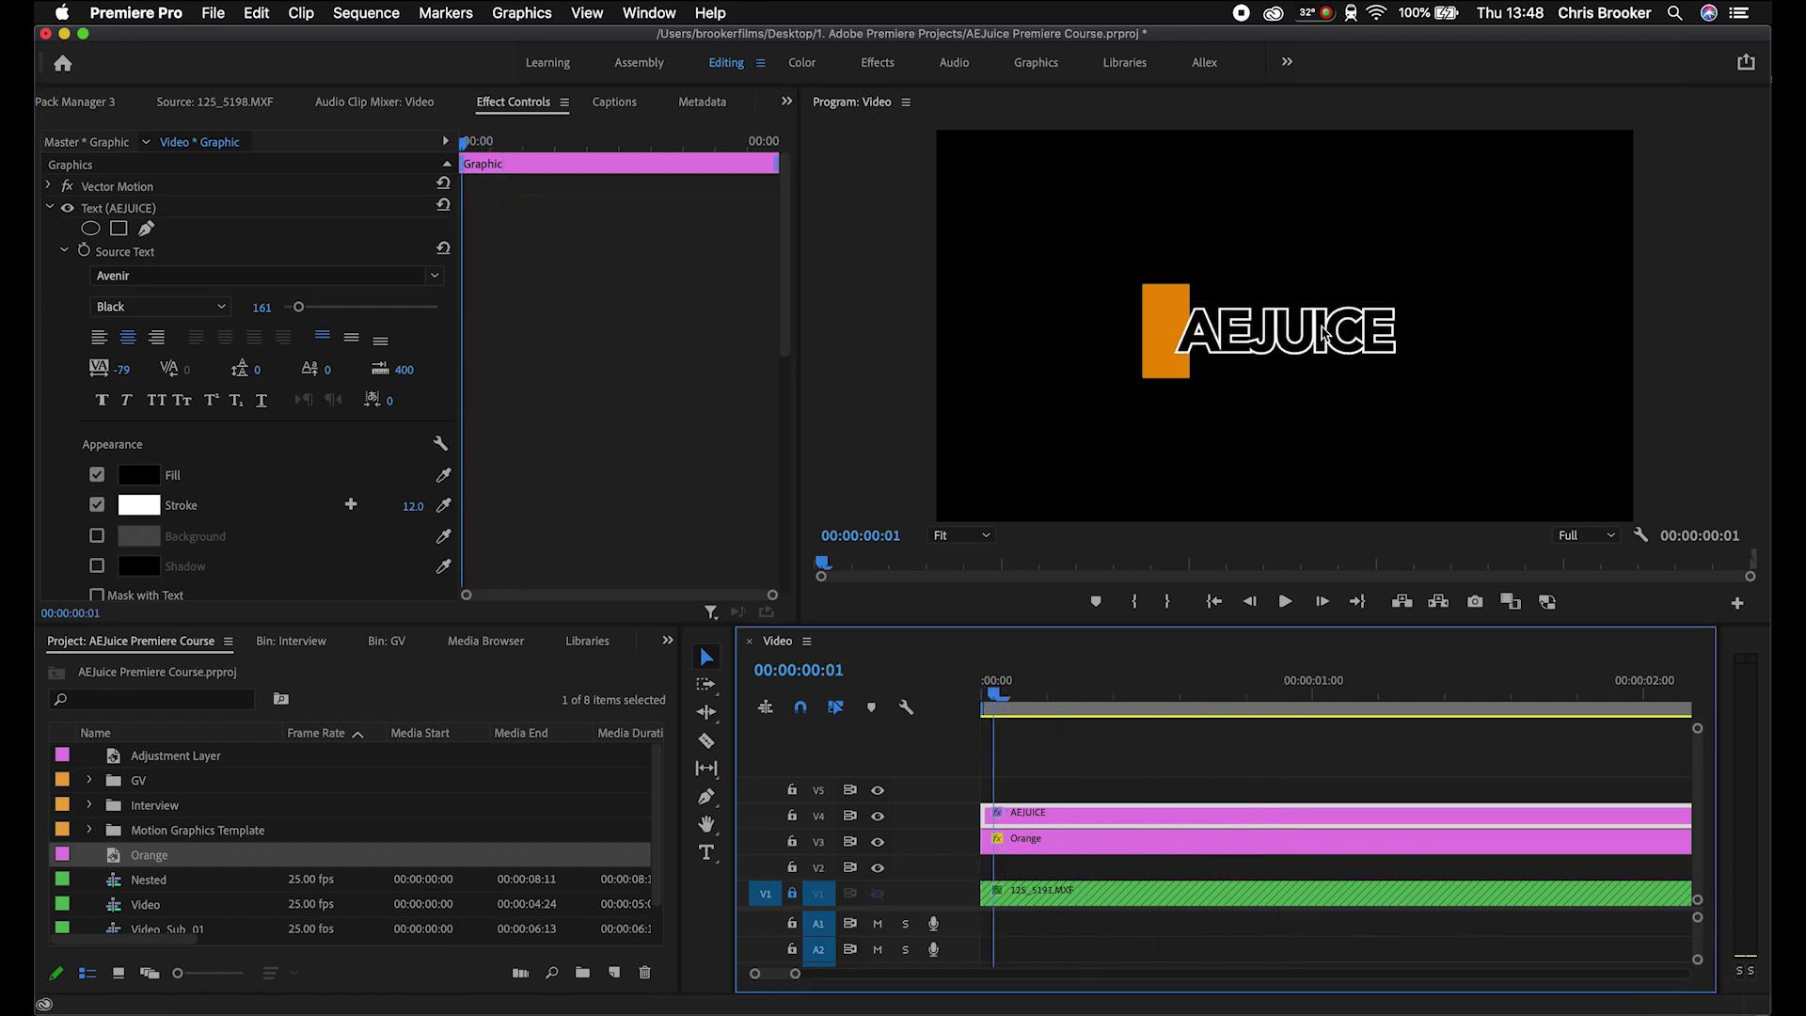
key(Left)
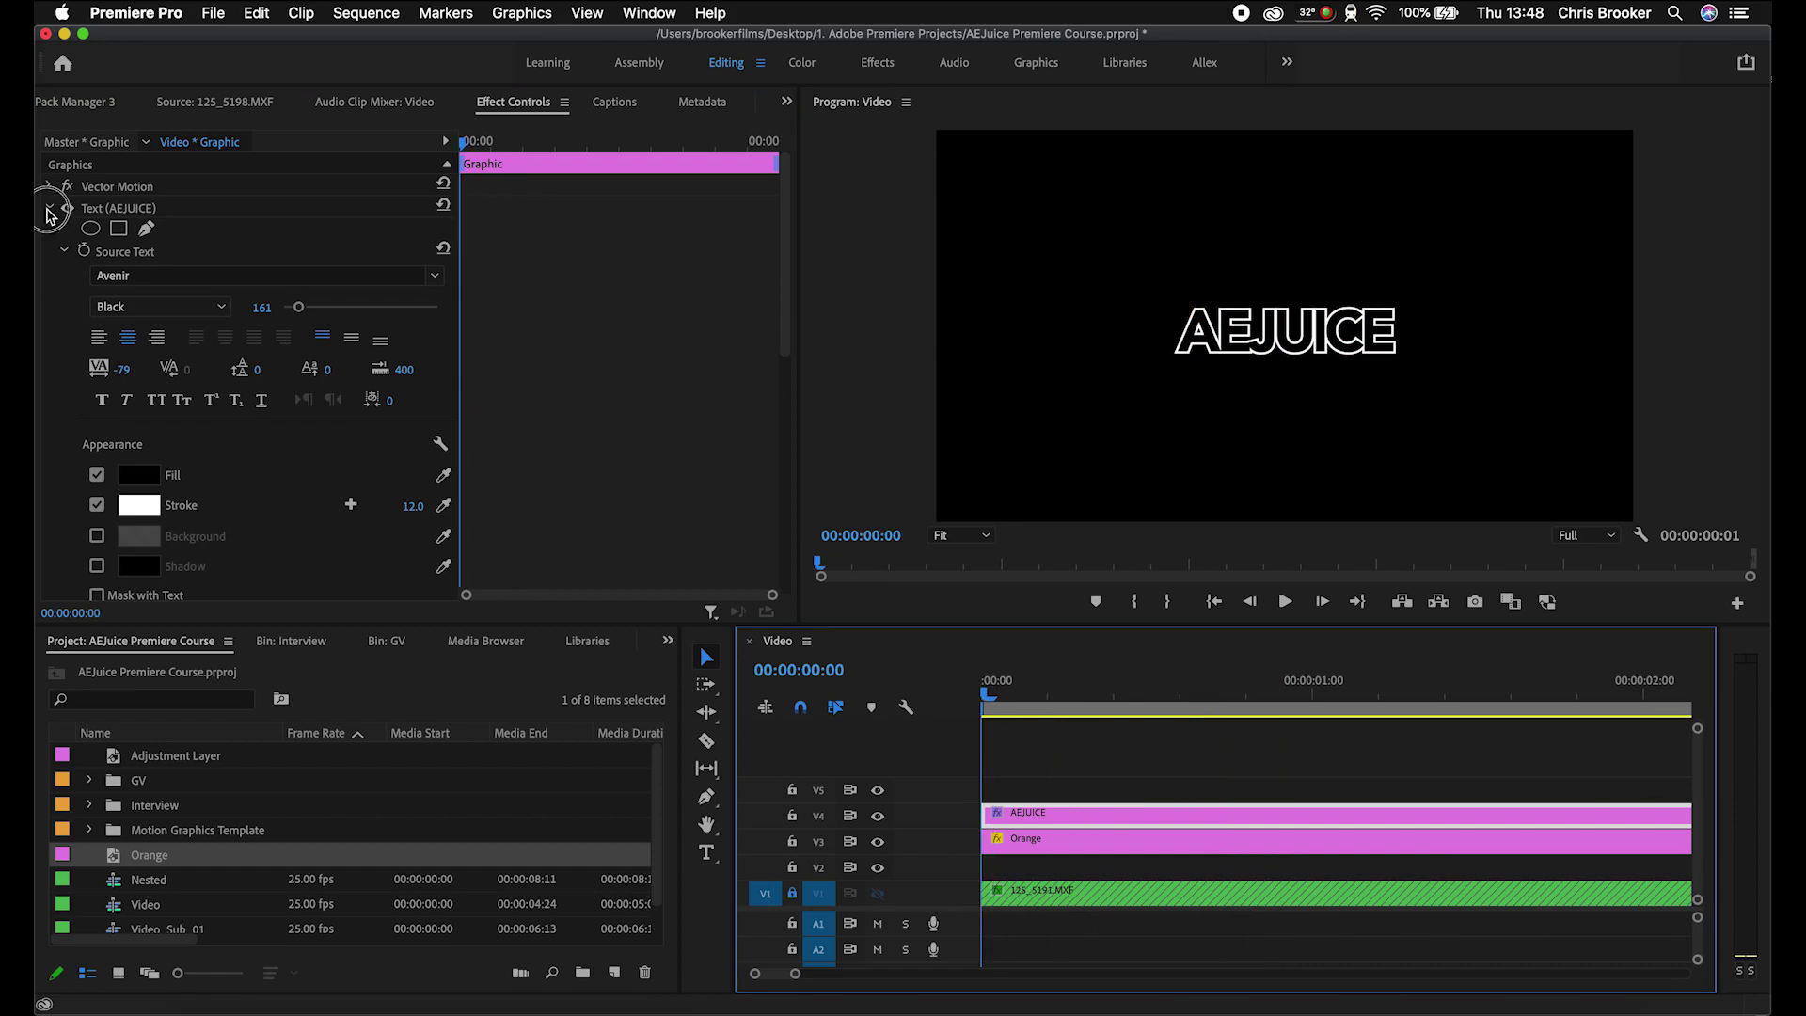
click(49, 208)
click(103, 430)
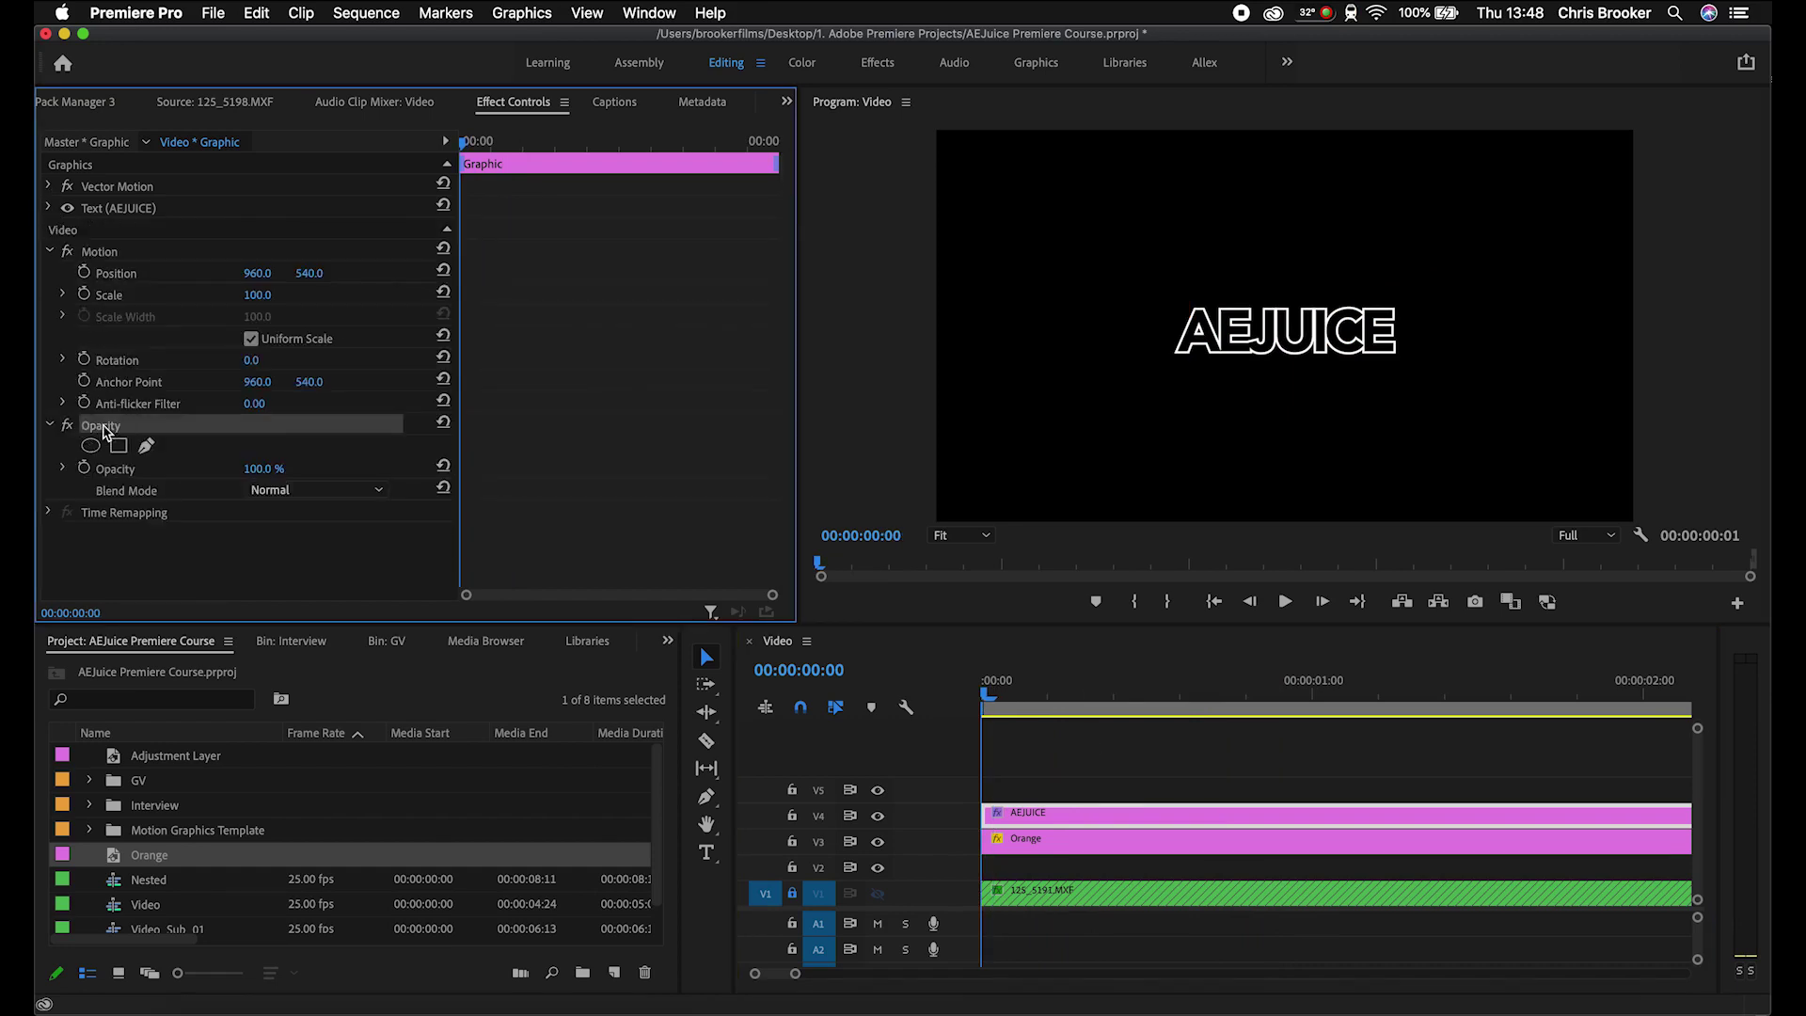
click(146, 446)
click(1160, 279)
click(1166, 379)
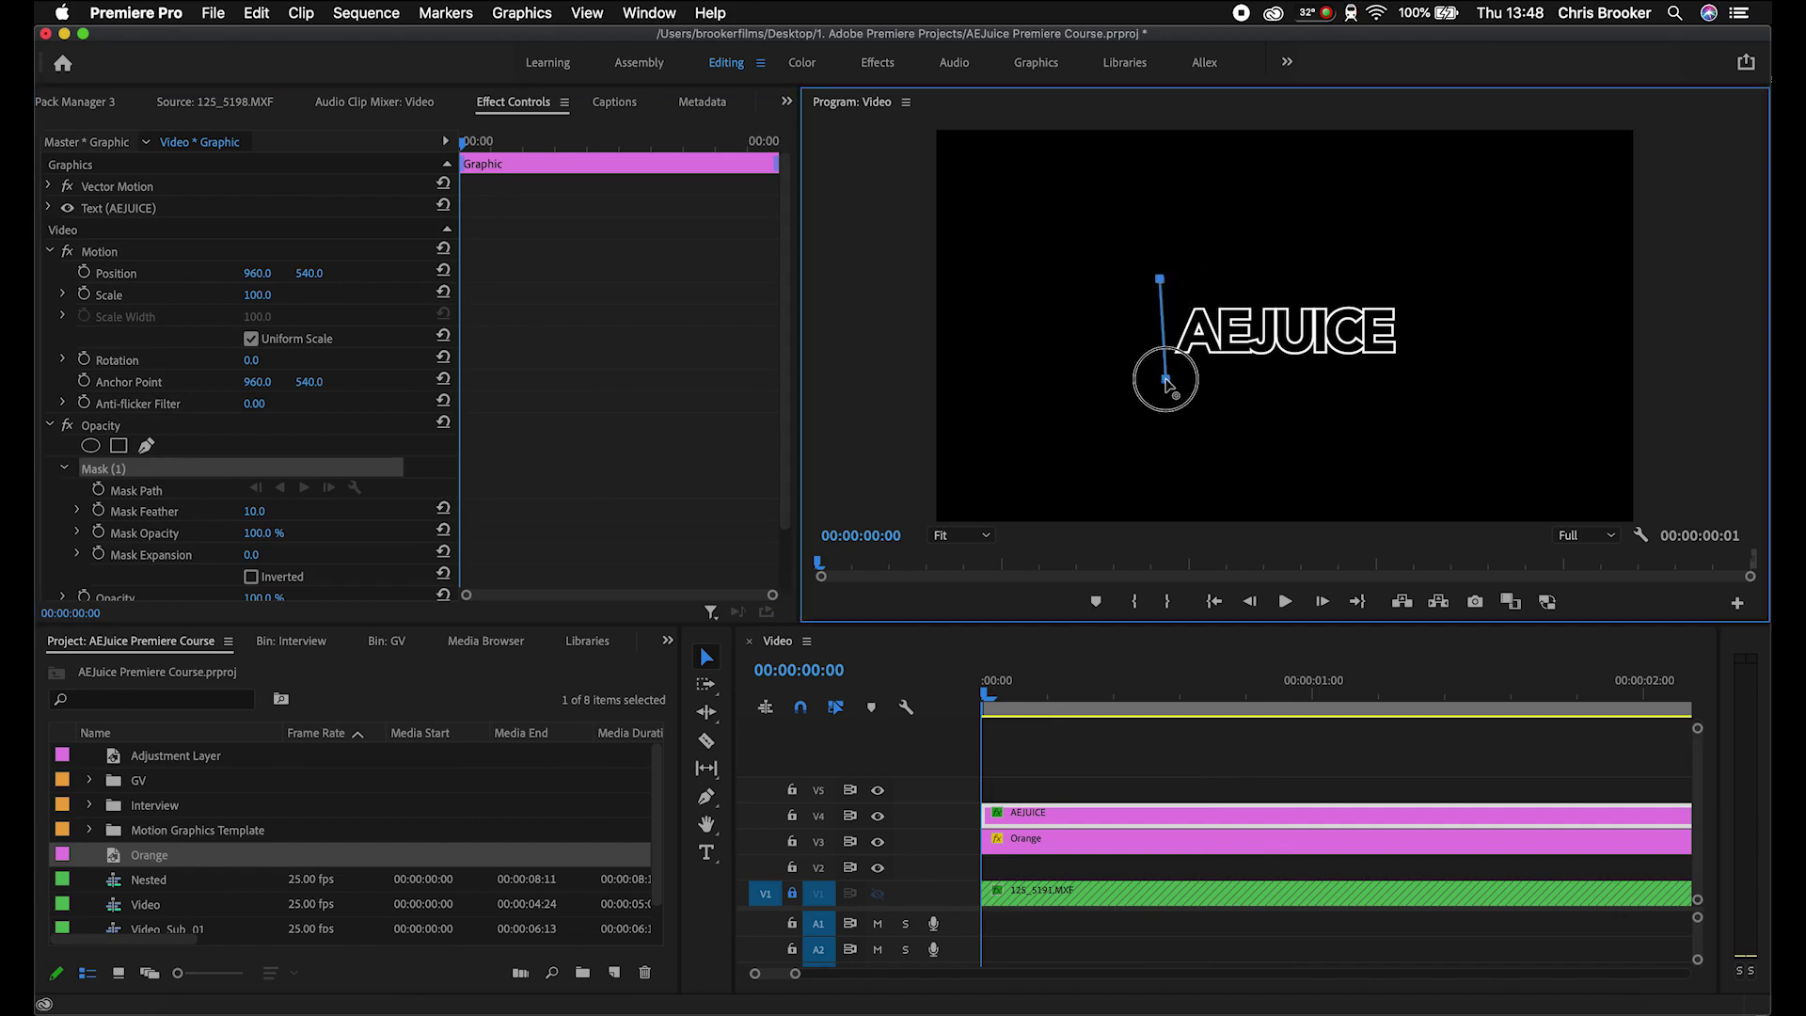
click(1160, 280)
drag(1169, 380, 1161, 382)
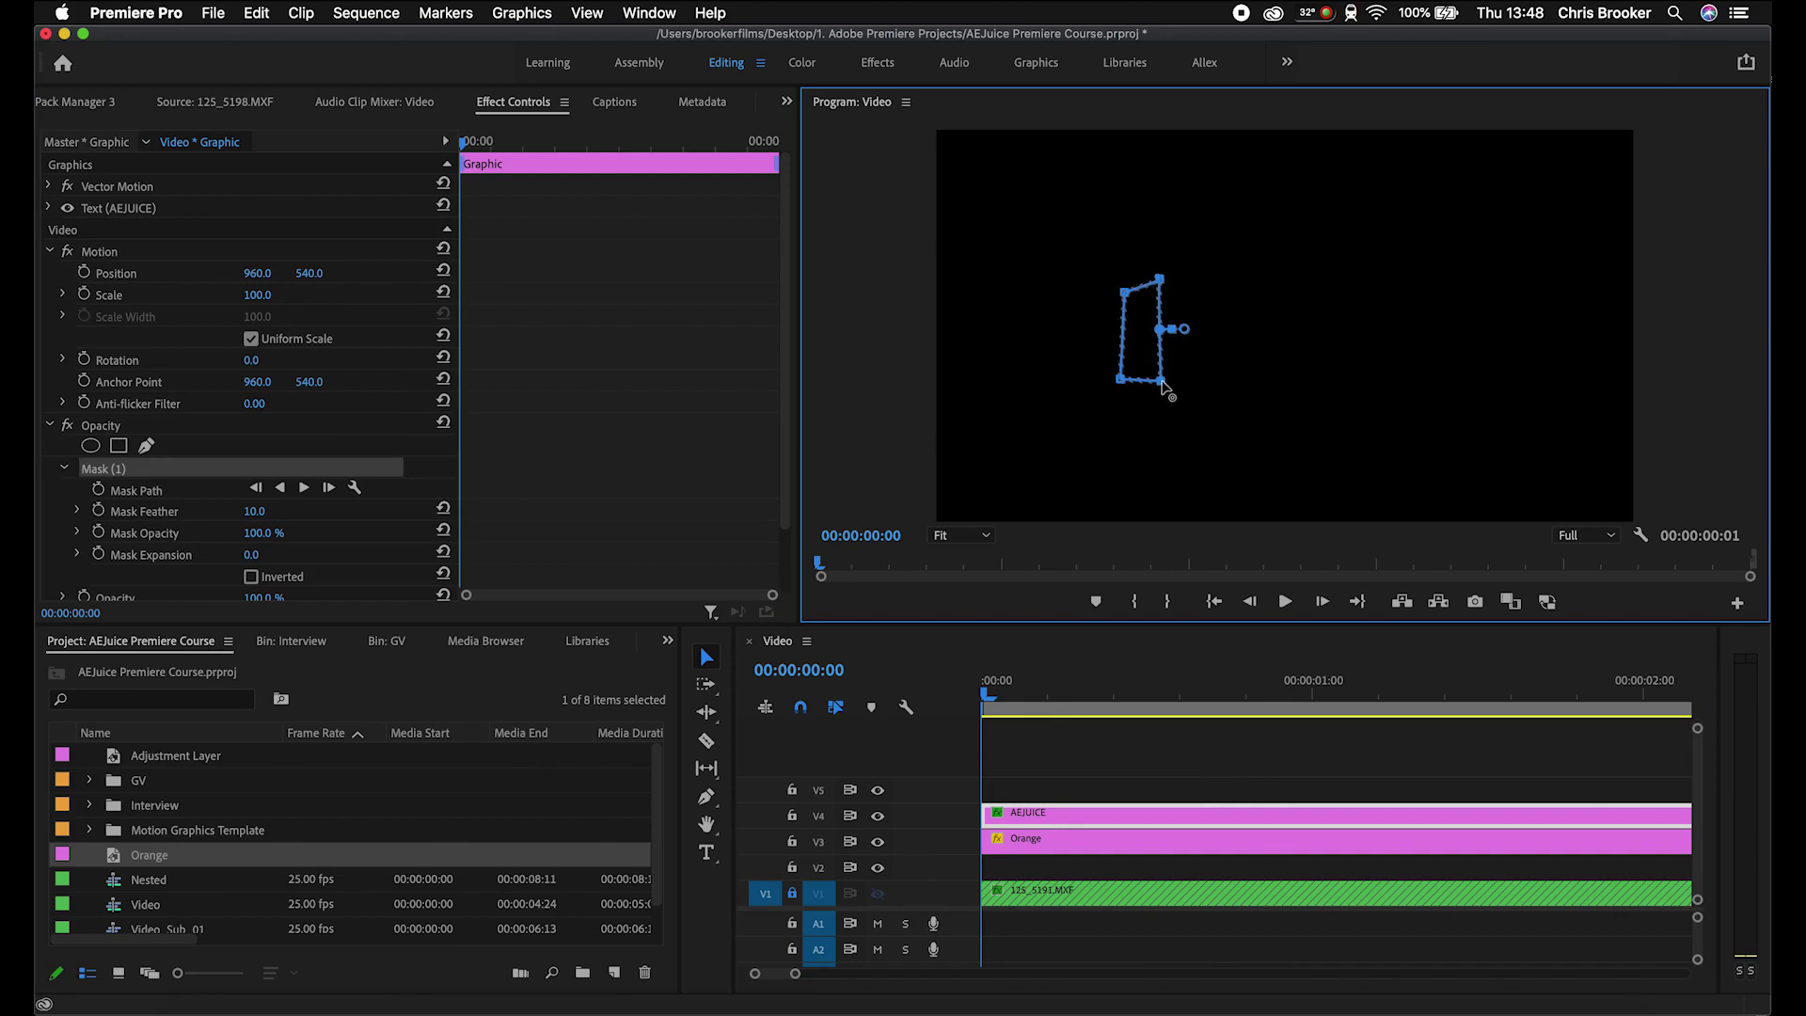
click(98, 490)
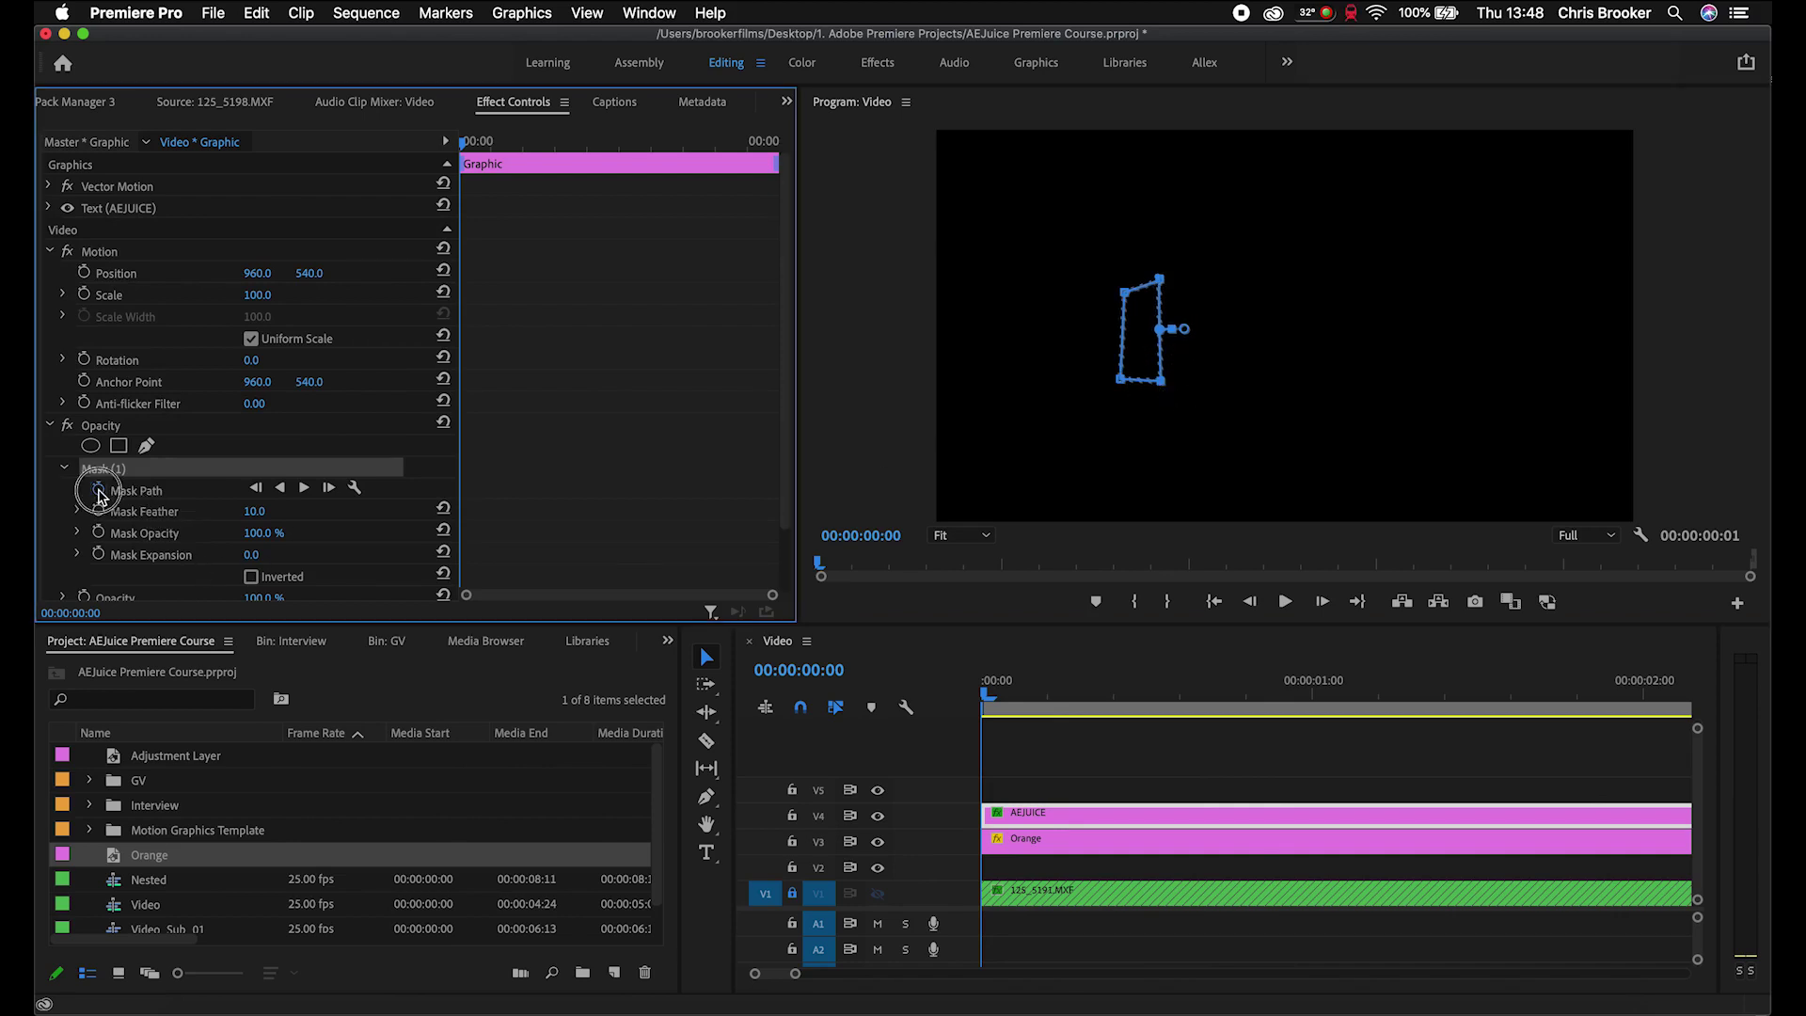
Step: At 00:00:00:01, extend the title mask's right edge to the right end of the orange bar
key(Right)
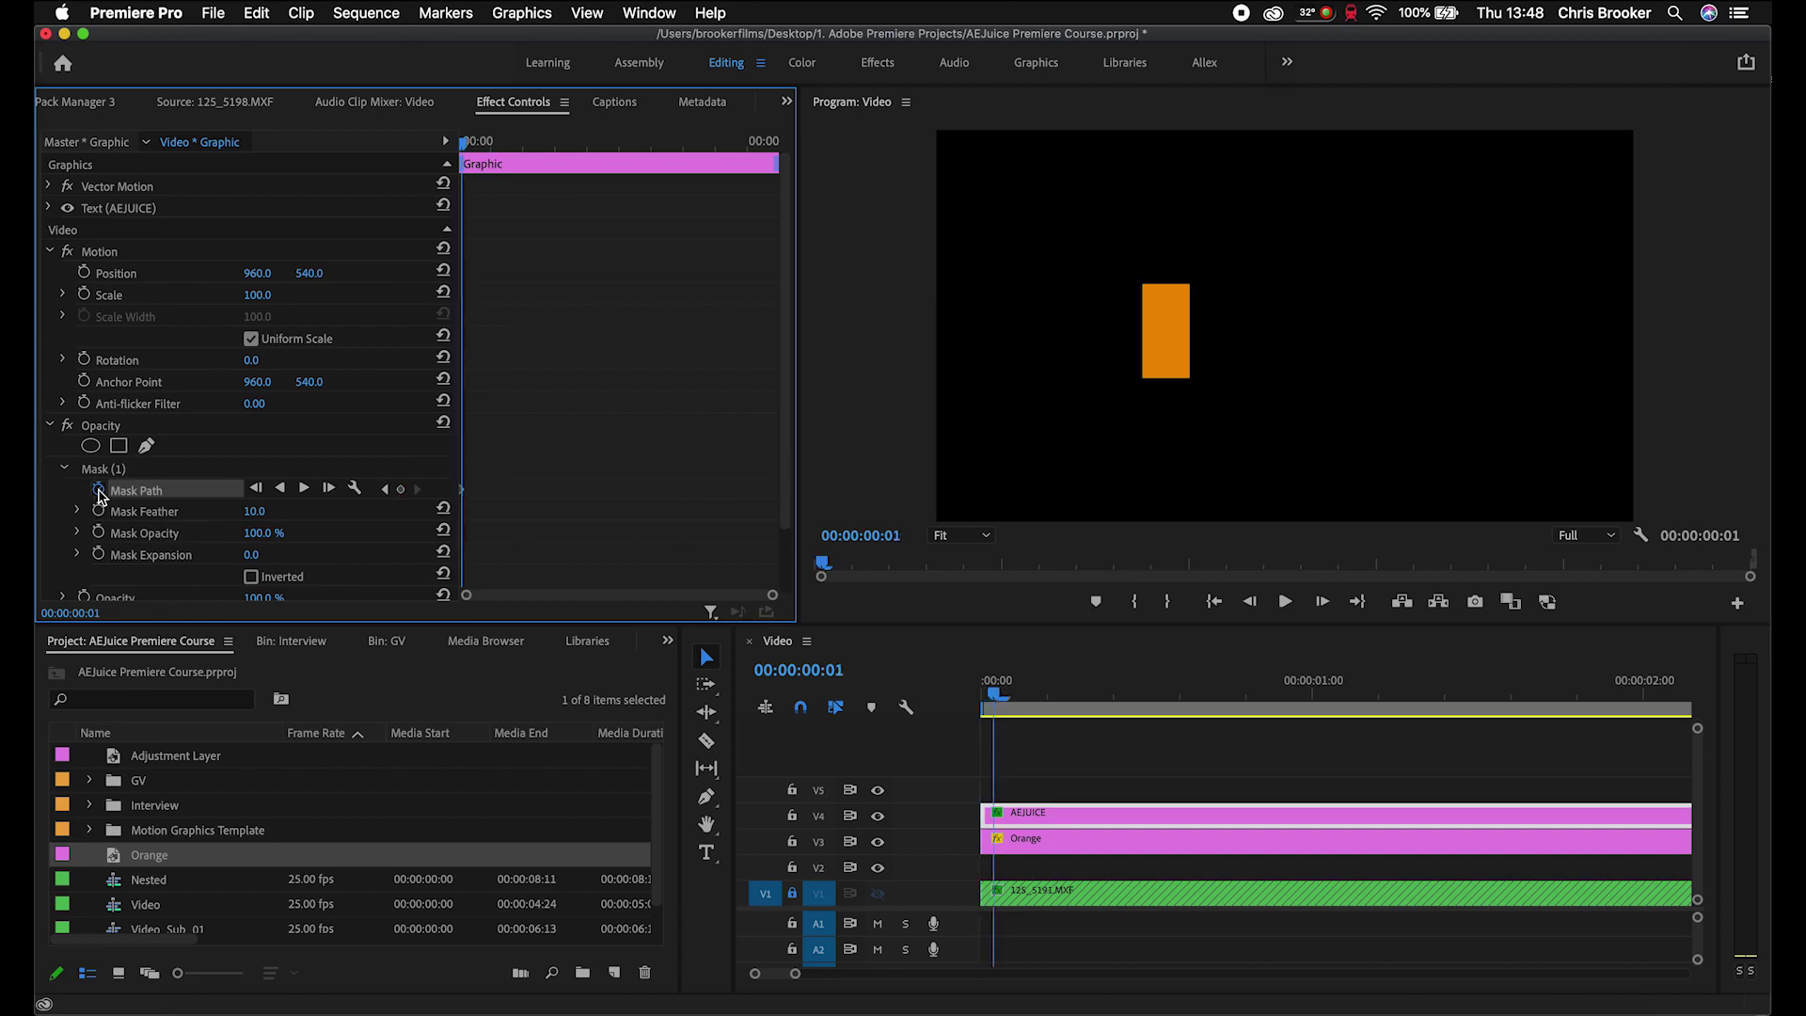
click(113, 472)
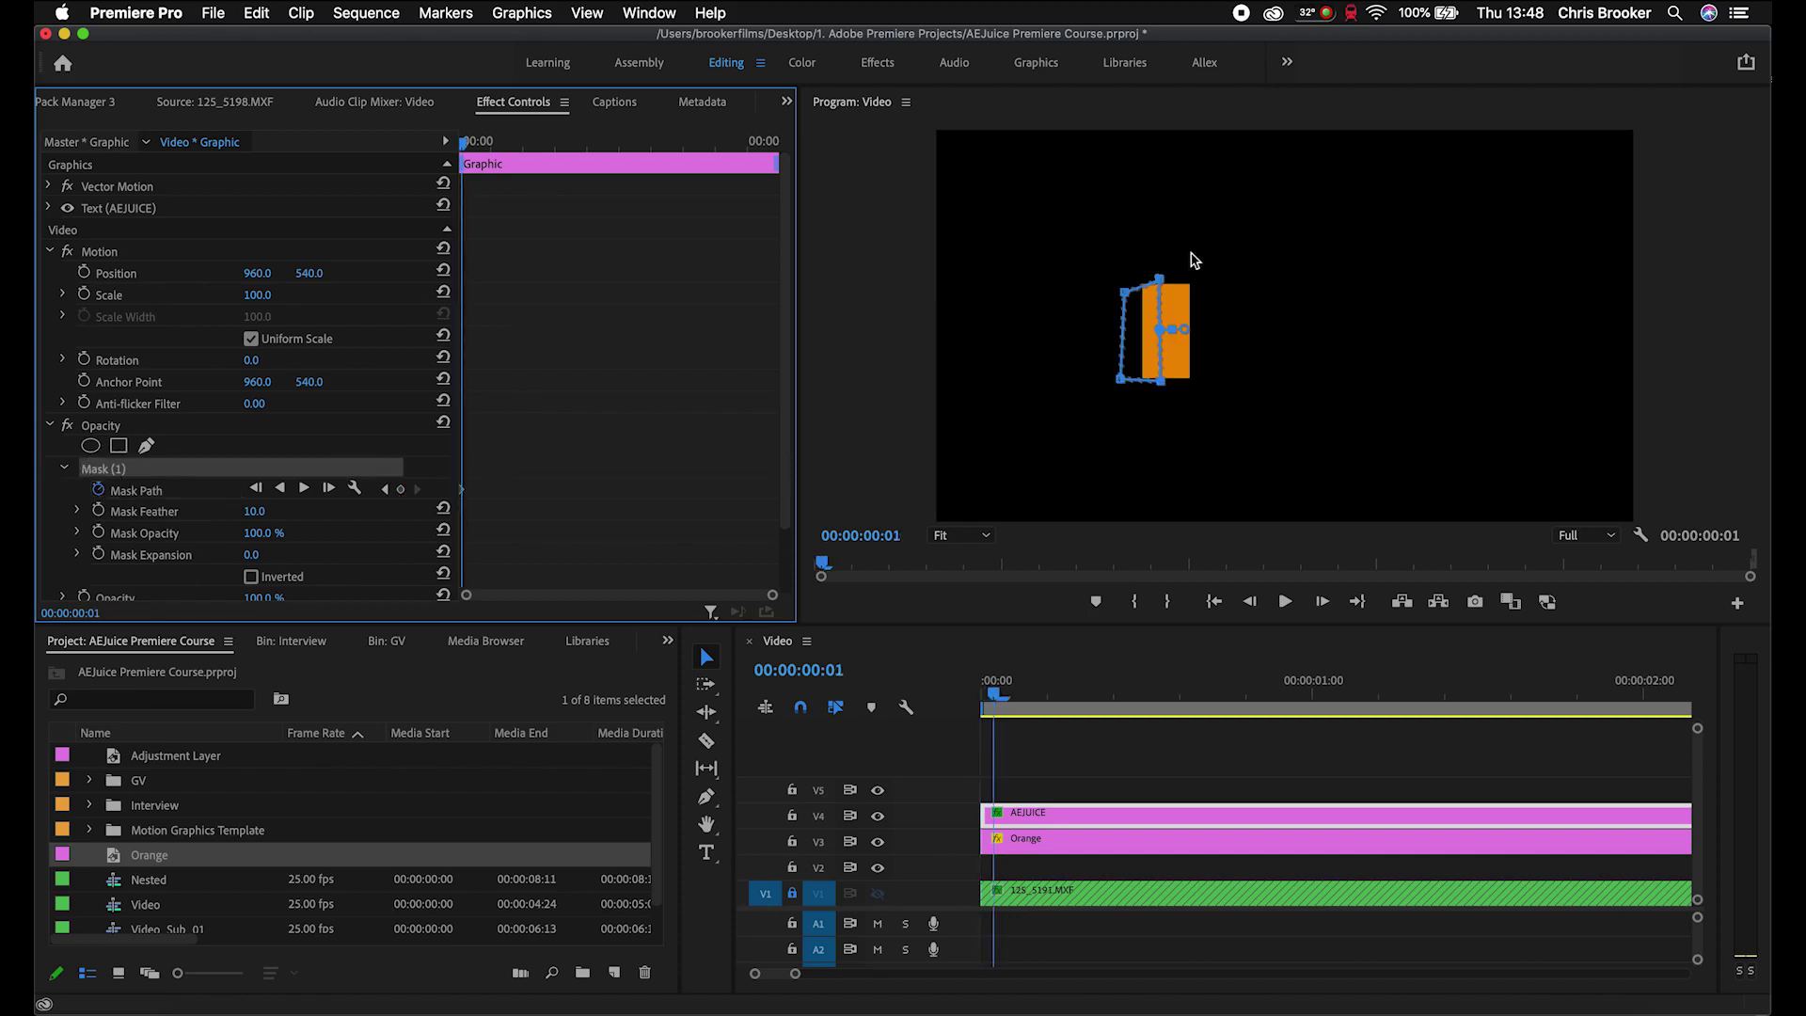
click(954, 535)
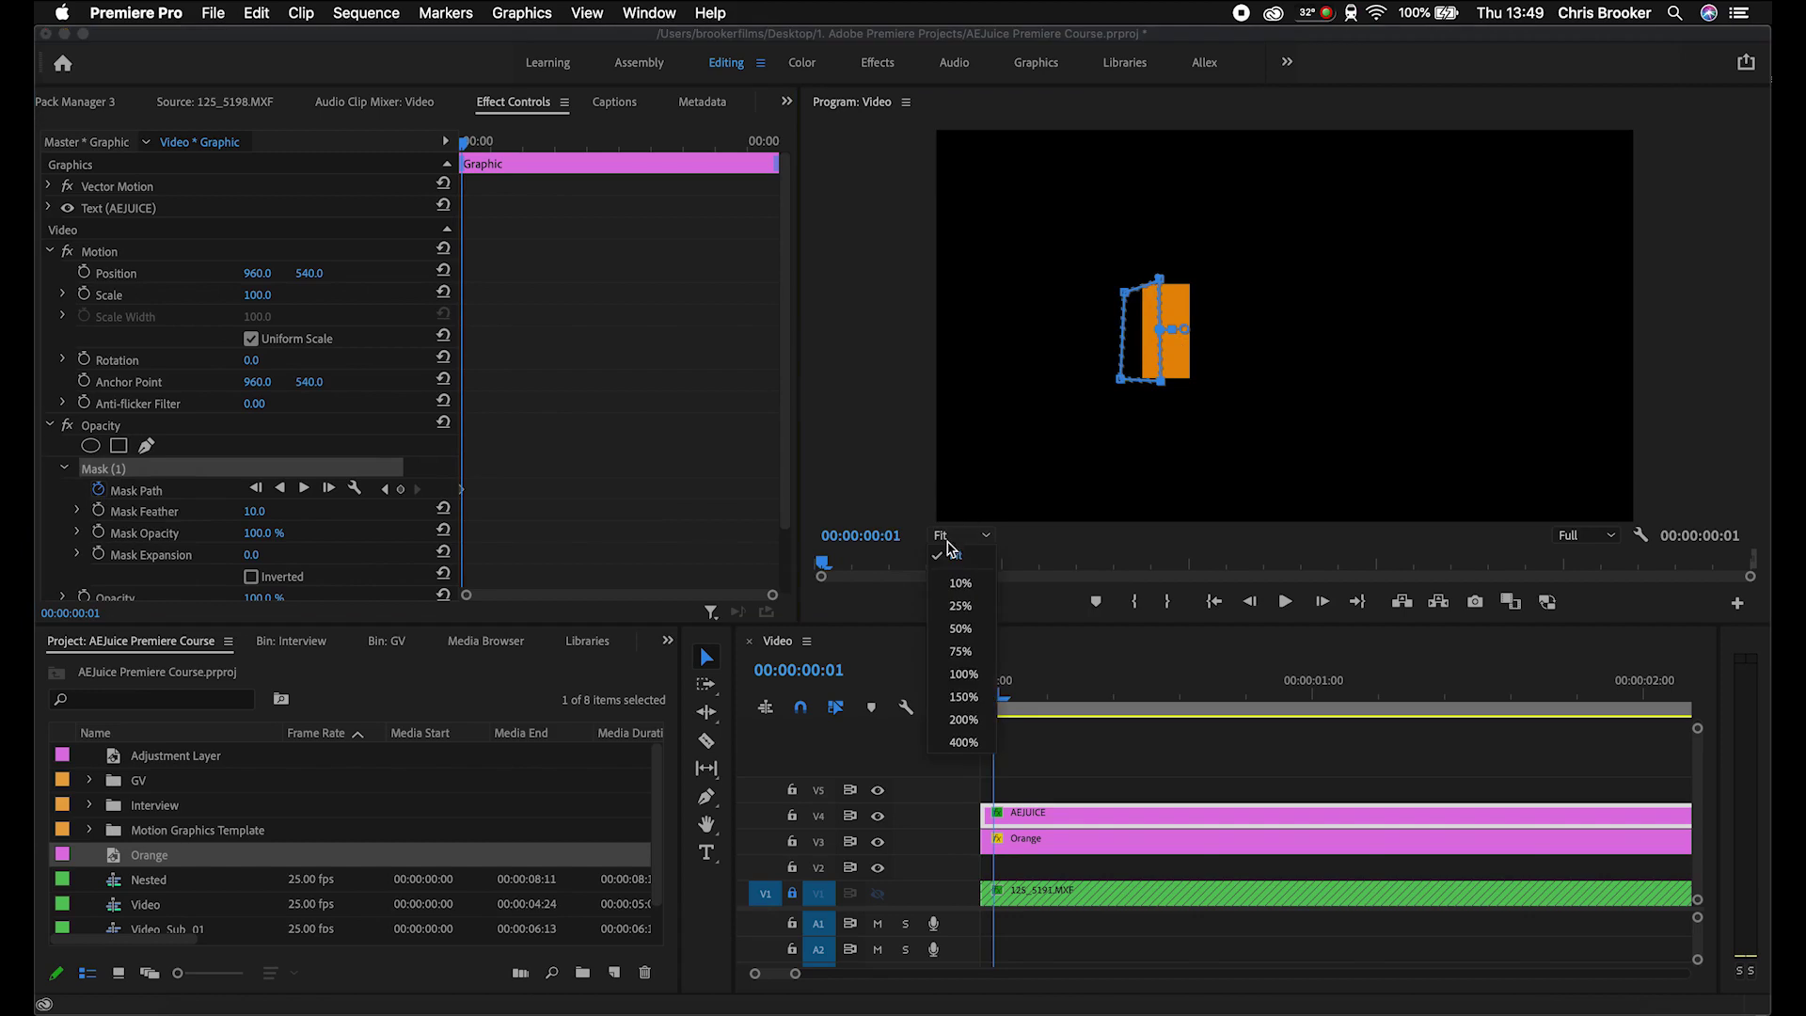
click(961, 699)
drag(1022, 444, 1082, 440)
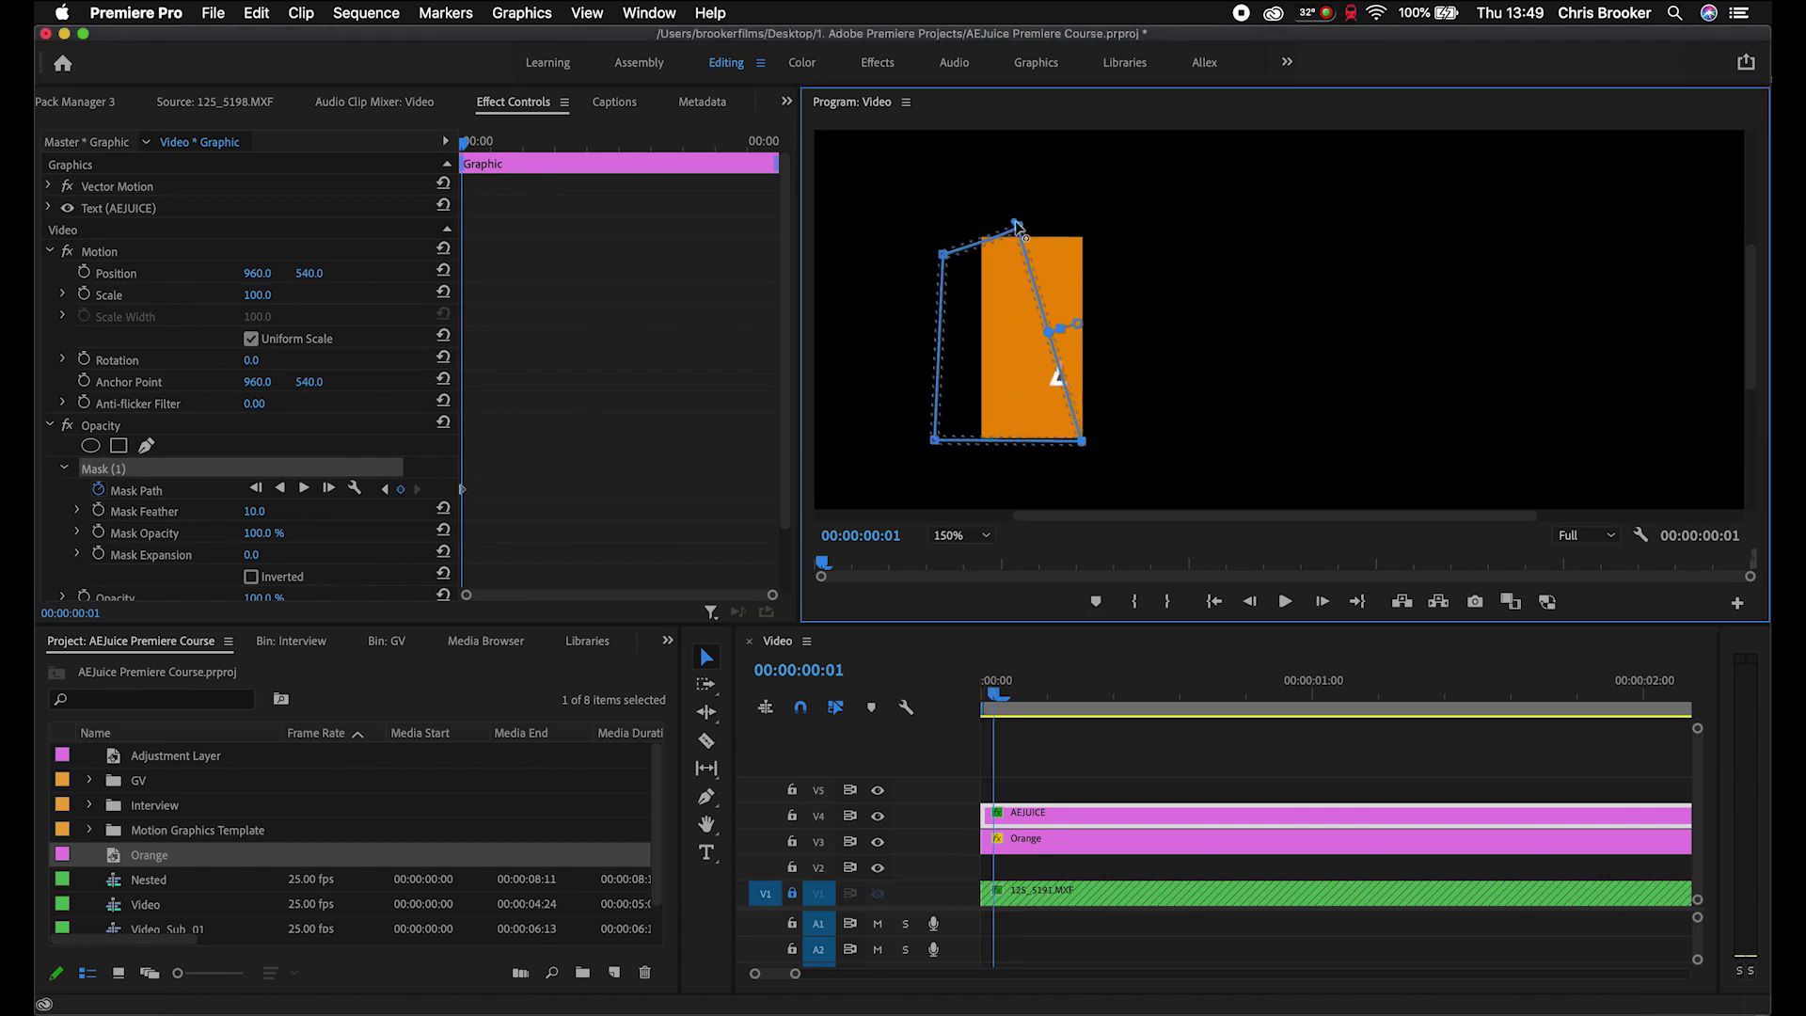
drag(1019, 227, 1085, 229)
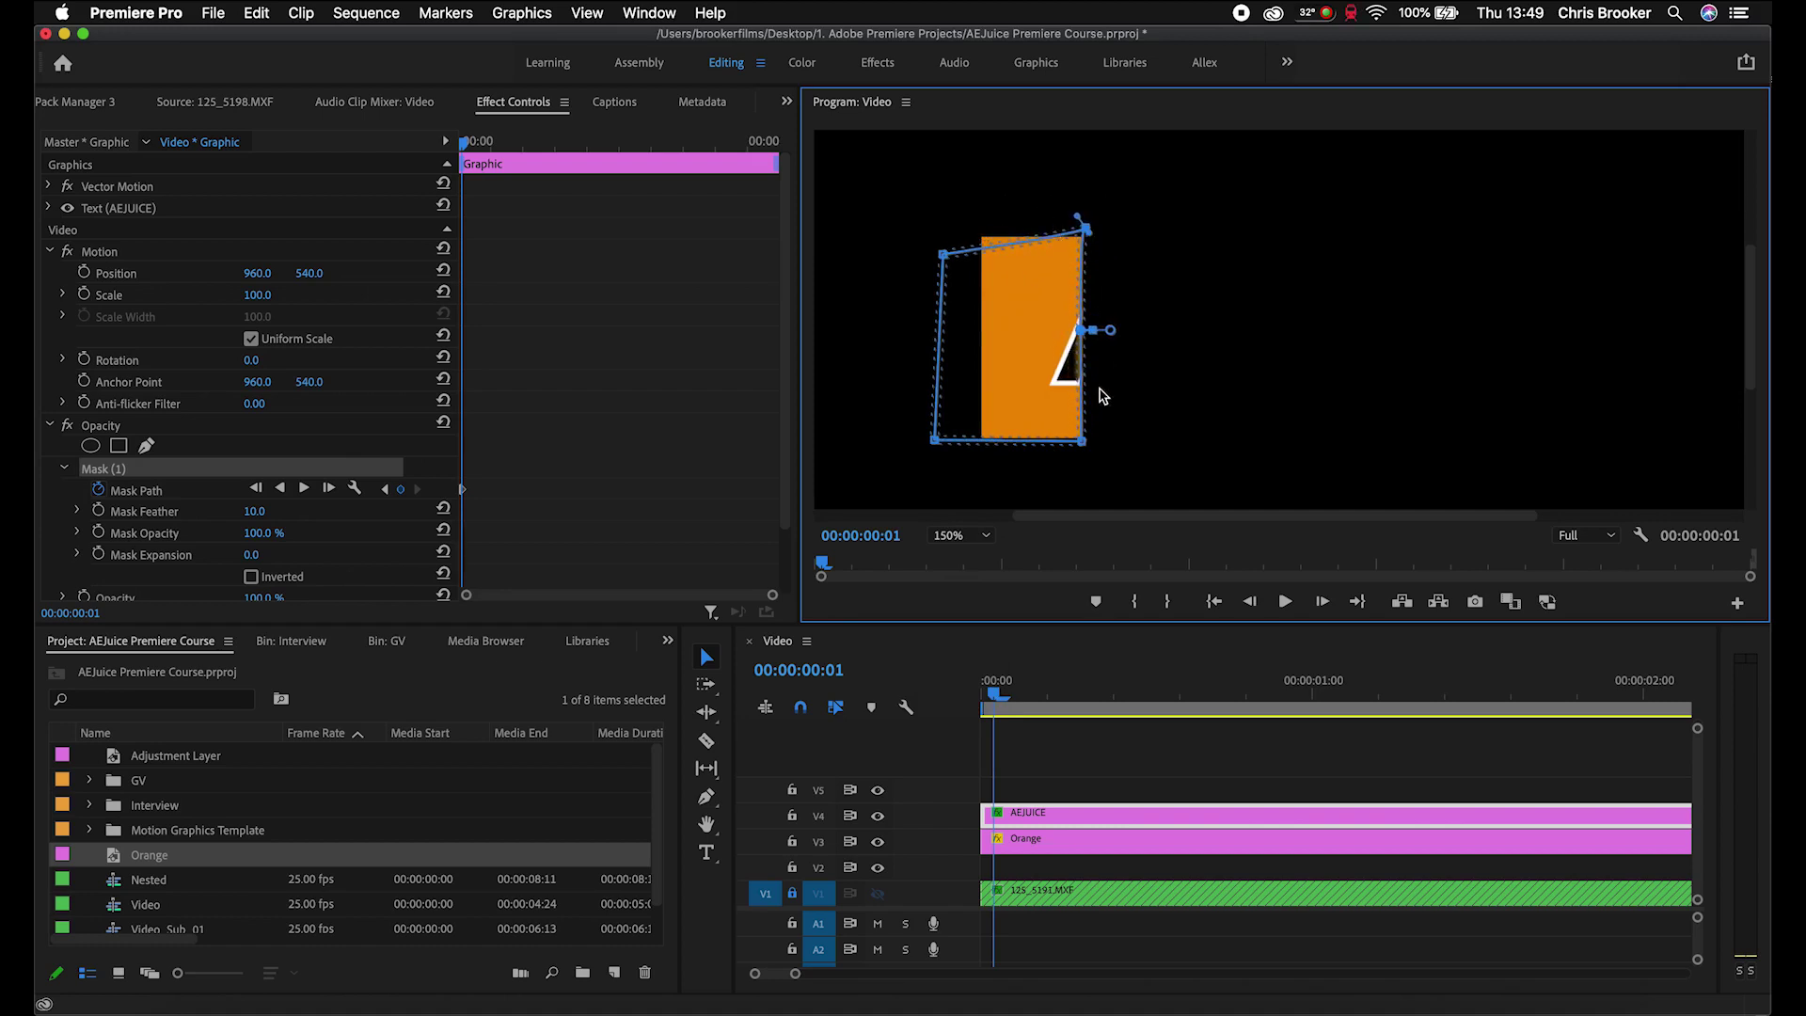
Step: At 00:00:00:03, stretch the title mask's right edge to the bar's end and raise its upper-left corner above the bar
key(Right)
key(Right)
drag(1078, 442, 1315, 436)
drag(1082, 224, 1308, 226)
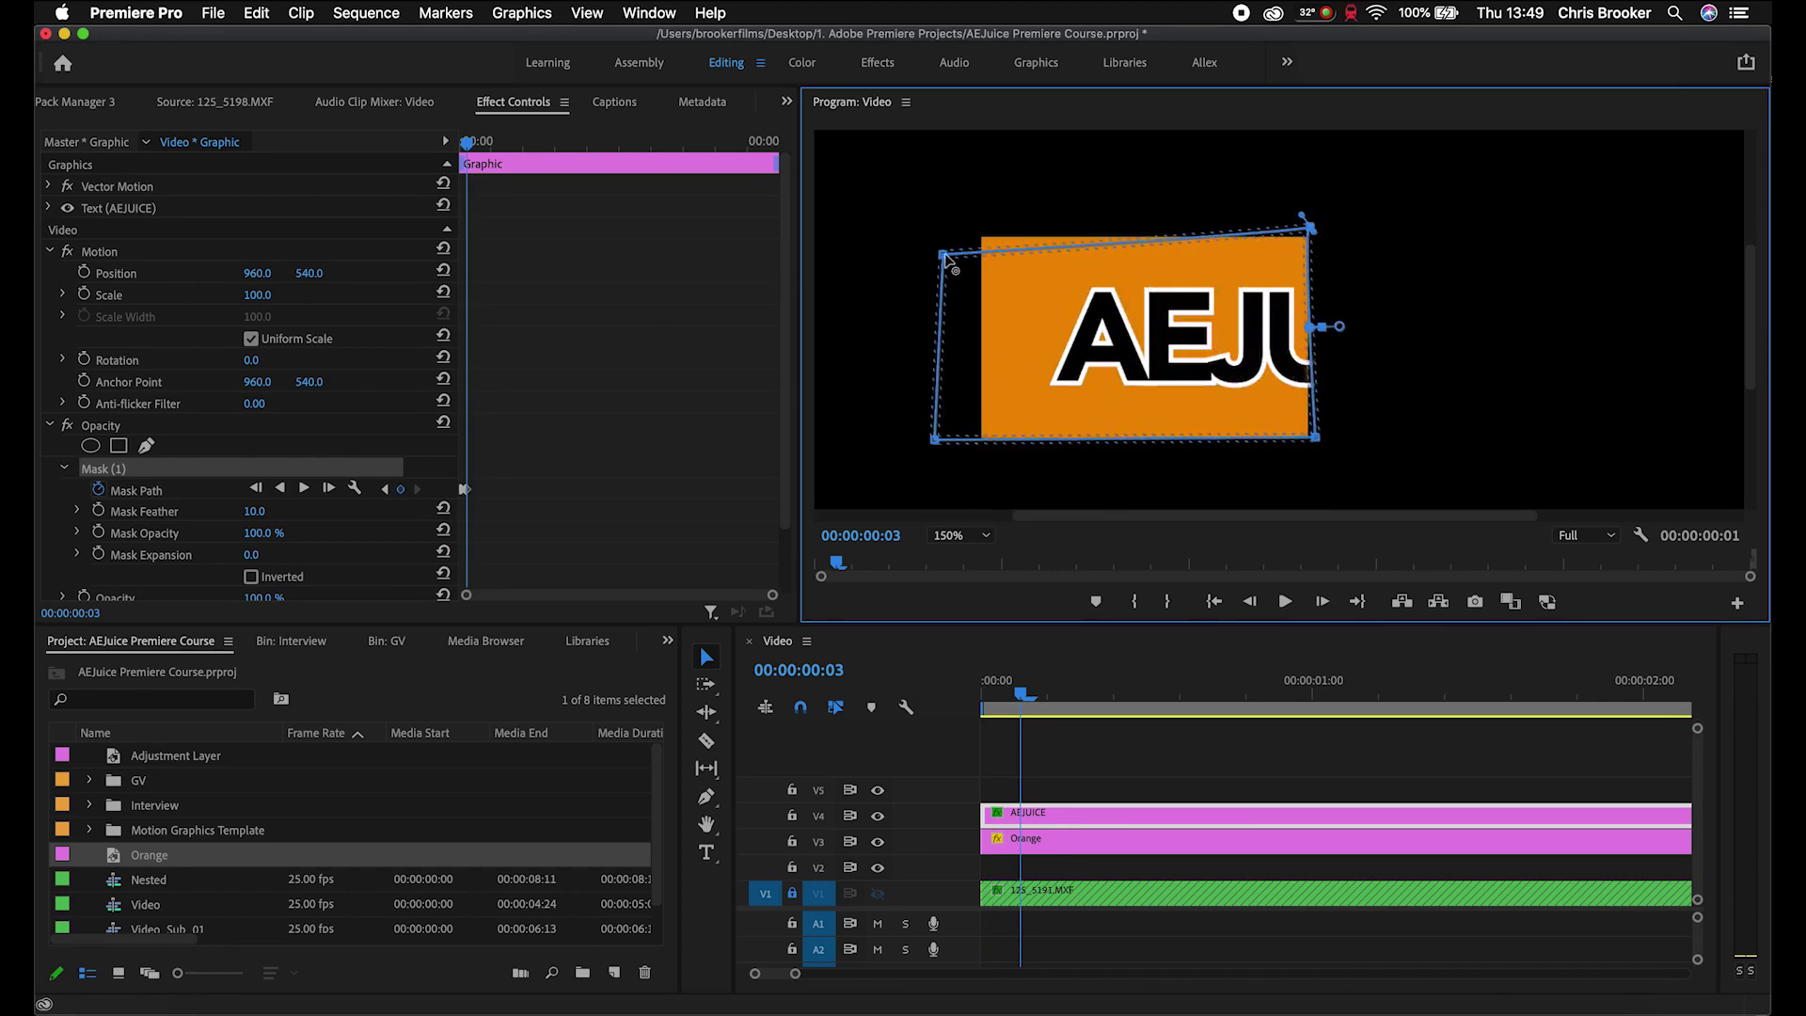
drag(945, 260, 944, 226)
Step: At 00:00:00:05, stretch the title mask's right edge to the end of the orange bar, past the last letter
key(Right)
key(Right)
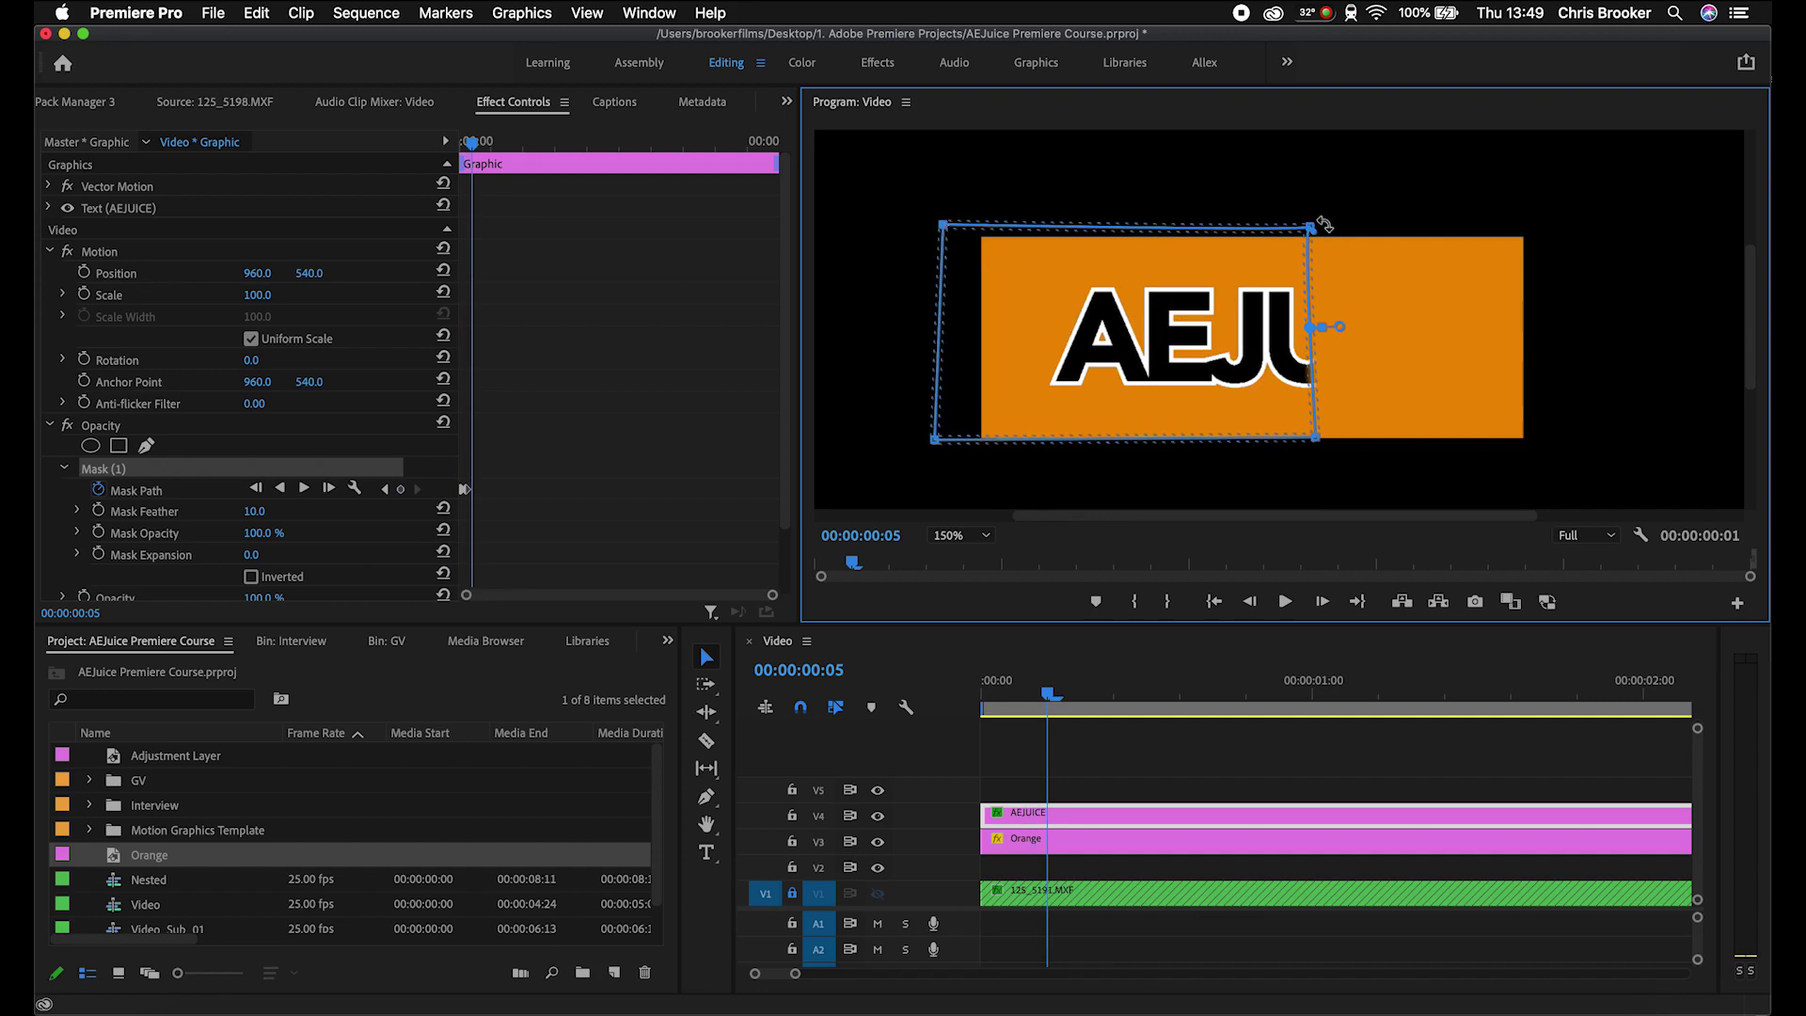
drag(1311, 227, 1538, 229)
drag(1316, 438, 1531, 440)
Step: At 00:00:00:06, extend the title mask's right edge to the orange bar's end and fit the preview to the monitor
key(Right)
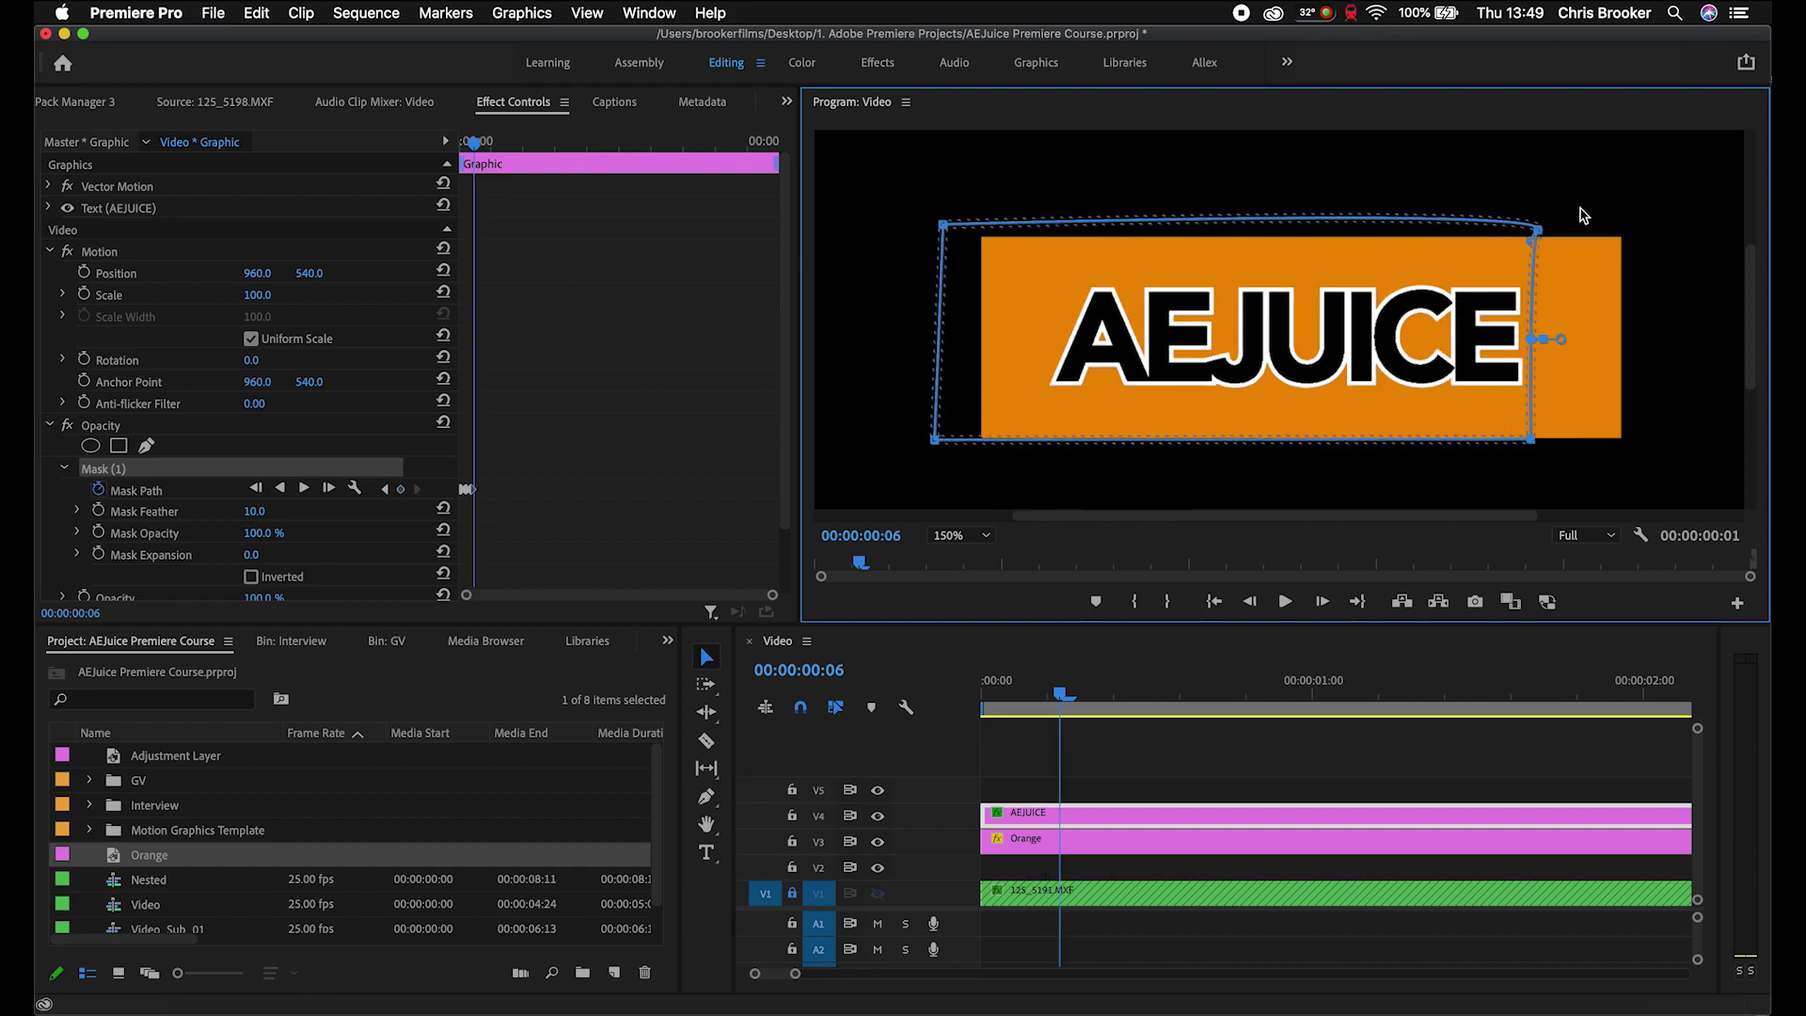
drag(1539, 229, 1616, 235)
drag(1531, 435, 1614, 436)
click(952, 535)
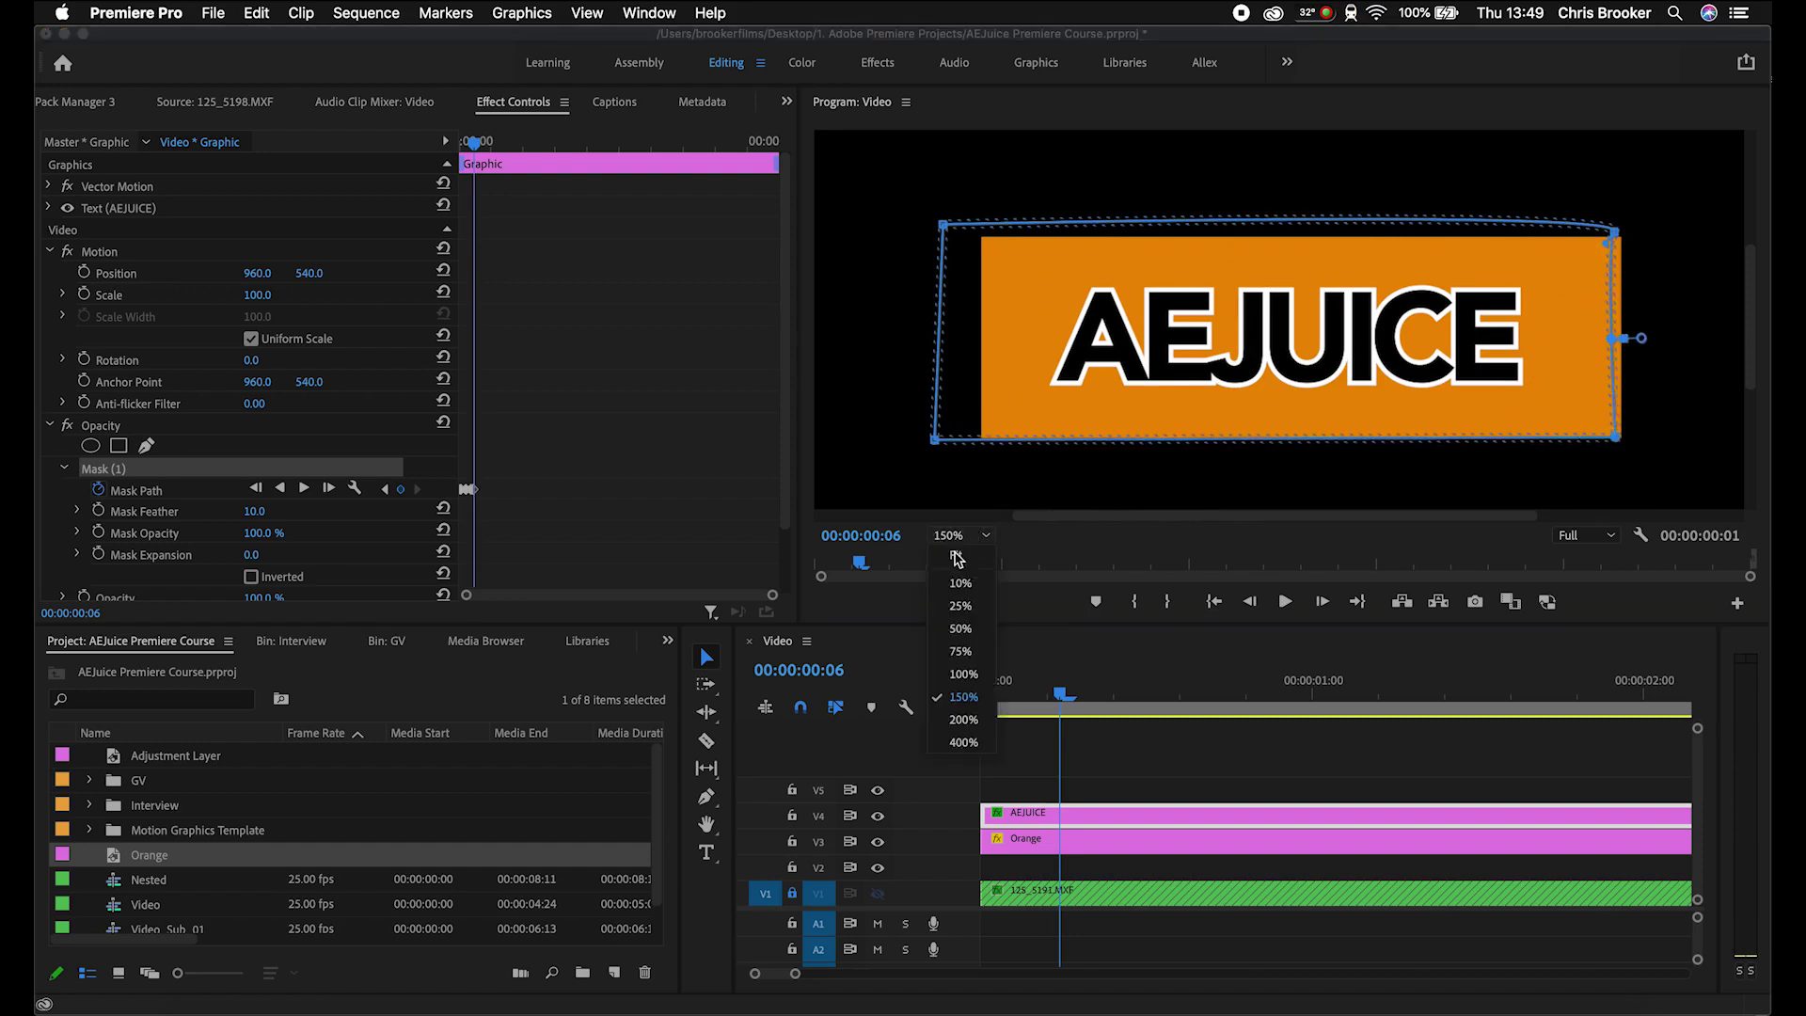
click(956, 559)
Step: Play the orange bar and masked title reveal from the start of the sequence
key(Home)
click(1072, 752)
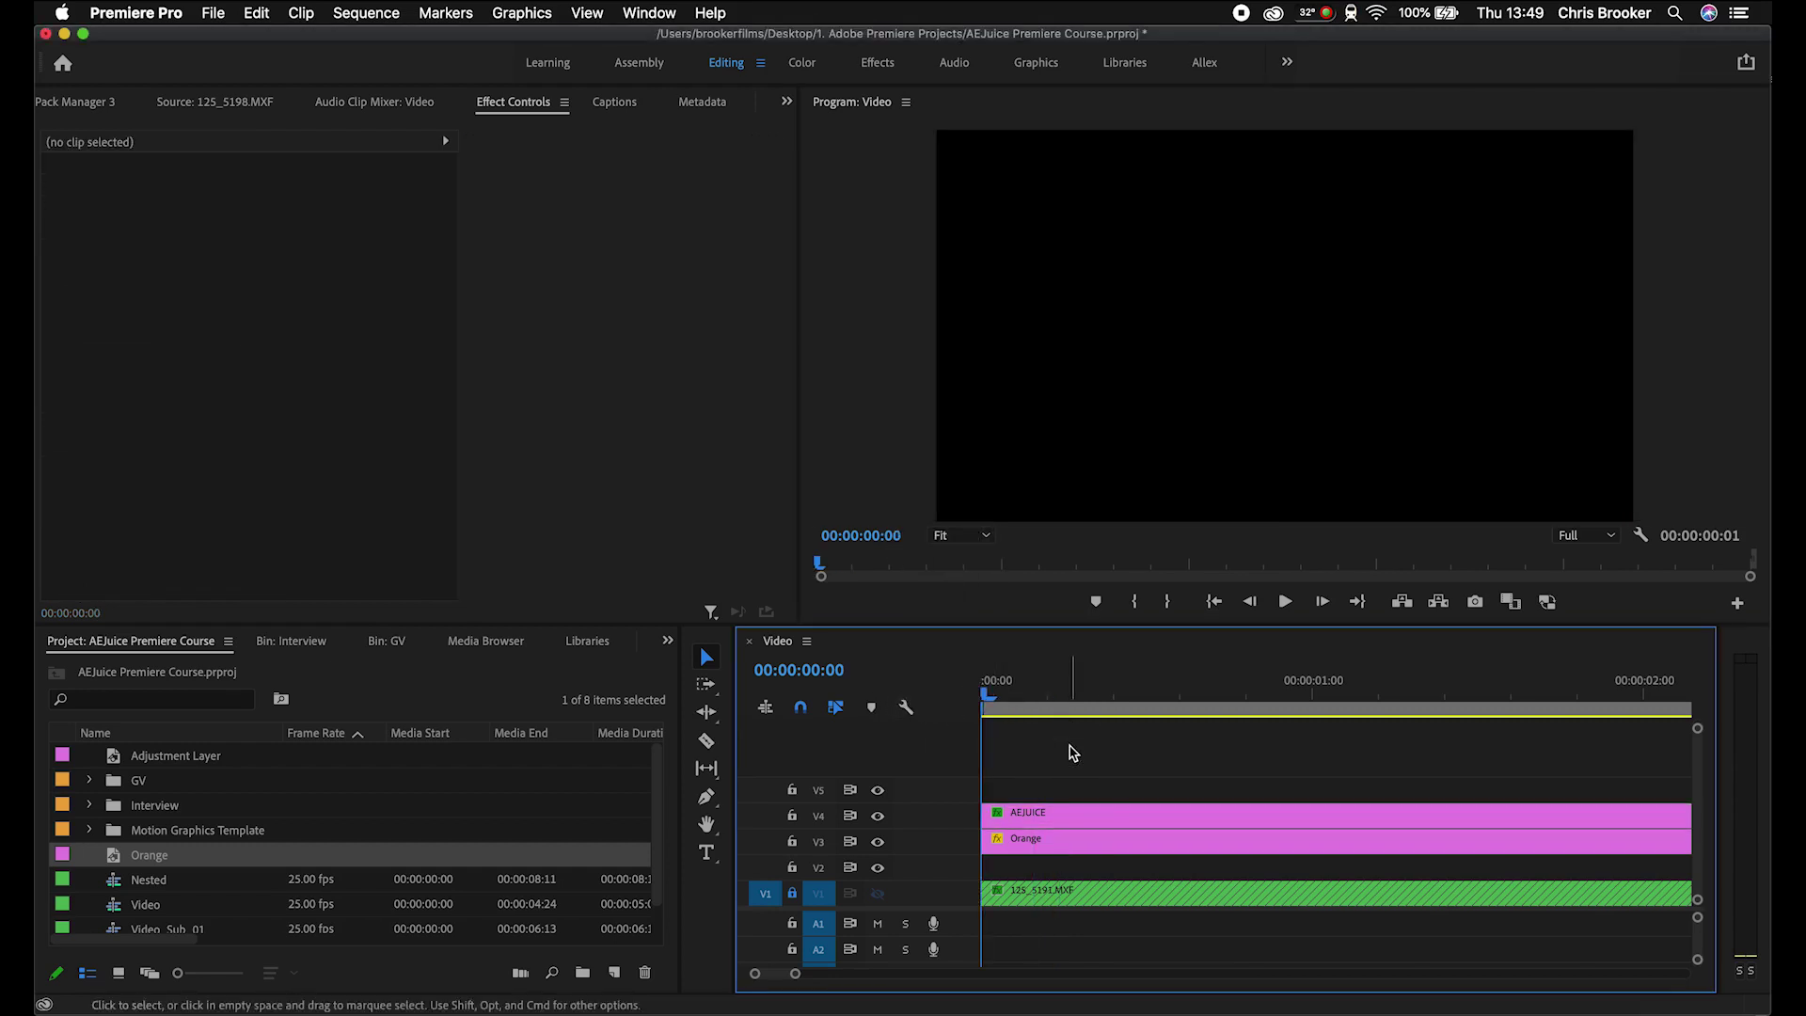
key(space)
key(Home)
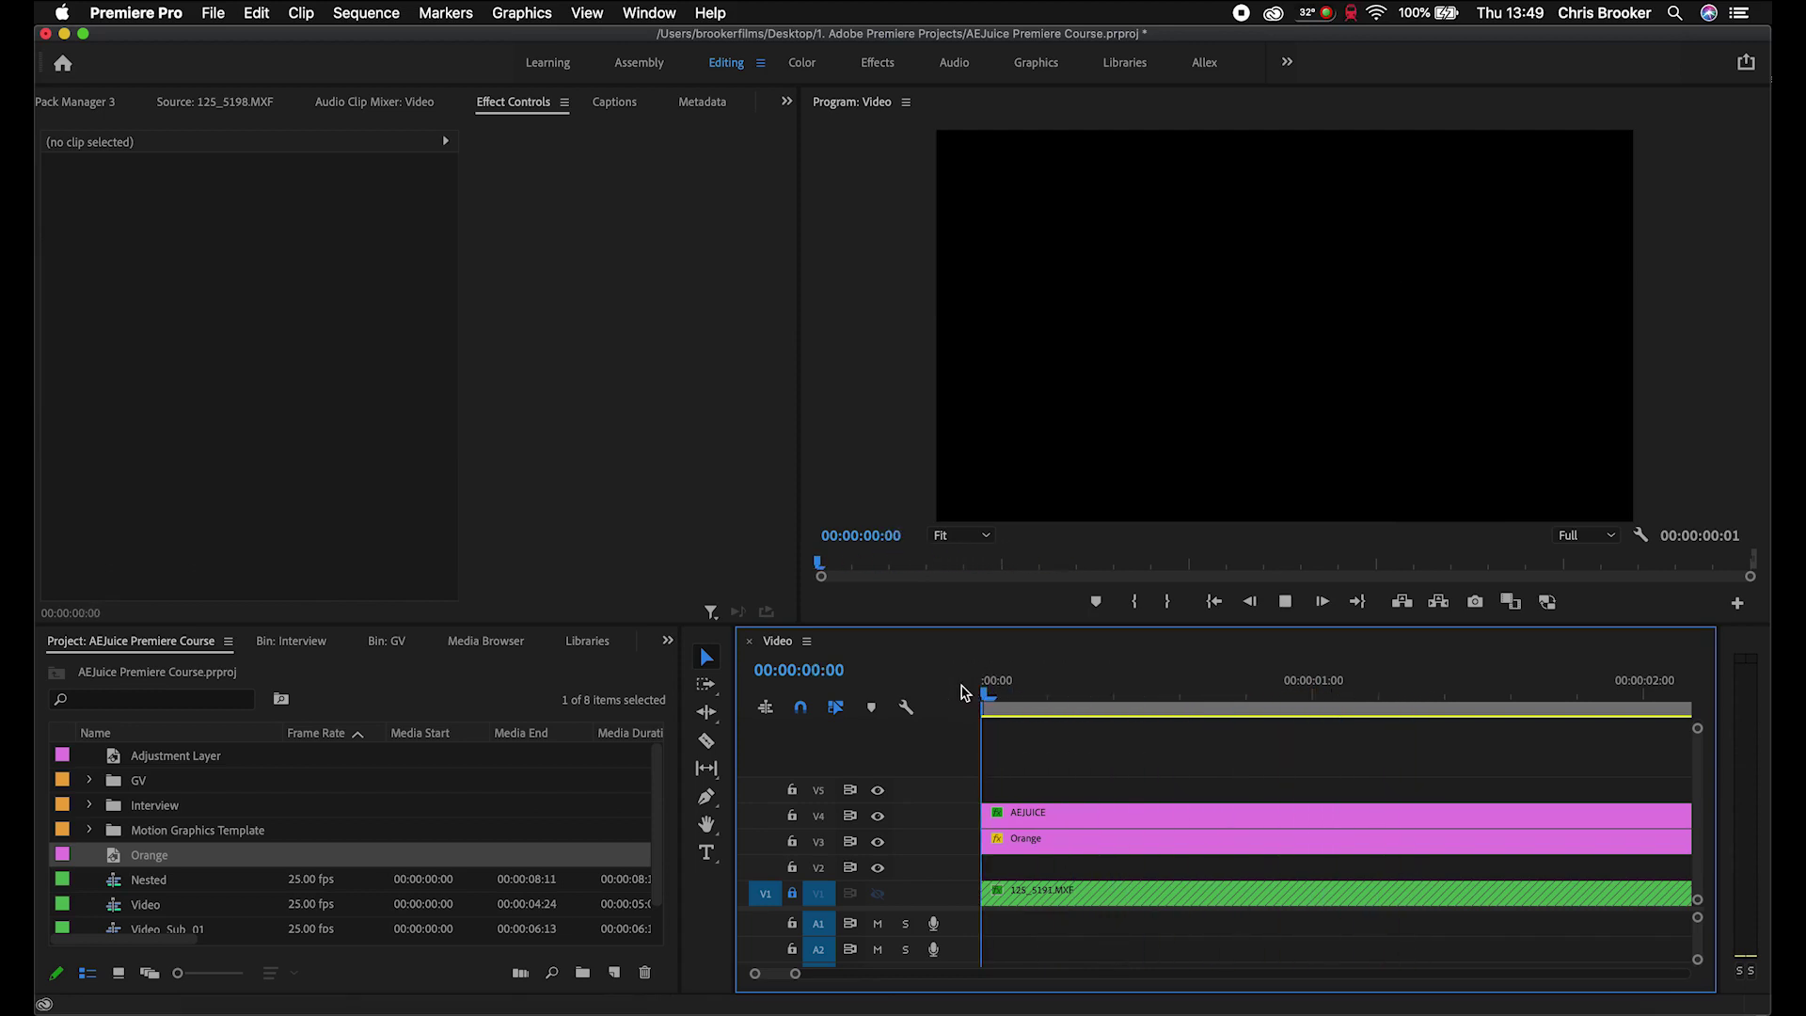
key(space)
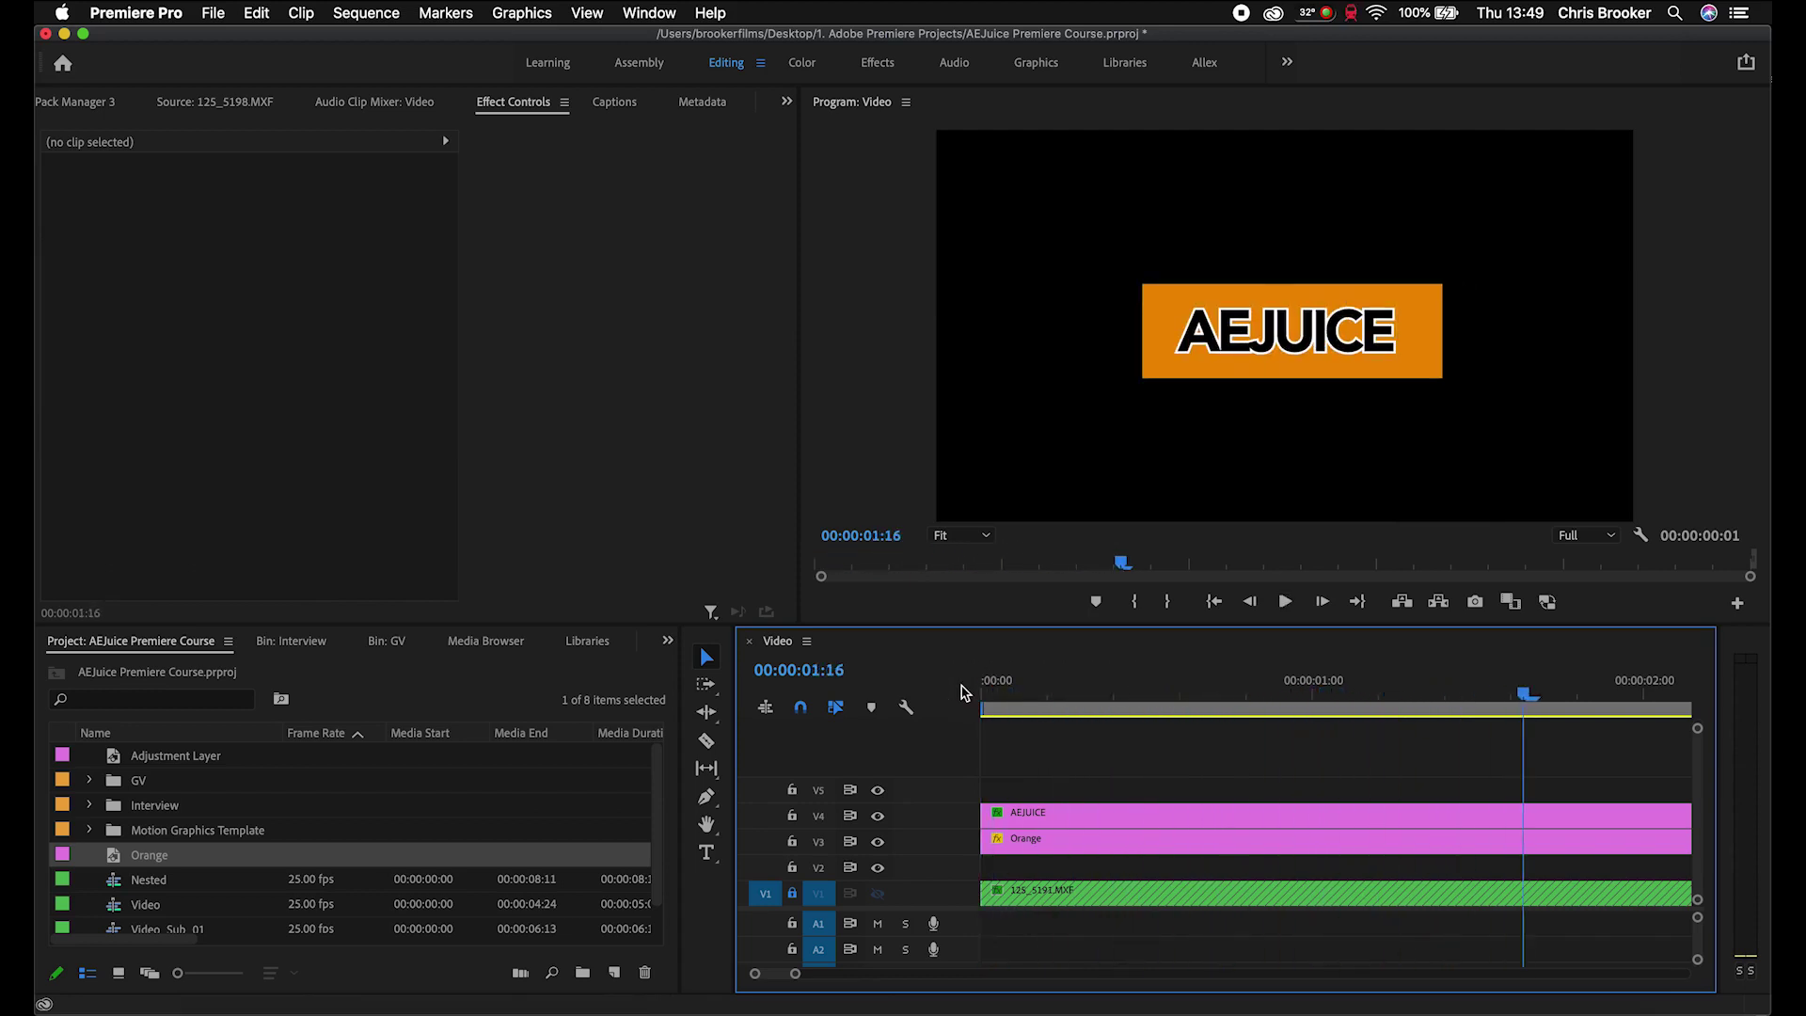
key(minus)
key(minus)
key(minus)
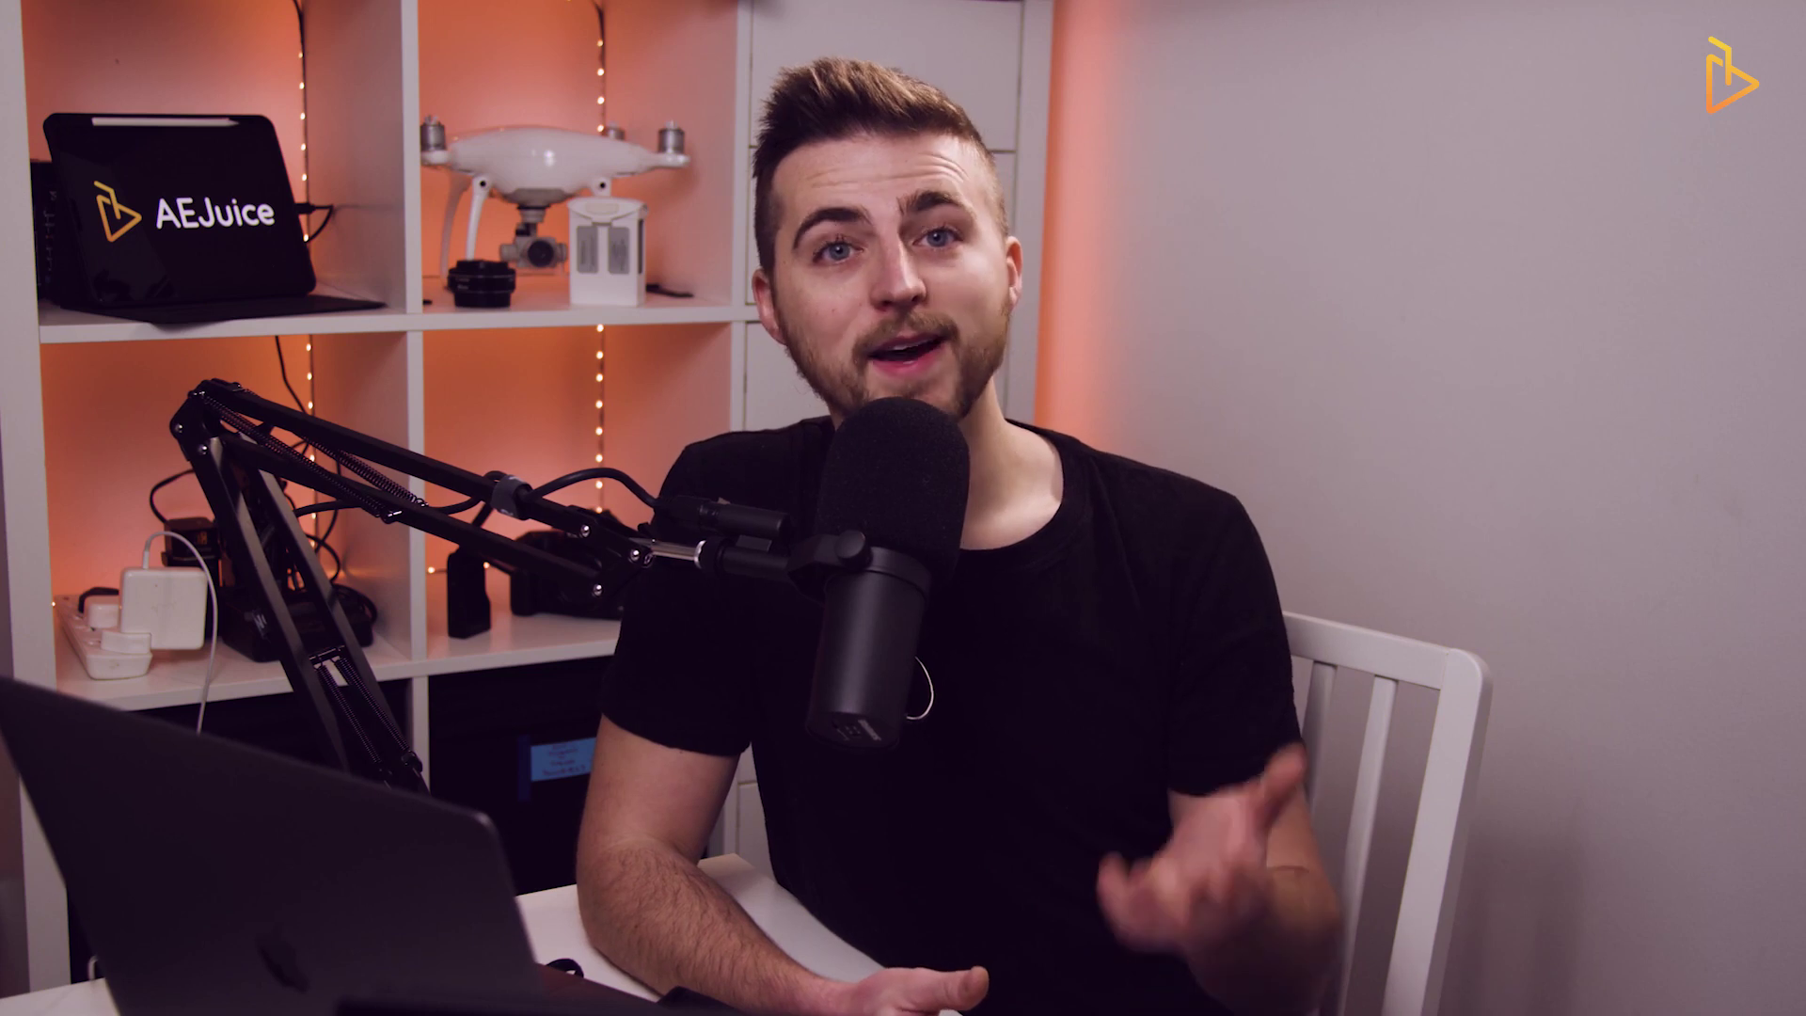